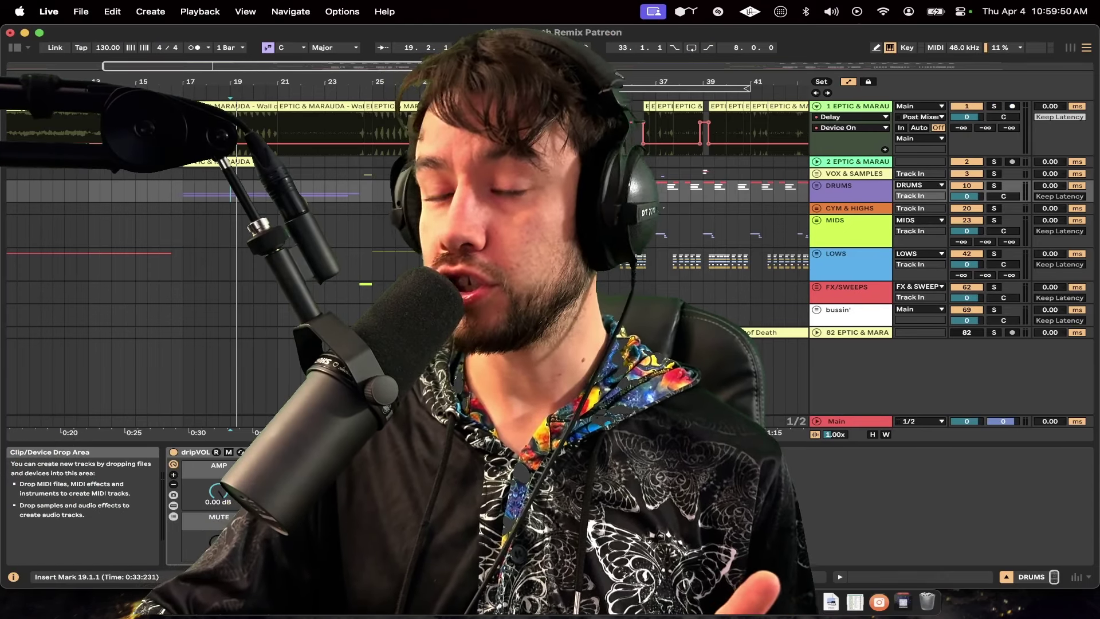
Unfold all tracks in the arrangement and hide the device view while the song plays
{"action": "scroll", "coordinate": [414, 283], "scroll_direction": "down", "scroll_amount": 3}
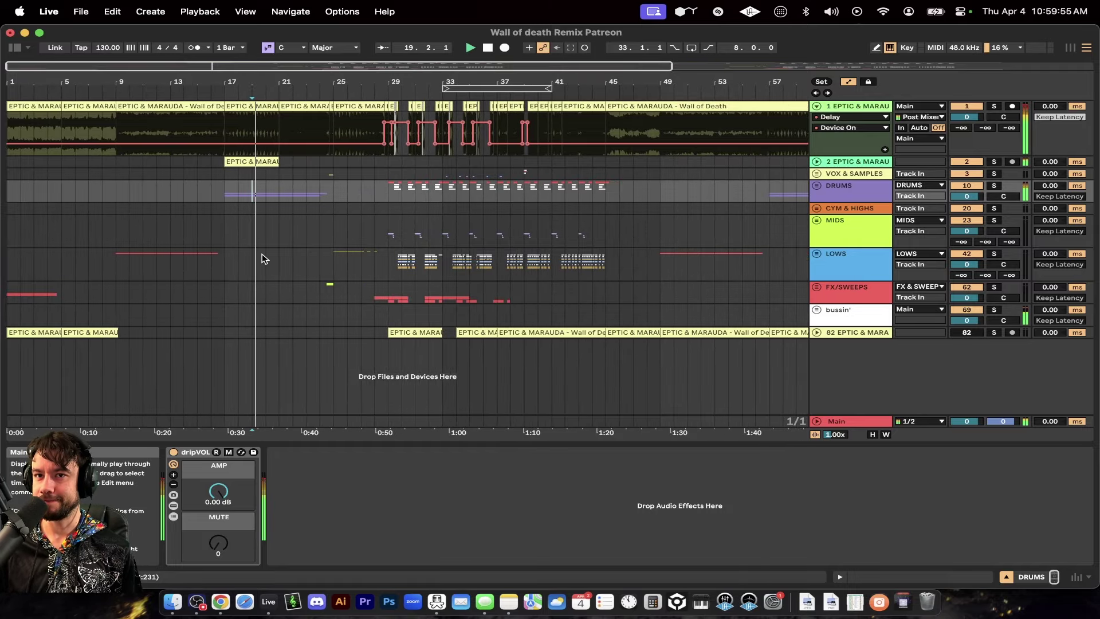
{"action": "scroll", "coordinate": [262, 259], "scroll_direction": "up", "scroll_amount": 3}
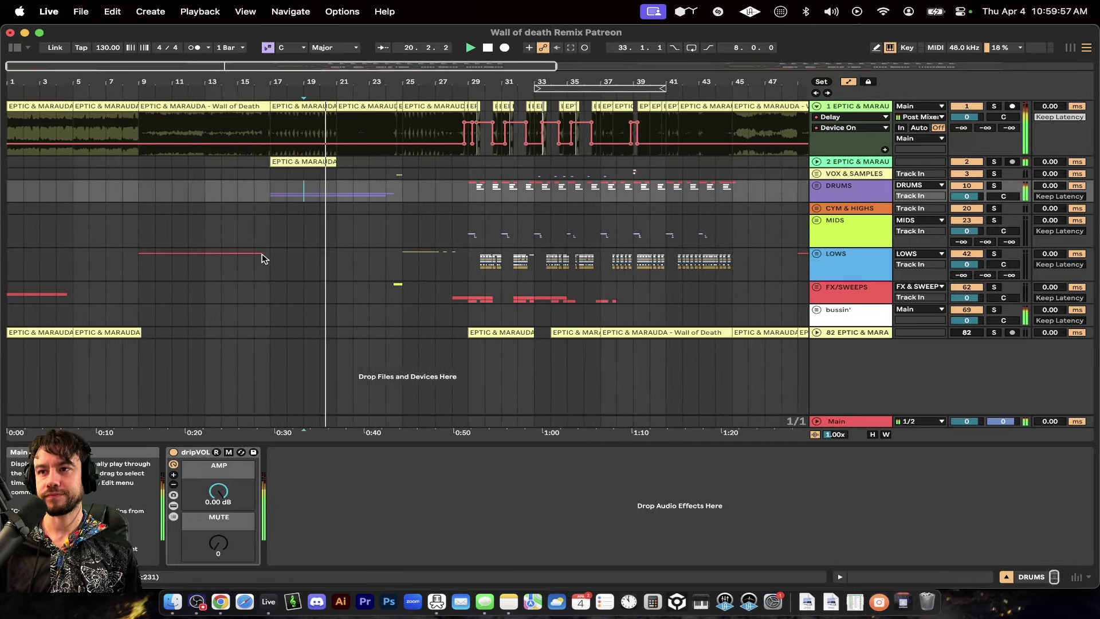
{"action": "scroll", "coordinate": [261, 258], "scroll_direction": "down", "scroll_amount": 1}
{"action": "scroll", "coordinate": [262, 258], "scroll_direction": "down", "scroll_amount": 5}
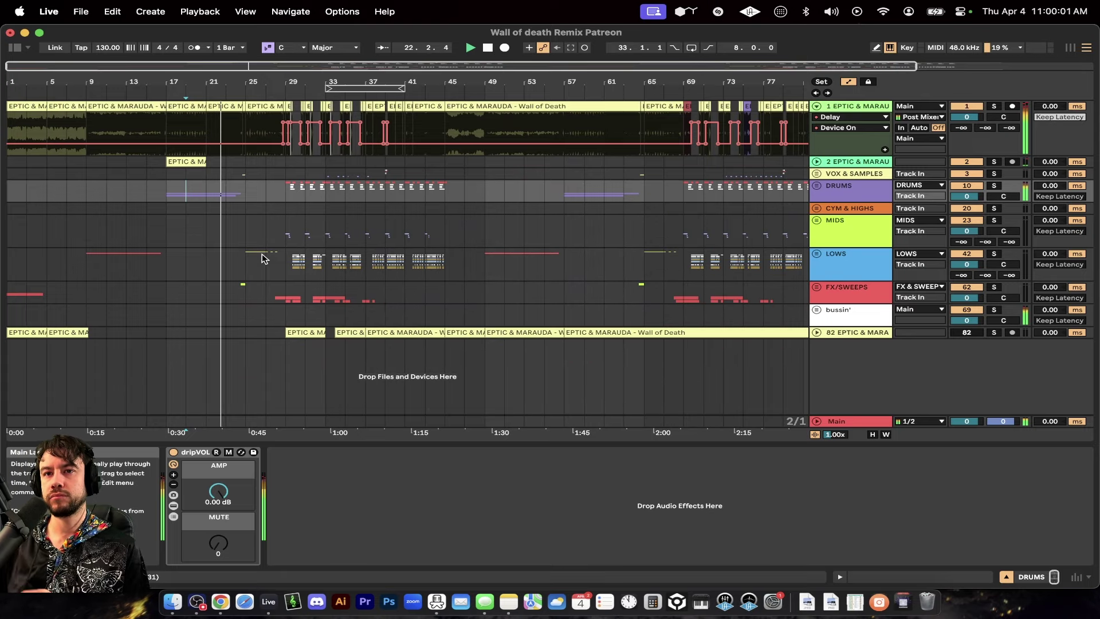
{"action": "scroll", "coordinate": [262, 258], "scroll_direction": "up", "scroll_amount": 5}
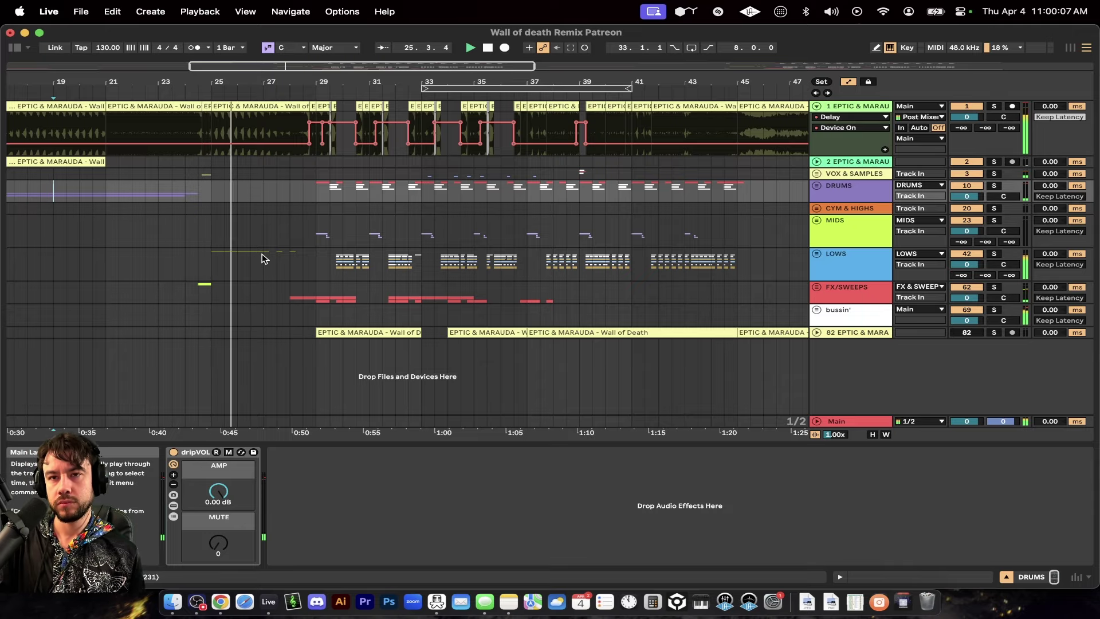
{"action": "key", "text": "alt+u"}
{"action": "scroll", "coordinate": [261, 258], "scroll_direction": "down", "scroll_amount": 3}
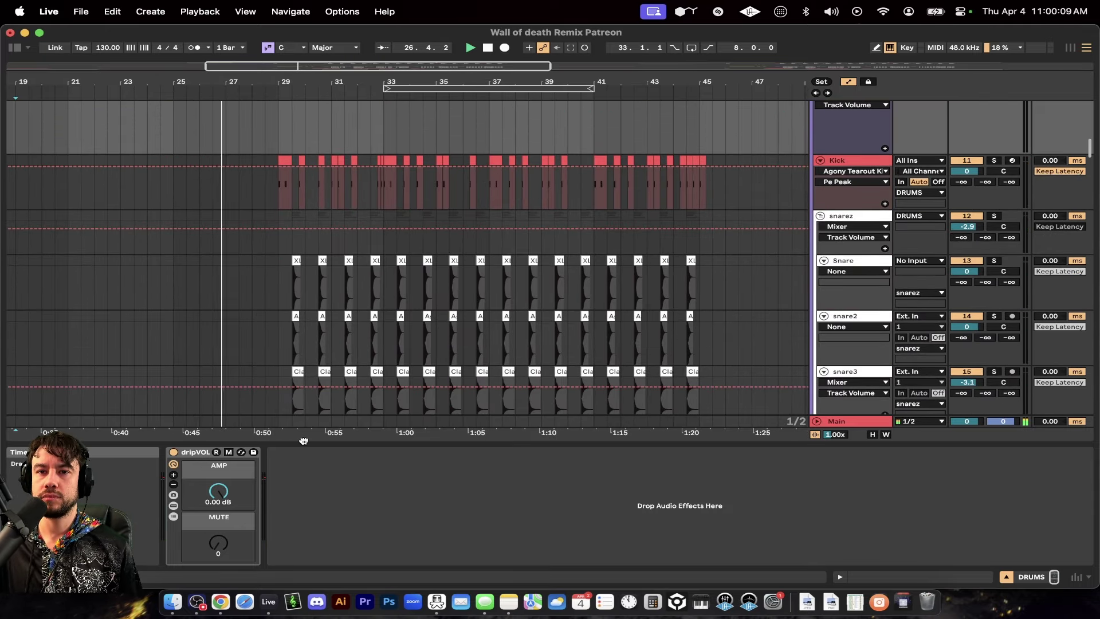
{"action": "key", "text": "super+alt+l"}
{"action": "scroll", "coordinate": [300, 442], "scroll_direction": "up", "scroll_amount": 10}
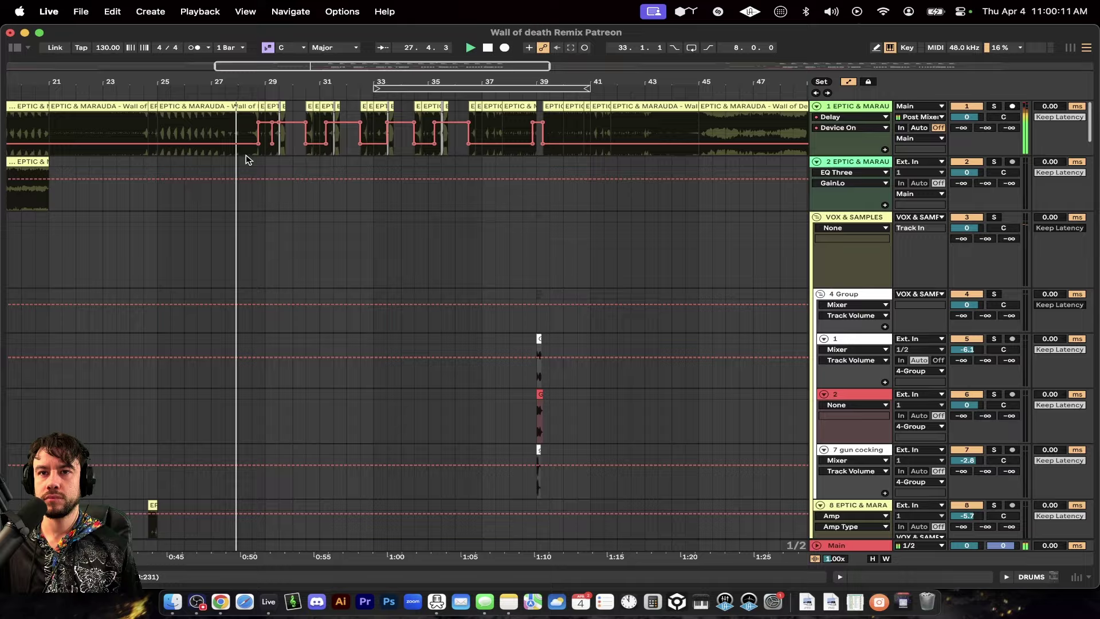
Examine the first drop during playback, from the chopped song clips to the gun sub, bass and verb layers
{"action": "scroll", "coordinate": [250, 159], "scroll_direction": "up", "scroll_amount": 5}
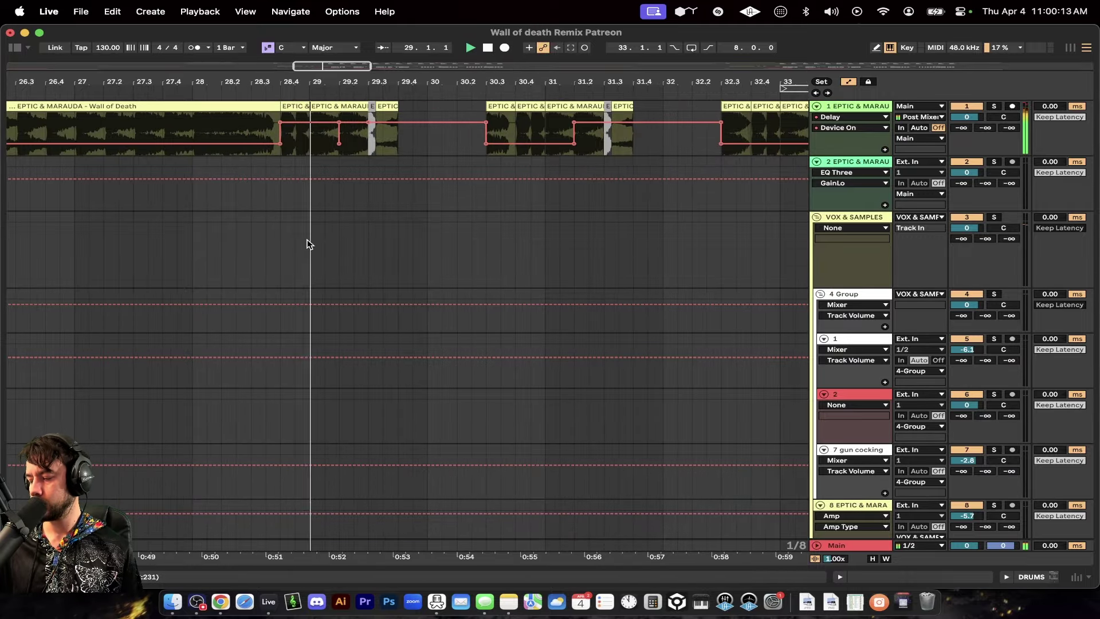
{"action": "scroll", "coordinate": [307, 243], "scroll_direction": "down", "scroll_amount": 3}
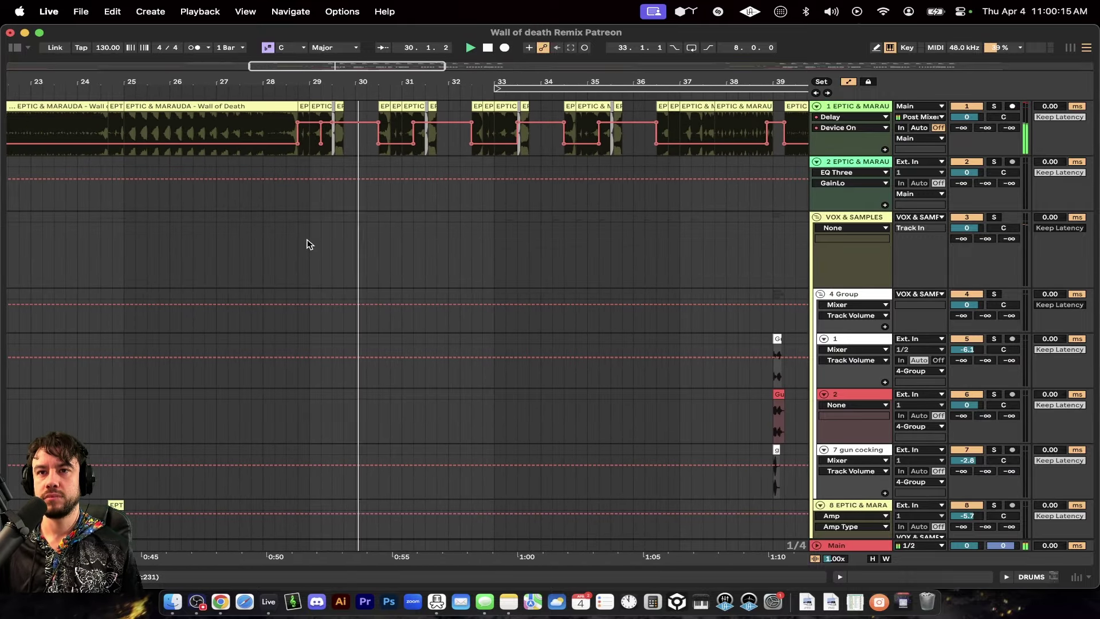
{"action": "scroll", "coordinate": [306, 244], "scroll_direction": "down", "scroll_amount": 10}
{"action": "scroll", "coordinate": [306, 240], "scroll_direction": "down", "scroll_amount": 15}
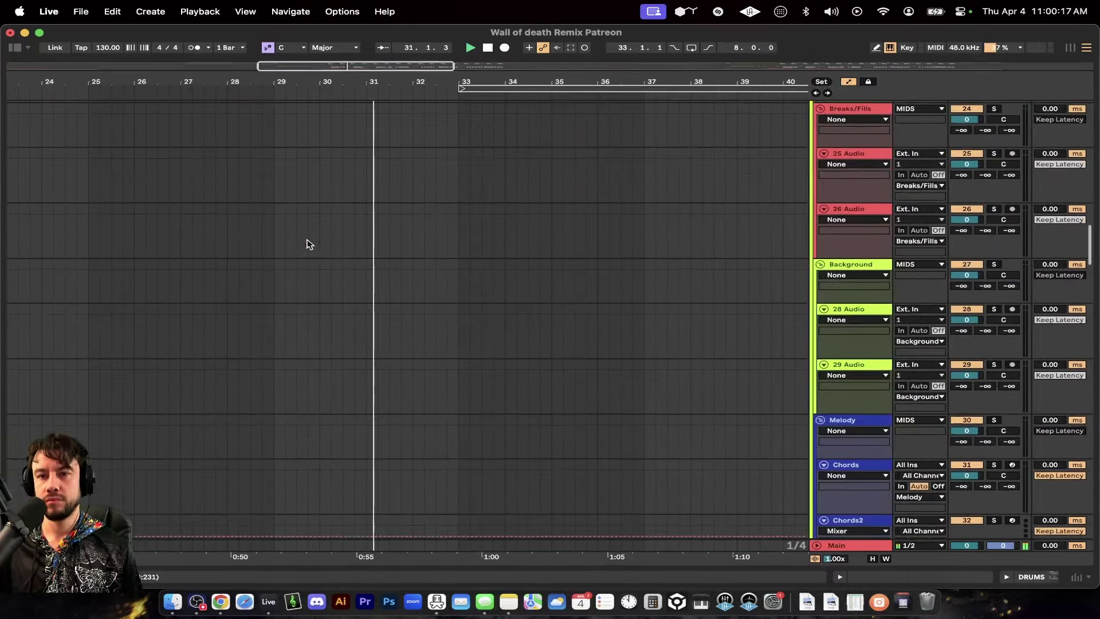
{"action": "scroll", "coordinate": [307, 242], "scroll_direction": "down", "scroll_amount": 15}
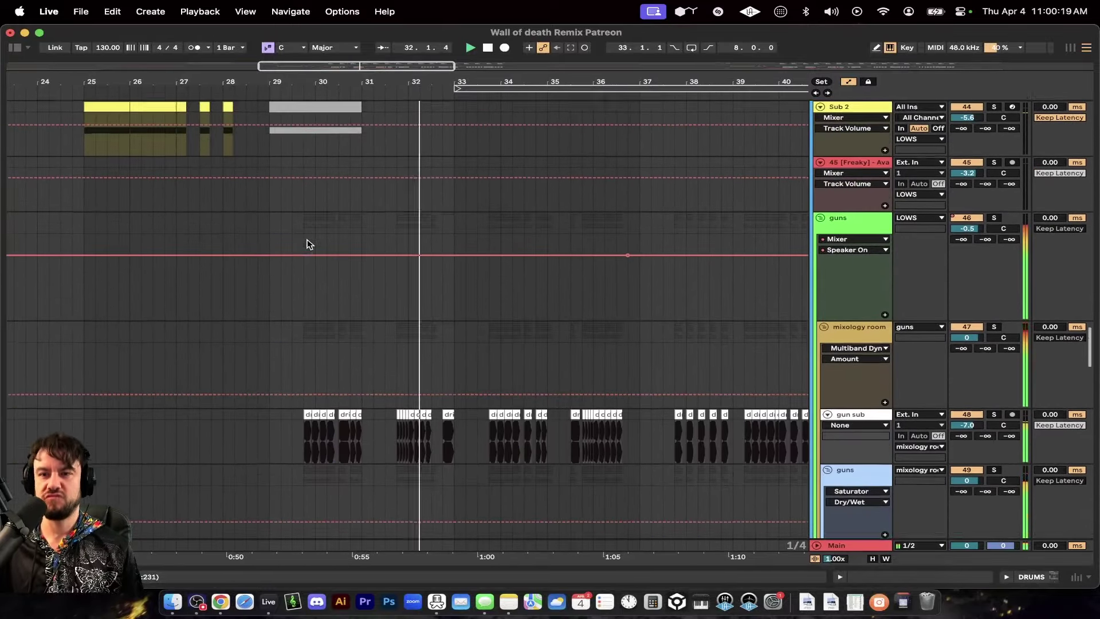
{"action": "scroll", "coordinate": [383, 295], "scroll_direction": "down", "scroll_amount": 3}
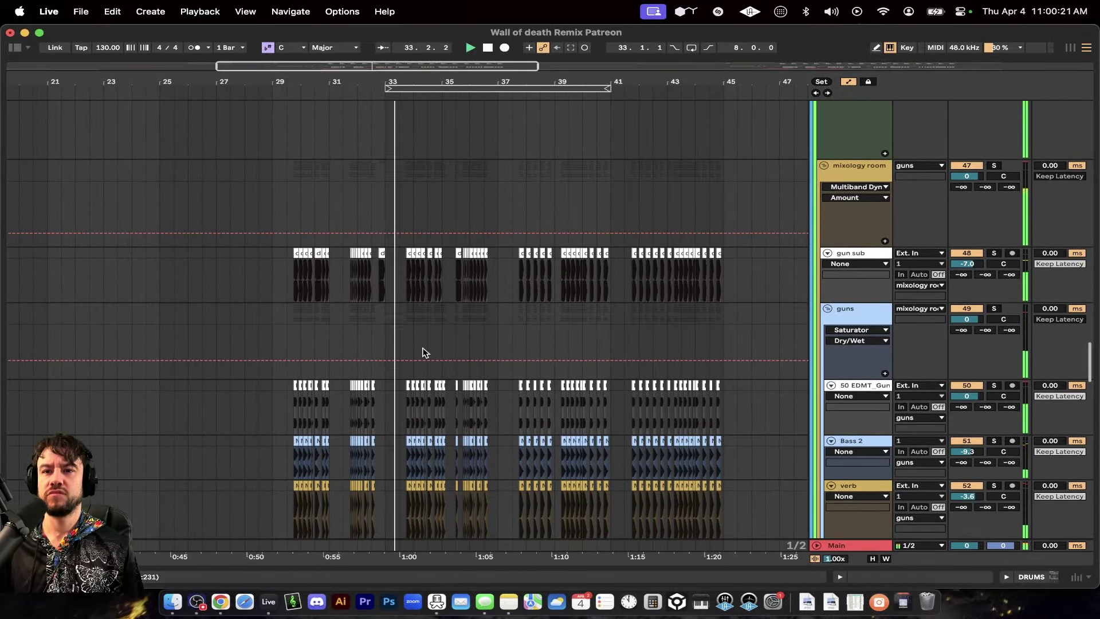
{"action": "scroll", "coordinate": [417, 343], "scroll_direction": "down", "scroll_amount": 3}
{"action": "scroll", "coordinate": [457, 403], "scroll_direction": "up", "scroll_amount": 3}
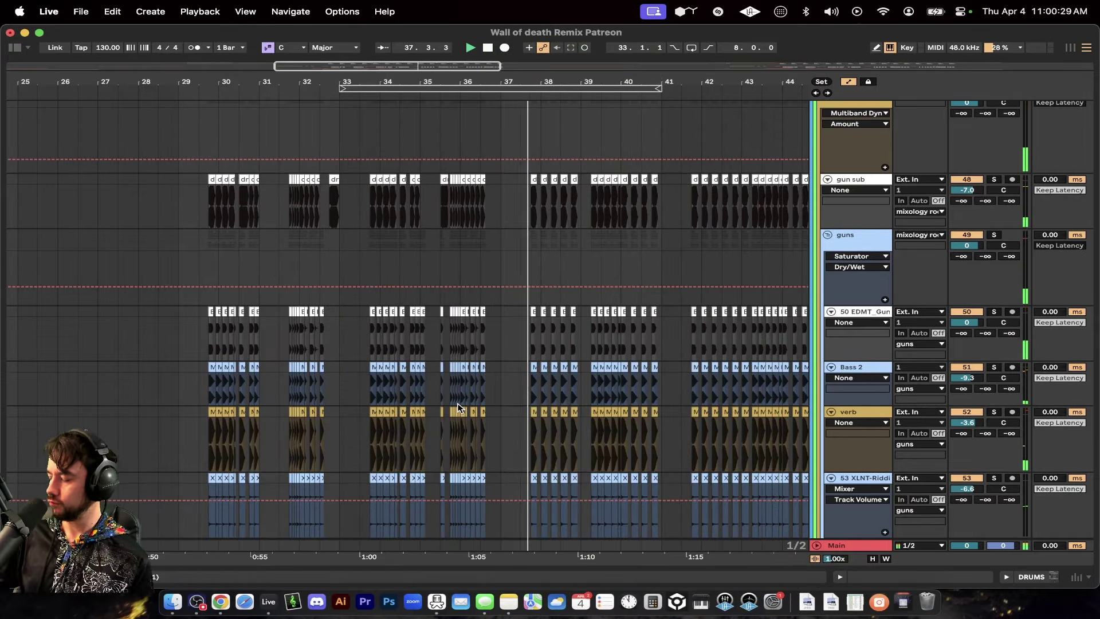
{"action": "scroll", "coordinate": [452, 372], "scroll_direction": "right", "scroll_amount": 5}
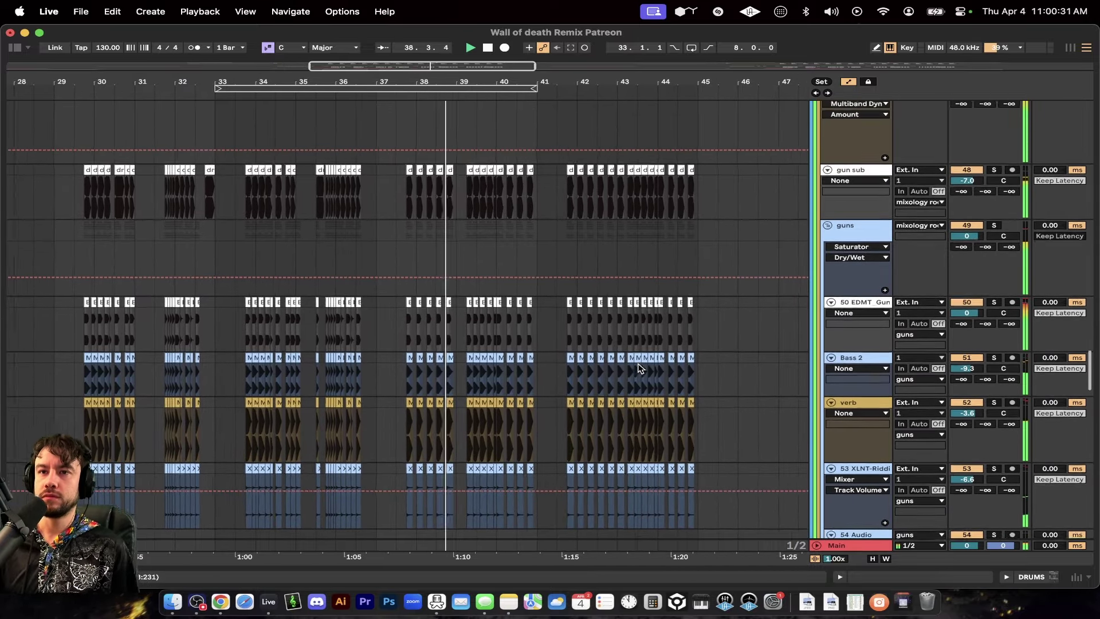
{"action": "scroll", "coordinate": [449, 345], "scroll_direction": "up", "scroll_amount": 3}
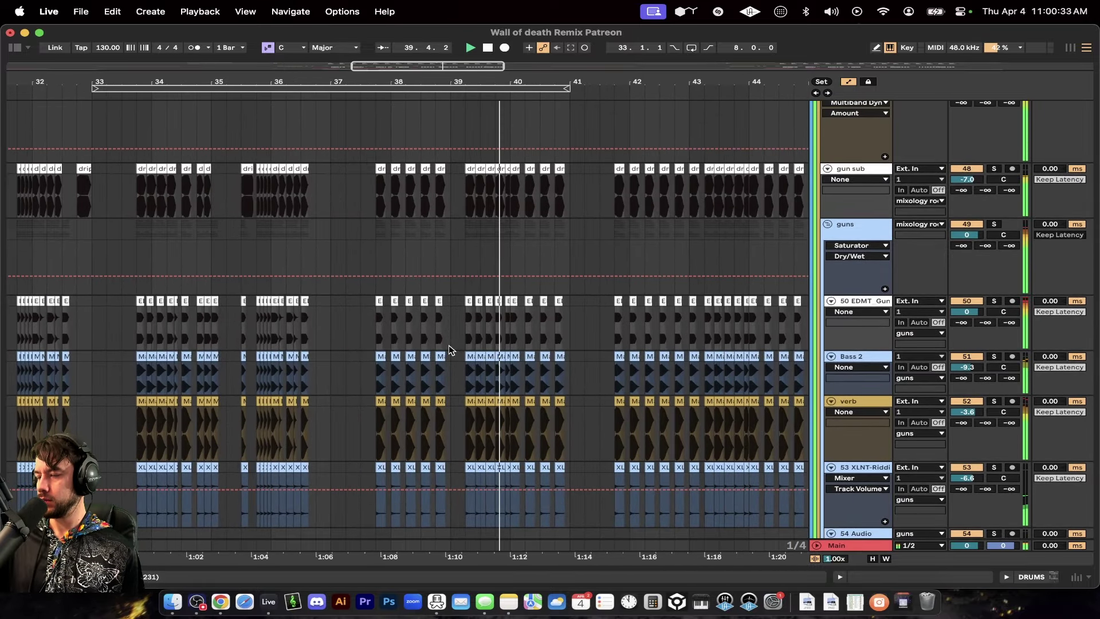
{"action": "scroll", "coordinate": [450, 347], "scroll_direction": "up", "scroll_amount": 15}
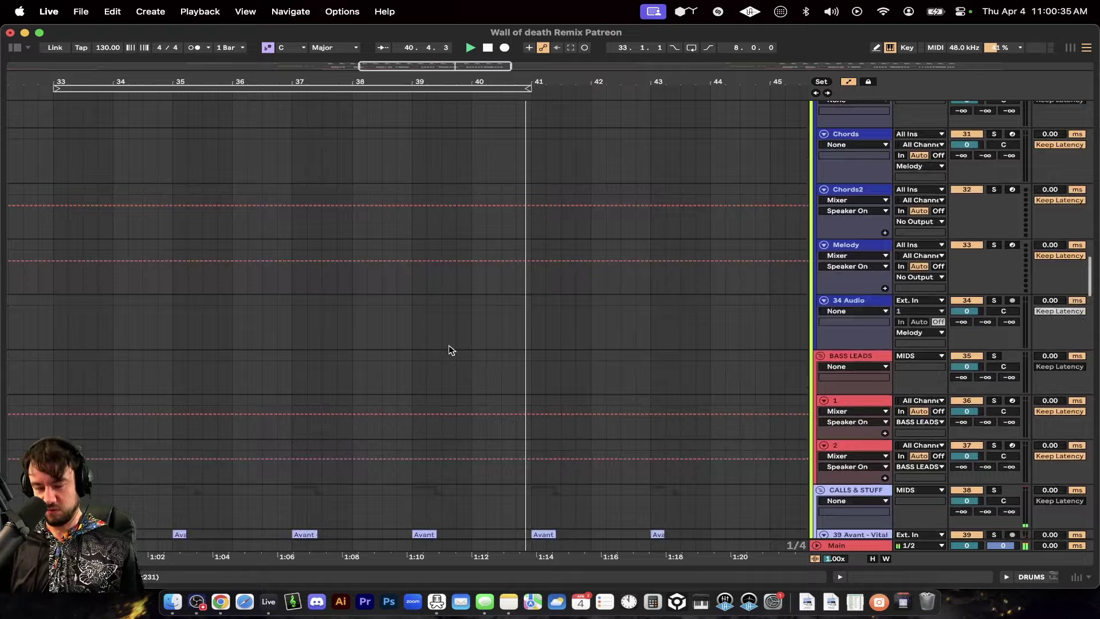
{"action": "scroll", "coordinate": [448, 350], "scroll_direction": "up", "scroll_amount": 10}
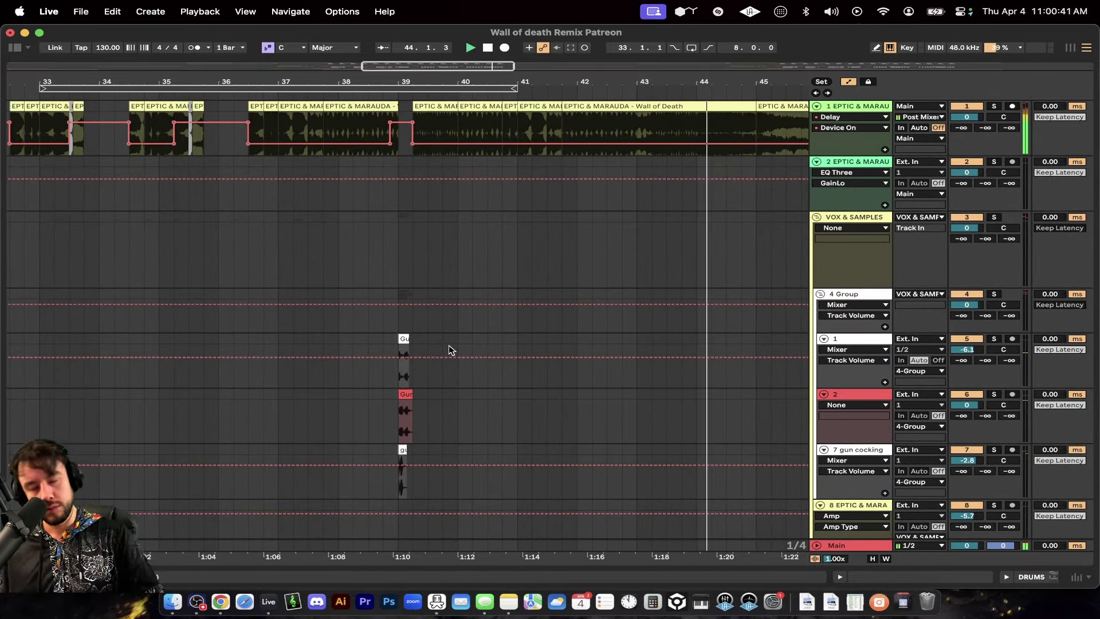
Play the second drop from bar 69 and follow its chopped song clips and gun cocking samples
{"action": "scroll", "coordinate": [449, 347], "scroll_direction": "down", "scroll_amount": 6}
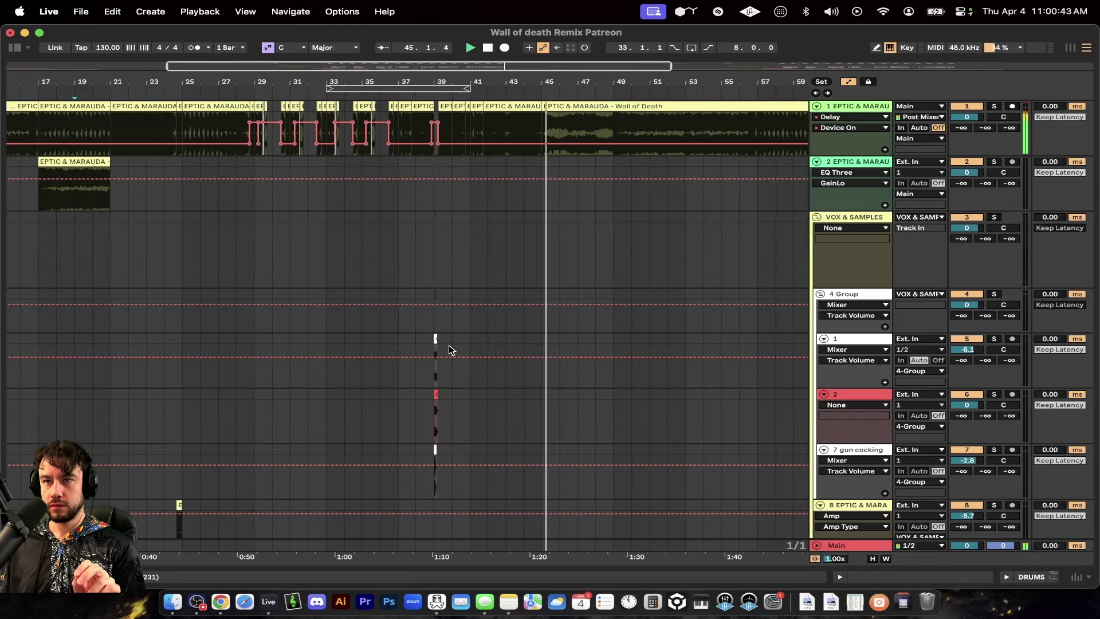
{"action": "scroll", "coordinate": [449, 345], "scroll_direction": "down", "scroll_amount": 4}
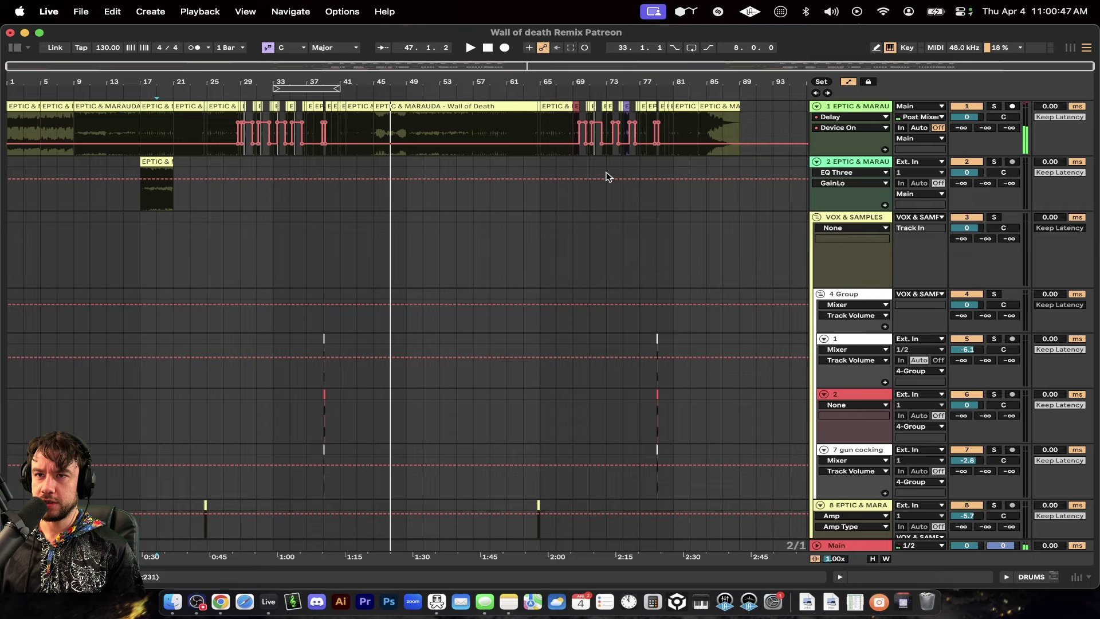
{"action": "left_click", "coordinate": [590, 207]}
{"action": "scroll", "coordinate": [576, 216], "scroll_direction": "up", "scroll_amount": 3}
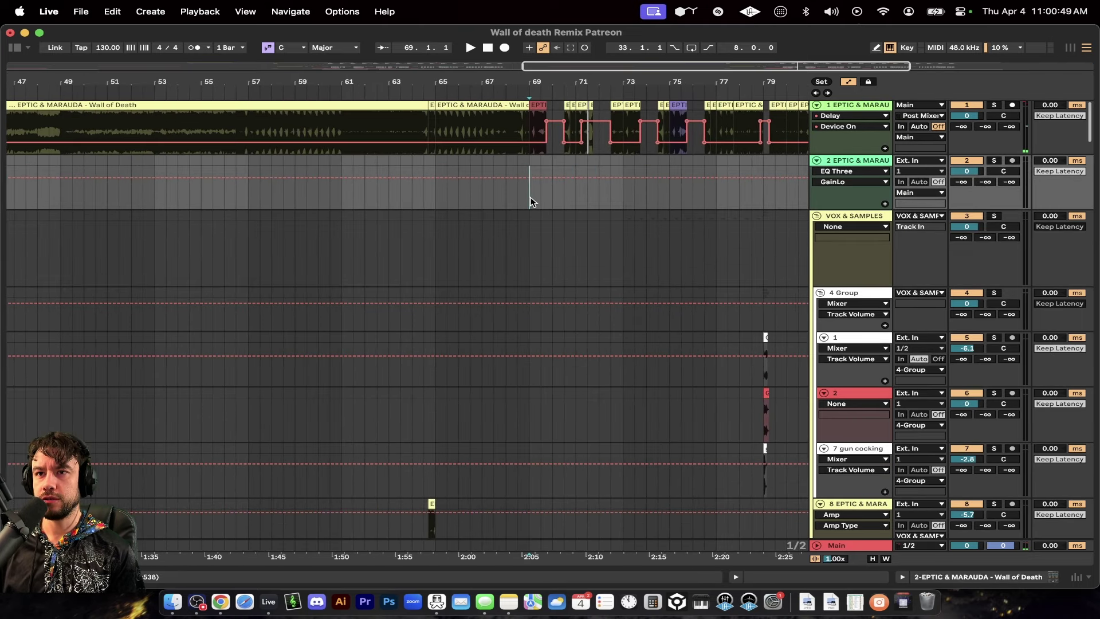
{"action": "scroll", "coordinate": [531, 197], "scroll_direction": "up", "scroll_amount": 5}
{"action": "key", "text": "space"}
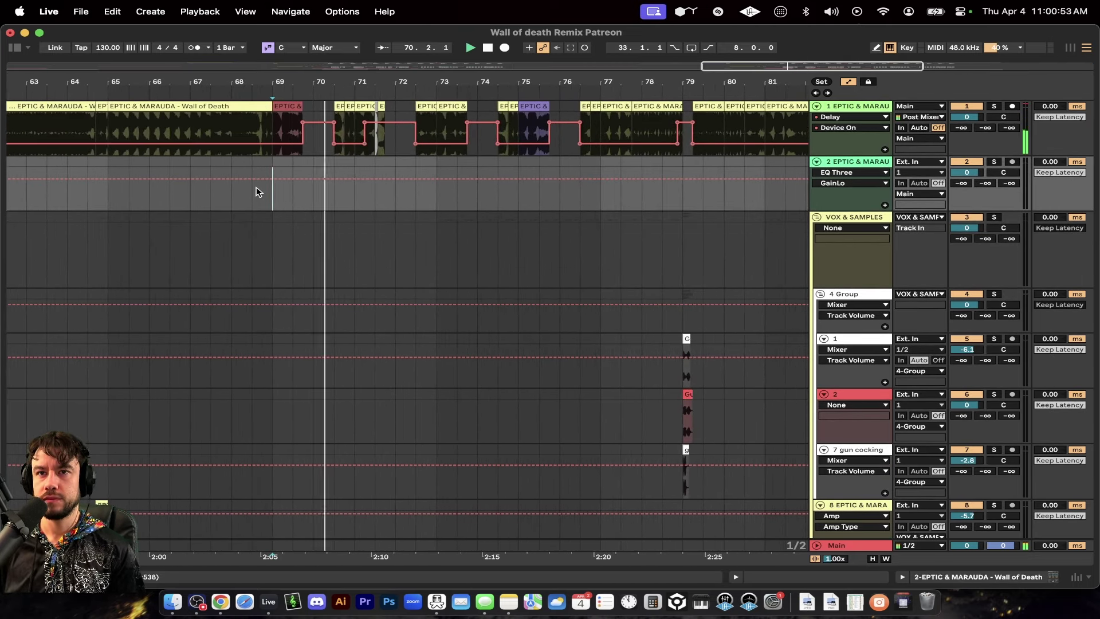
{"action": "scroll", "coordinate": [630, 267], "scroll_direction": "up", "scroll_amount": 2}
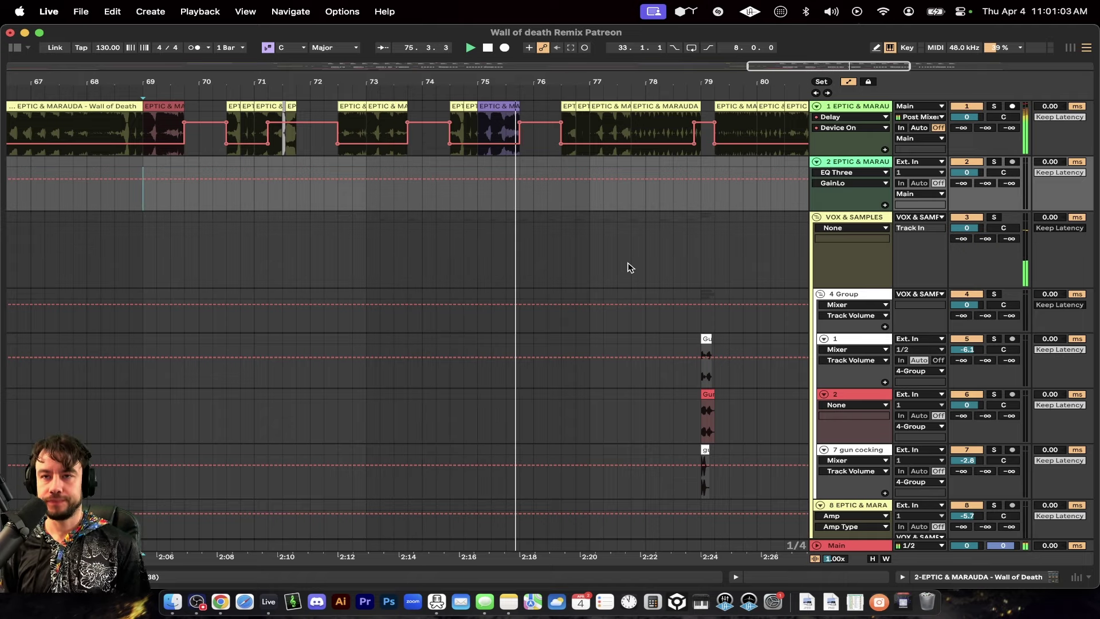
{"action": "scroll", "coordinate": [628, 267], "scroll_direction": "down", "scroll_amount": 3}
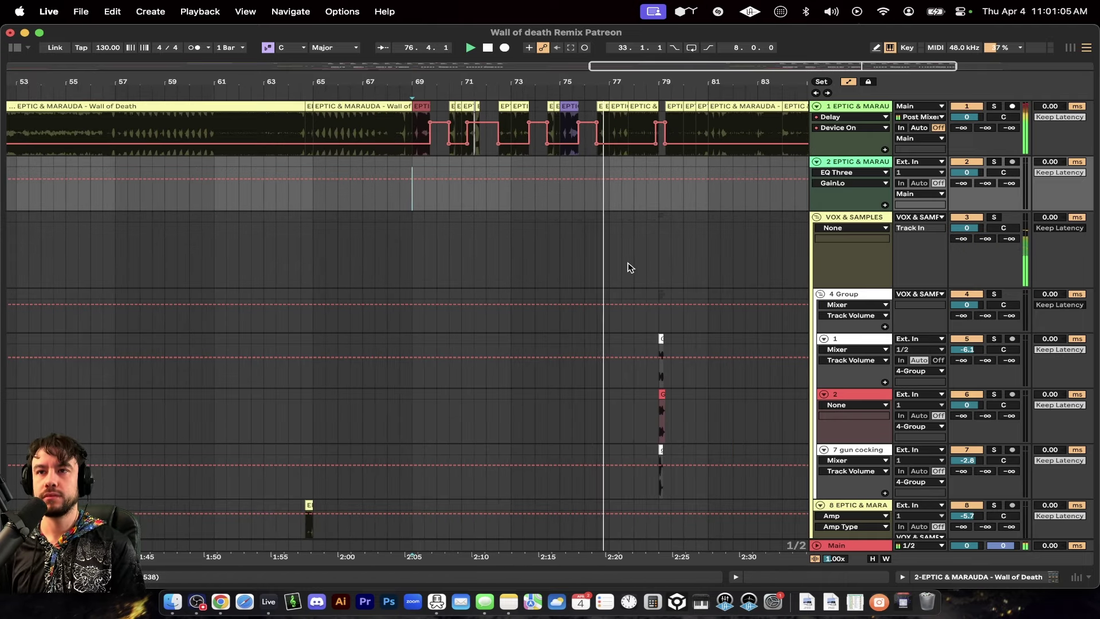
{"action": "scroll", "coordinate": [628, 267], "scroll_direction": "right", "scroll_amount": 3}
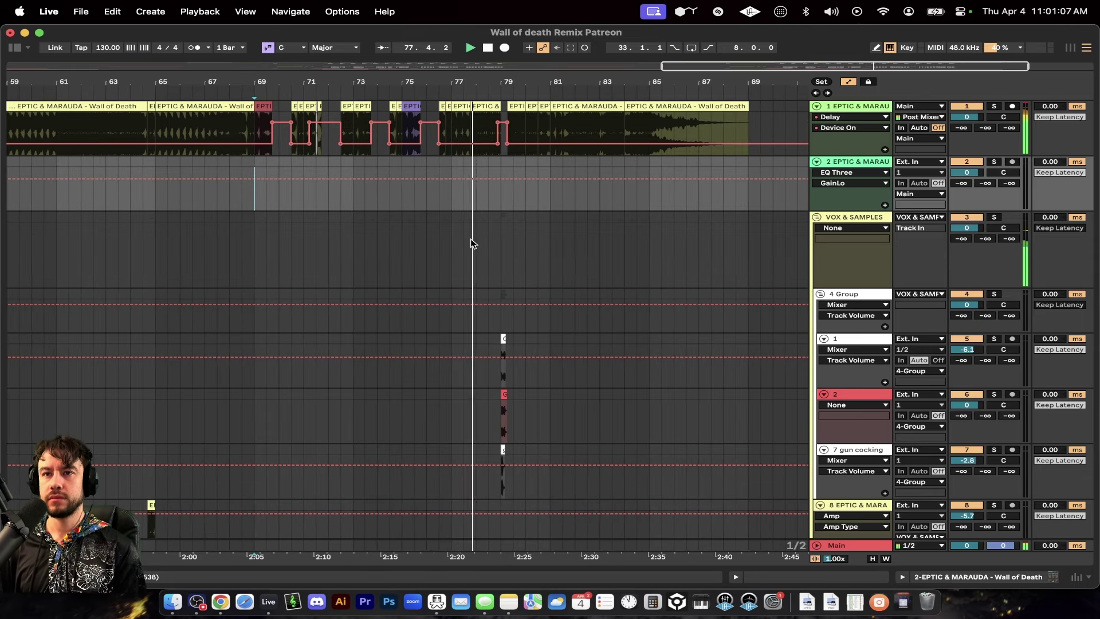
{"action": "scroll", "coordinate": [471, 243], "scroll_direction": "up", "scroll_amount": 5}
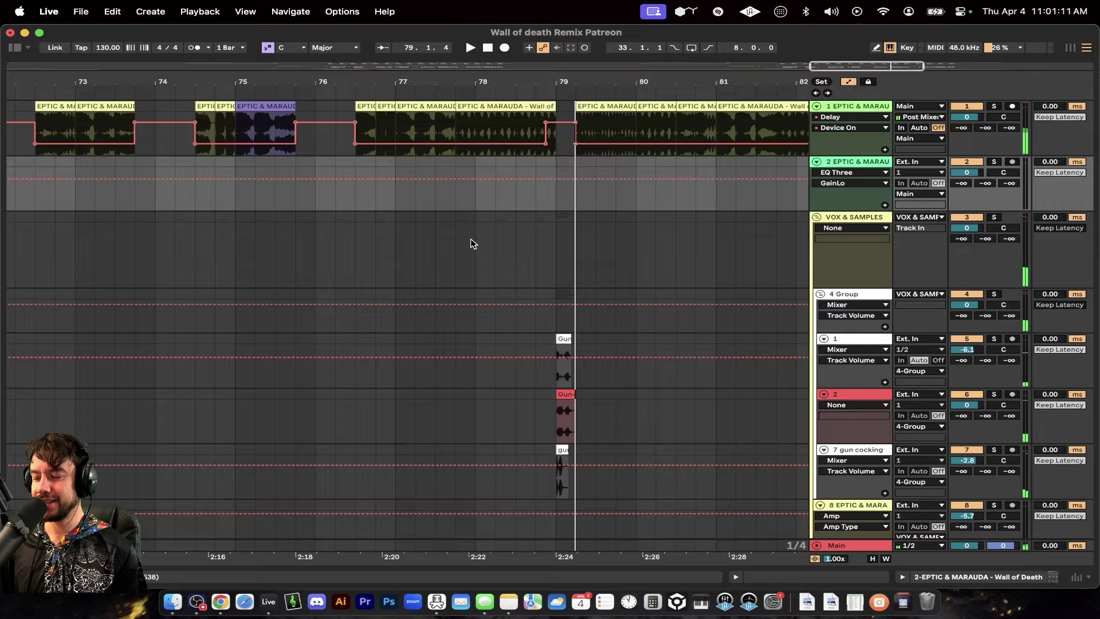
Review the first drop around bars 29 to 41, comparing the chopped song clips with the gun layer tracks
{"action": "scroll", "coordinate": [470, 243], "scroll_direction": "down", "scroll_amount": 3}
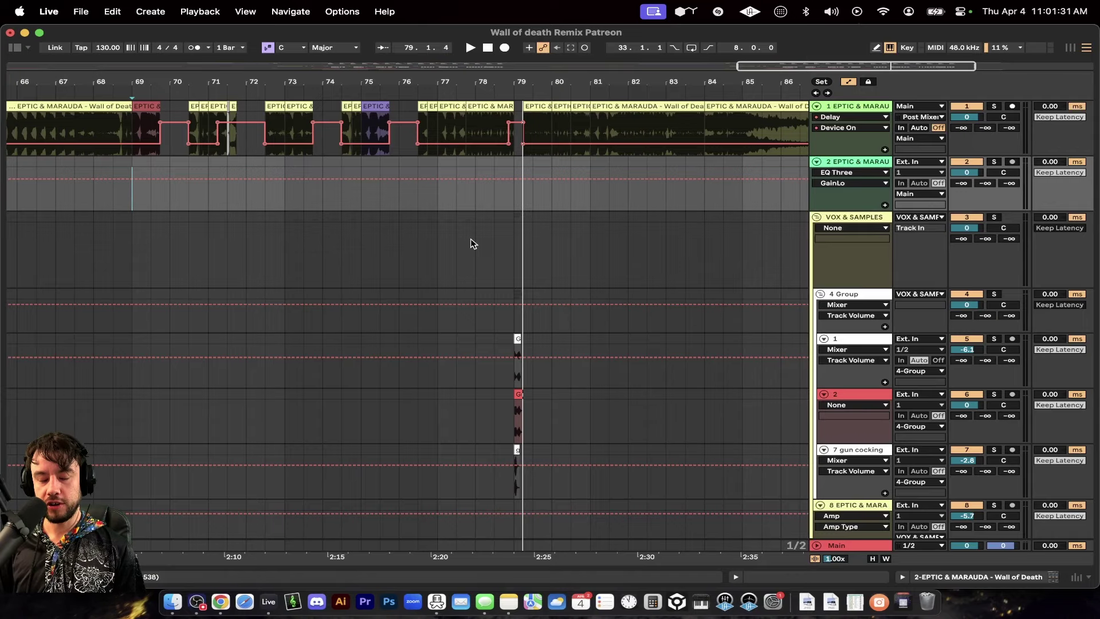
{"action": "scroll", "coordinate": [469, 238], "scroll_direction": "down", "scroll_amount": 5}
{"action": "scroll", "coordinate": [292, 238], "scroll_direction": "left", "scroll_amount": 9}
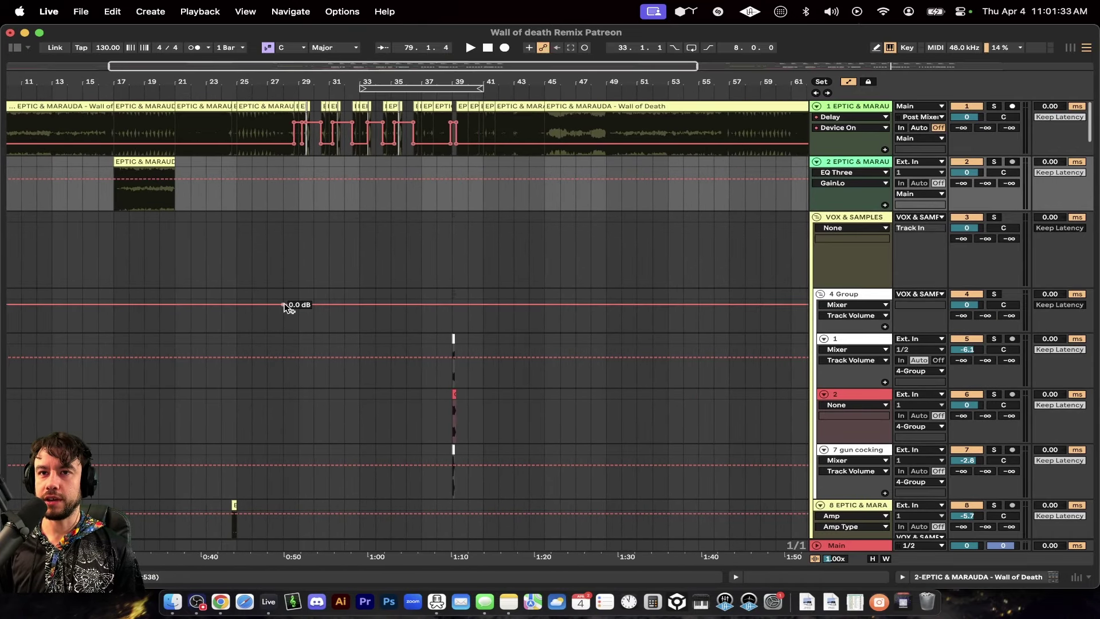
{"action": "scroll", "coordinate": [308, 194], "scroll_direction": "up", "scroll_amount": 5}
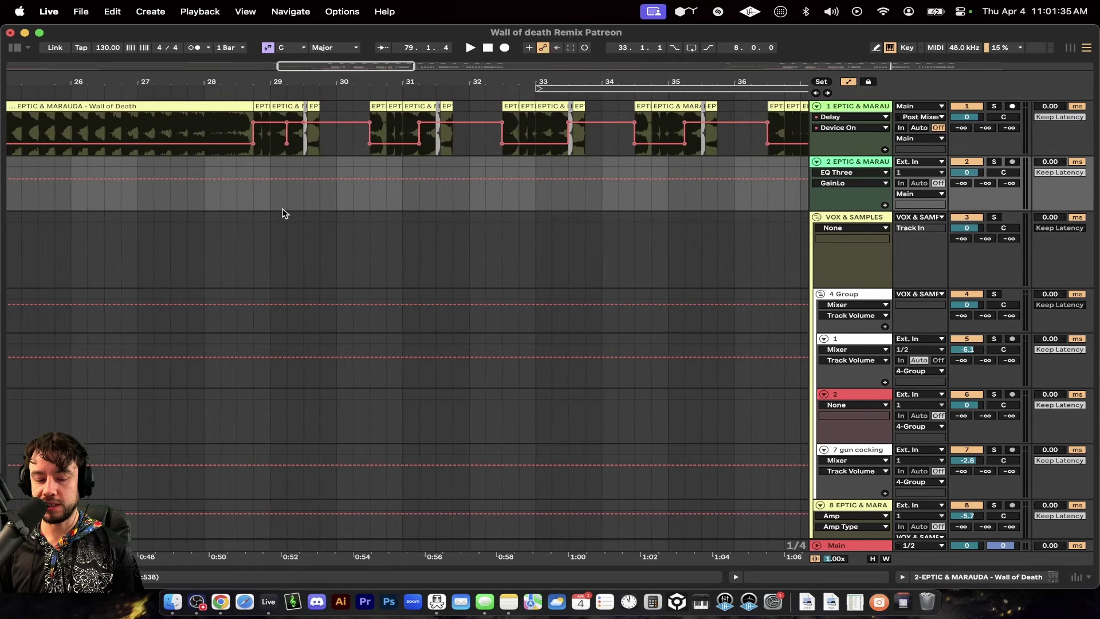
{"action": "scroll", "coordinate": [281, 266], "scroll_direction": "down", "scroll_amount": 2}
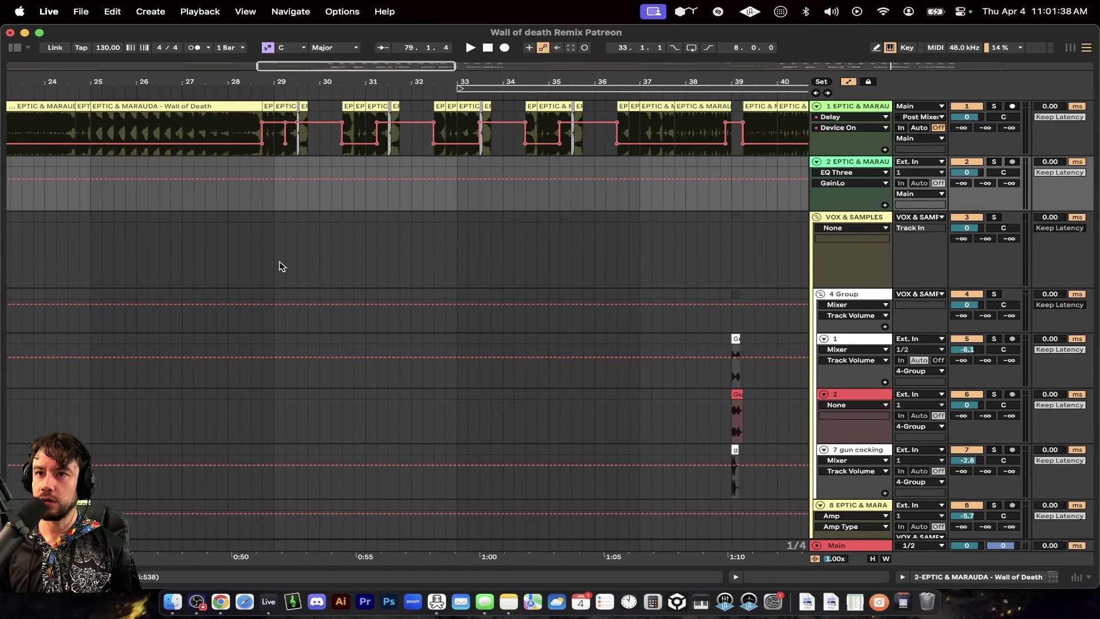
{"action": "scroll", "coordinate": [281, 266], "scroll_direction": "down", "scroll_amount": 15}
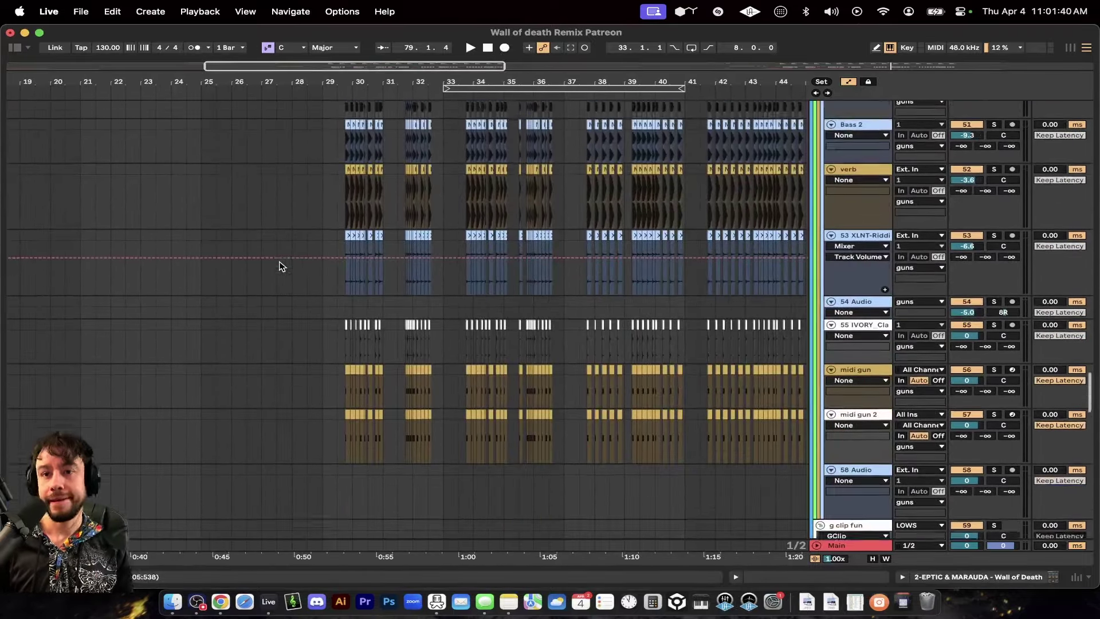
{"action": "scroll", "coordinate": [281, 266], "scroll_direction": "up", "scroll_amount": 10}
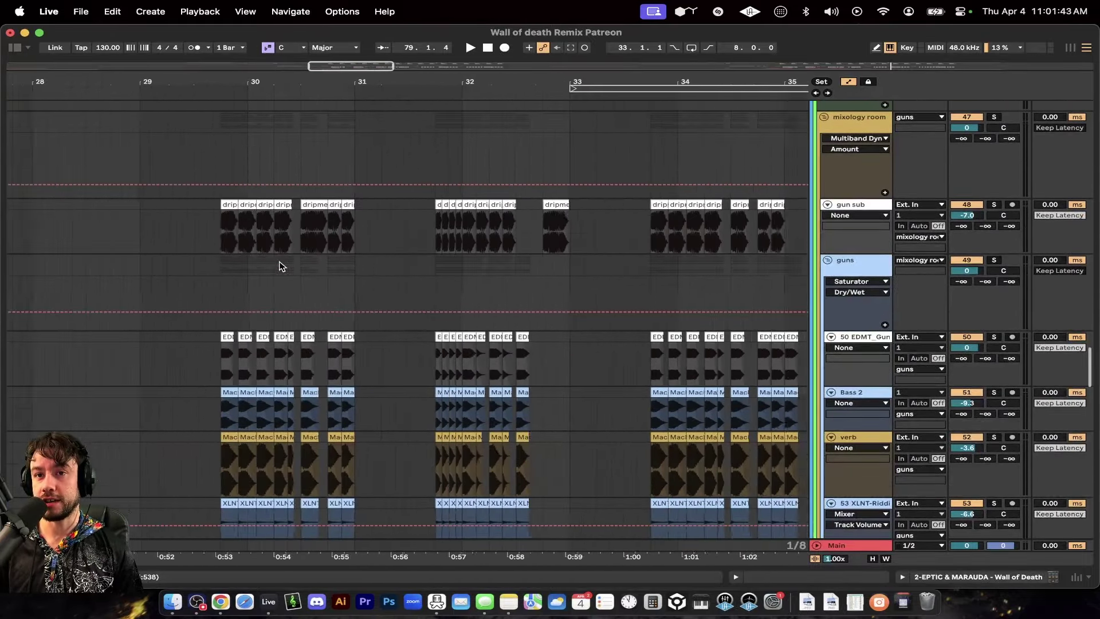
{"action": "scroll", "coordinate": [281, 265], "scroll_direction": "up", "scroll_amount": 10}
{"action": "scroll", "coordinate": [417, 263], "scroll_direction": "down", "scroll_amount": 5}
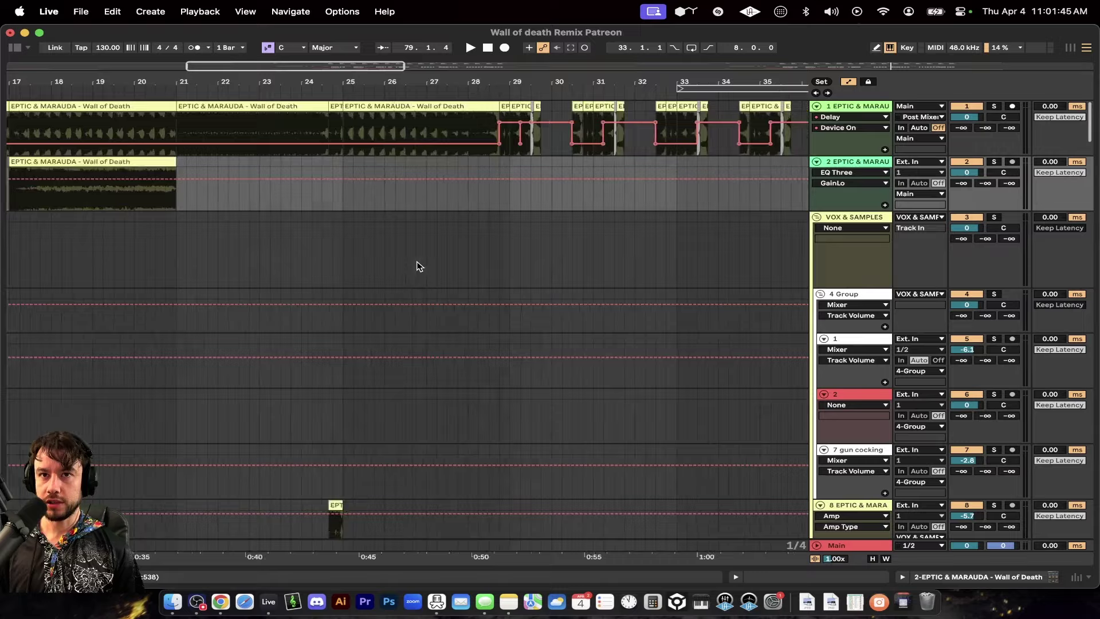
Solo the first Wall of Death audio track and play its chopped clip from bar 29
{"action": "scroll", "coordinate": [418, 265], "scroll_direction": "right", "scroll_amount": 3}
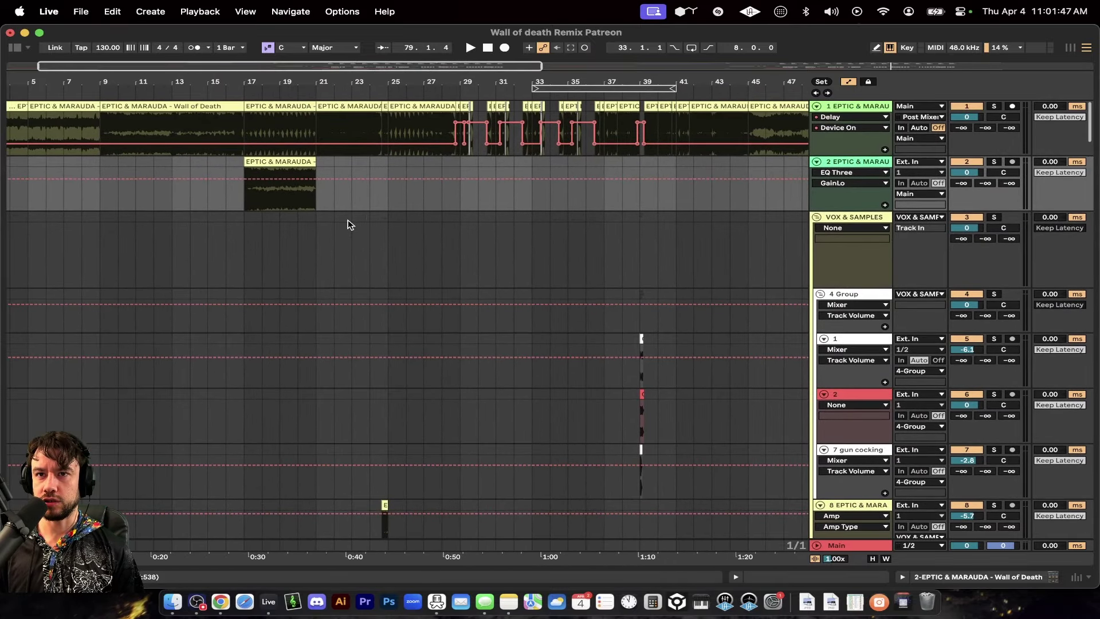
{"action": "left_click", "coordinate": [348, 220]}
{"action": "left_click", "coordinate": [479, 228]}
{"action": "scroll", "coordinate": [479, 229], "scroll_direction": "up", "scroll_amount": 6}
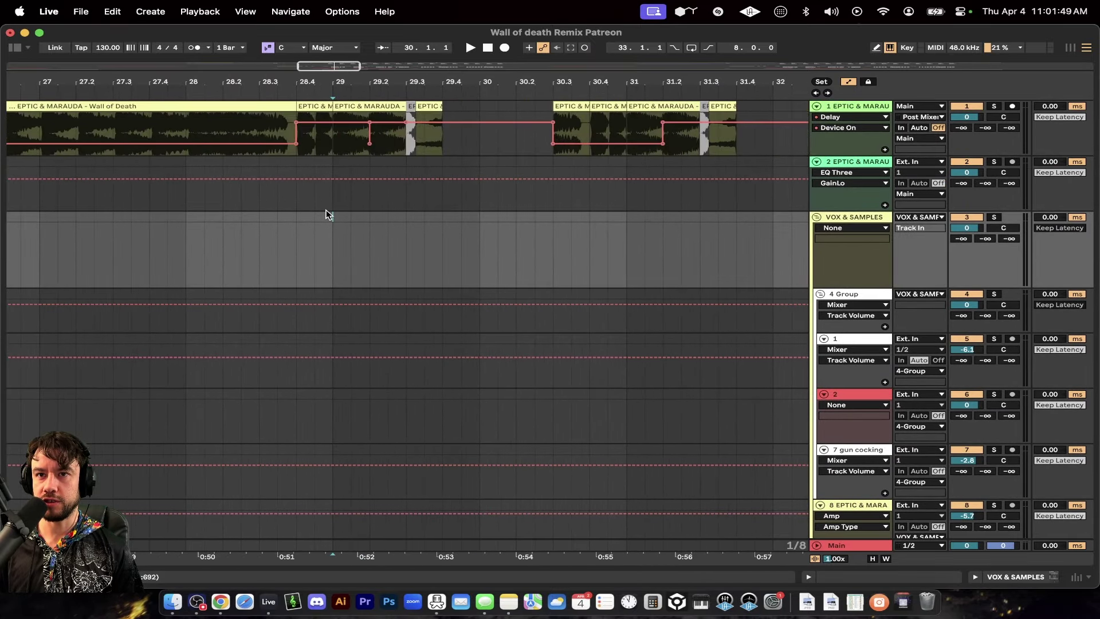
{"action": "scroll", "coordinate": [327, 214], "scroll_direction": "down", "scroll_amount": 4}
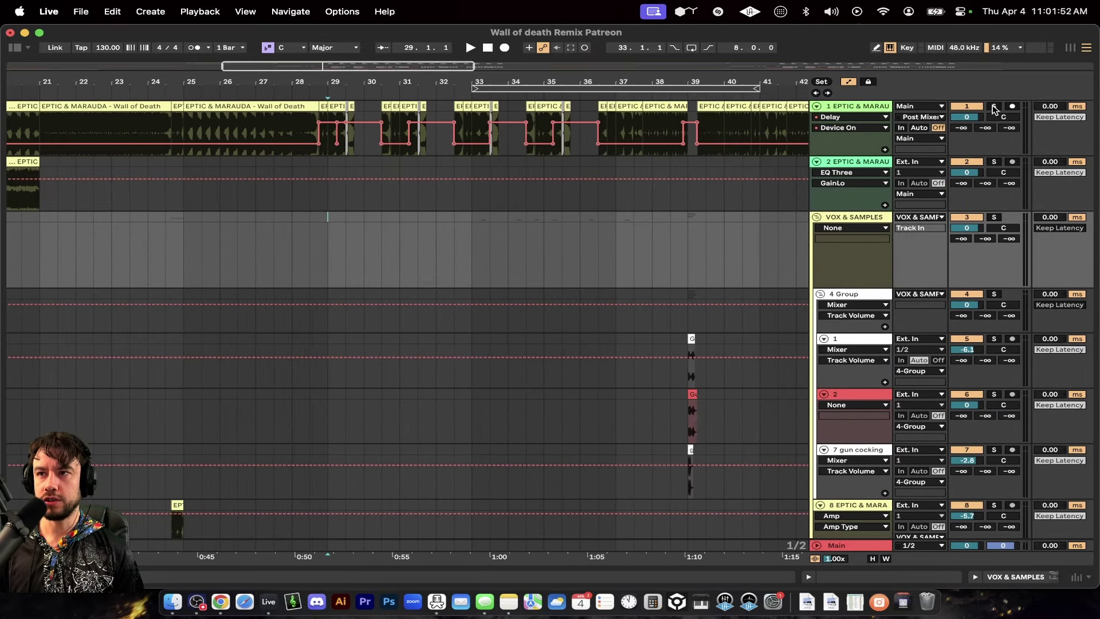
{"action": "left_click", "coordinate": [993, 106]}
{"action": "scroll", "coordinate": [419, 147], "scroll_direction": "up", "scroll_amount": 5}
{"action": "left_click", "coordinate": [184, 106]}
{"action": "key", "text": "space"}
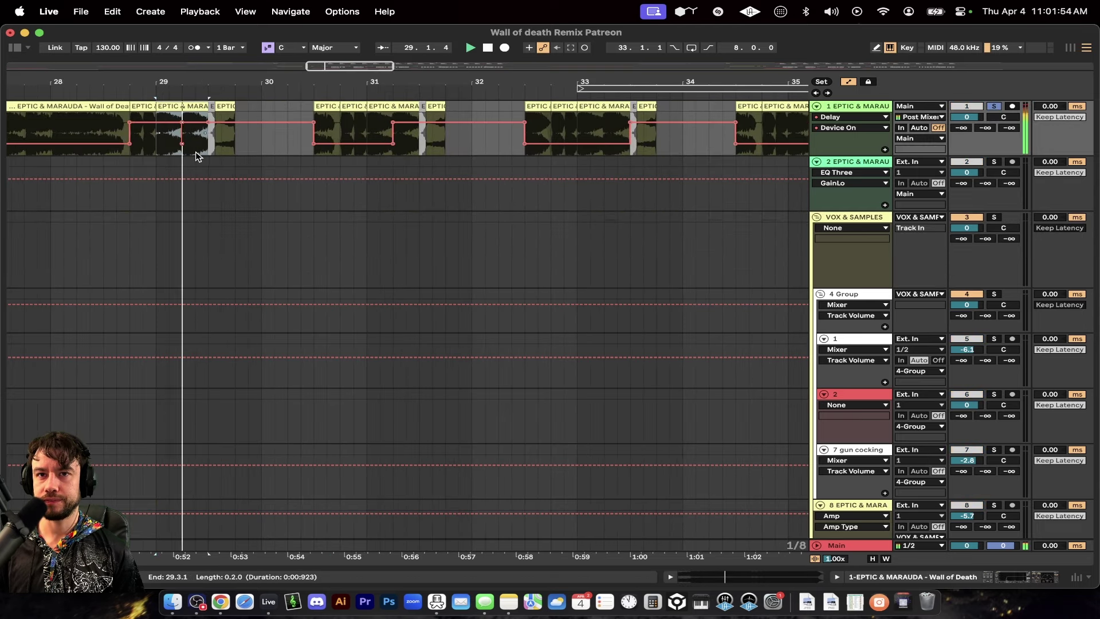
Try extending the chopped song clip at bar 29 to about 31.3 to show the original audio, and undo the extension
{"action": "key", "text": "space"}
{"action": "left_click_drag", "start_coordinate": [204, 106], "coordinate": [424, 106]}
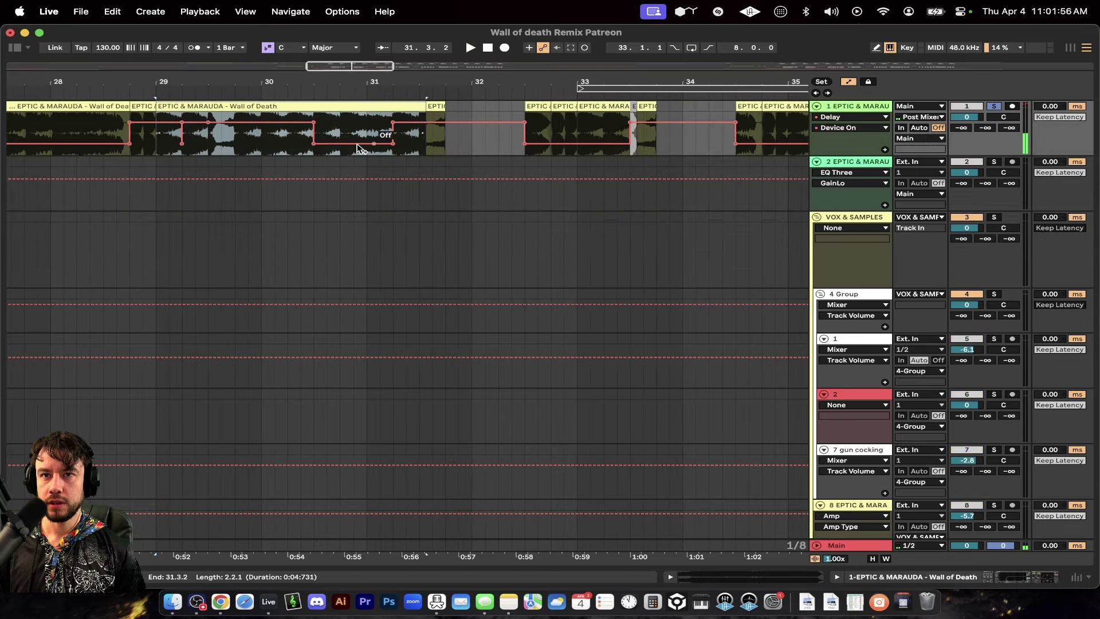
{"action": "scroll", "coordinate": [196, 172], "scroll_direction": "up", "scroll_amount": 5}
{"action": "scroll", "coordinate": [205, 166], "scroll_direction": "down", "scroll_amount": 3}
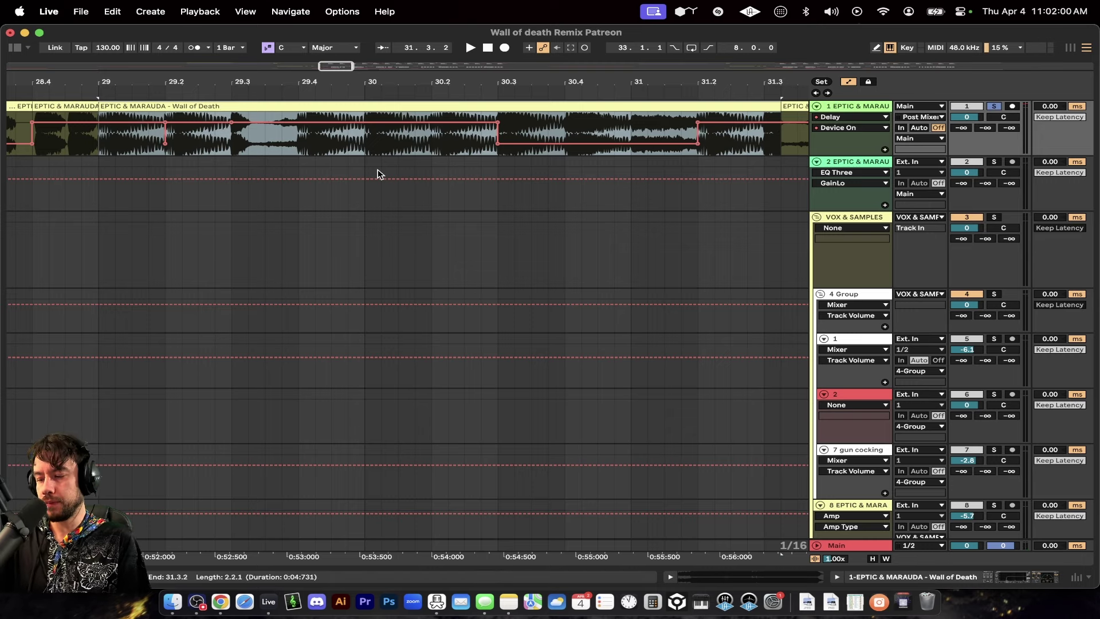
{"action": "left_click_drag", "start_coordinate": [99, 144], "coordinate": [283, 146]}
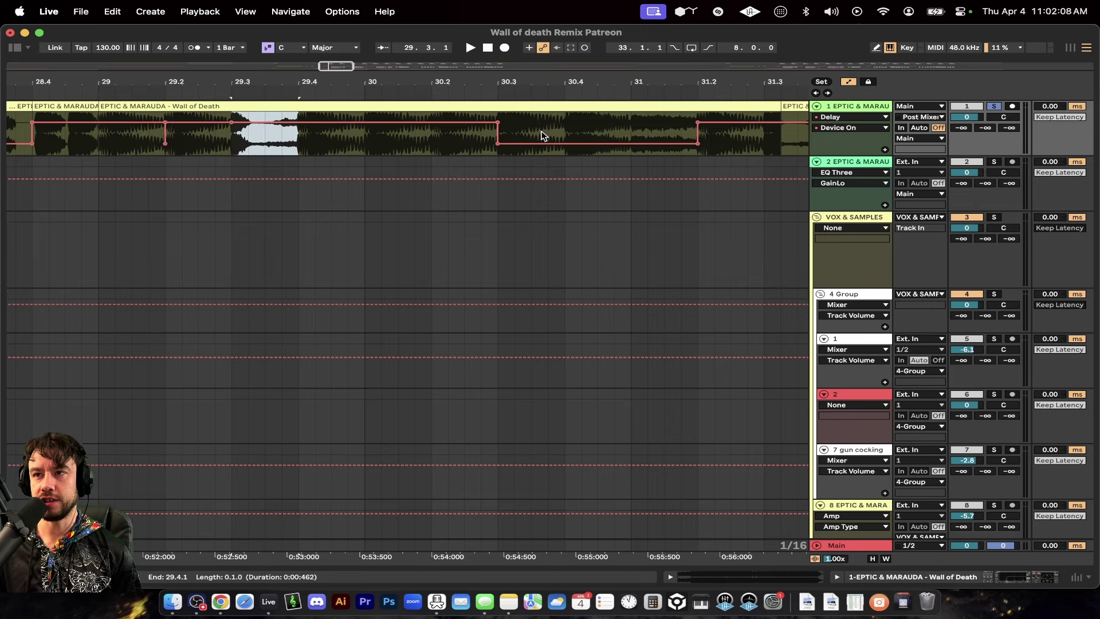
{"action": "key", "text": "super+z"}
{"action": "scroll", "coordinate": [400, 163], "scroll_direction": "down", "scroll_amount": 4}
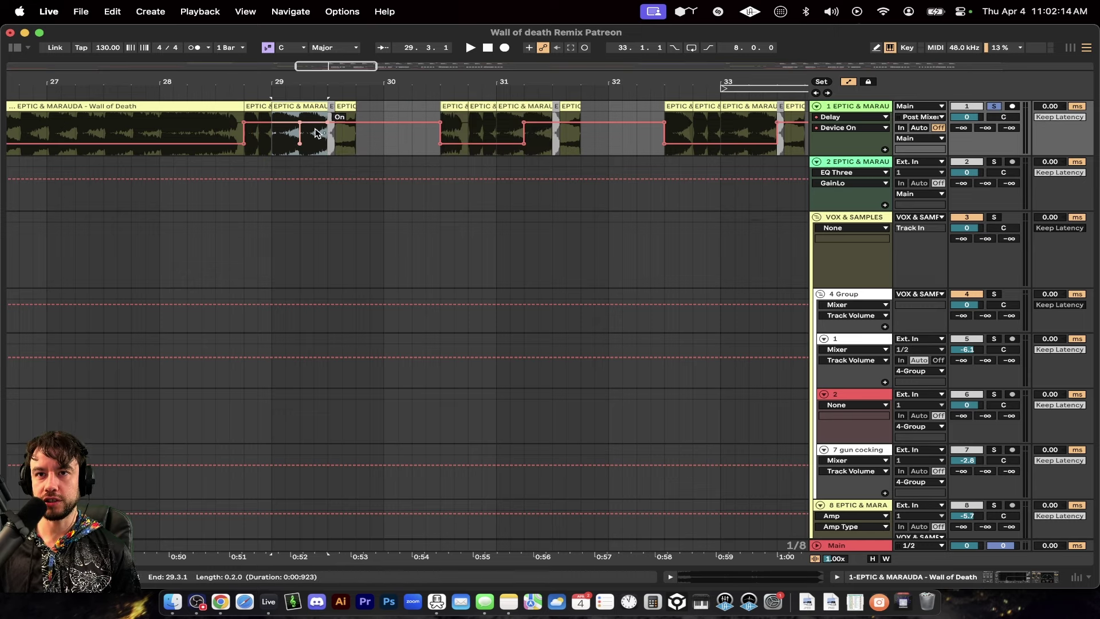
Select the short song chop just after beat 29.3 on the first Wall of Death track and play it
{"action": "key", "text": "plus"}
{"action": "left_click", "coordinate": [366, 108]}
{"action": "left_click", "coordinate": [414, 107]}
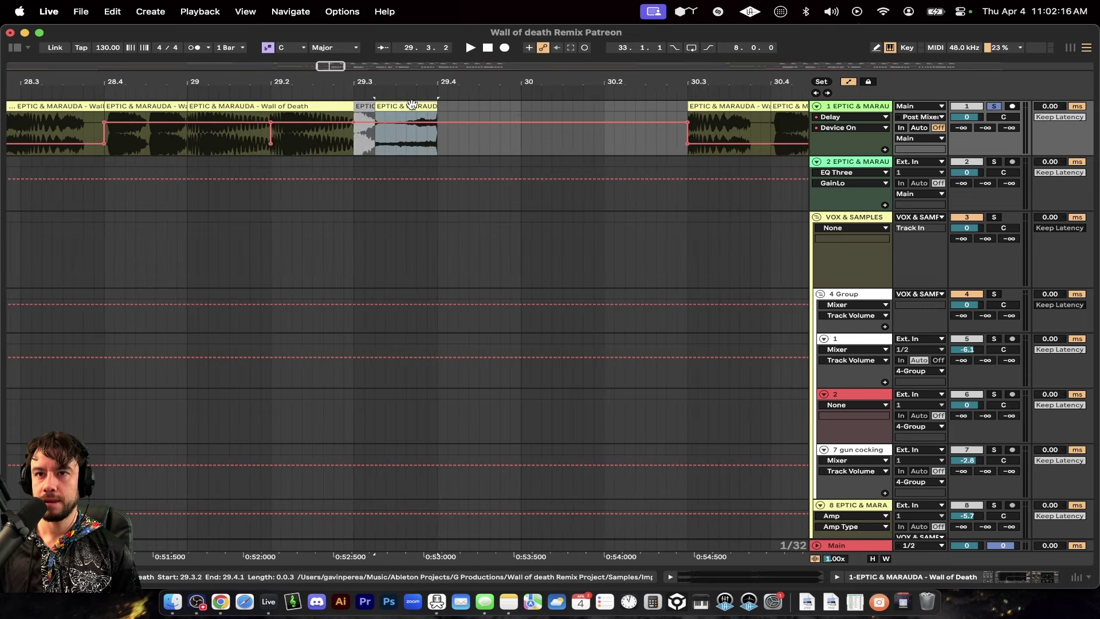
{"action": "scroll", "coordinate": [414, 107], "scroll_direction": "down", "scroll_amount": 3}
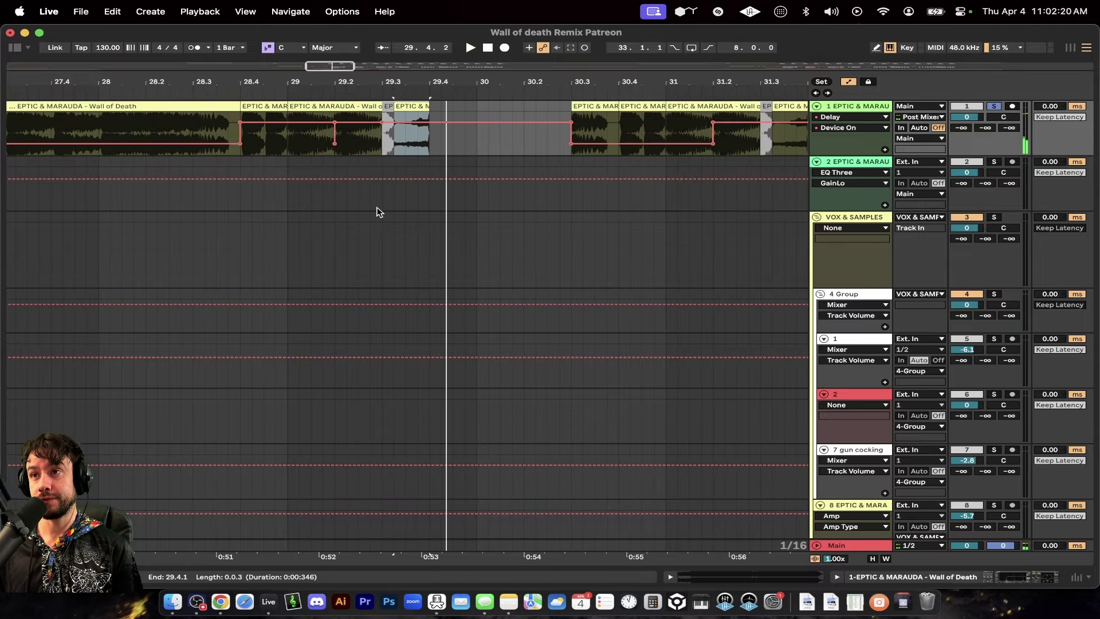
Solo the DRUMS group and play its kick and layered snare pattern from bar 29
{"action": "scroll", "coordinate": [376, 211], "scroll_direction": "down", "scroll_amount": 10}
{"action": "key", "text": "minus"}
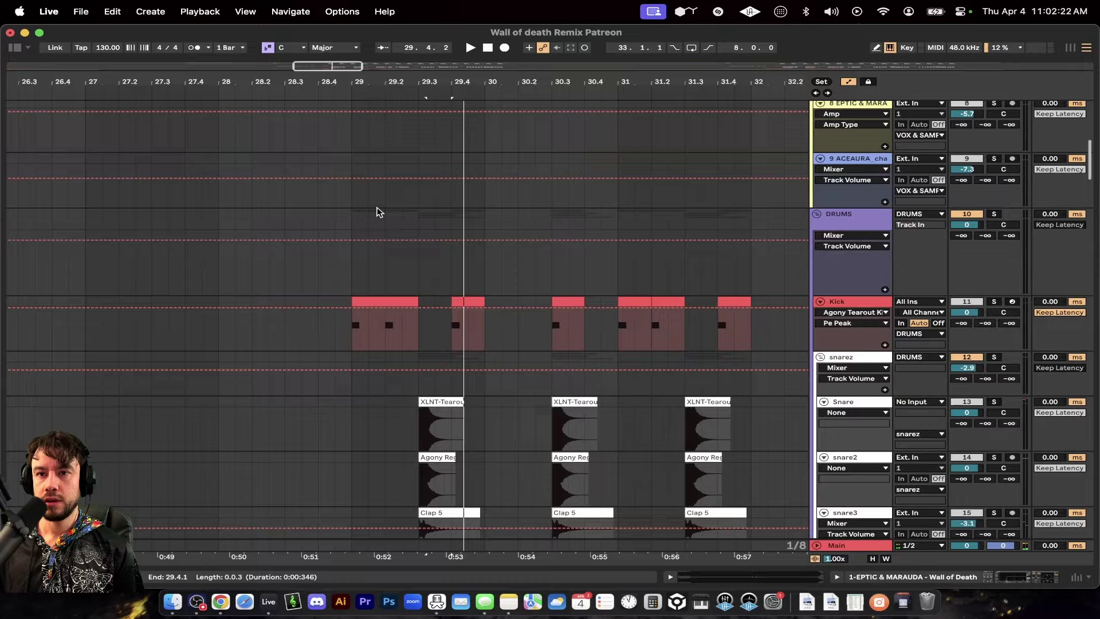
{"action": "scroll", "coordinate": [376, 211], "scroll_direction": "down", "scroll_amount": 5}
{"action": "scroll", "coordinate": [864, 258], "scroll_direction": "up", "scroll_amount": 2}
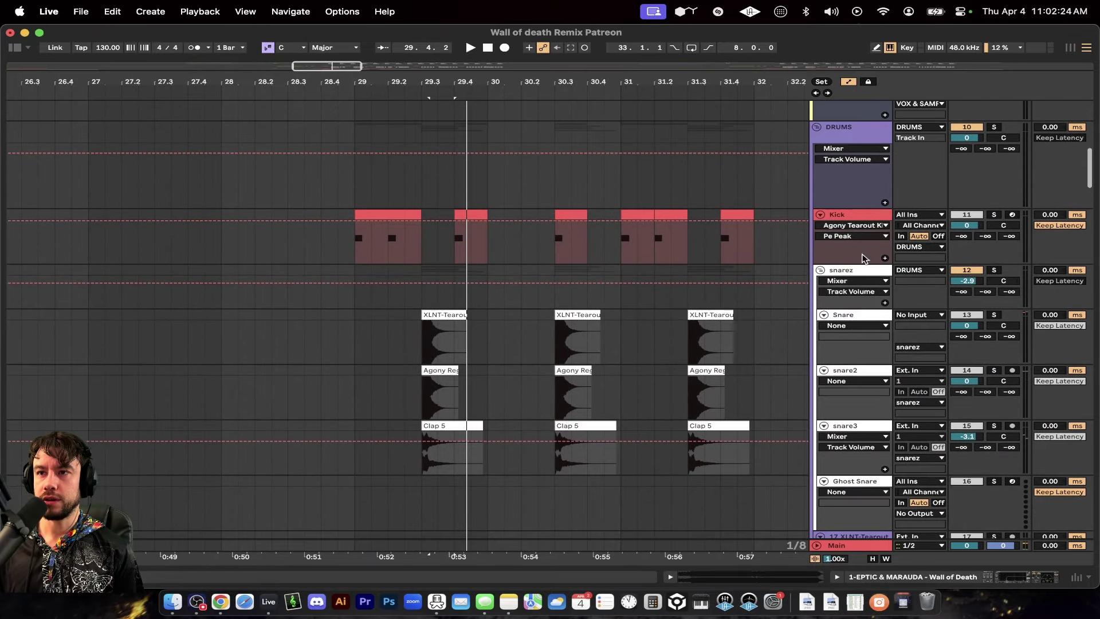
{"action": "left_click", "coordinate": [439, 296]}
{"action": "key", "text": "space"}
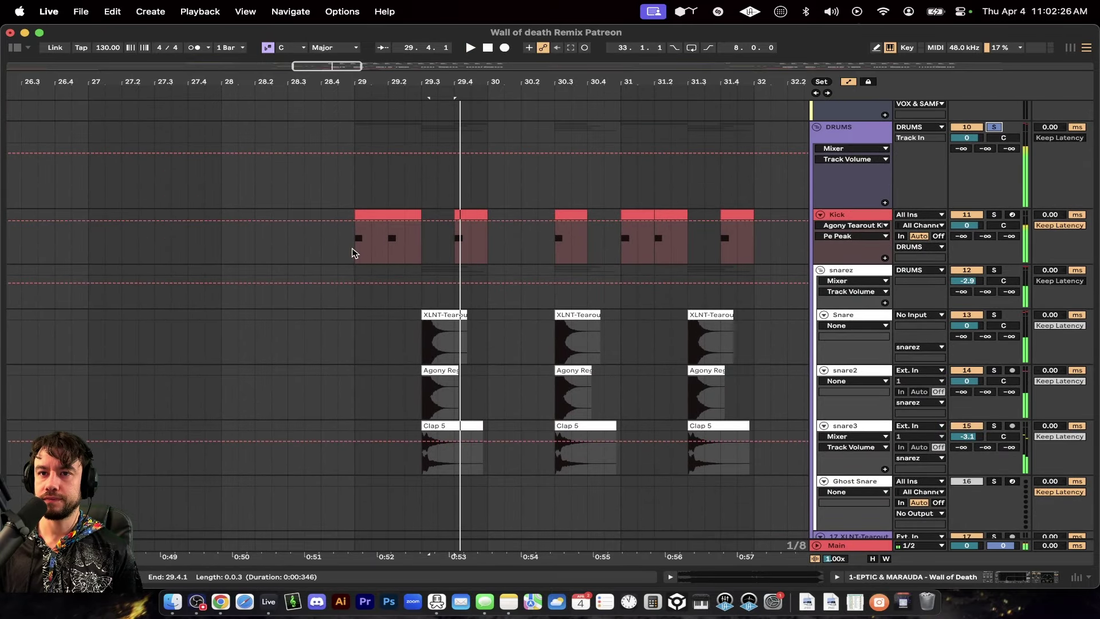
{"action": "left_click", "coordinate": [353, 250]}
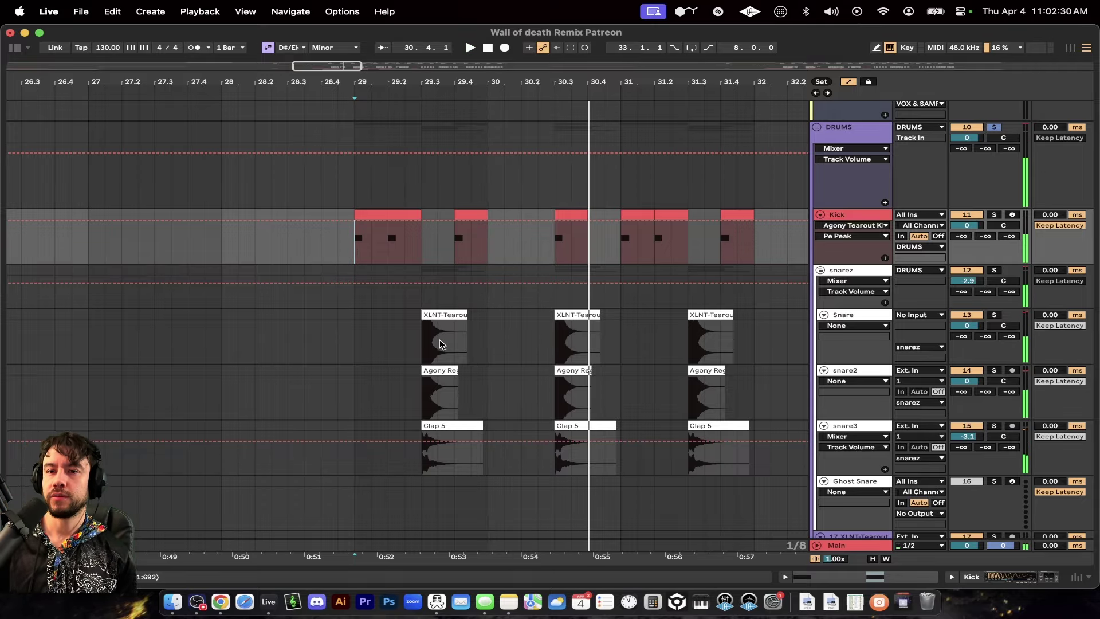
Play the ACEAURA chant track from bar 33 with the drums, and clear the track solos
{"action": "scroll", "coordinate": [439, 343], "scroll_direction": "up", "scroll_amount": 5}
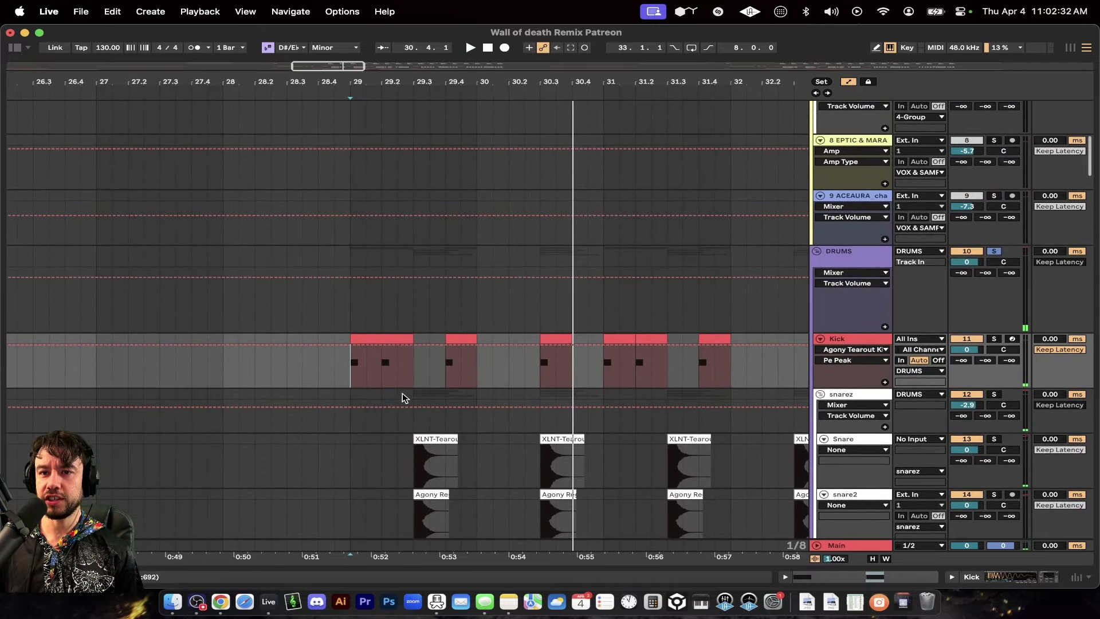
{"action": "scroll", "coordinate": [420, 389], "scroll_direction": "down", "scroll_amount": 3}
{"action": "scroll", "coordinate": [567, 348], "scroll_direction": "up", "scroll_amount": 10}
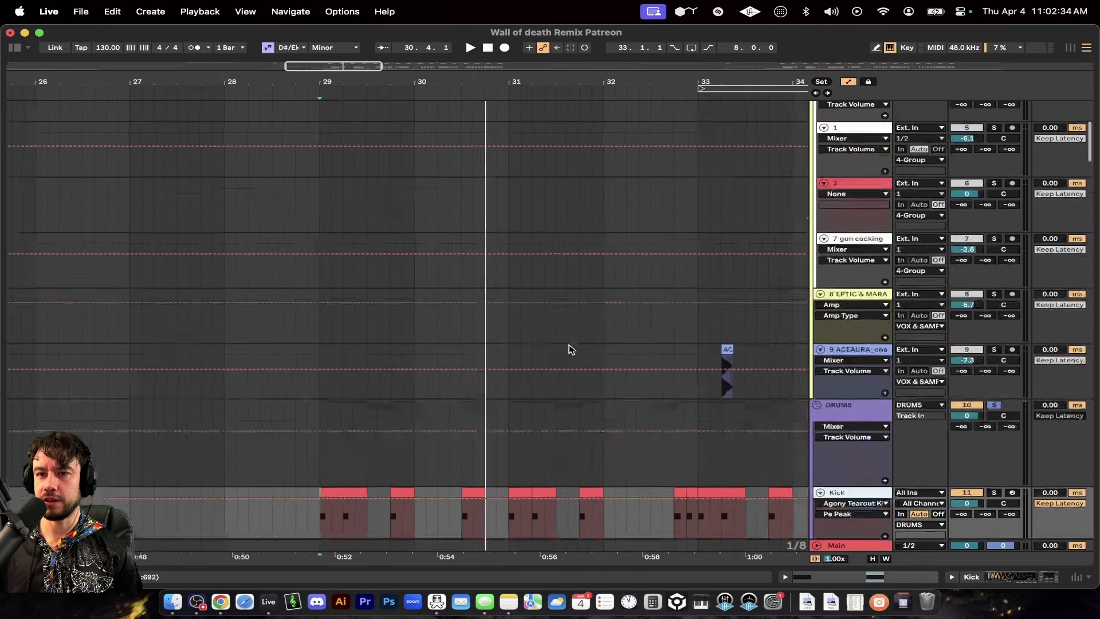
{"action": "scroll", "coordinate": [619, 234], "scroll_direction": "down", "scroll_amount": 3}
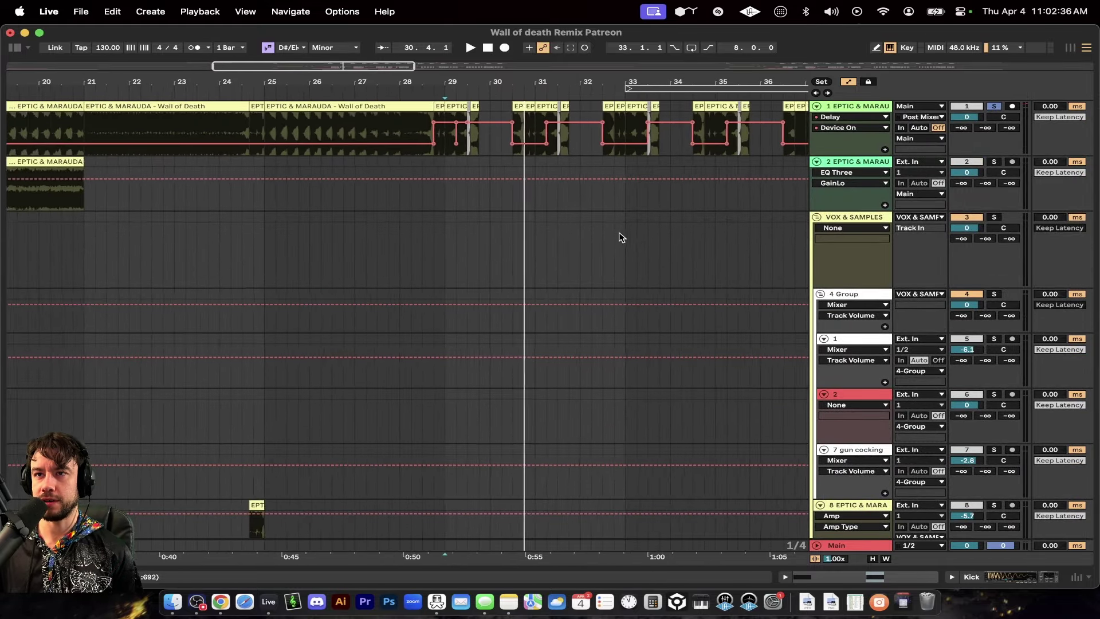
{"action": "scroll", "coordinate": [618, 233], "scroll_direction": "down", "scroll_amount": 10}
{"action": "scroll", "coordinate": [644, 216], "scroll_direction": "up", "scroll_amount": 3}
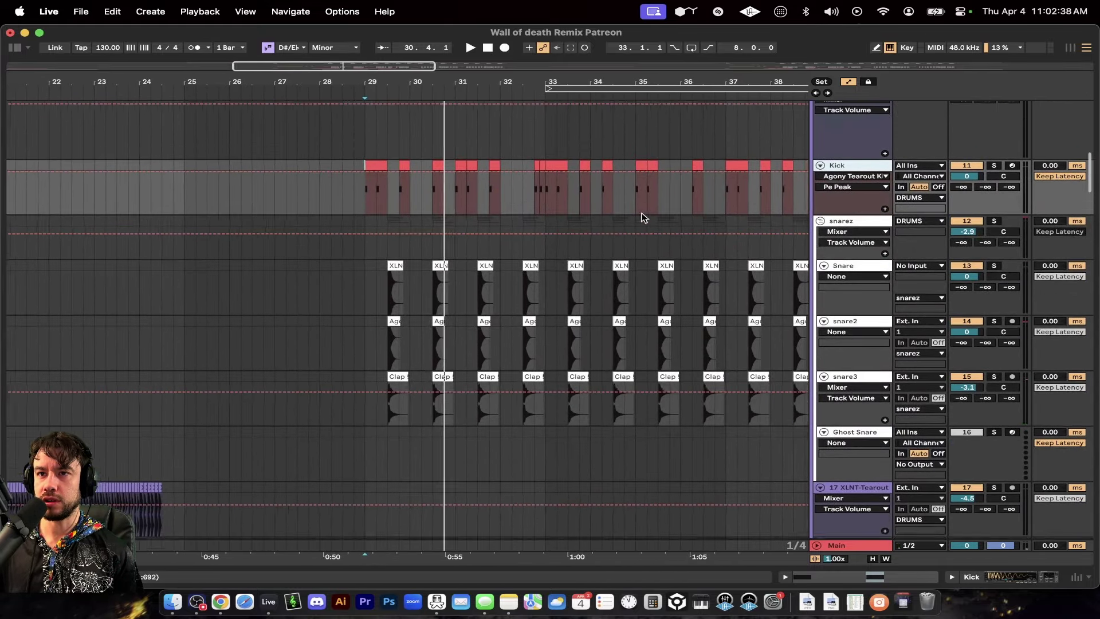
{"action": "scroll", "coordinate": [459, 277], "scroll_direction": "up", "scroll_amount": 8}
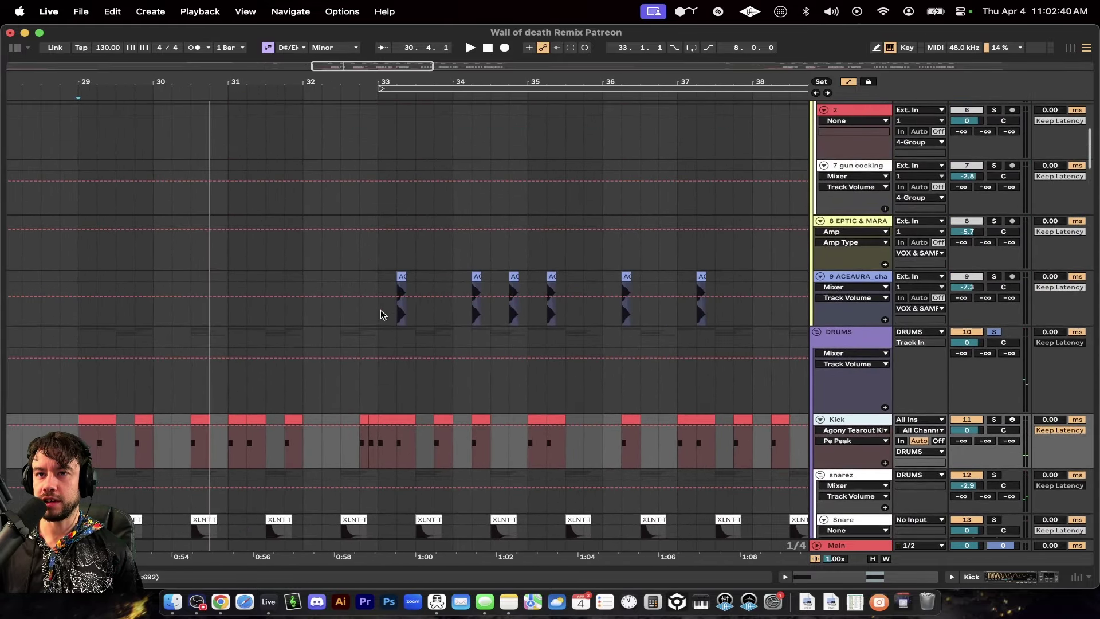
{"action": "left_click", "coordinate": [383, 315]}
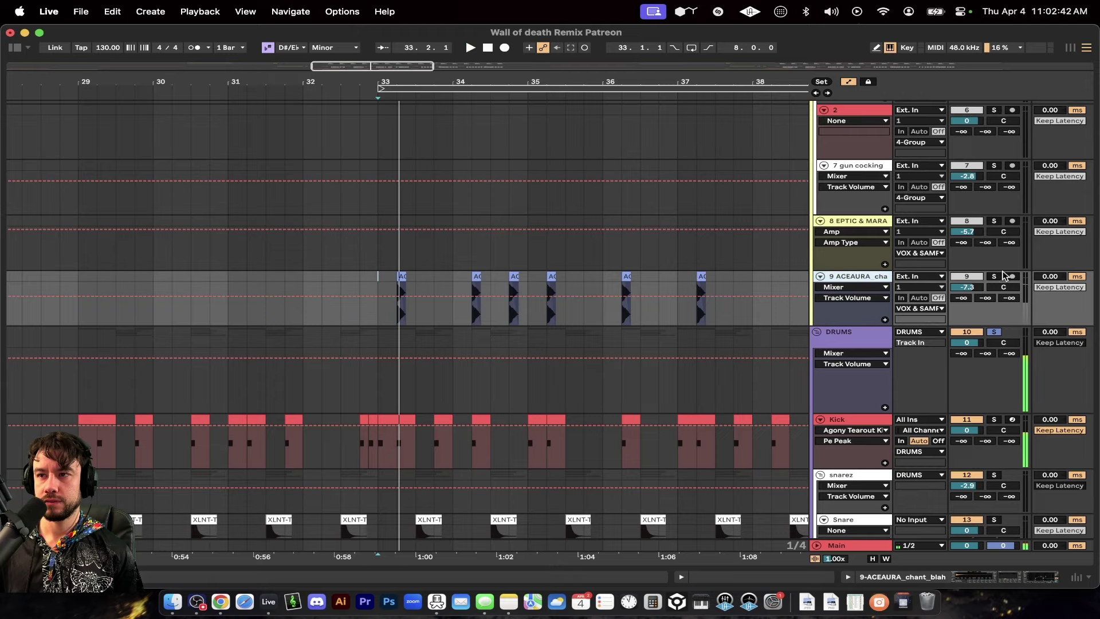
{"action": "left_click", "coordinate": [995, 276]}
{"action": "key", "text": "space"}
{"action": "key", "text": "space"}
{"action": "left_click", "coordinate": [995, 276]}
{"action": "scroll", "coordinate": [478, 246], "scroll_direction": "down", "scroll_amount": 3}
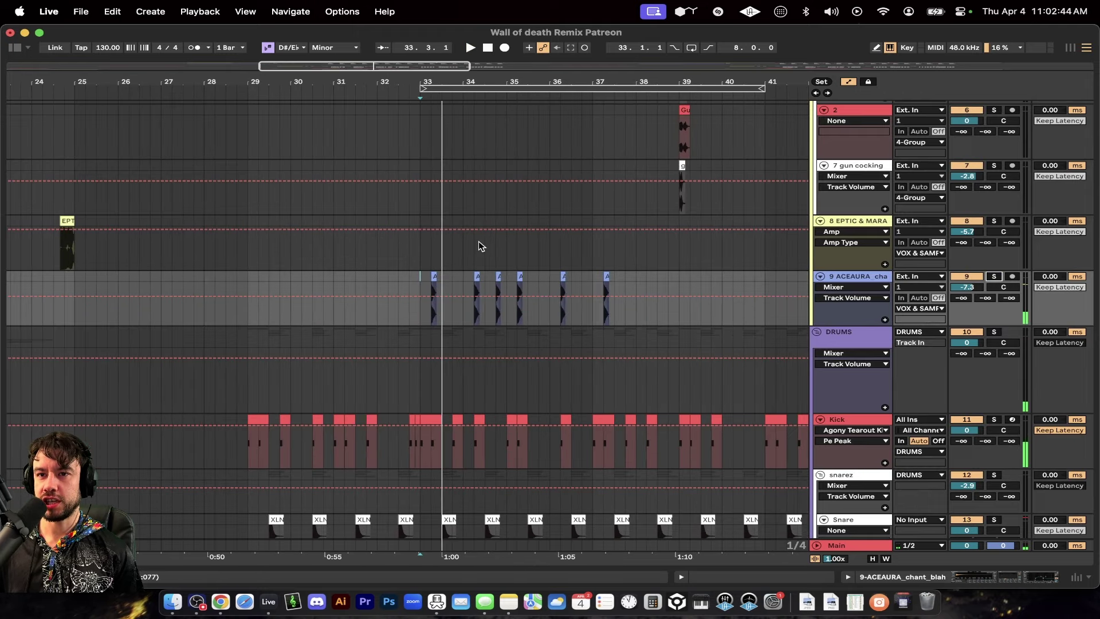
{"action": "scroll", "coordinate": [438, 316], "scroll_direction": "up", "scroll_amount": 2}
{"action": "scroll", "coordinate": [437, 316], "scroll_direction": "up", "scroll_amount": 1}
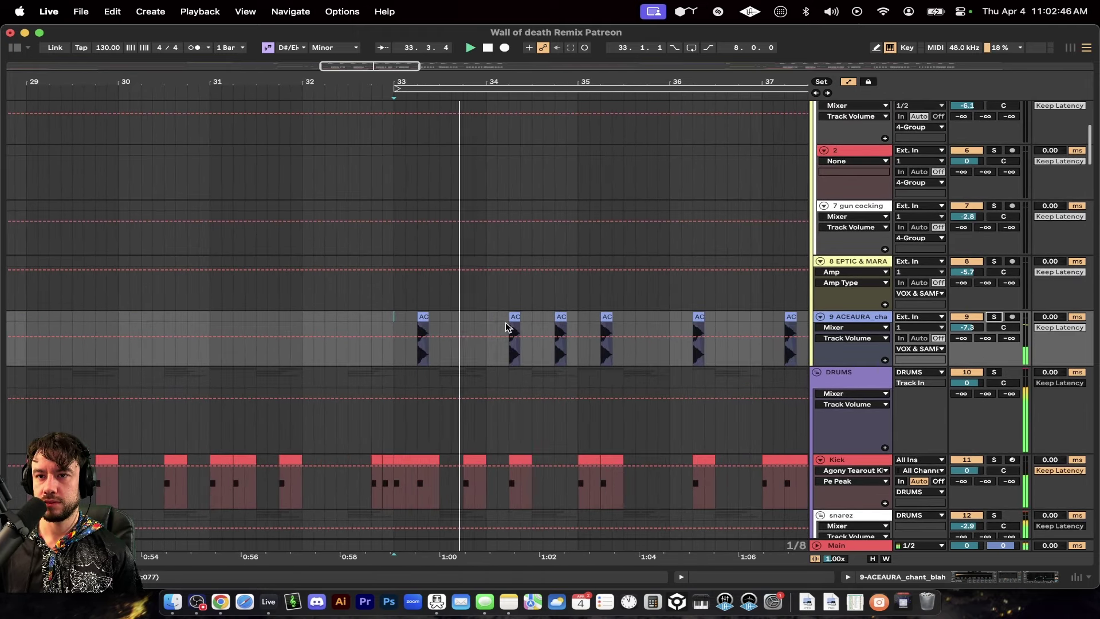
Mark the two-bar span from bar 29 to 31 on the first song track and on the tracks below through gun cocking
{"action": "scroll", "coordinate": [505, 323], "scroll_direction": "down", "scroll_amount": 3}
{"action": "scroll", "coordinate": [506, 323], "scroll_direction": "up", "scroll_amount": 5}
{"action": "scroll", "coordinate": [490, 362], "scroll_direction": "down", "scroll_amount": 8}
{"action": "scroll", "coordinate": [490, 362], "scroll_direction": "up", "scroll_amount": 8}
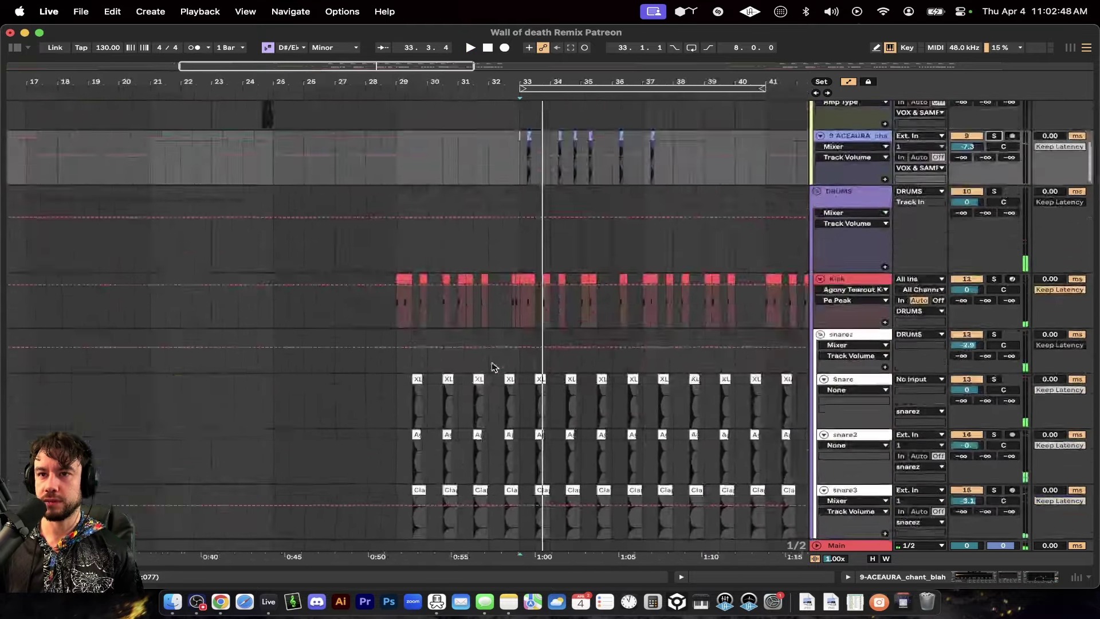
{"action": "scroll", "coordinate": [280, 277], "scroll_direction": "up", "scroll_amount": 5}
{"action": "left_click", "coordinate": [262, 105]}
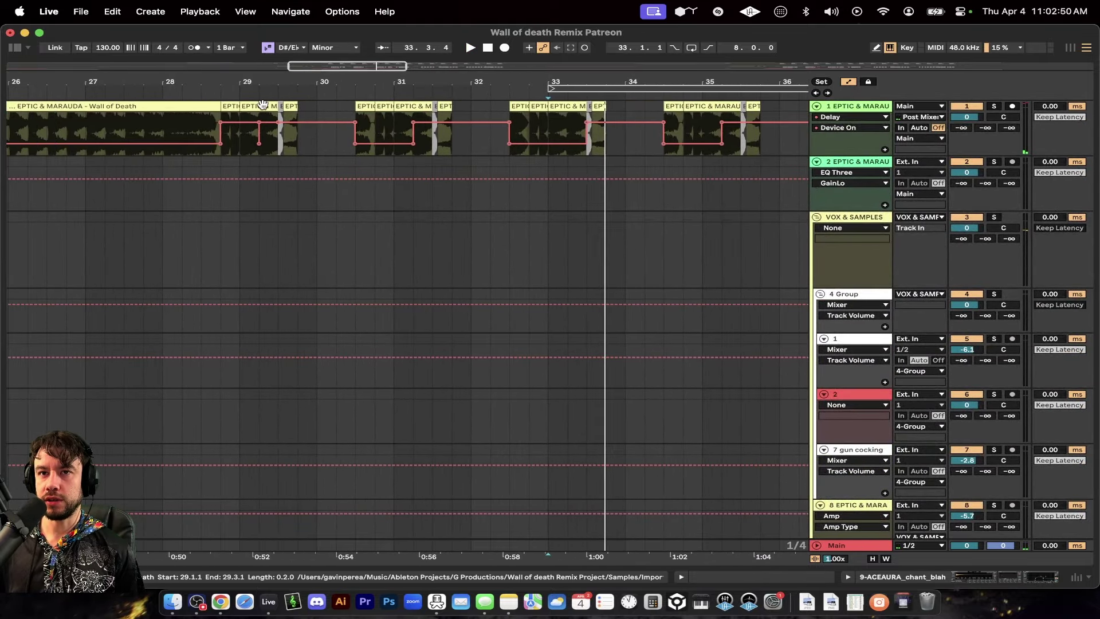
{"action": "left_click", "coordinate": [383, 105], "text": "shift"}
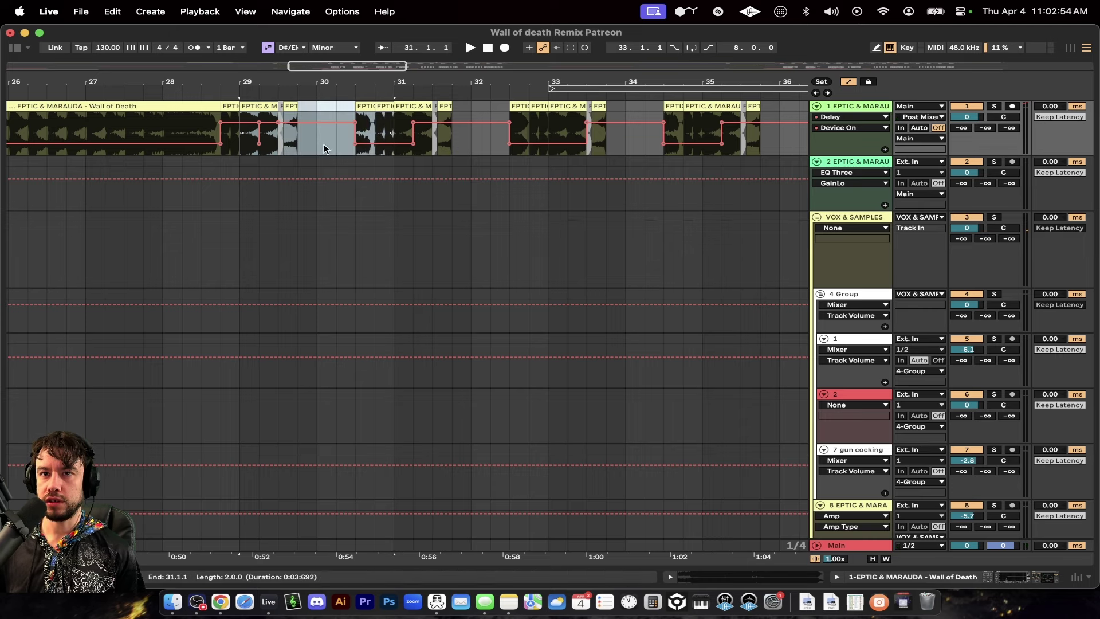
{"action": "left_click_drag", "start_coordinate": [242, 164], "coordinate": [382, 487]}
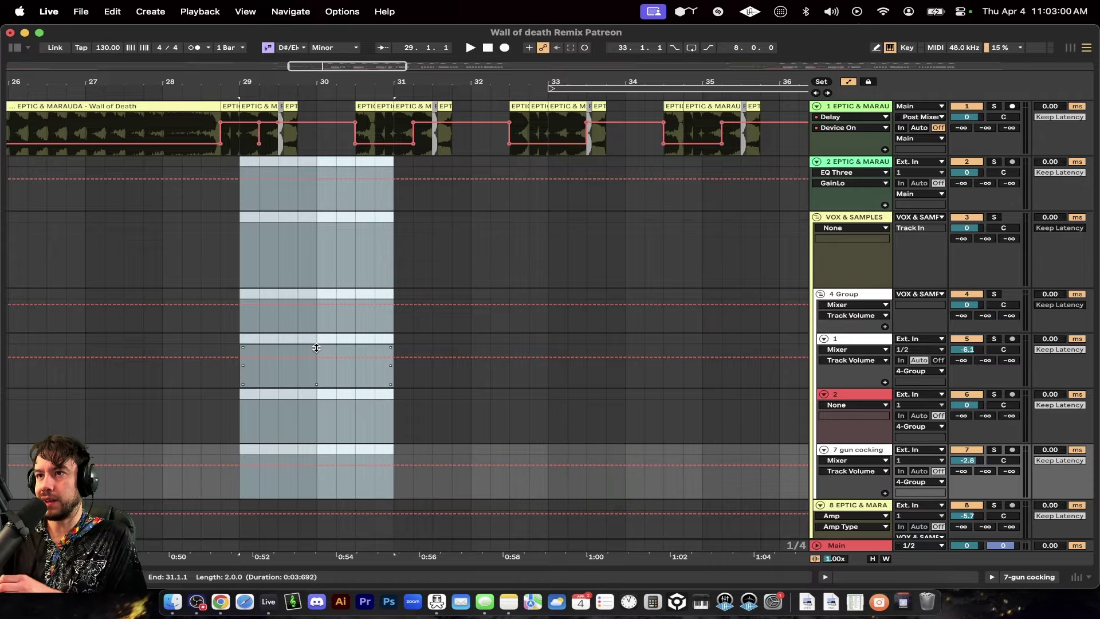
Play the full mix from bar 29 and follow the gun sub, EDMT gun, Bass 2 and verb clips up to bar 33
{"action": "scroll", "coordinate": [316, 347], "scroll_direction": "down", "scroll_amount": 15}
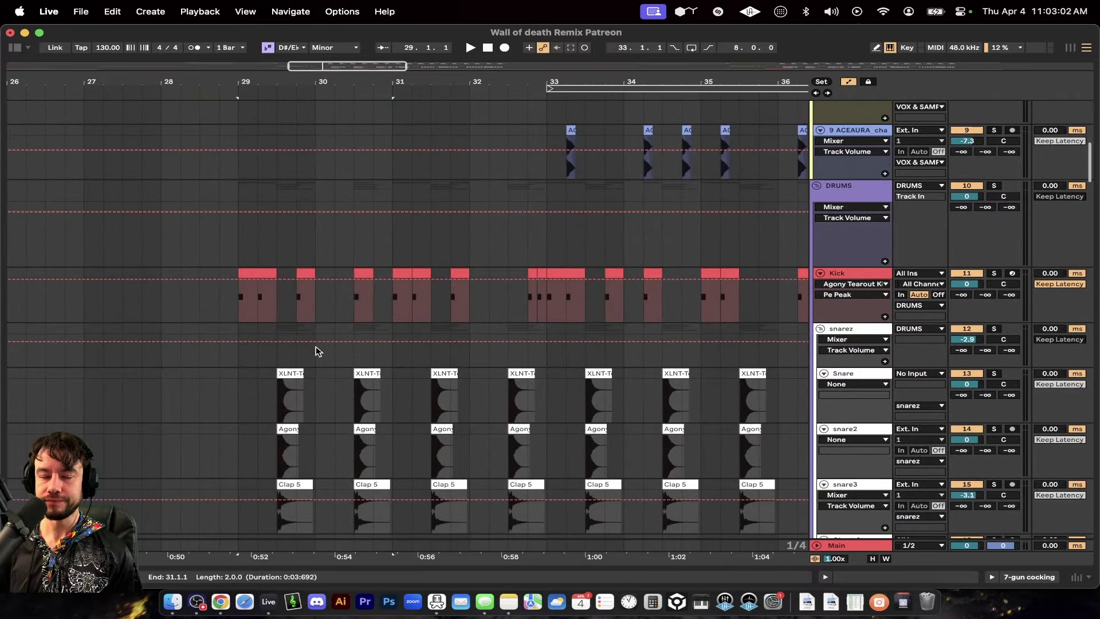
{"action": "scroll", "coordinate": [315, 347], "scroll_direction": "down", "scroll_amount": 20}
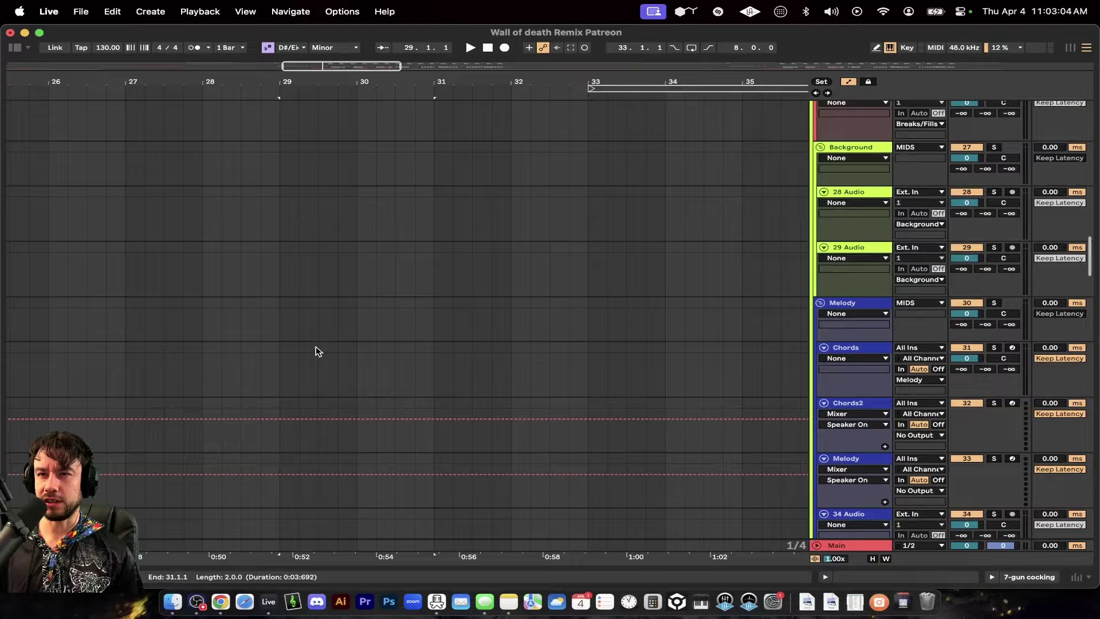
{"action": "scroll", "coordinate": [315, 346], "scroll_direction": "down", "scroll_amount": 10}
{"action": "scroll", "coordinate": [315, 346], "scroll_direction": "up", "scroll_amount": 15}
{"action": "scroll", "coordinate": [315, 346], "scroll_direction": "down", "scroll_amount": 8}
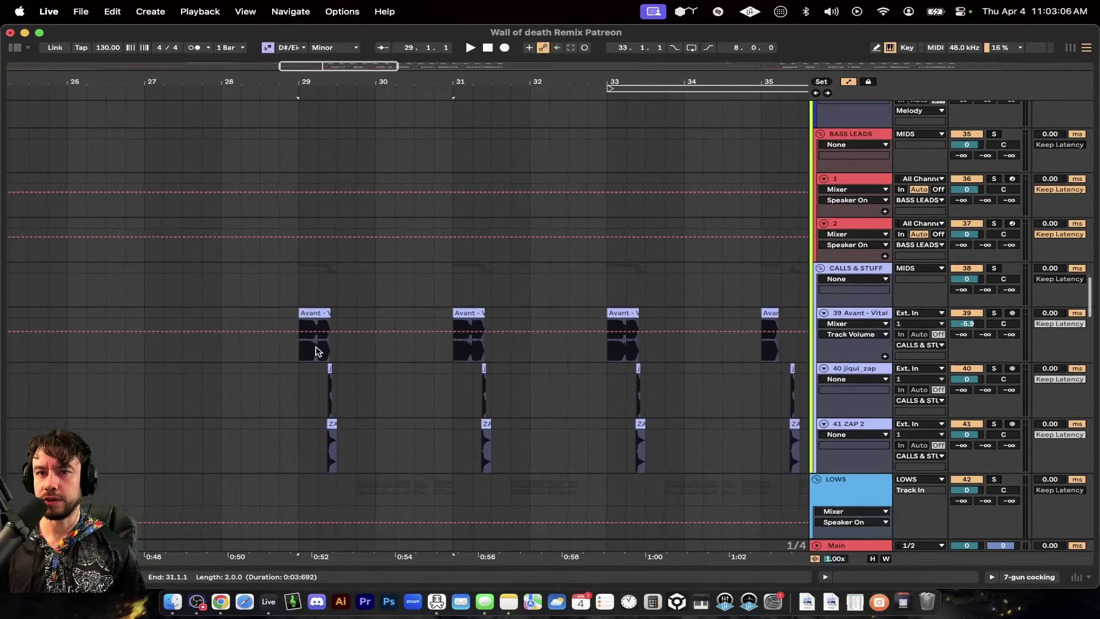
{"action": "scroll", "coordinate": [315, 346], "scroll_direction": "down", "scroll_amount": 10}
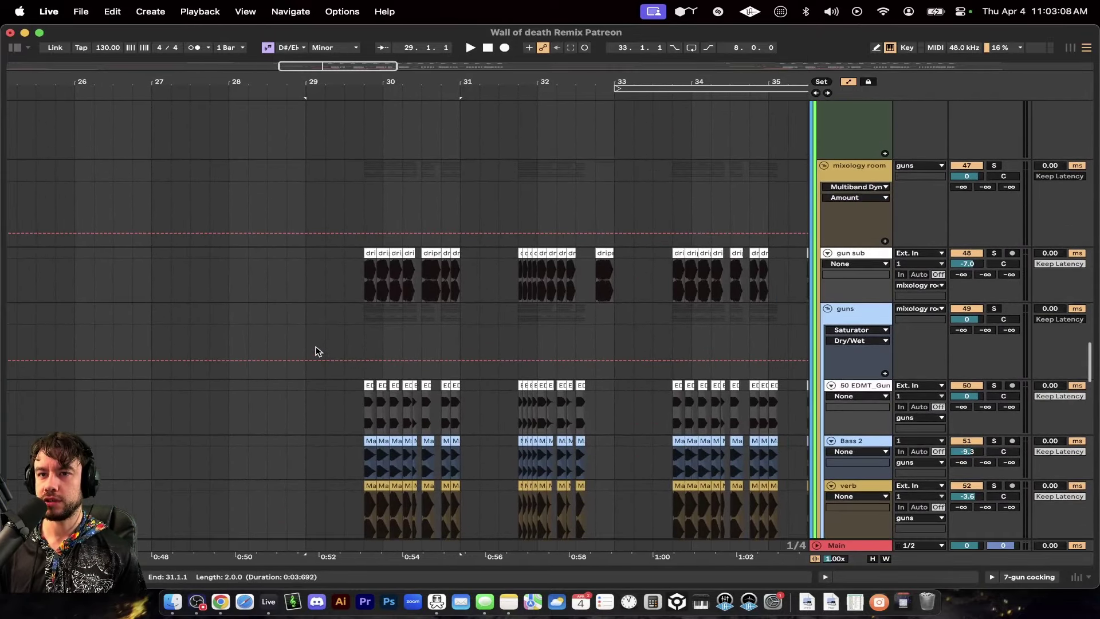
{"action": "scroll", "coordinate": [344, 348], "scroll_direction": "up", "scroll_amount": 3}
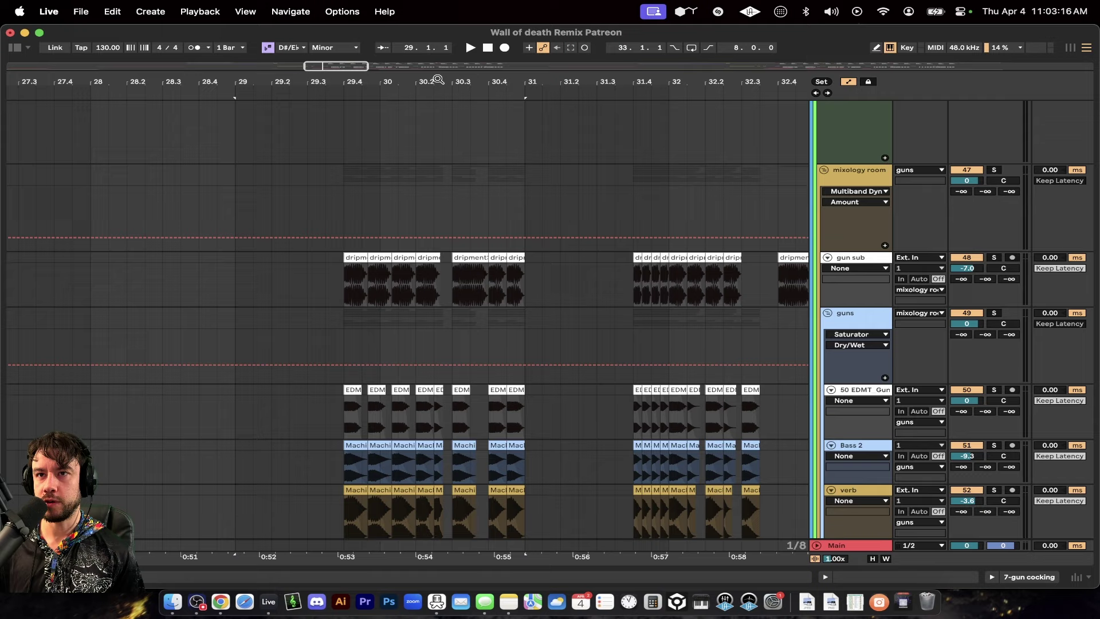
{"action": "key", "text": "space"}
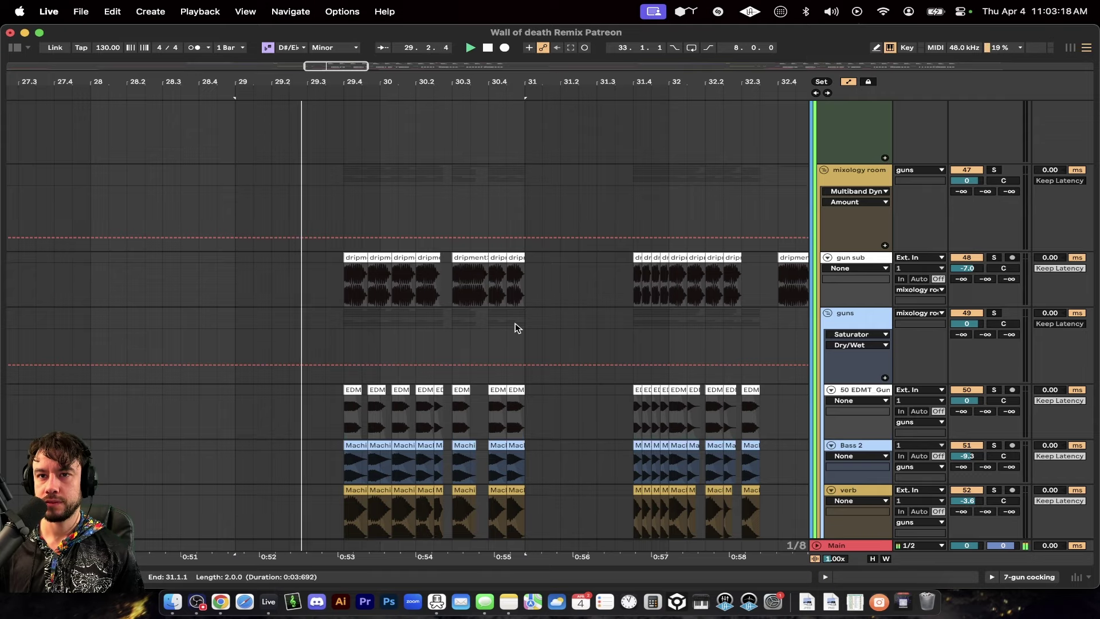
{"action": "scroll", "coordinate": [516, 326], "scroll_direction": "down", "scroll_amount": 2}
{"action": "scroll", "coordinate": [516, 326], "scroll_direction": "right", "scroll_amount": 2}
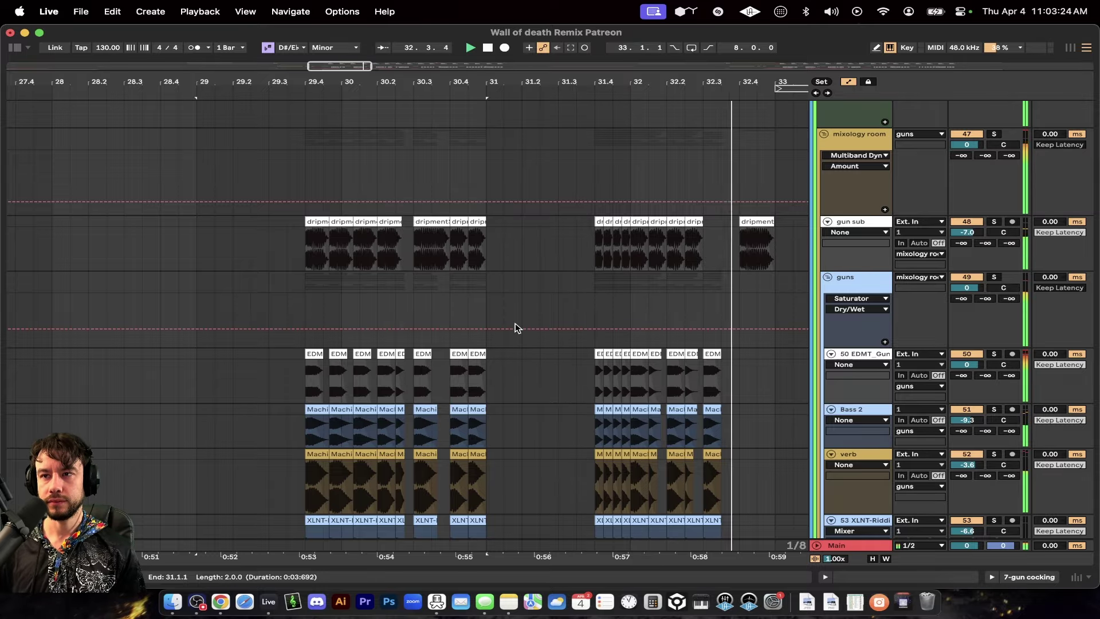
{"action": "key", "text": "space"}
Solo the first Wall of Death audio track and play its song chop at beat 30.3
{"action": "scroll", "coordinate": [373, 274], "scroll_direction": "up", "scroll_amount": 10}
{"action": "scroll", "coordinate": [373, 274], "scroll_direction": "up", "scroll_amount": 20}
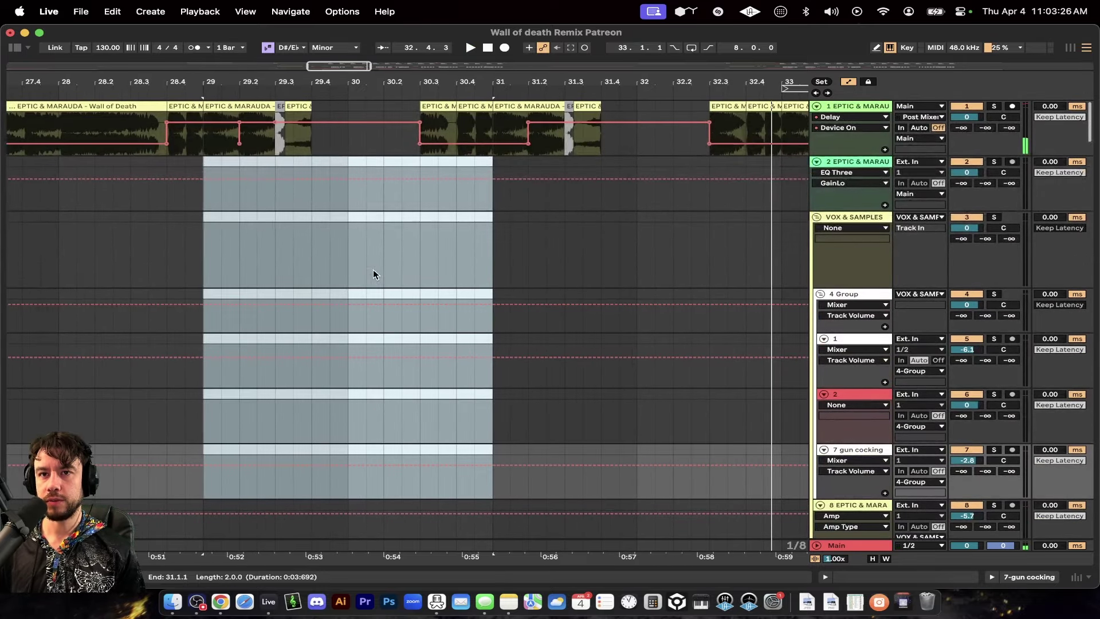
{"action": "left_click", "coordinate": [318, 143]}
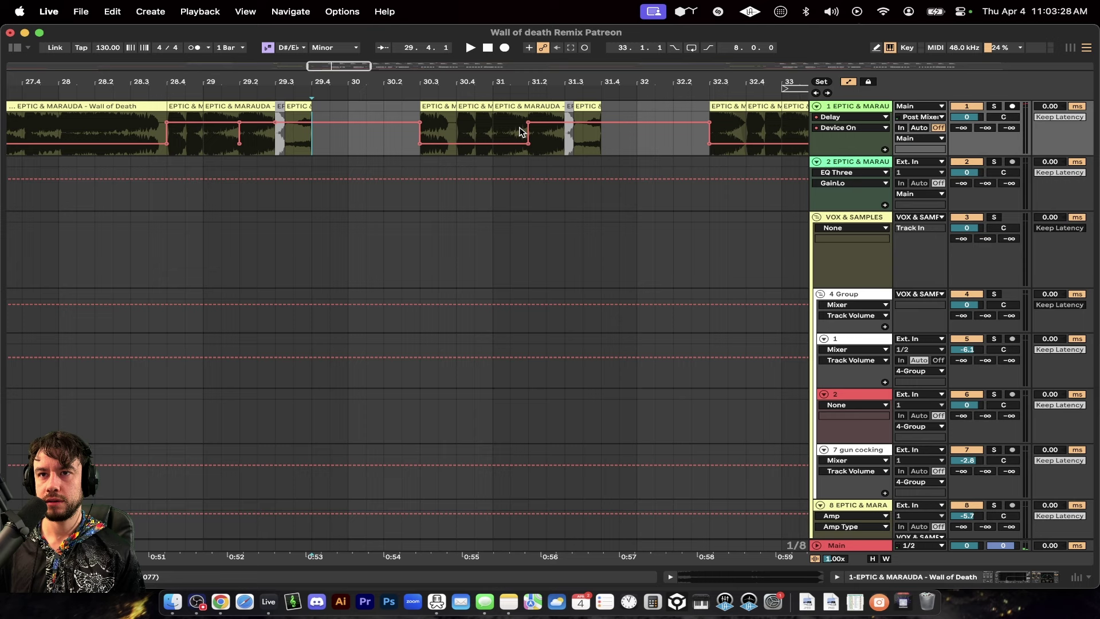
{"action": "scroll", "coordinate": [536, 186], "scroll_direction": "up", "scroll_amount": 2}
{"action": "scroll", "coordinate": [338, 186], "scroll_direction": "left", "scroll_amount": 2}
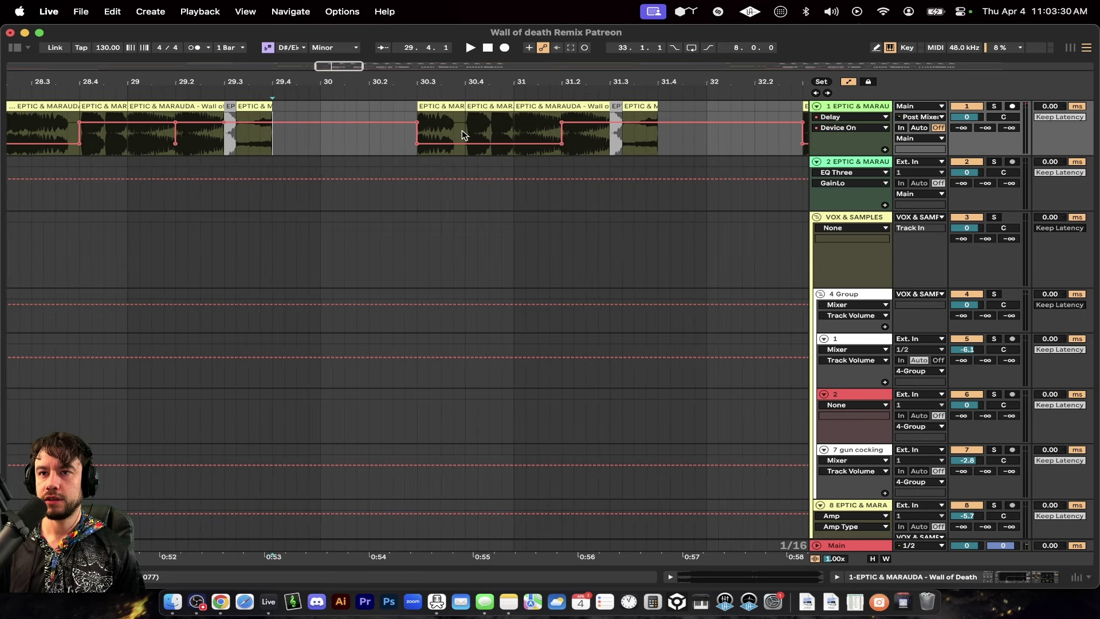
{"action": "left_click", "coordinate": [433, 104]}
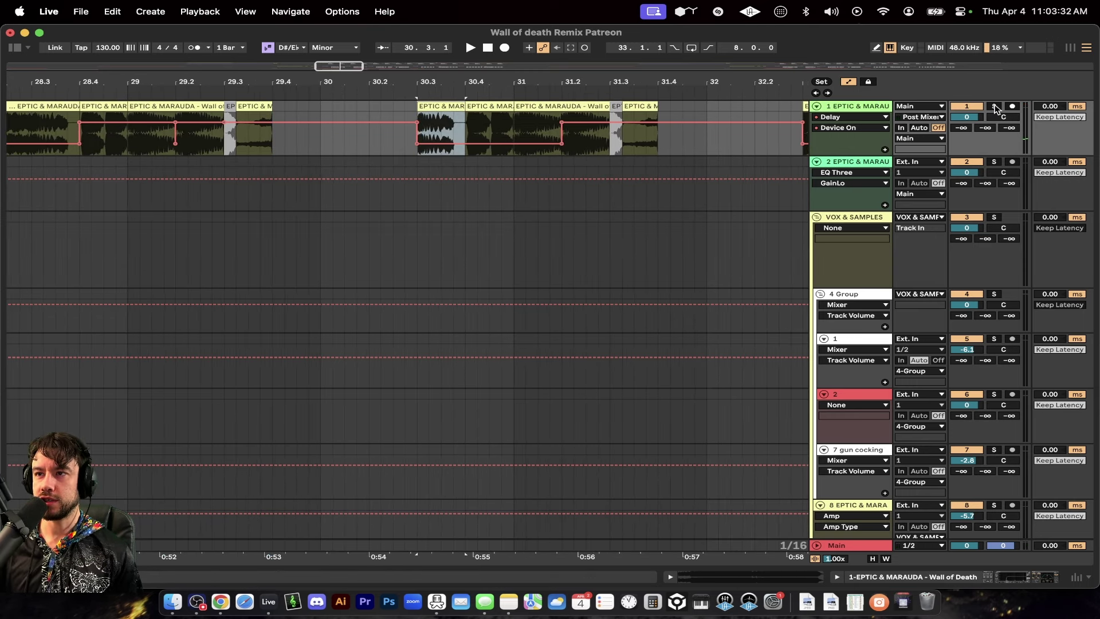
{"action": "left_click", "coordinate": [995, 109]}
{"action": "key", "text": "space"}
{"action": "scroll", "coordinate": [449, 180], "scroll_direction": "up", "scroll_amount": 3}
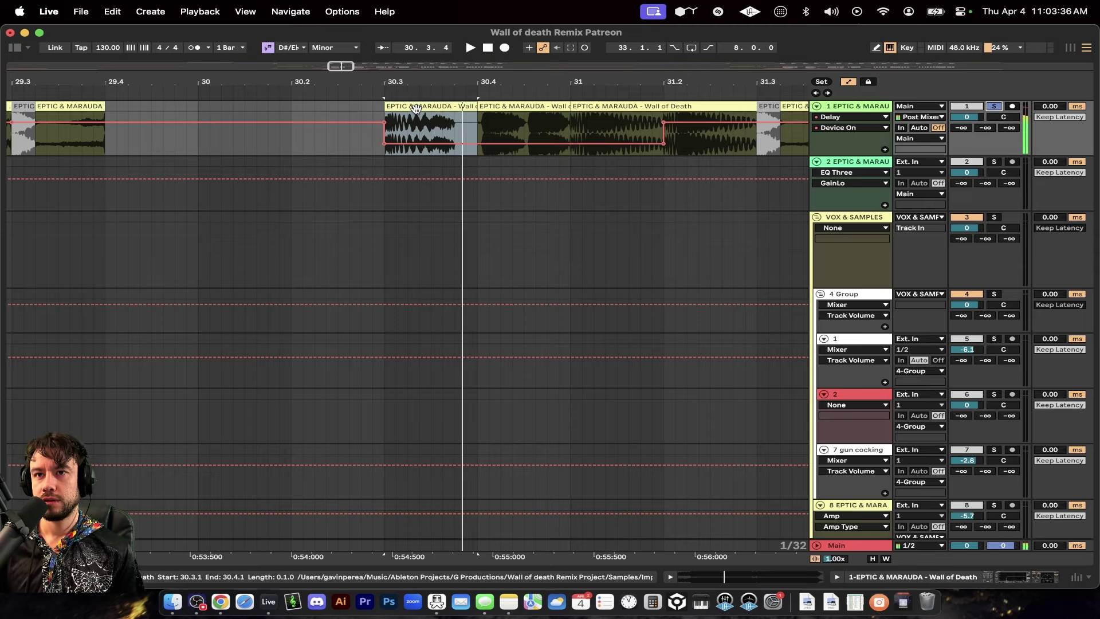
{"action": "key", "text": "space"}
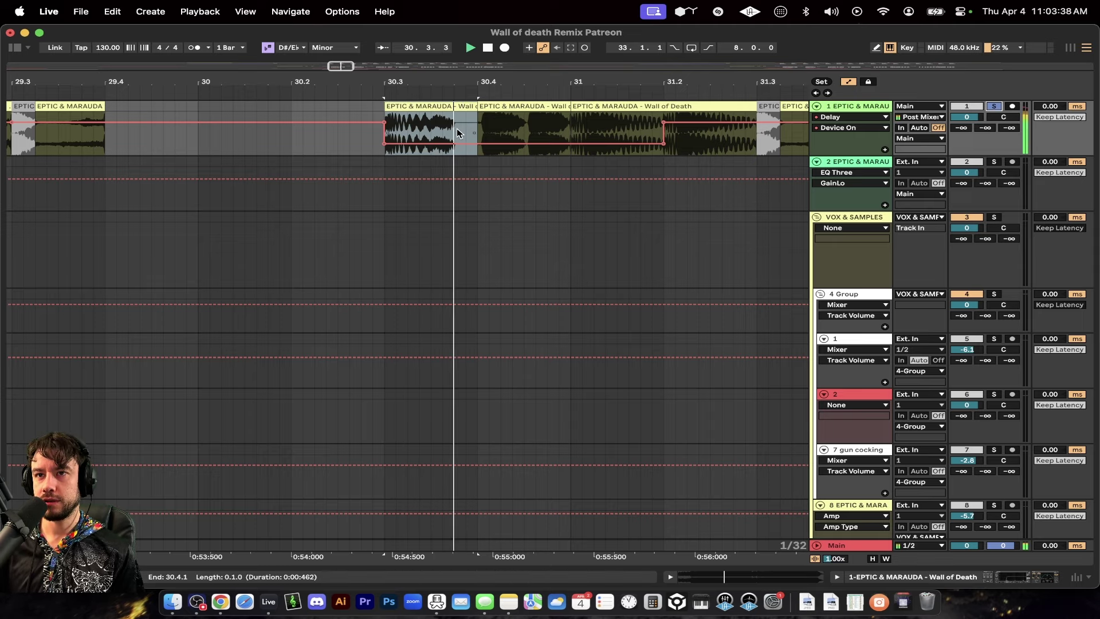
Play the soloed song chops from beat 30.4 through 31.2 on the first Wall of Death audio track
{"action": "key", "text": "space"}
{"action": "left_click", "coordinate": [537, 104]}
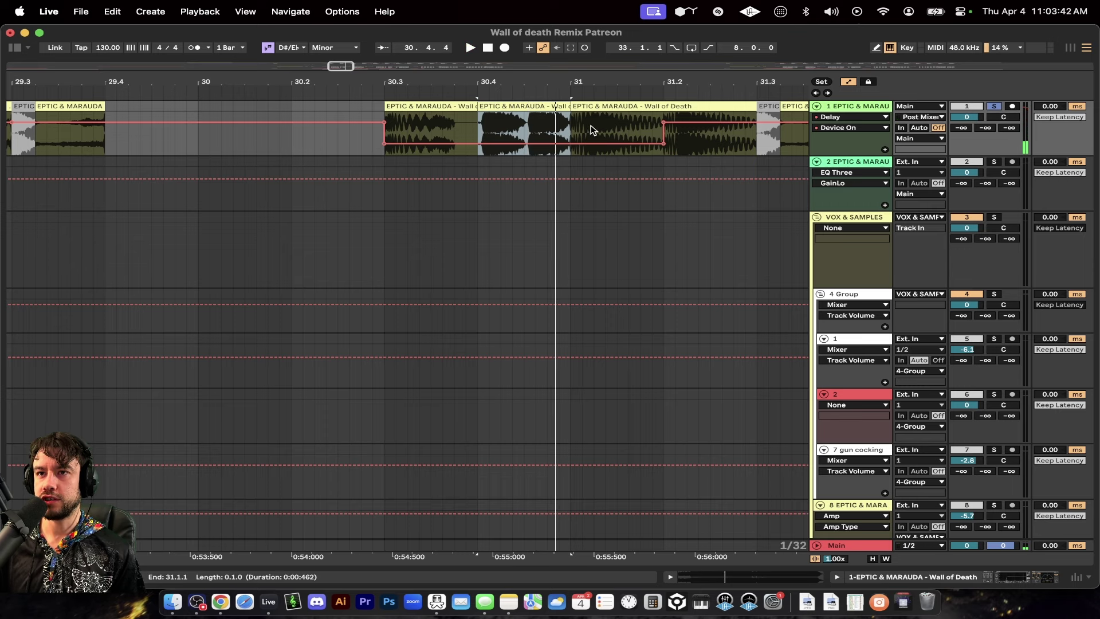
{"action": "scroll", "coordinate": [575, 128], "scroll_direction": "down", "scroll_amount": 3}
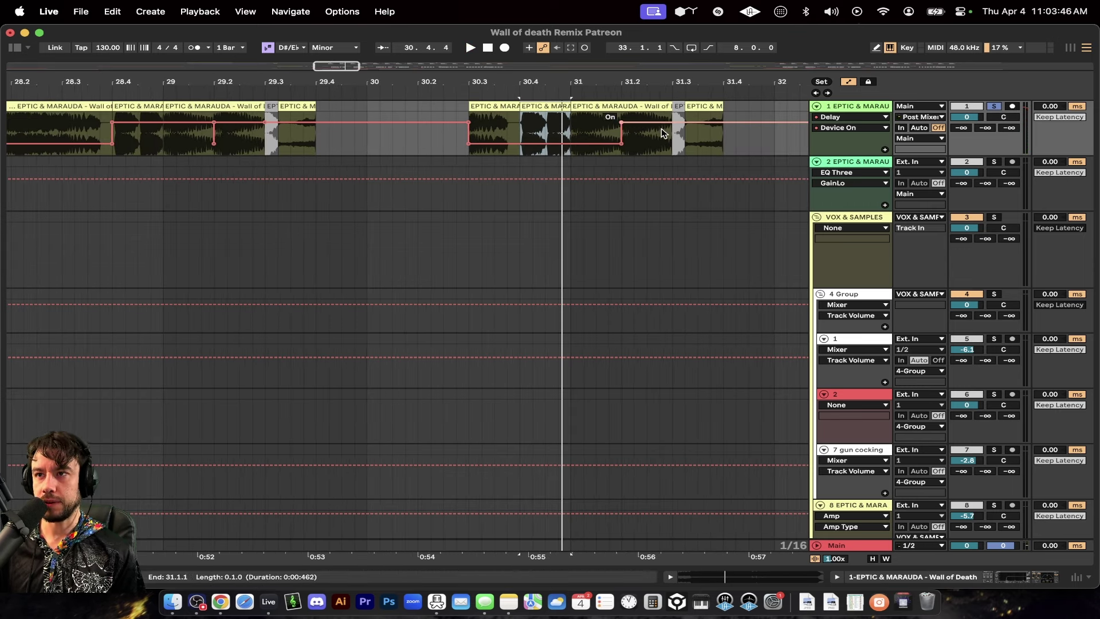
{"action": "left_click", "coordinate": [543, 126]}
{"action": "key", "text": "space"}
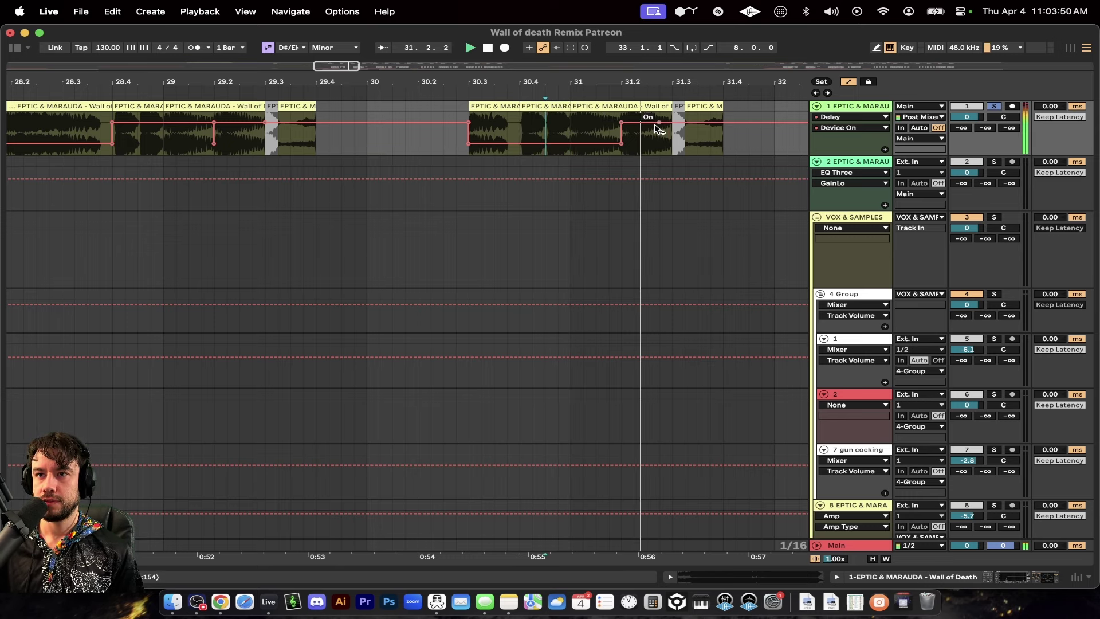
{"action": "scroll", "coordinate": [594, 136], "scroll_direction": "down", "scroll_amount": 3}
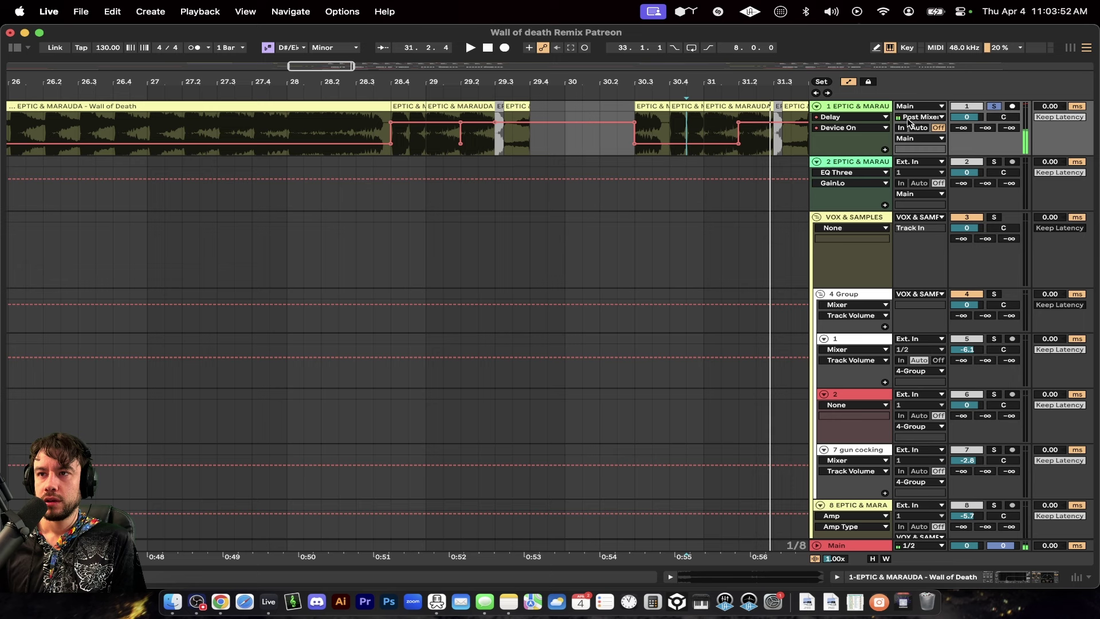
Open the device chain of the first Wall of Death track and show the EQ Eight Device On automation
{"action": "left_click", "coordinate": [474, 106]}
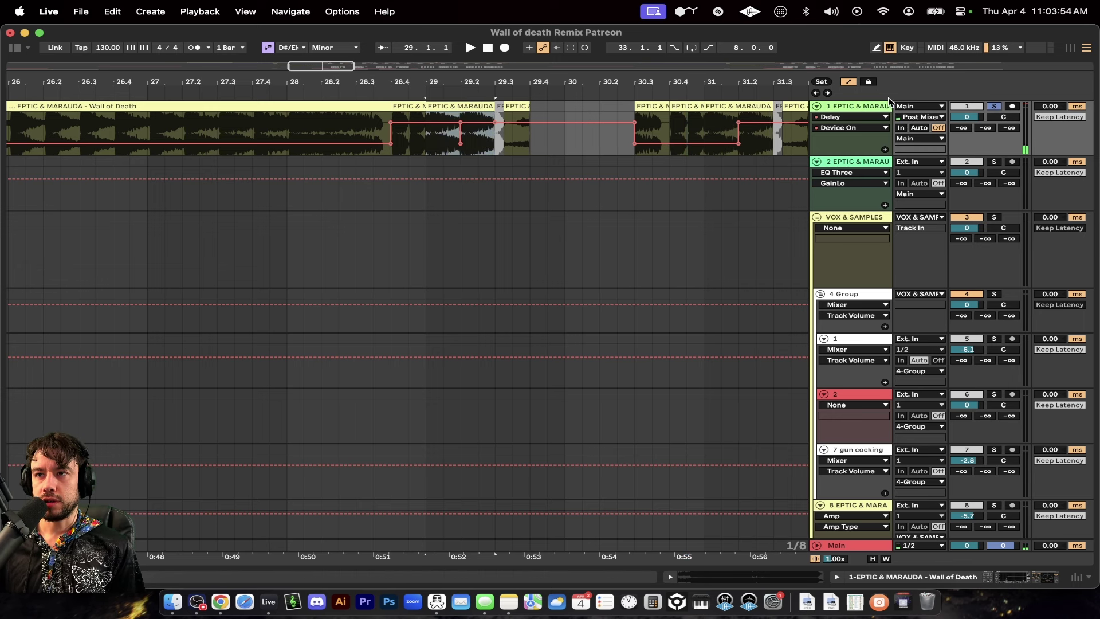
{"action": "double_click", "coordinate": [855, 109]}
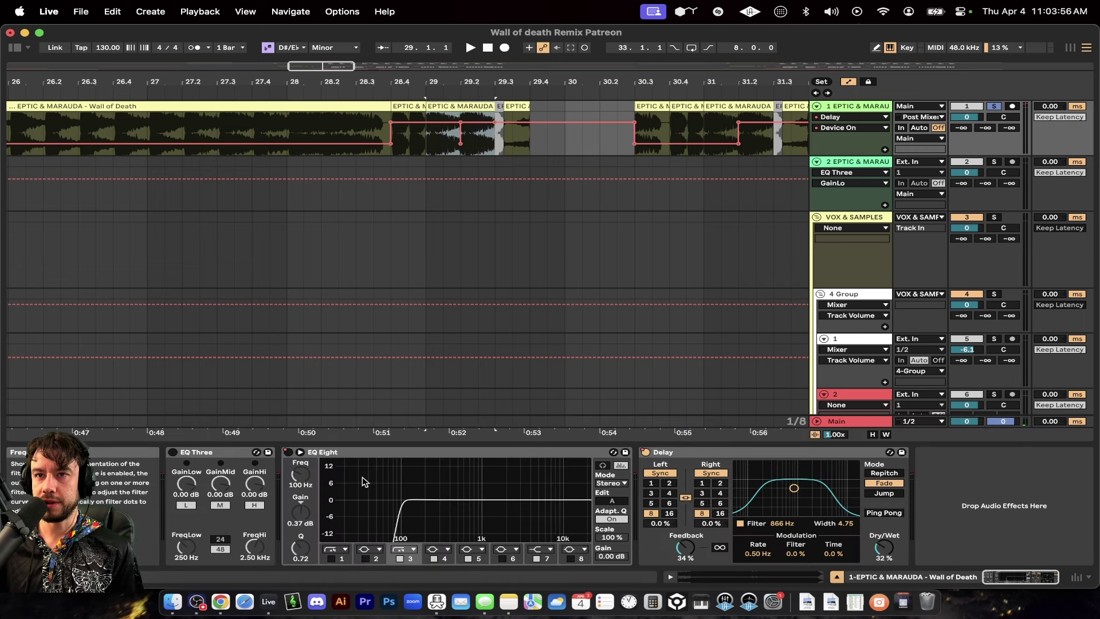
{"action": "right_click", "coordinate": [292, 456]}
{"action": "left_click", "coordinate": [312, 463]}
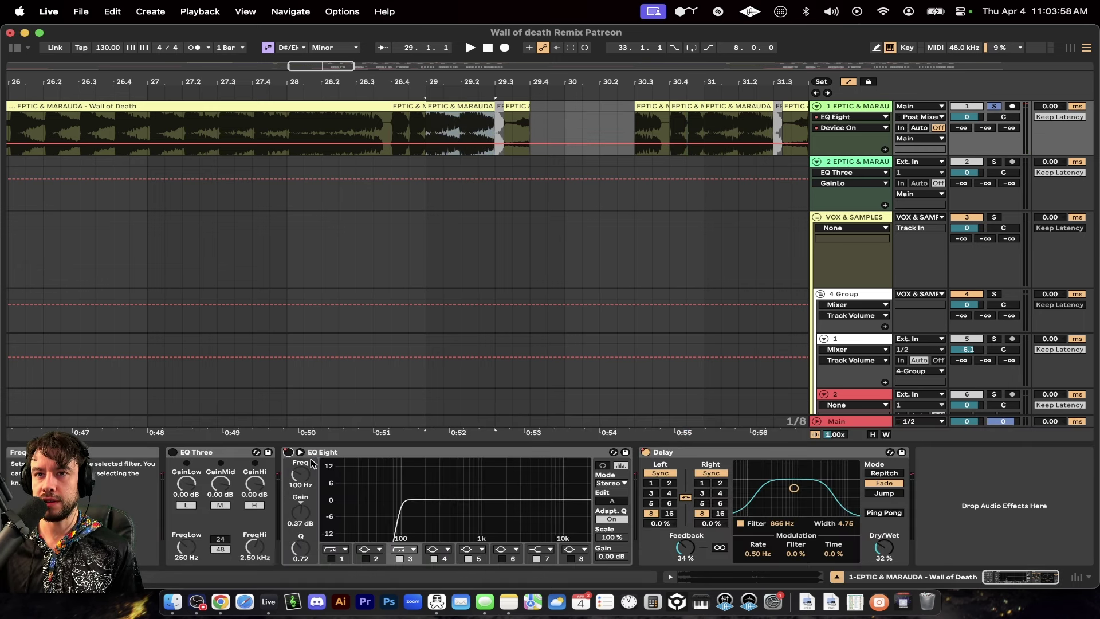
Examine where the EQ Eight on/off automation switches across the song chops, from the intro through bar 45
{"action": "scroll", "coordinate": [482, 251], "scroll_direction": "down", "scroll_amount": 8}
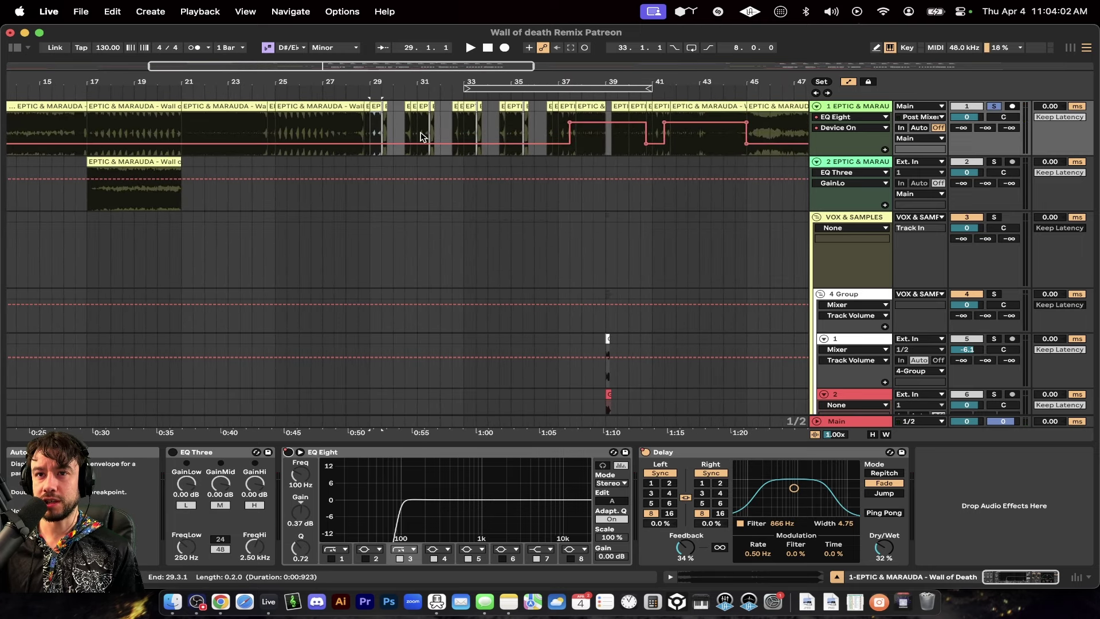
{"action": "scroll", "coordinate": [419, 136], "scroll_direction": "up", "scroll_amount": 5}
{"action": "scroll", "coordinate": [361, 140], "scroll_direction": "down", "scroll_amount": 6}
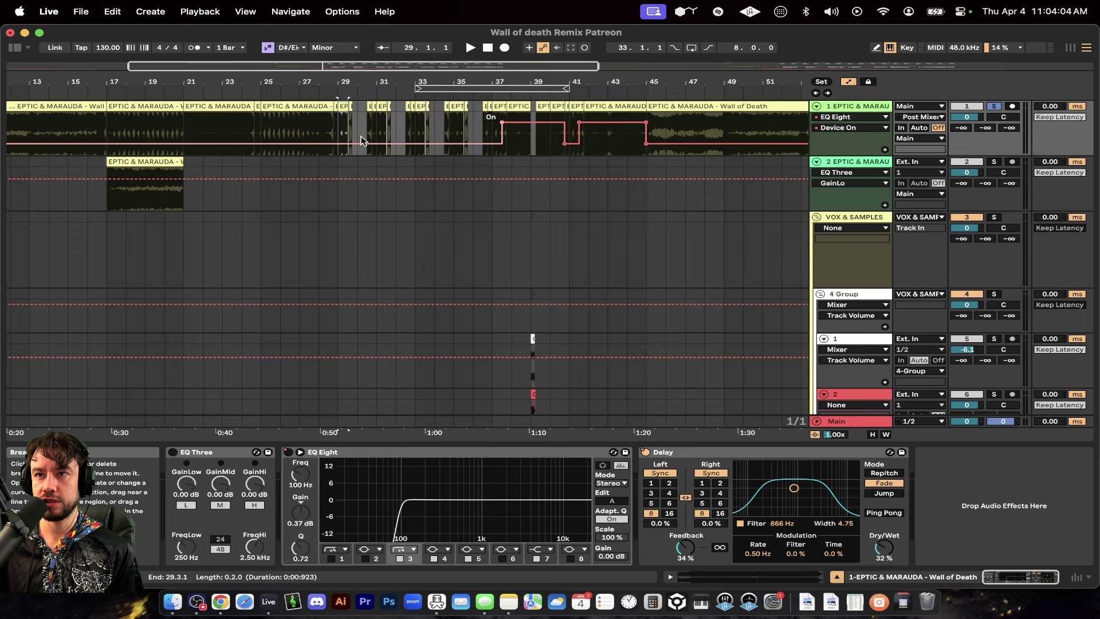
{"action": "scroll", "coordinate": [382, 140], "scroll_direction": "right", "scroll_amount": 4}
{"action": "scroll", "coordinate": [405, 137], "scroll_direction": "up", "scroll_amount": 5}
{"action": "scroll", "coordinate": [376, 104], "scroll_direction": "down", "scroll_amount": 3}
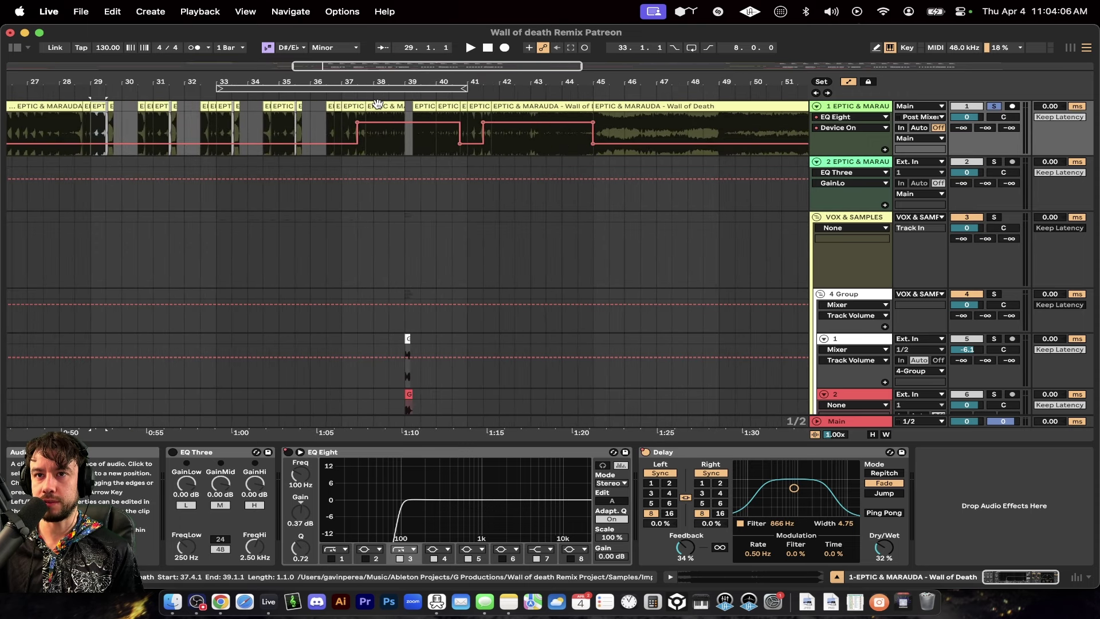
{"action": "scroll", "coordinate": [377, 103], "scroll_direction": "left", "scroll_amount": 3}
{"action": "scroll", "coordinate": [218, 106], "scroll_direction": "up", "scroll_amount": 5}
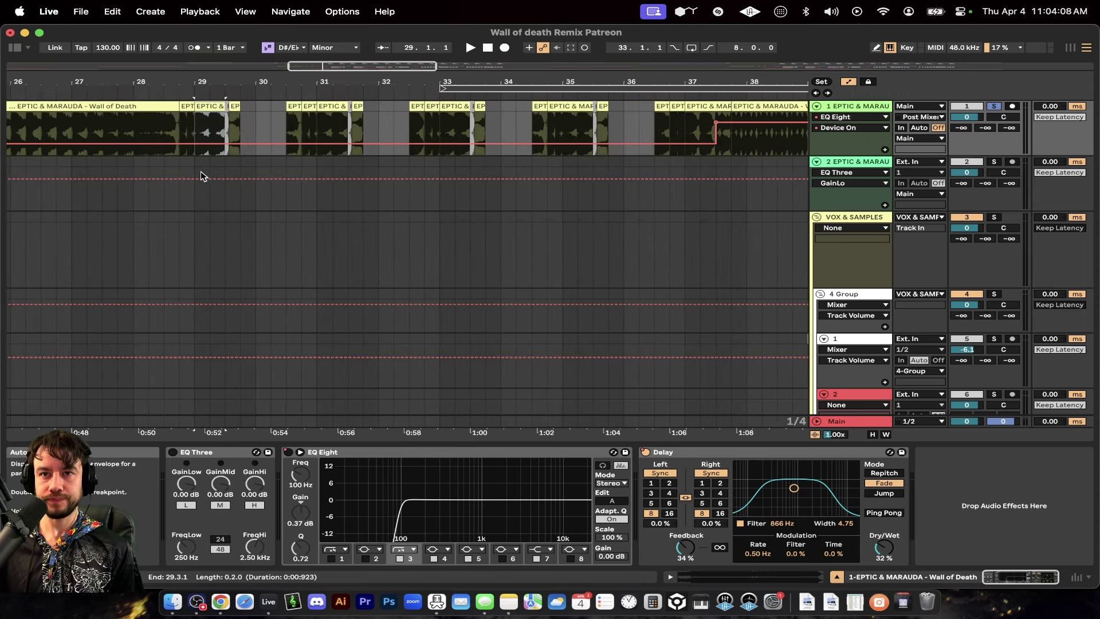
{"action": "scroll", "coordinate": [189, 144], "scroll_direction": "up", "scroll_amount": 3}
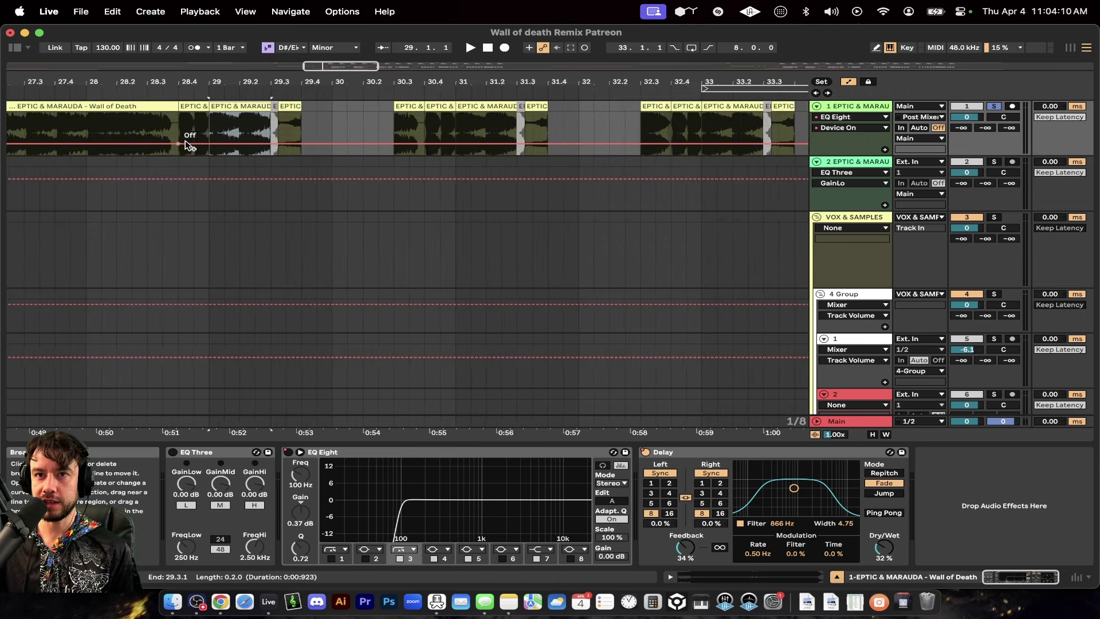
Bring the Wall of Death clip that starts at bar 25 into KeyFinder
{"action": "left_click", "coordinate": [292, 605]}
{"action": "key", "text": "super+Tab"}
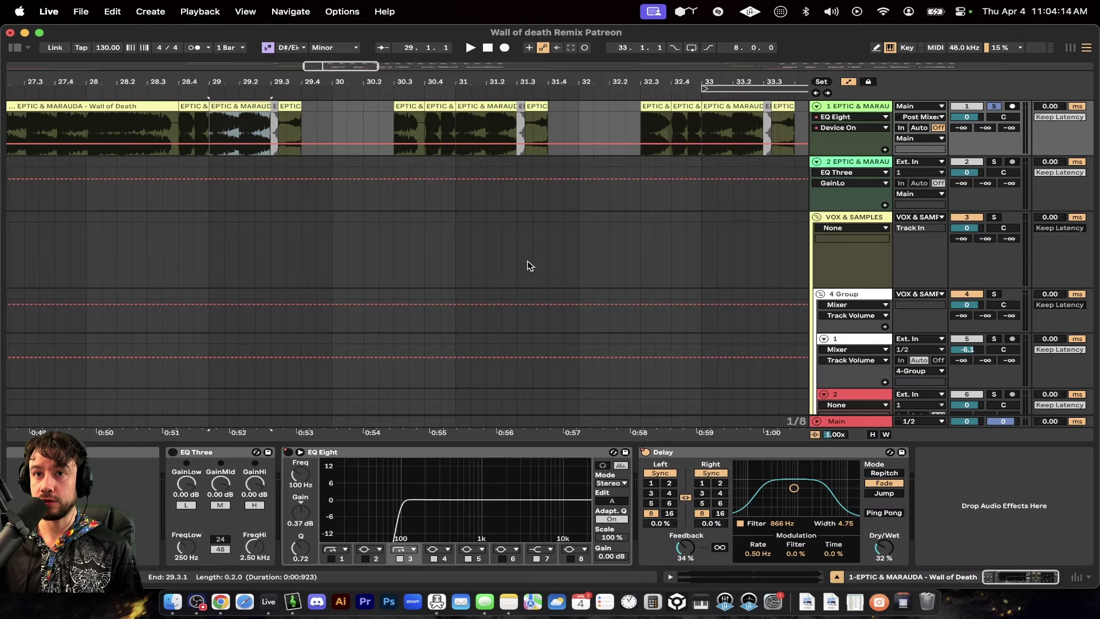
{"action": "scroll", "coordinate": [148, 216], "scroll_direction": "down", "scroll_amount": 3}
{"action": "left_click", "coordinate": [157, 104]}
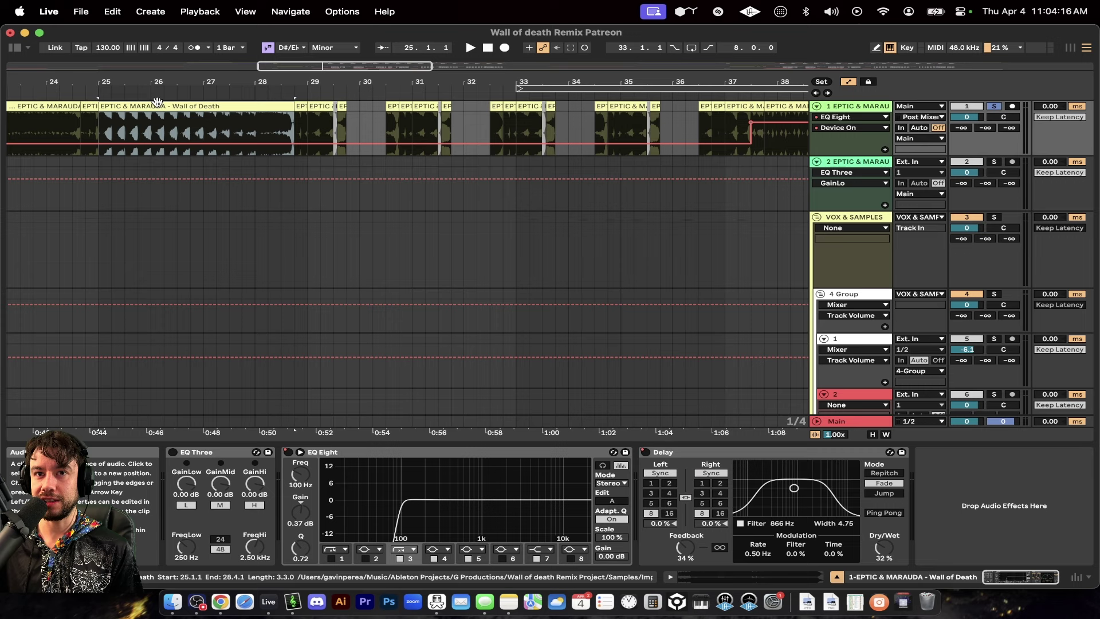
{"action": "left_click_drag", "start_coordinate": [174, 104], "coordinate": [503, 312]}
{"action": "key", "text": "super+Tab"}
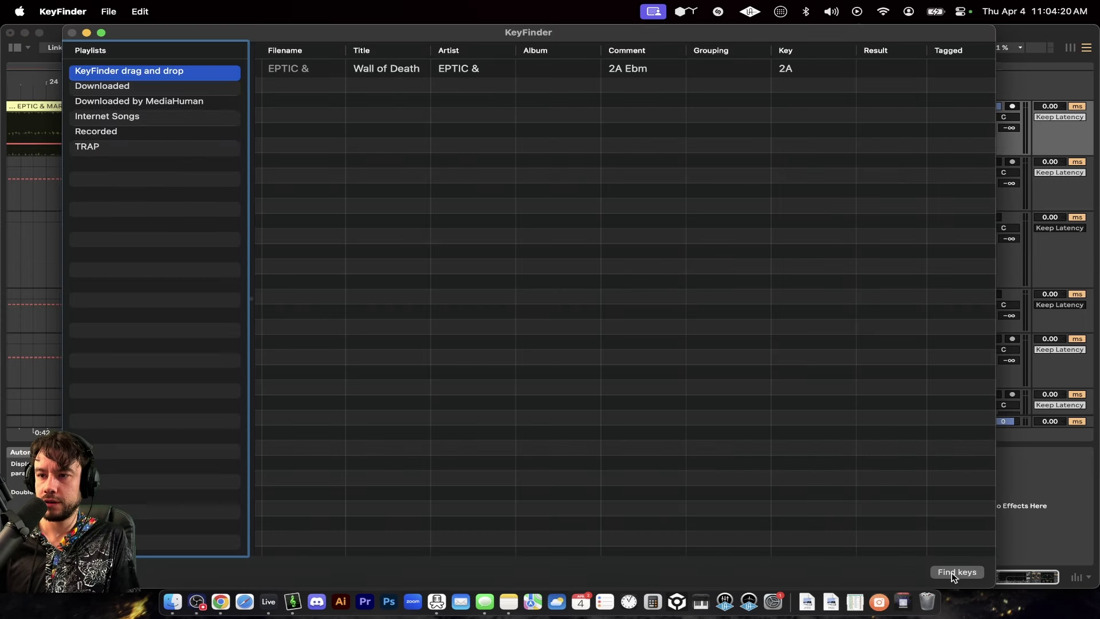
Find the song's key in KeyFinder, and view the D Minor.png scale chart before returning to the Live project
{"action": "left_click", "coordinate": [955, 572]}
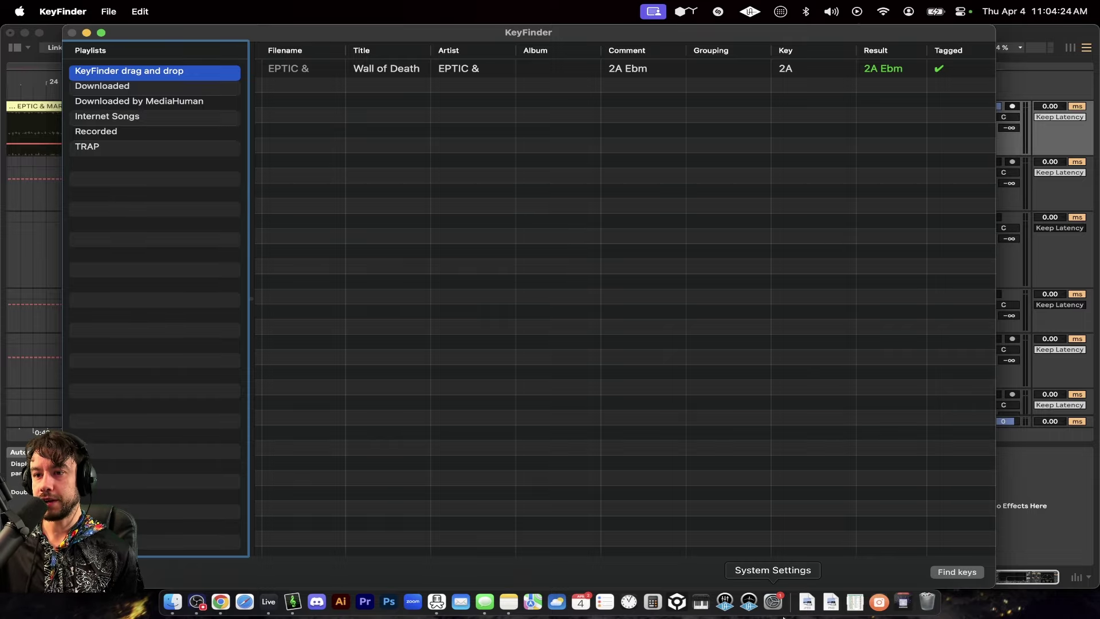
{"action": "left_click", "coordinate": [831, 601]}
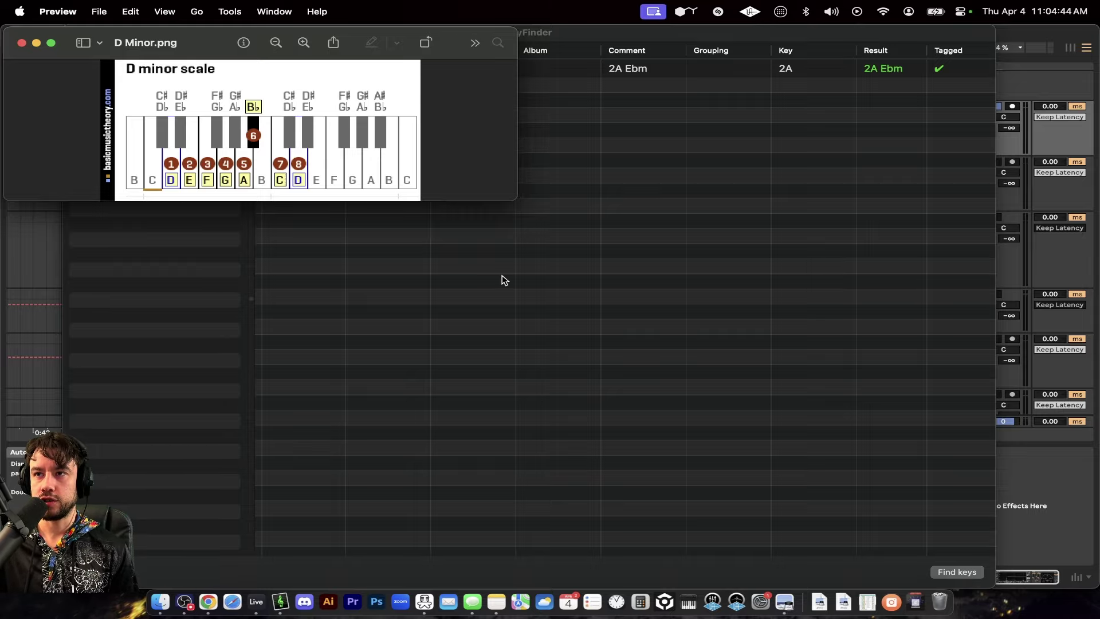
{"action": "left_click", "coordinate": [2, 397]}
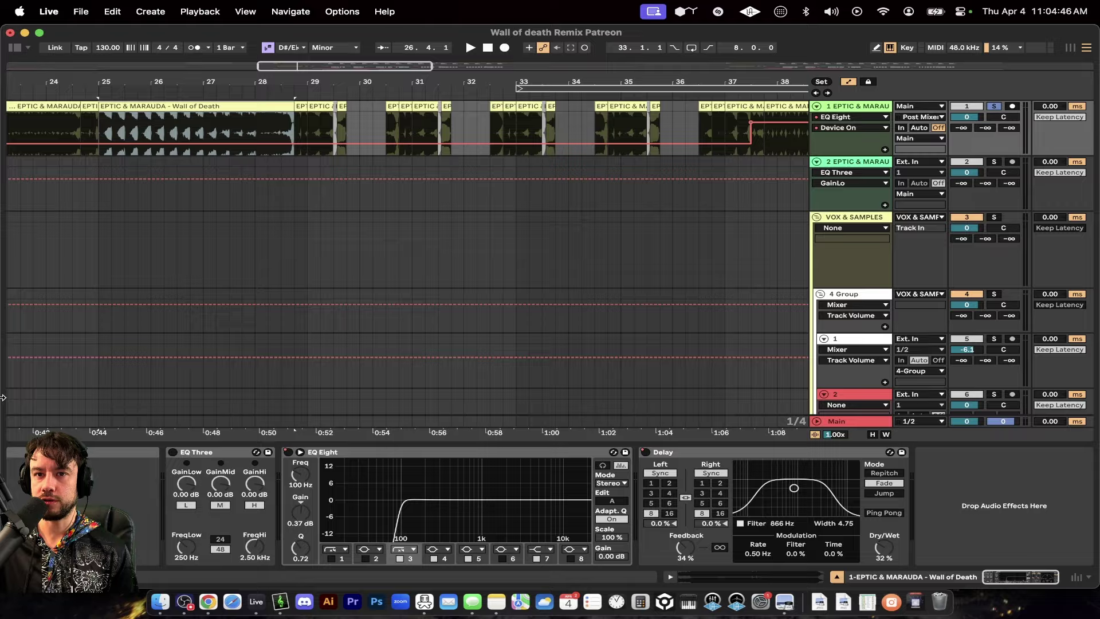
Inspect the clip settings of the first dripmentSUB F# sample on the gun sub track at beat 29.4
{"action": "scroll", "coordinate": [311, 290], "scroll_direction": "down", "scroll_amount": 20}
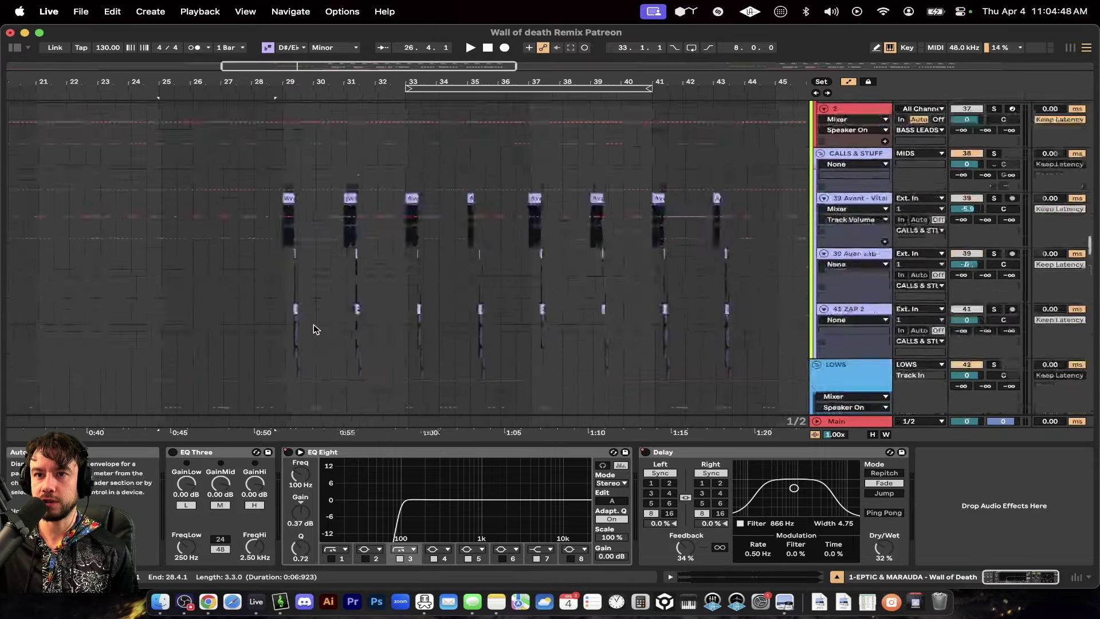
{"action": "scroll", "coordinate": [314, 324], "scroll_direction": "down", "scroll_amount": 15}
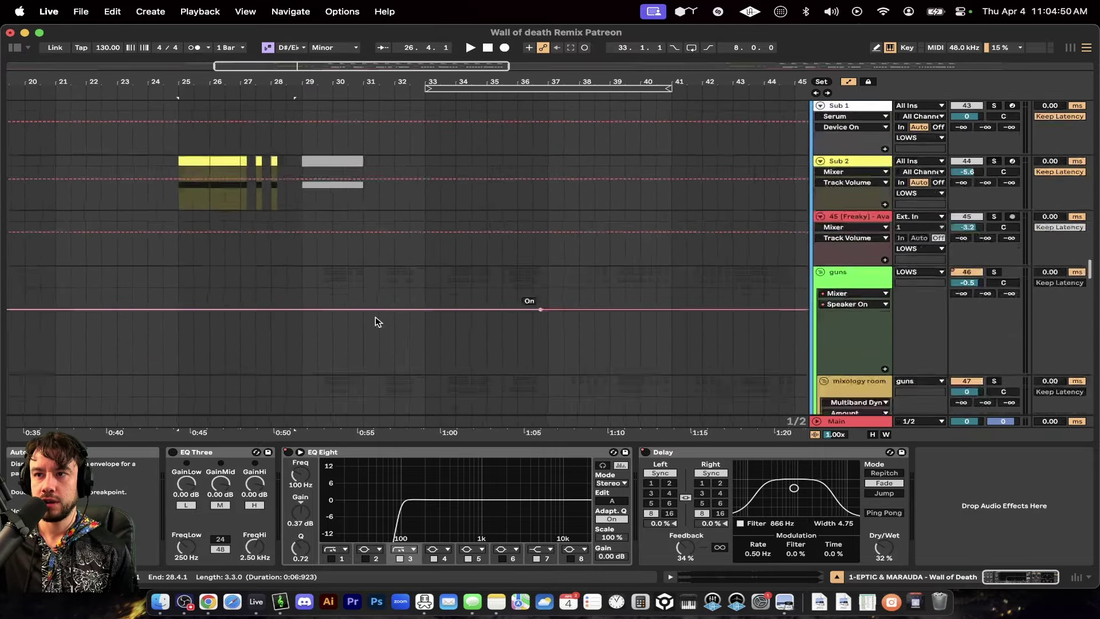
{"action": "scroll", "coordinate": [375, 317], "scroll_direction": "up", "scroll_amount": 6}
{"action": "scroll", "coordinate": [376, 317], "scroll_direction": "up", "scroll_amount": 6}
{"action": "scroll", "coordinate": [375, 316], "scroll_direction": "up", "scroll_amount": 4}
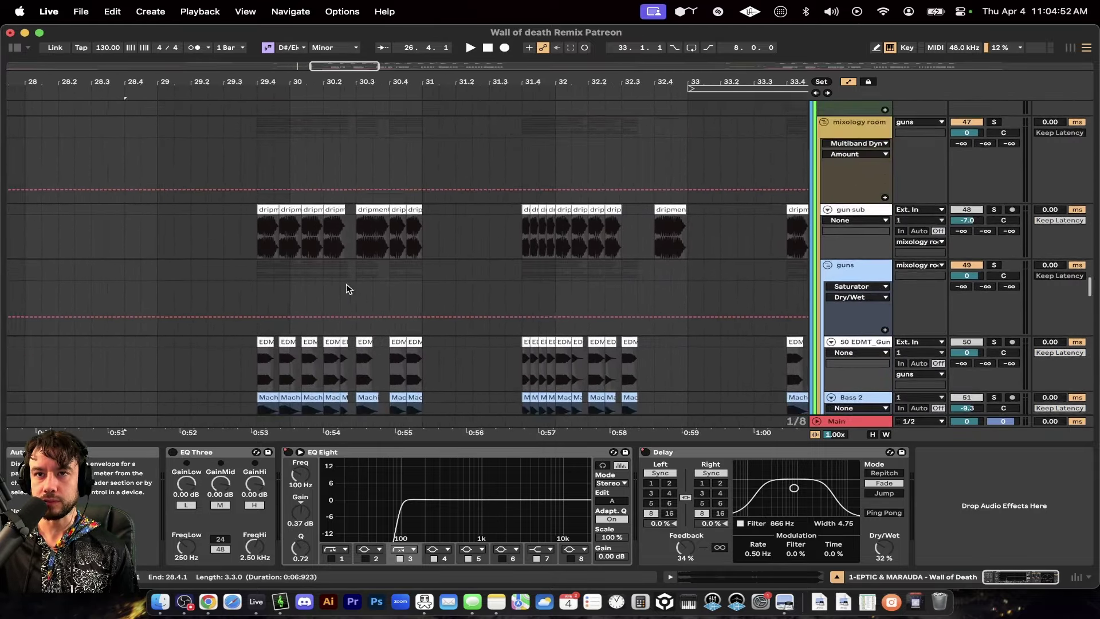
{"action": "scroll", "coordinate": [282, 220], "scroll_direction": "up", "scroll_amount": 5}
{"action": "scroll", "coordinate": [281, 225], "scroll_direction": "up", "scroll_amount": 3}
{"action": "scroll", "coordinate": [298, 243], "scroll_direction": "down", "scroll_amount": 5}
{"action": "scroll", "coordinate": [343, 223], "scroll_direction": "up", "scroll_amount": 10}
{"action": "scroll", "coordinate": [378, 201], "scroll_direction": "down", "scroll_amount": 6}
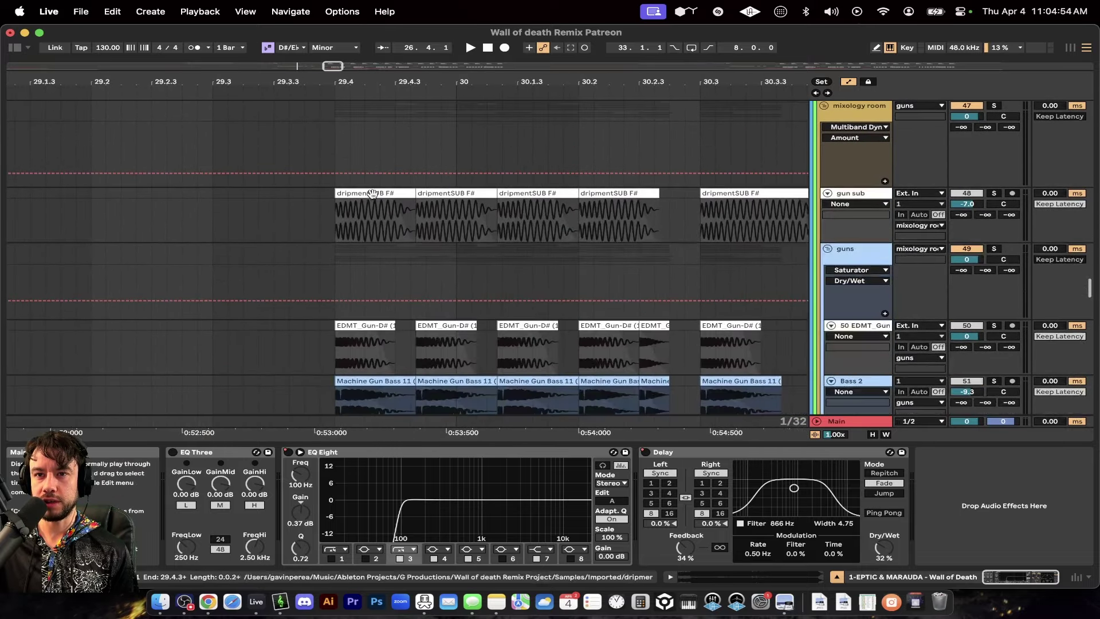
{"action": "scroll", "coordinate": [380, 226], "scroll_direction": "down", "scroll_amount": 1}
{"action": "scroll", "coordinate": [380, 226], "scroll_direction": "right", "scroll_amount": 1}
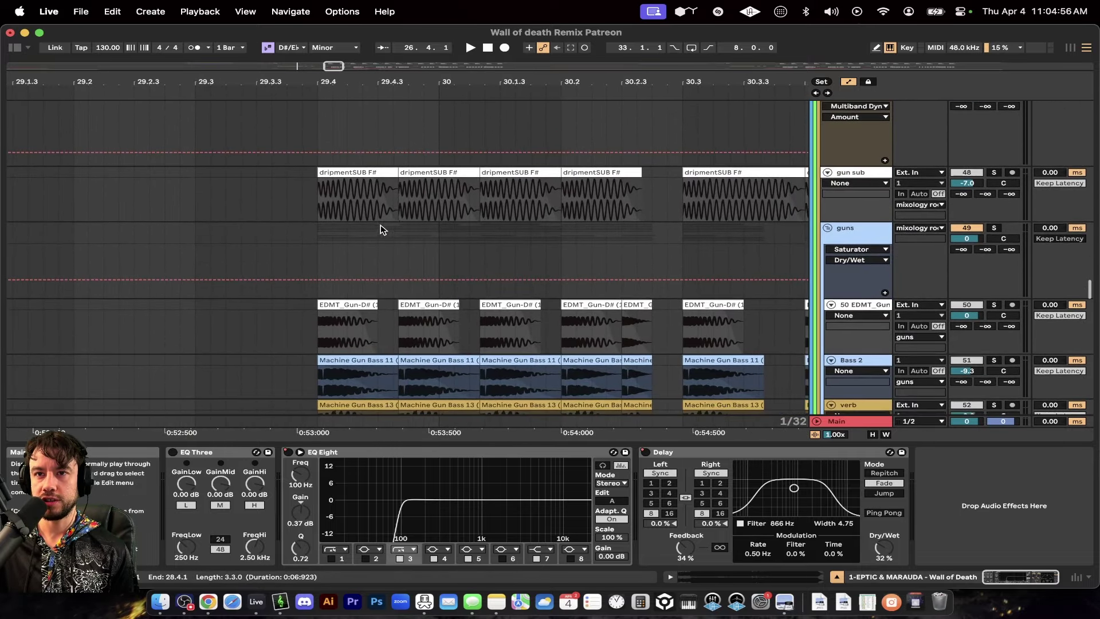
{"action": "left_click", "coordinate": [354, 174]}
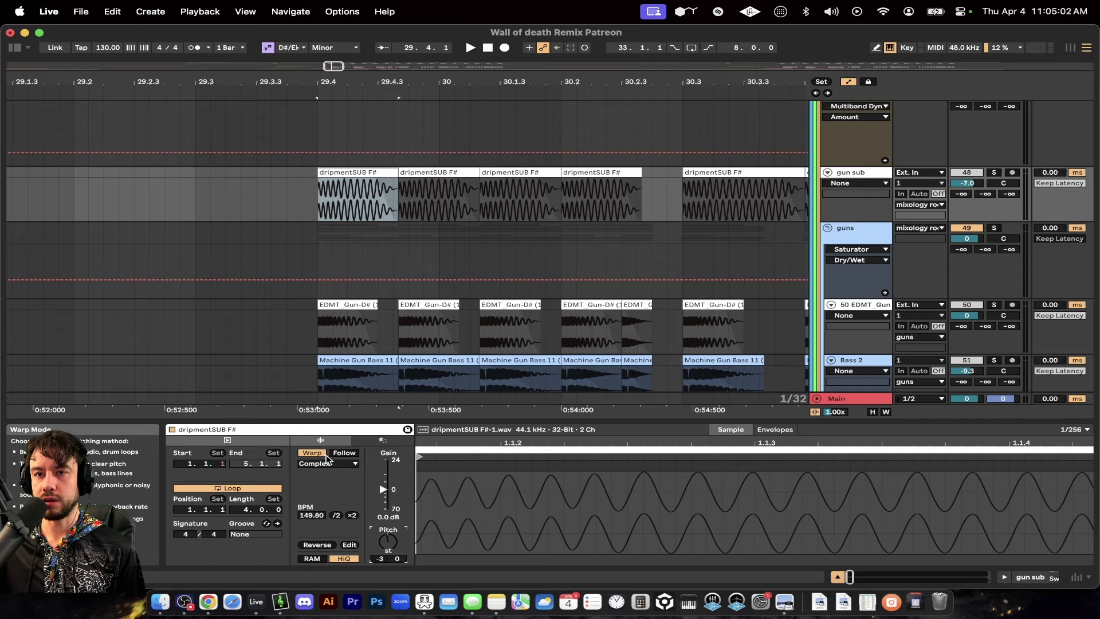
{"action": "key", "text": "super+alt+l"}
Select the song chop at bar 29 on the first track, clear that track's solo, and play from there
{"action": "scroll", "coordinate": [408, 423], "scroll_direction": "down", "scroll_amount": 3}
{"action": "scroll", "coordinate": [408, 423], "scroll_direction": "up", "scroll_amount": 3}
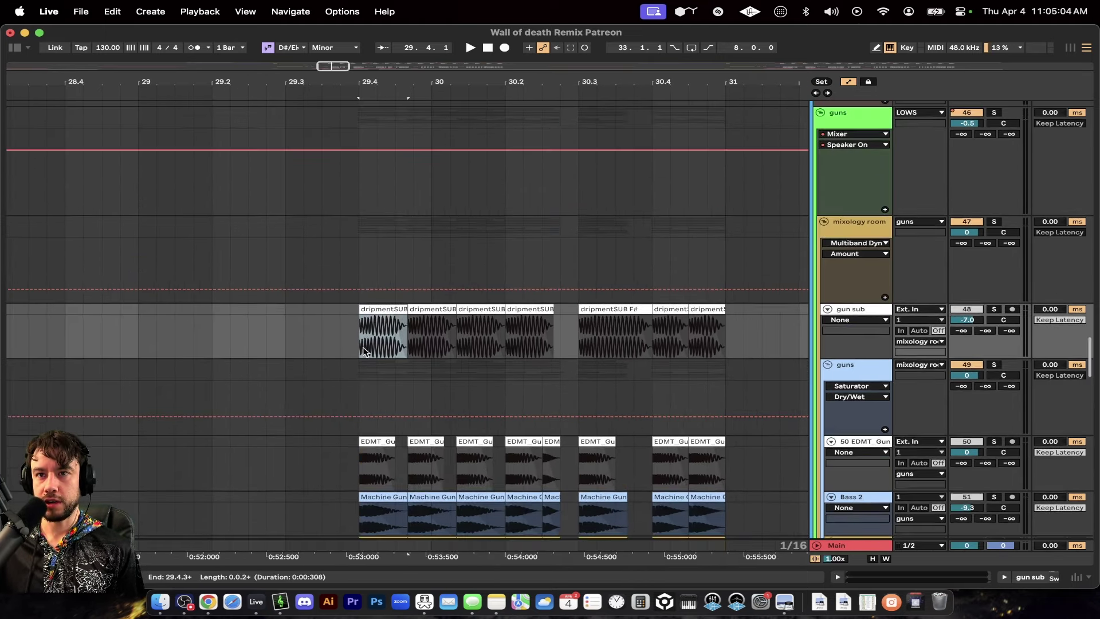
{"action": "scroll", "coordinate": [418, 330], "scroll_direction": "up", "scroll_amount": 15}
{"action": "scroll", "coordinate": [419, 325], "scroll_direction": "up", "scroll_amount": 15}
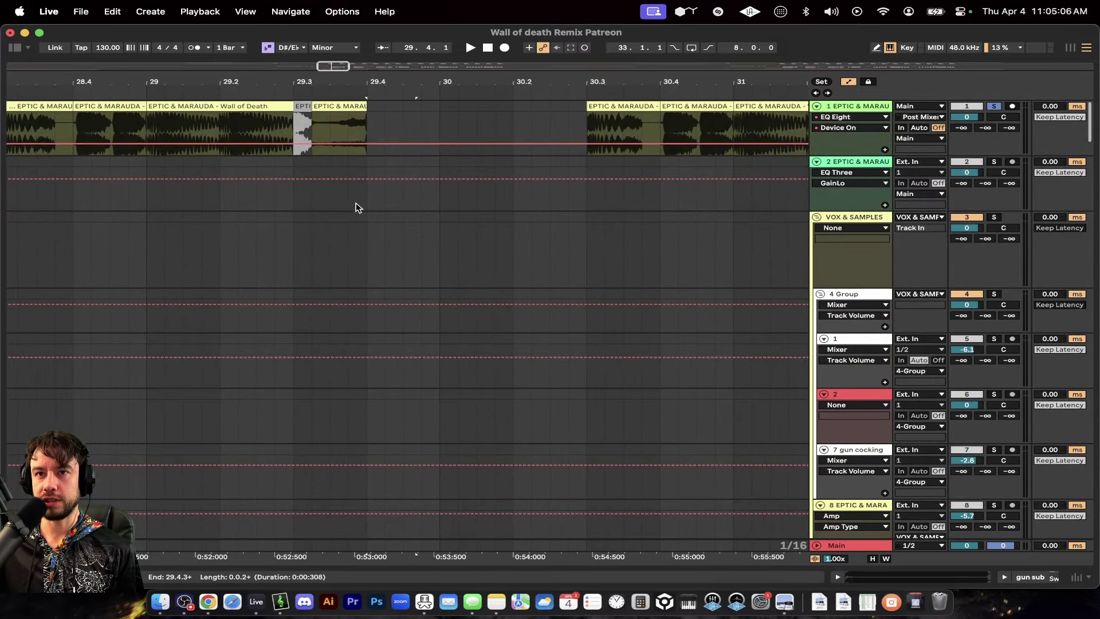
{"action": "scroll", "coordinate": [275, 126], "scroll_direction": "left", "scroll_amount": 3}
{"action": "left_click", "coordinate": [275, 126]}
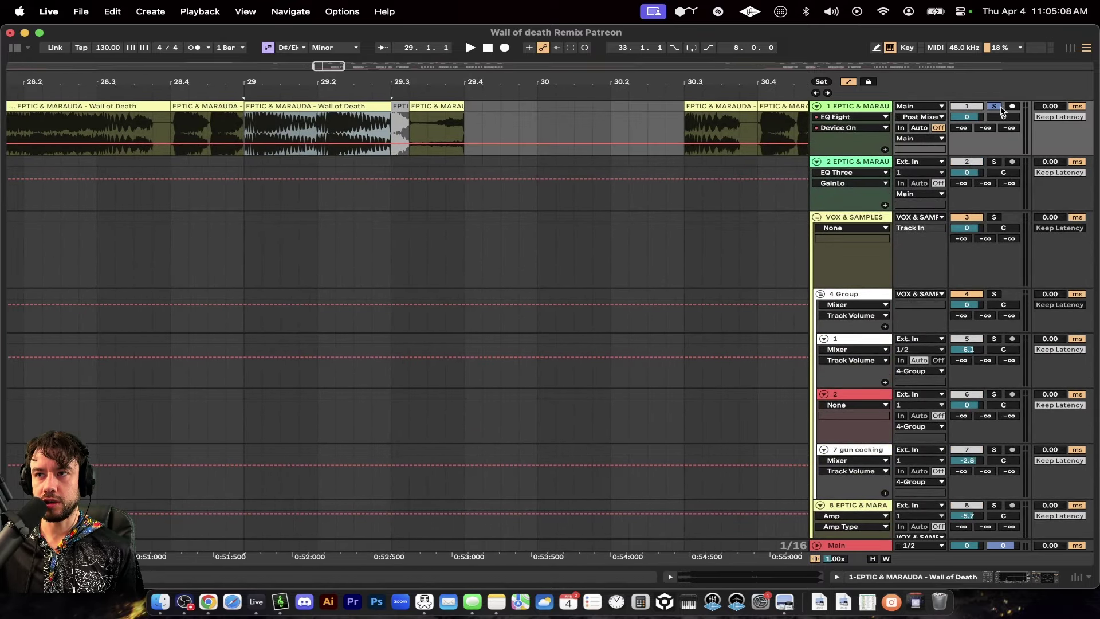
{"action": "key", "text": "space"}
{"action": "key", "text": "space"}
Solo the Avant - Vital track in the CALLS & STUFF group and play its bass loop from bar 29
{"action": "scroll", "coordinate": [557, 283], "scroll_direction": "down", "scroll_amount": 3}
{"action": "scroll", "coordinate": [557, 283], "scroll_direction": "down", "scroll_amount": 20}
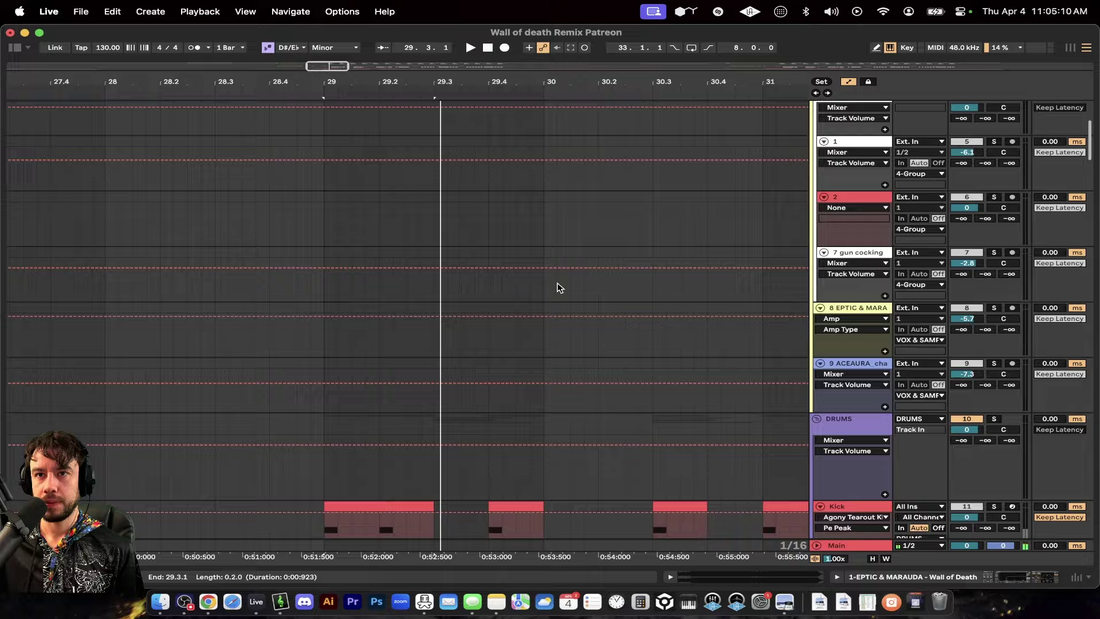
{"action": "scroll", "coordinate": [557, 287], "scroll_direction": "up", "scroll_amount": 6}
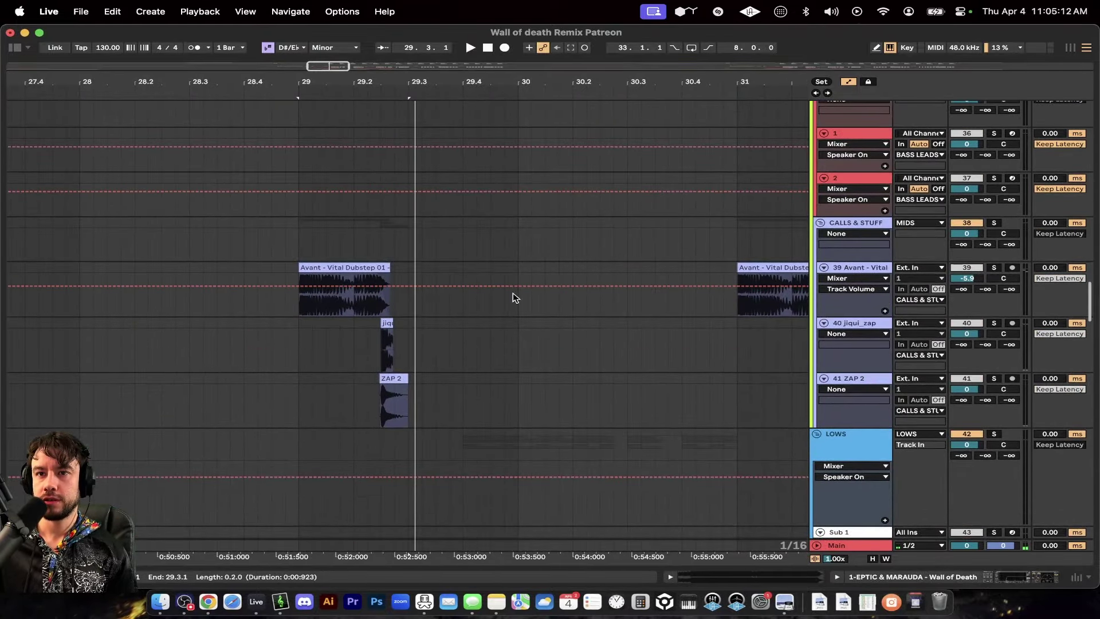
{"action": "key", "text": "space"}
{"action": "key", "text": "space"}
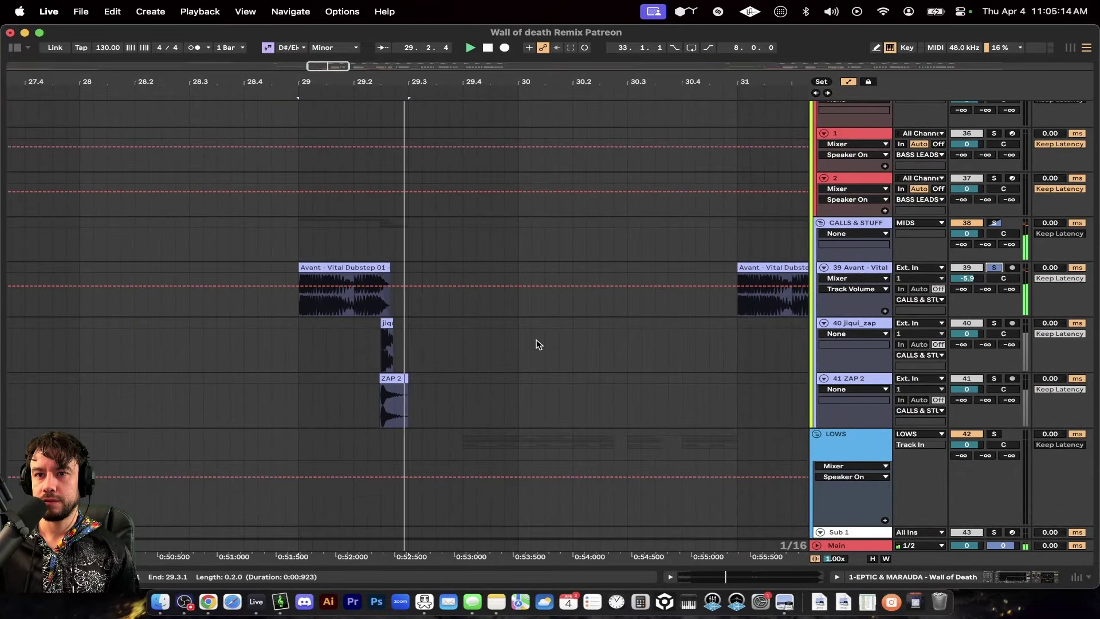
Replay the soloed Avant - Vital loop from bar 29 and compare its timing with the song chop on the first track
{"action": "scroll", "coordinate": [342, 329], "scroll_direction": "up", "scroll_amount": 15}
{"action": "scroll", "coordinate": [342, 328], "scroll_direction": "up", "scroll_amount": 20}
{"action": "key", "text": "space"}
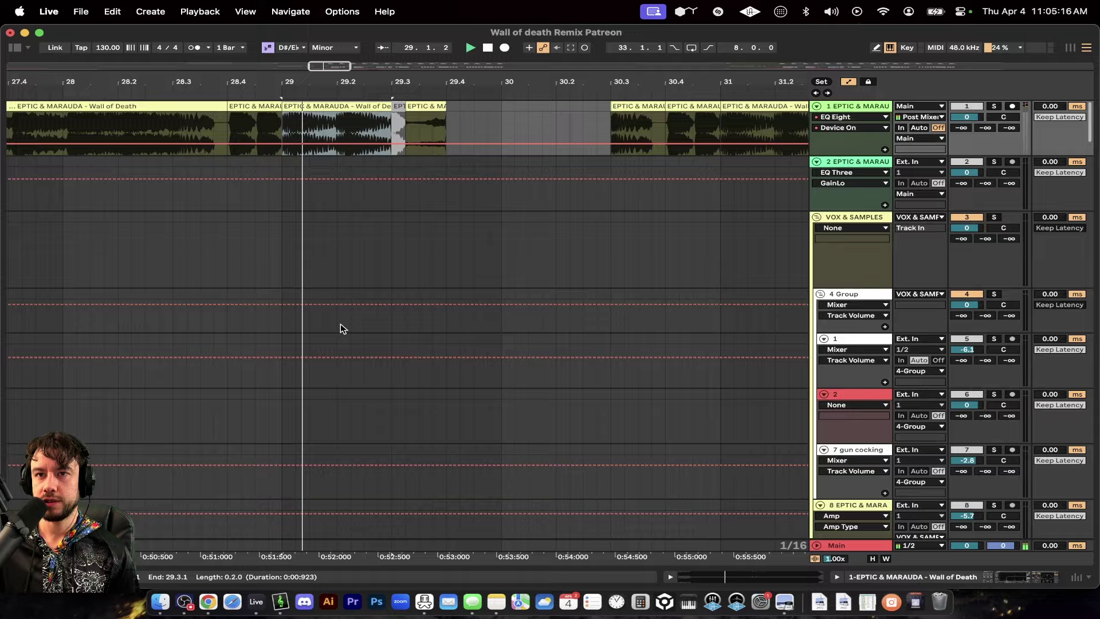
{"action": "key", "text": "space"}
{"action": "scroll", "coordinate": [386, 340], "scroll_direction": "down", "scroll_amount": 8}
{"action": "scroll", "coordinate": [386, 337], "scroll_direction": "down", "scroll_amount": 20}
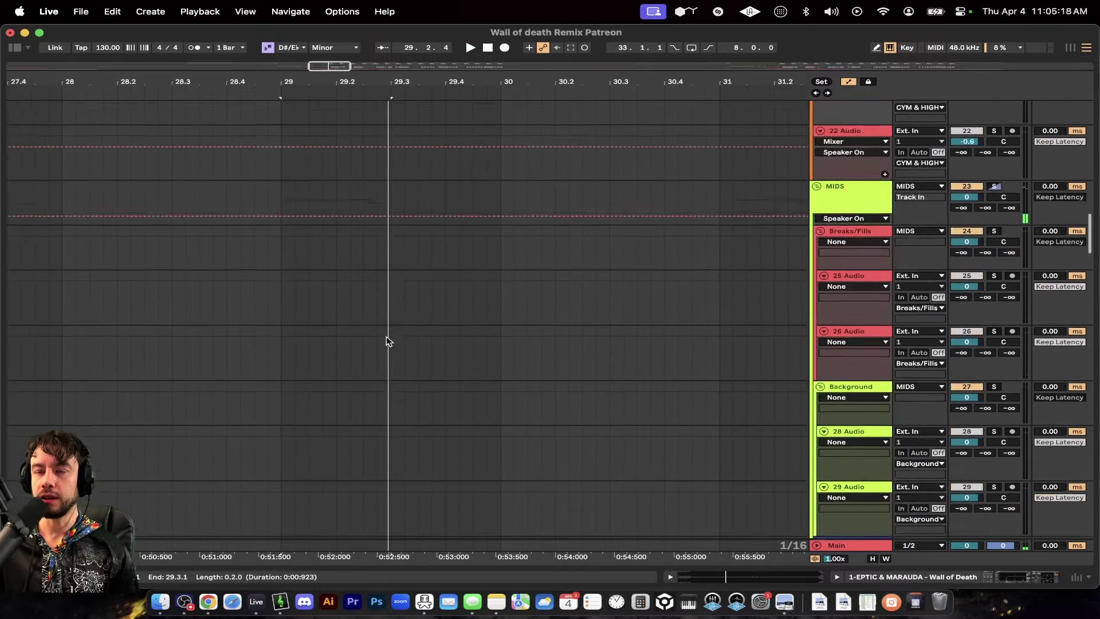
{"action": "key", "text": "space"}
{"action": "scroll", "coordinate": [386, 337], "scroll_direction": "up", "scroll_amount": 4}
{"action": "key", "text": "space"}
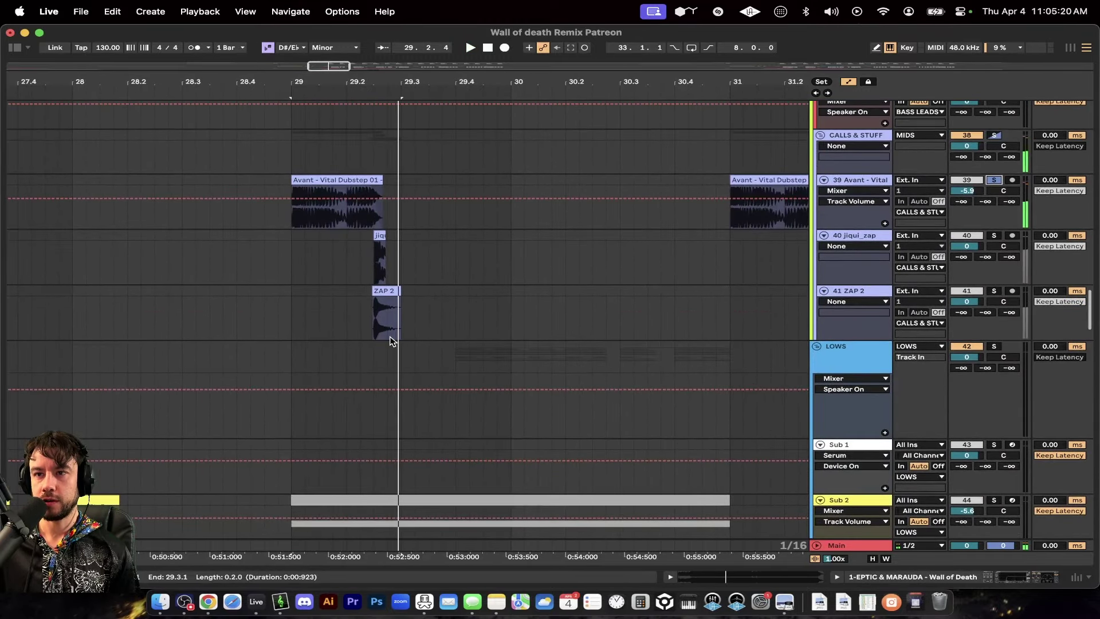
Solo the ZAP 2 and jiqui_zap tracks instead of Avant - Vital, and play them from bar 29
{"action": "key", "text": "plus"}
{"action": "key", "text": "plus"}
{"action": "key", "text": "space"}
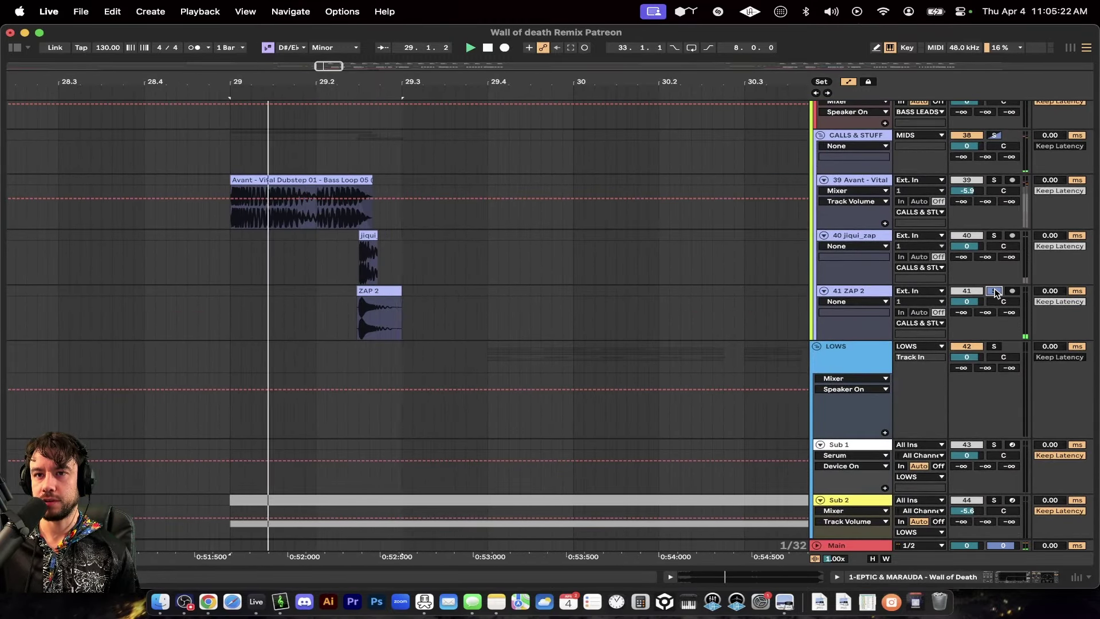
{"action": "key", "text": "space"}
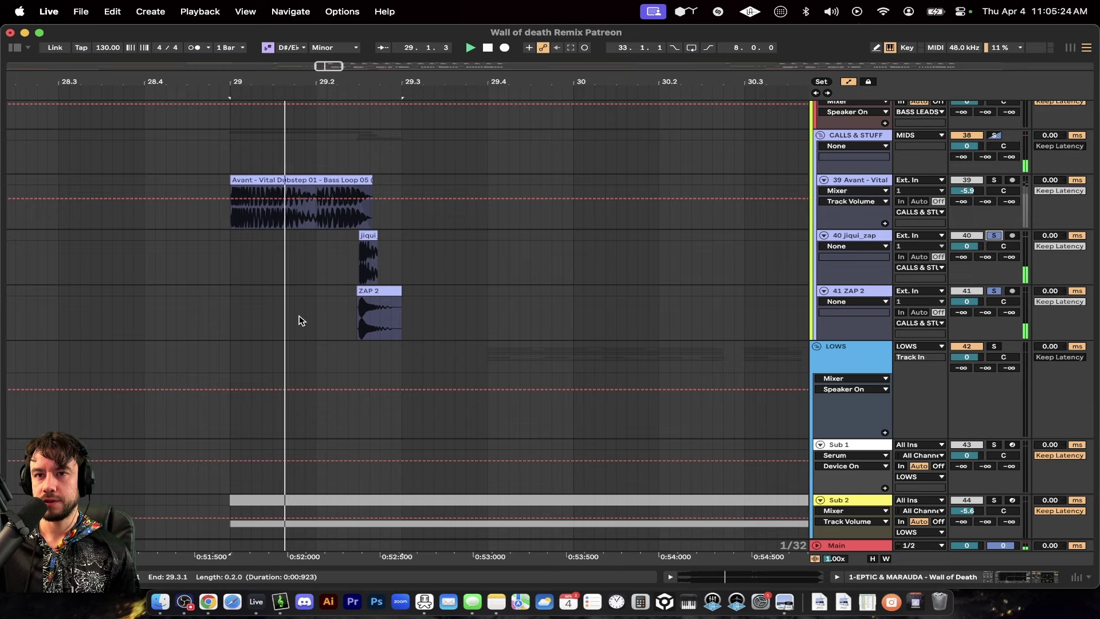
Clear the solos on the jiqui_zap and ZAP 2 tracks, and play the full mix from bar 29
{"action": "key", "text": "minus"}
{"action": "scroll", "coordinate": [322, 263], "scroll_direction": "up", "scroll_amount": 3}
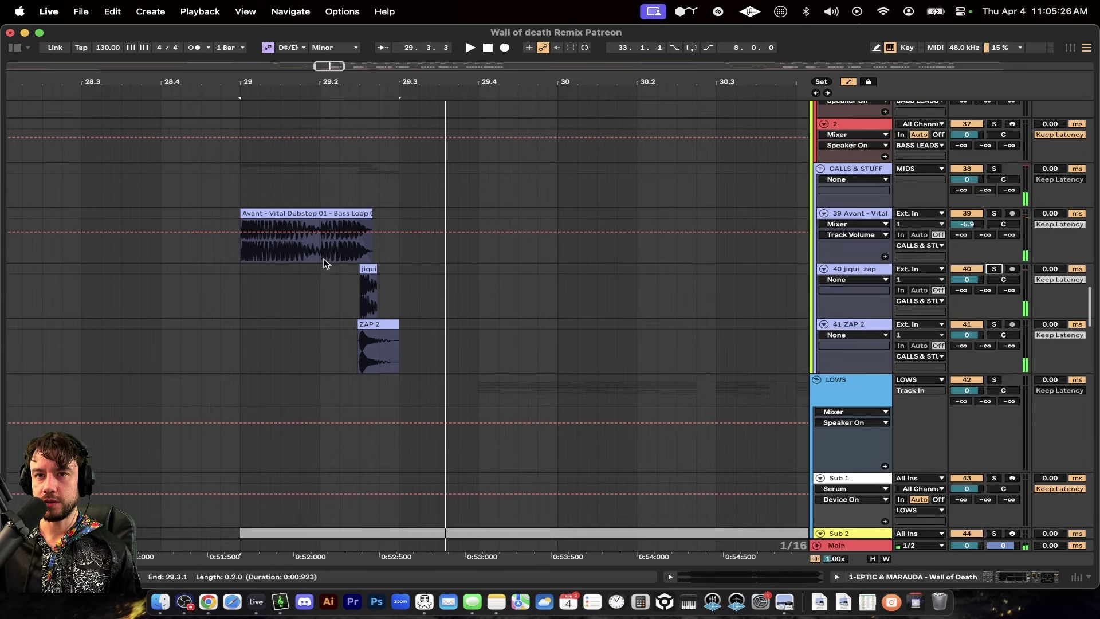
{"action": "key", "text": "space"}
{"action": "left_click", "coordinate": [243, 290]}
{"action": "key", "text": "space"}
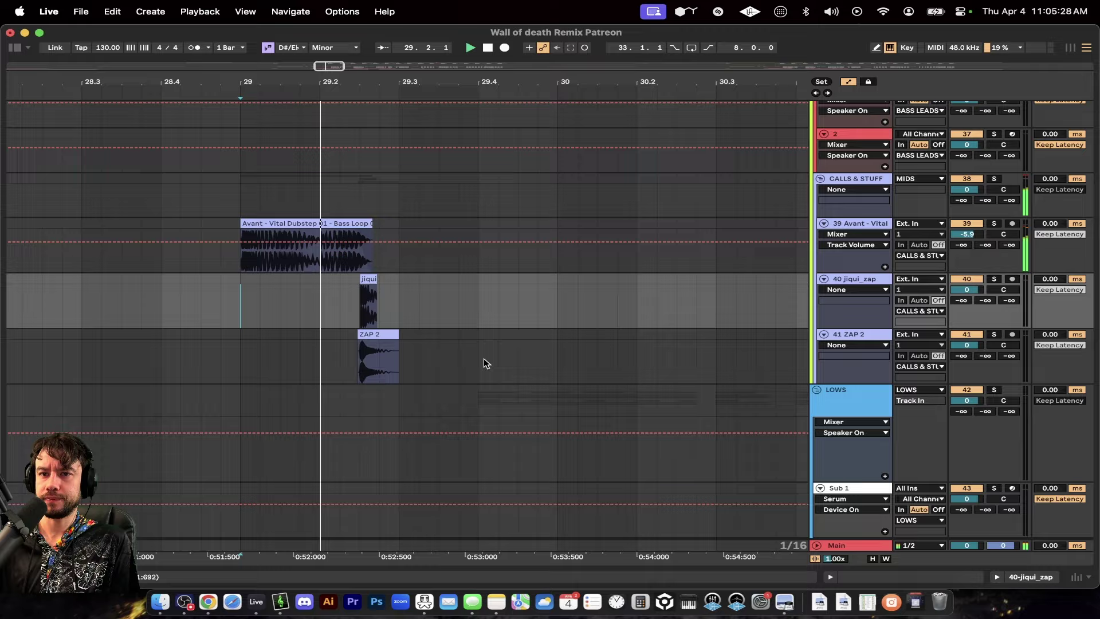
Follow the repeating call layers across the drop, look over the gun sub and guns group tracks, and stop playback
{"action": "key", "text": "minus"}
{"action": "scroll", "coordinate": [482, 324], "scroll_direction": "right", "scroll_amount": 10}
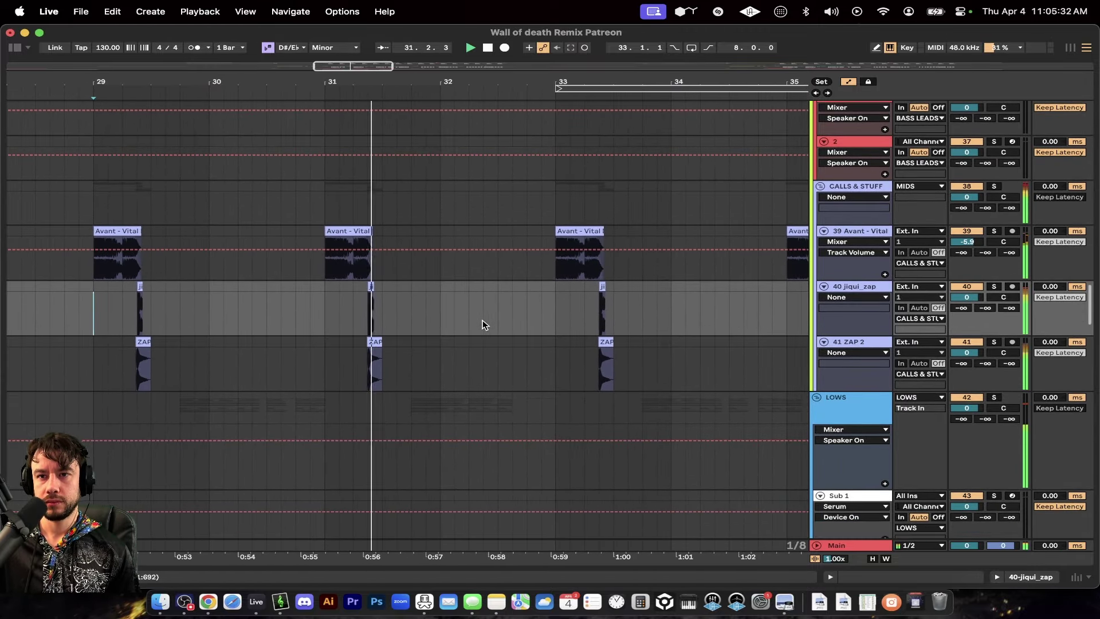
{"action": "scroll", "coordinate": [376, 310], "scroll_direction": "down", "scroll_amount": 4}
{"action": "scroll", "coordinate": [376, 309], "scroll_direction": "down", "scroll_amount": 9}
{"action": "scroll", "coordinate": [376, 309], "scroll_direction": "down", "scroll_amount": 15}
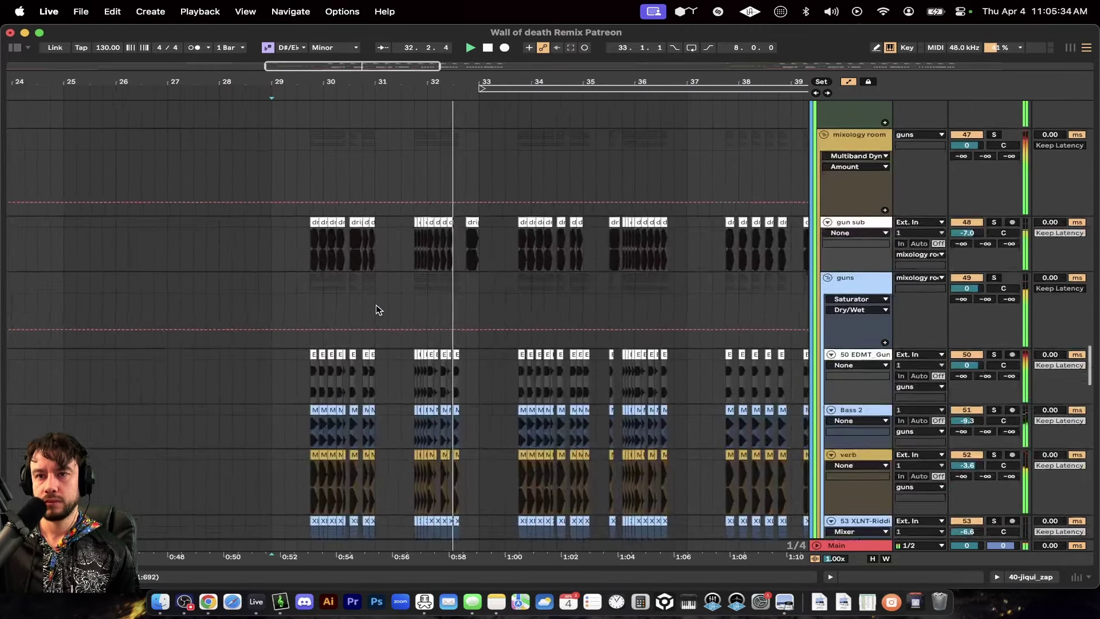
{"action": "scroll", "coordinate": [385, 358], "scroll_direction": "up", "scroll_amount": 5}
{"action": "scroll", "coordinate": [386, 358], "scroll_direction": "up", "scroll_amount": 5}
{"action": "key", "text": "space"}
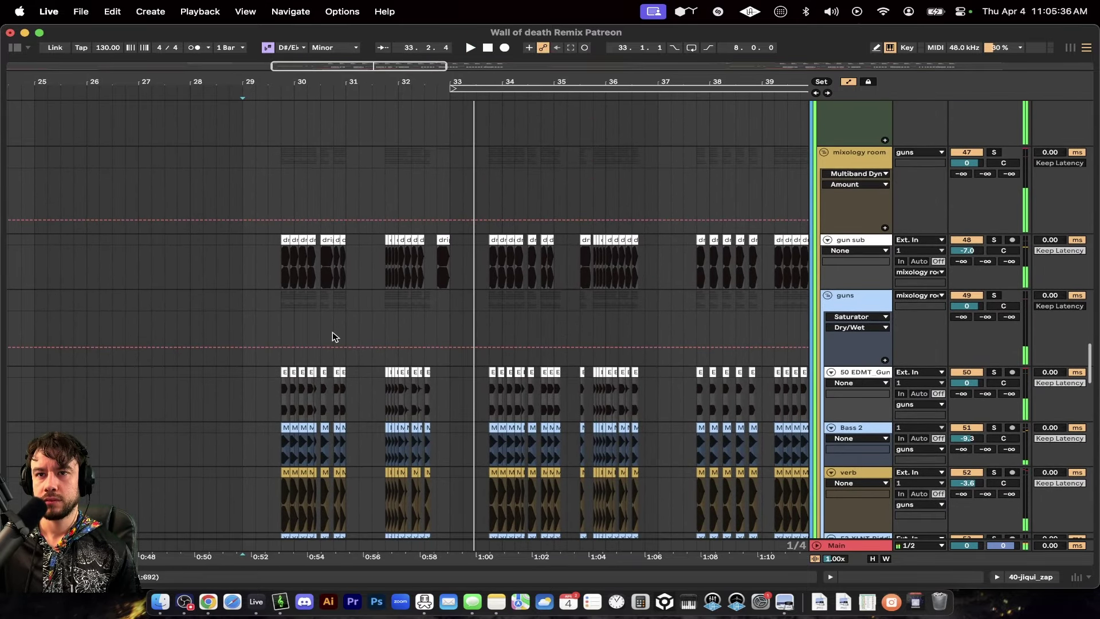
Hide the automation lanes and play the gun phrase selected from bar 29 to 31 across the gun sub and guns tracks
{"action": "scroll", "coordinate": [334, 336], "scroll_direction": "up", "scroll_amount": 4}
{"action": "left_click", "coordinate": [148, 260]}
{"action": "left_click_drag", "start_coordinate": [148, 299], "coordinate": [358, 608]}
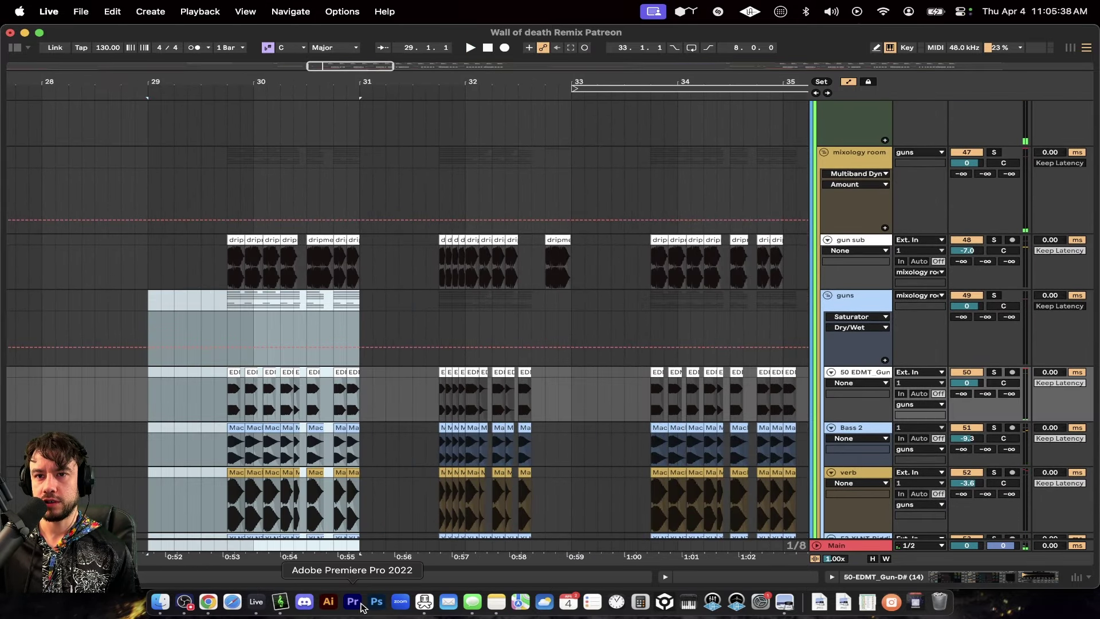
{"action": "left_click", "coordinate": [848, 82]}
{"action": "left_click", "coordinate": [143, 252], "text": "shift"}
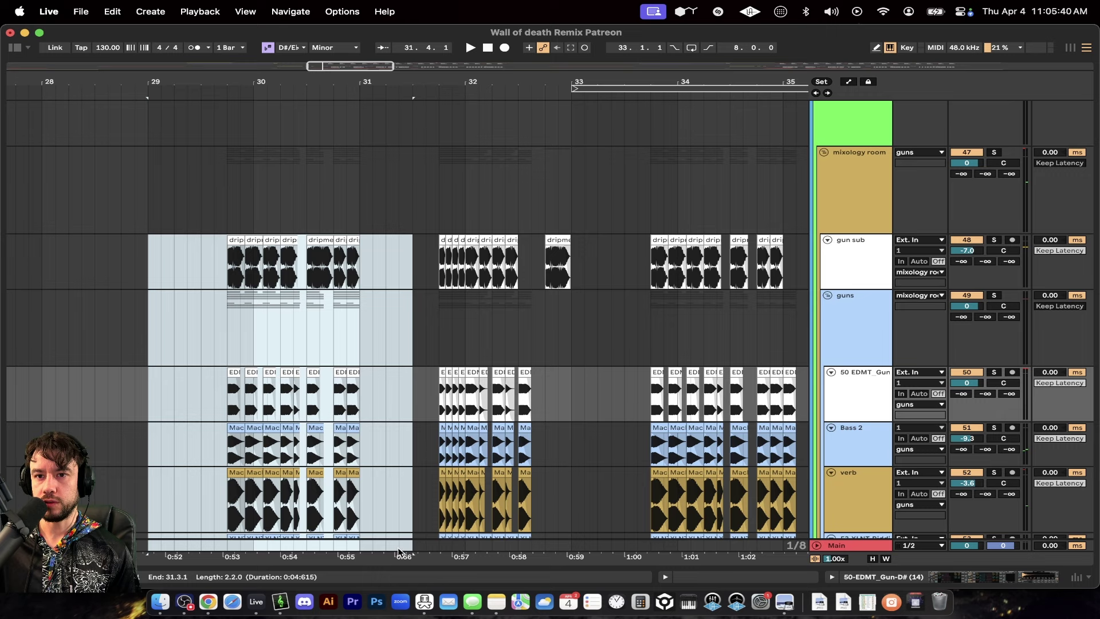
{"action": "scroll", "coordinate": [253, 290], "scroll_direction": "up", "scroll_amount": 3}
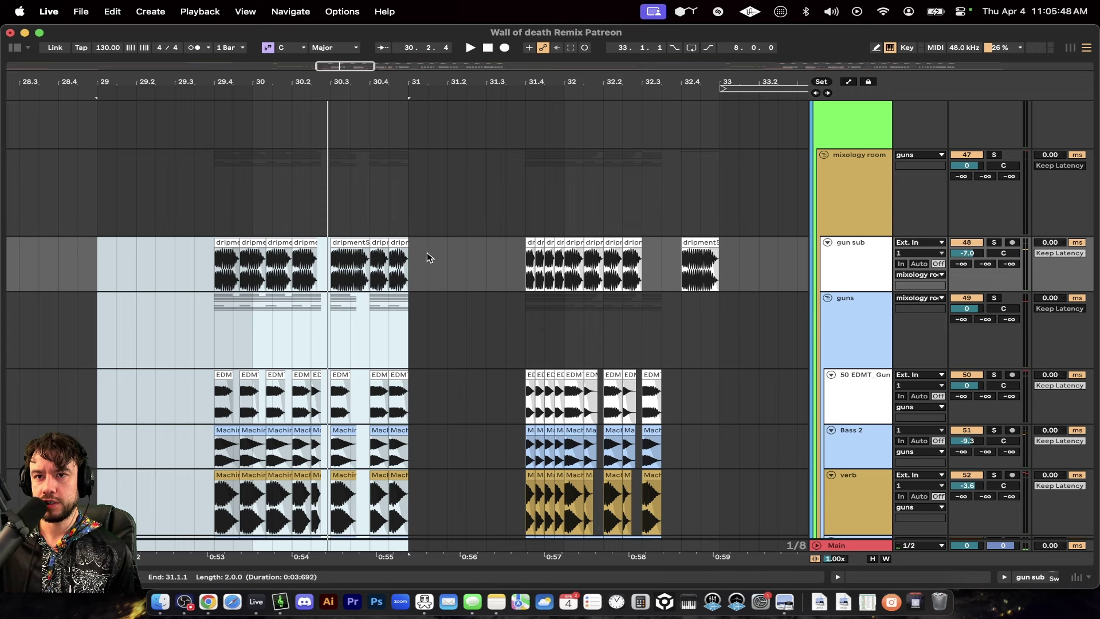
{"action": "key", "text": "space"}
Select the answering gun phrase from bar 31 to 33 across the gun tracks and play it
{"action": "left_click_drag", "start_coordinate": [426, 256], "coordinate": [713, 562]}
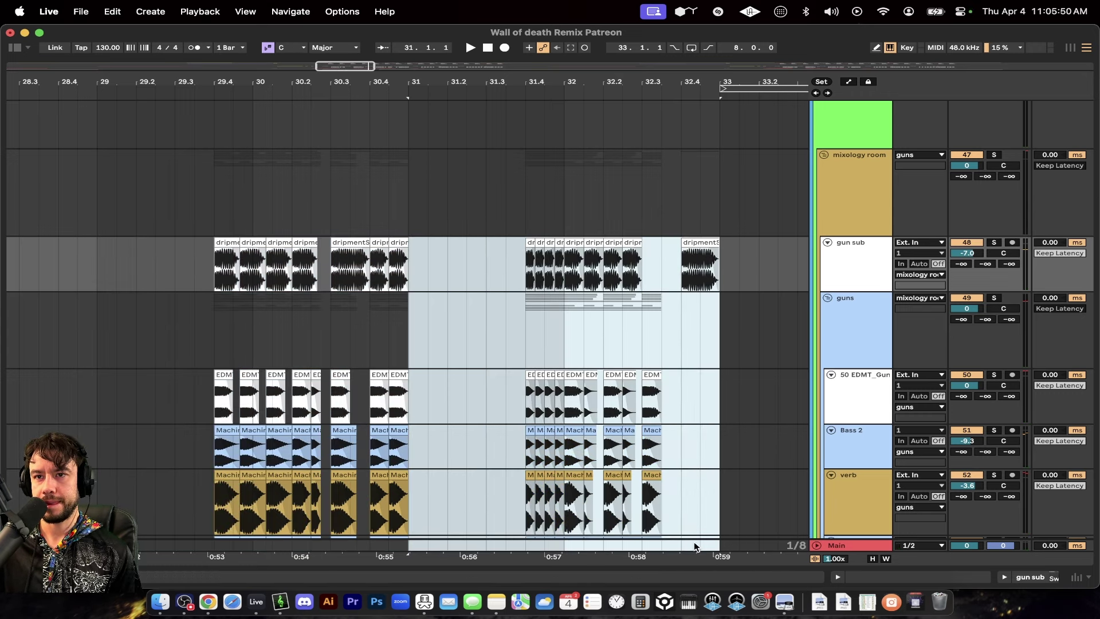
{"action": "key", "text": "space"}
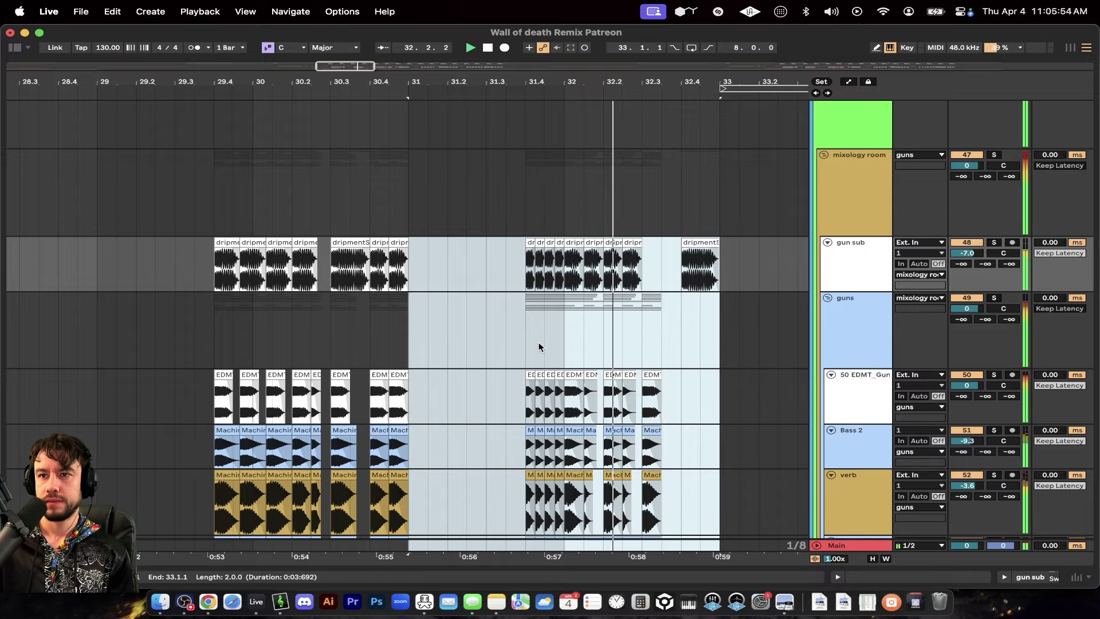
{"action": "key", "text": "space"}
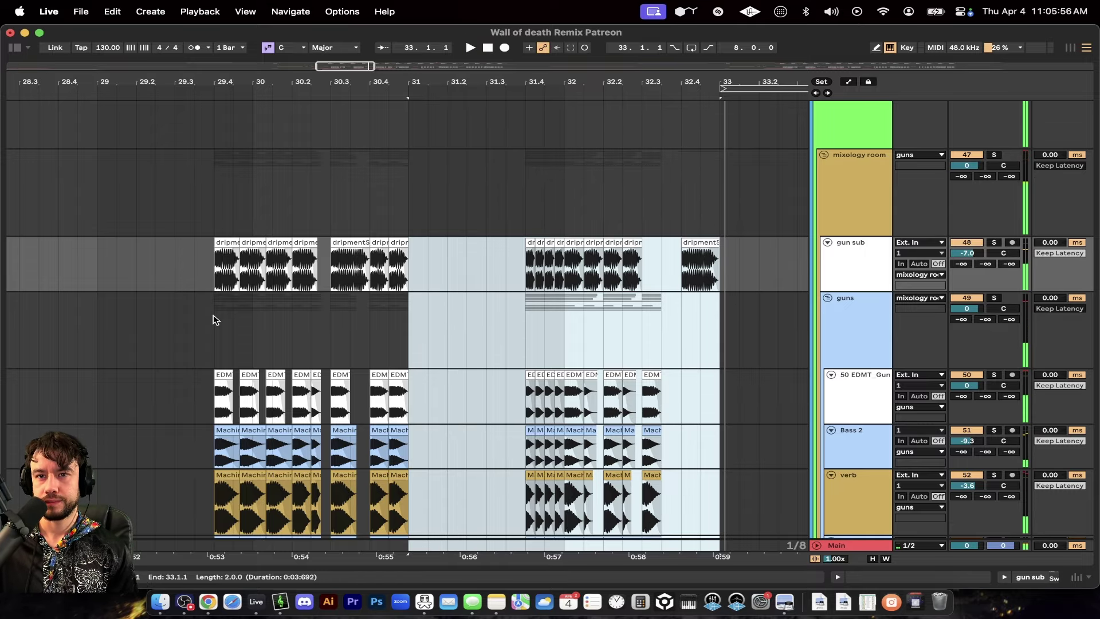
{"action": "scroll", "coordinate": [212, 315], "scroll_direction": "up", "scroll_amount": 1}
{"action": "scroll", "coordinate": [229, 315], "scroll_direction": "down", "scroll_amount": 2}
{"action": "scroll", "coordinate": [246, 312], "scroll_direction": "up", "scroll_amount": 1}
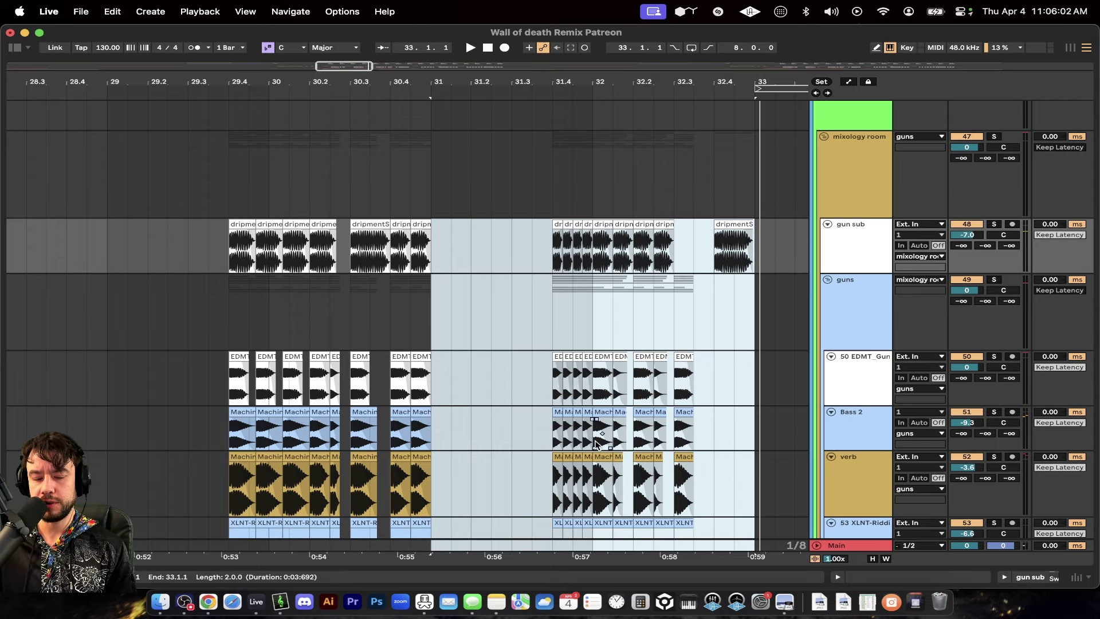
Place the insertion marker at bar 33 on the verb track, widen the grid to 2/1, and narrow it to 1/4
{"action": "left_click", "coordinate": [747, 484]}
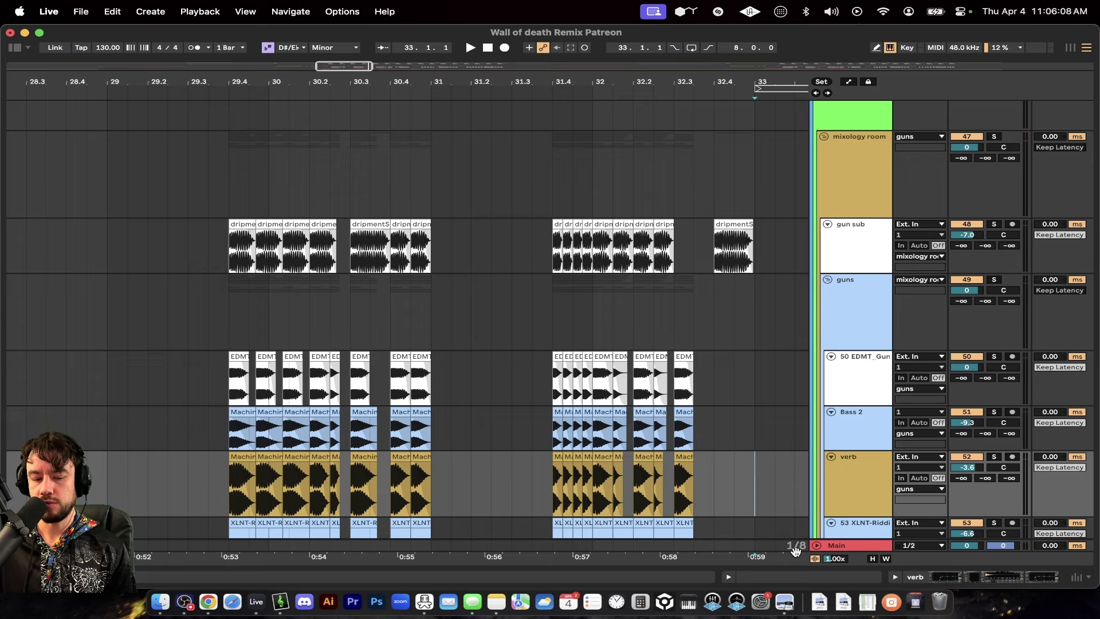
{"action": "key", "text": "super+2"}
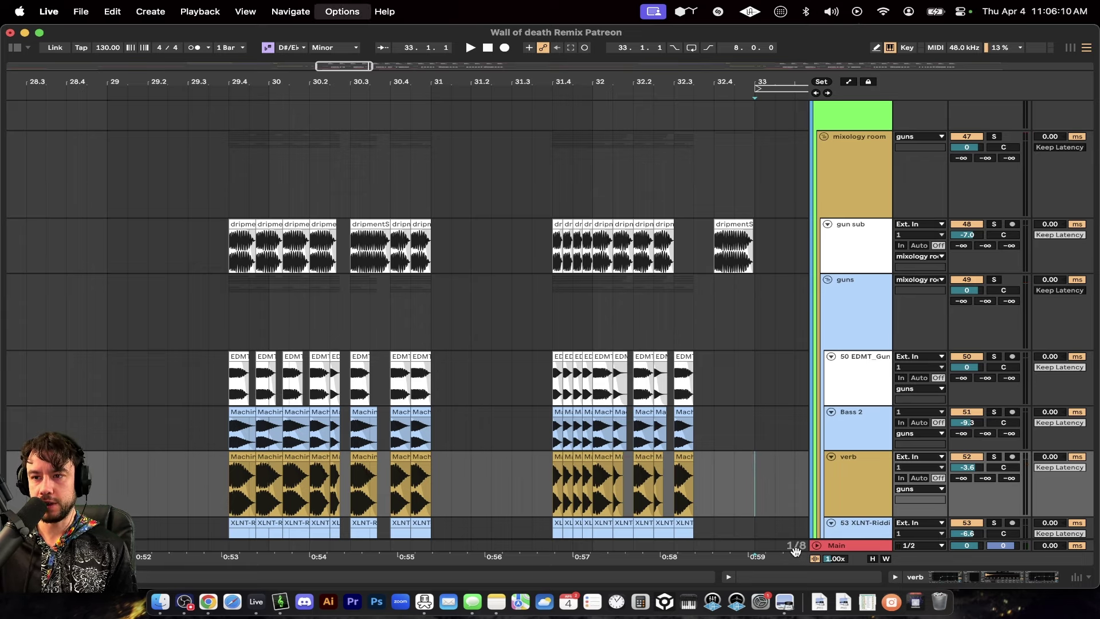
{"action": "key", "text": "super+2"}
{"action": "key", "text": "super+2"}
{"action": "key", "text": "super+2"}
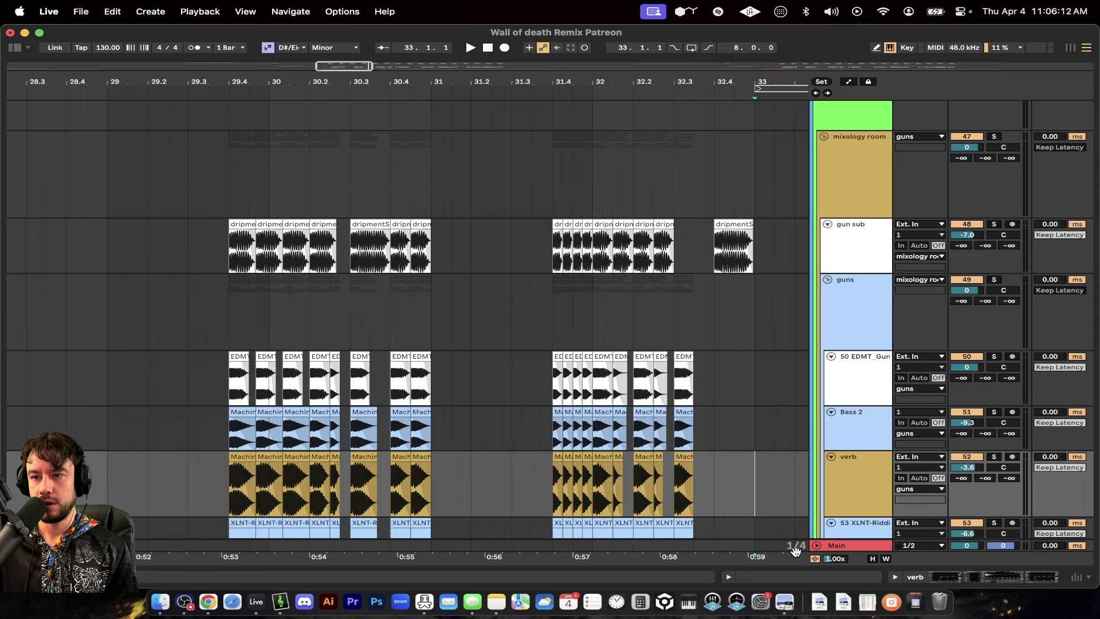
{"action": "key", "text": "super+1"}
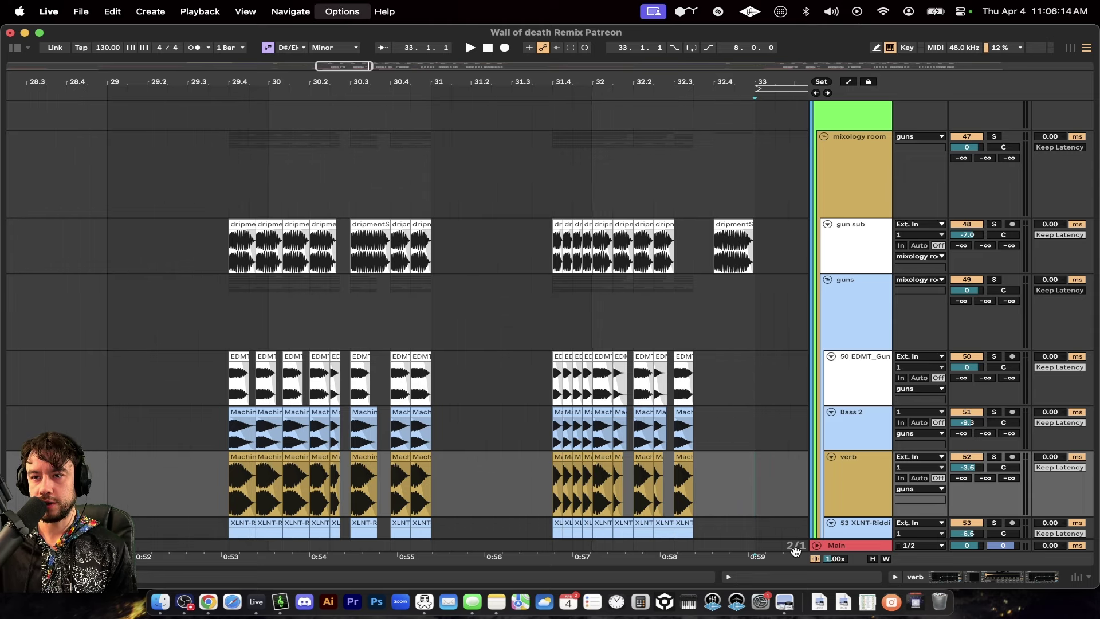
{"action": "key", "text": "super+1"}
{"action": "key", "text": "super+1"}
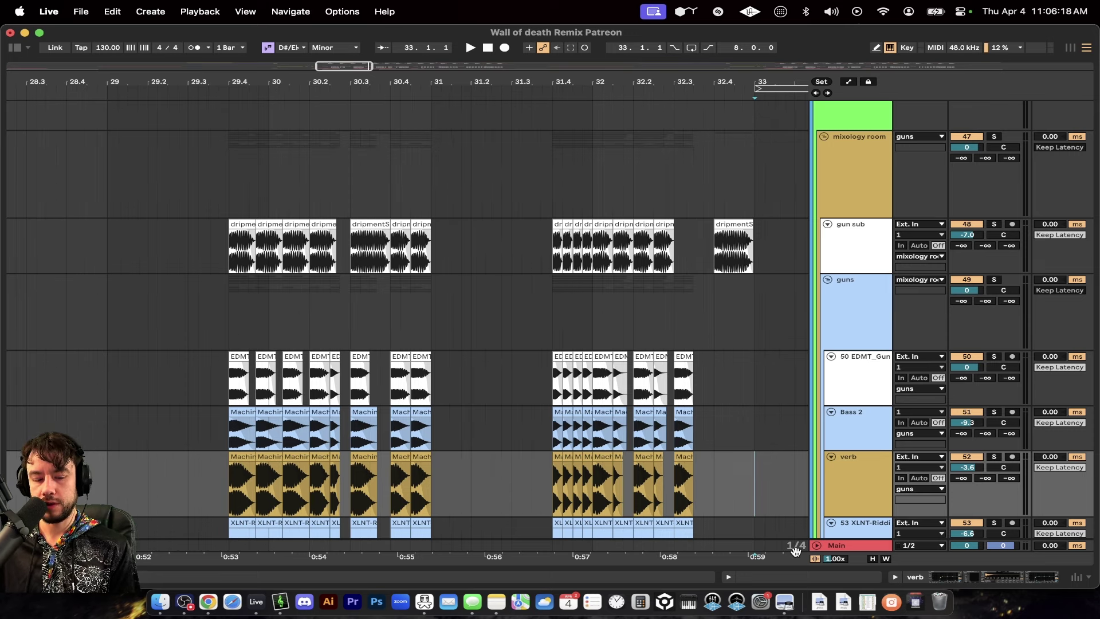
Switch the arrangement grid to triplets, try the 1/4T and 1/16T divisions, and settle on 1/8T
{"action": "key", "text": "super+3"}
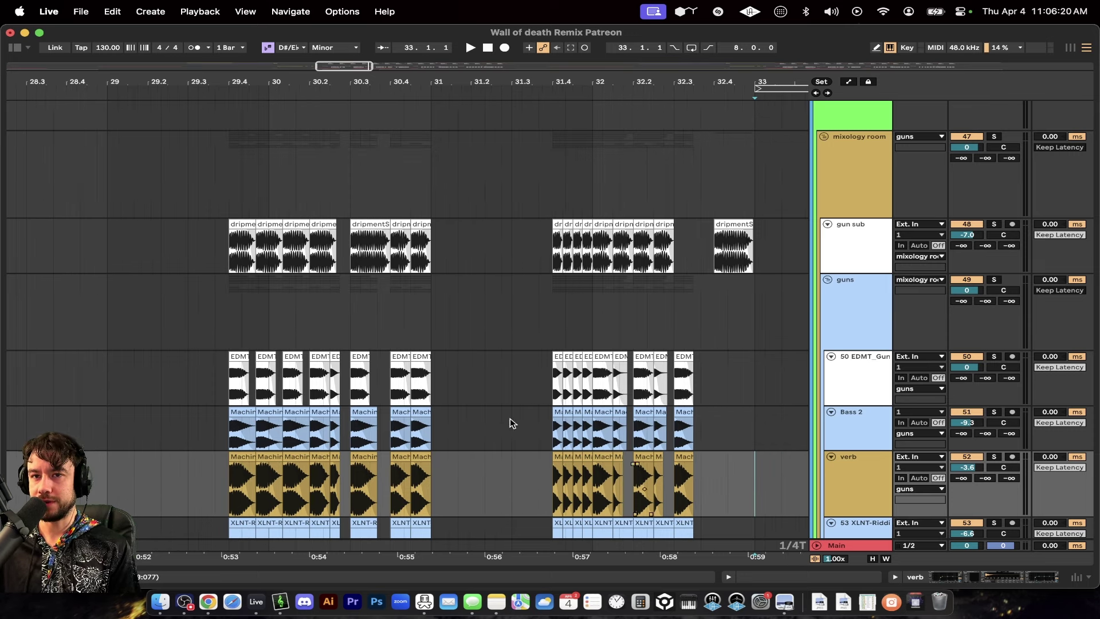
{"action": "key", "text": "super+1"}
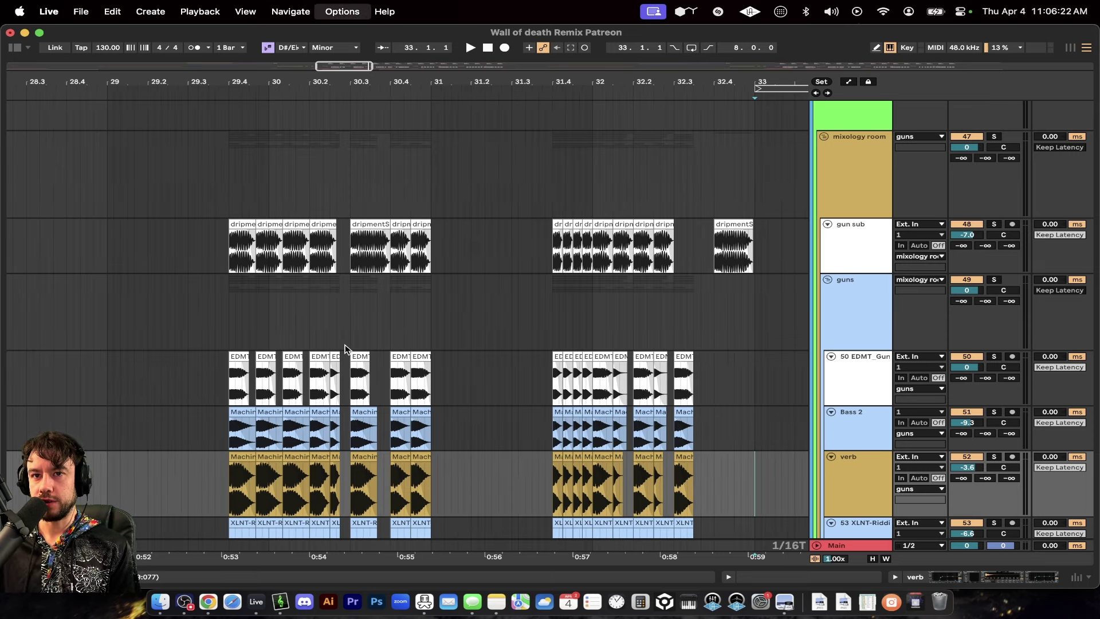
{"action": "key", "text": "super+1"}
{"action": "key", "text": "super+2"}
{"action": "key", "text": "super+2"}
{"action": "key", "text": "super+1"}
{"action": "key", "text": "super+4"}
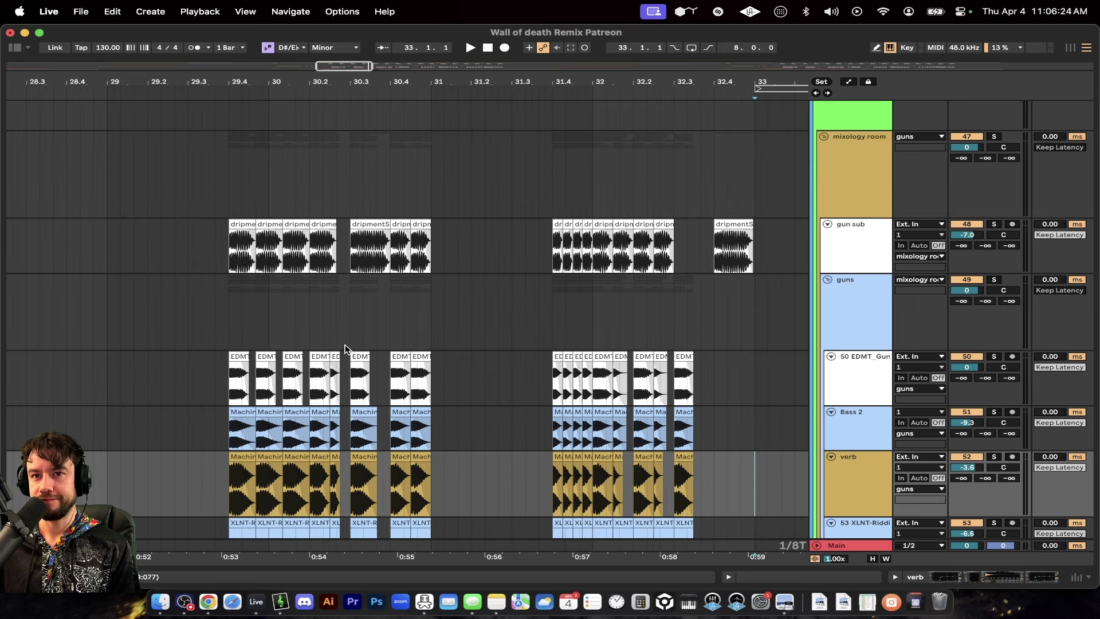
Compare the first gun sub clip at 29.4 and the gun layers with a 1/4T grid and a 1/8T grid
{"action": "scroll", "coordinate": [271, 306], "scroll_direction": "left", "scroll_amount": 3}
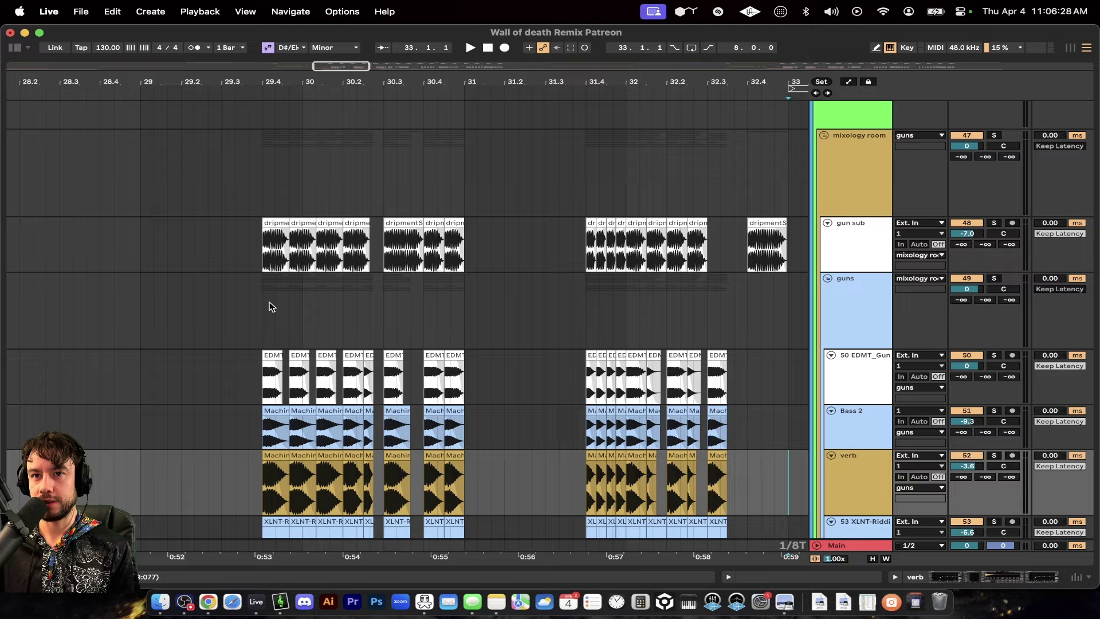
{"action": "key", "text": "super+2"}
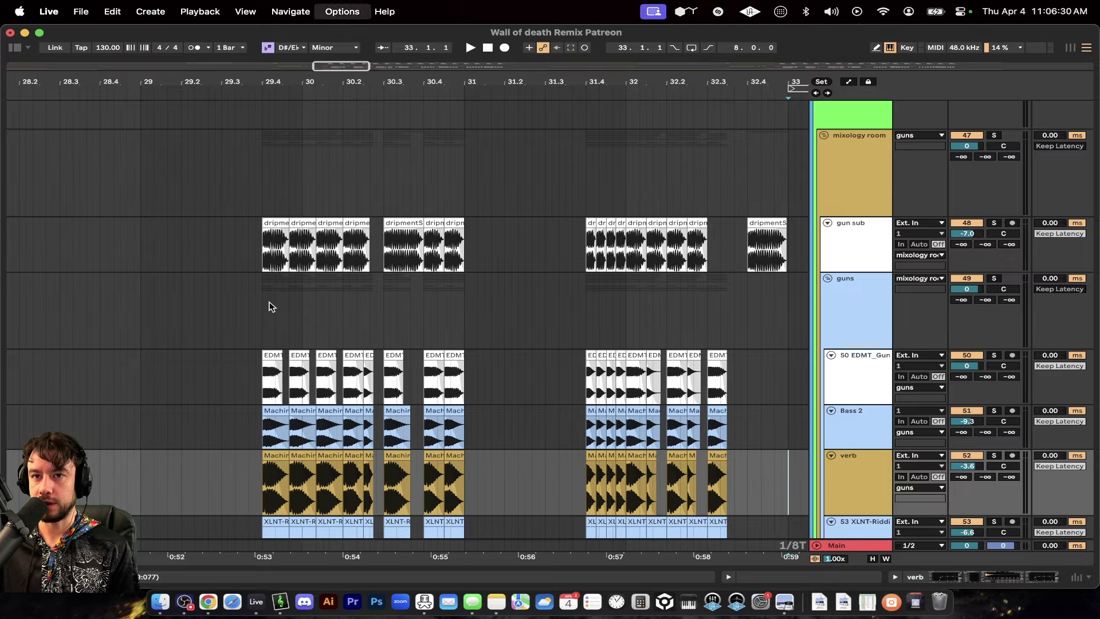
{"action": "left_click", "coordinate": [278, 222]}
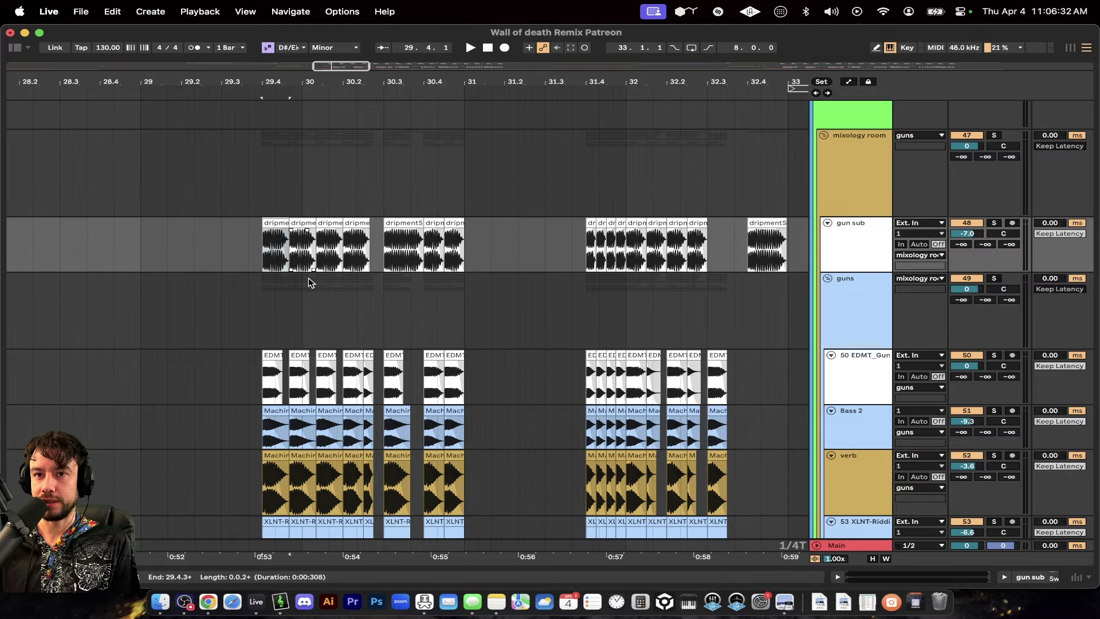
{"action": "scroll", "coordinate": [309, 277], "scroll_direction": "down", "scroll_amount": 2}
{"action": "scroll", "coordinate": [308, 277], "scroll_direction": "left", "scroll_amount": 2}
{"action": "key", "text": "super+1"}
{"action": "scroll", "coordinate": [342, 290], "scroll_direction": "down", "scroll_amount": 2}
{"action": "scroll", "coordinate": [342, 290], "scroll_direction": "left", "scroll_amount": 1}
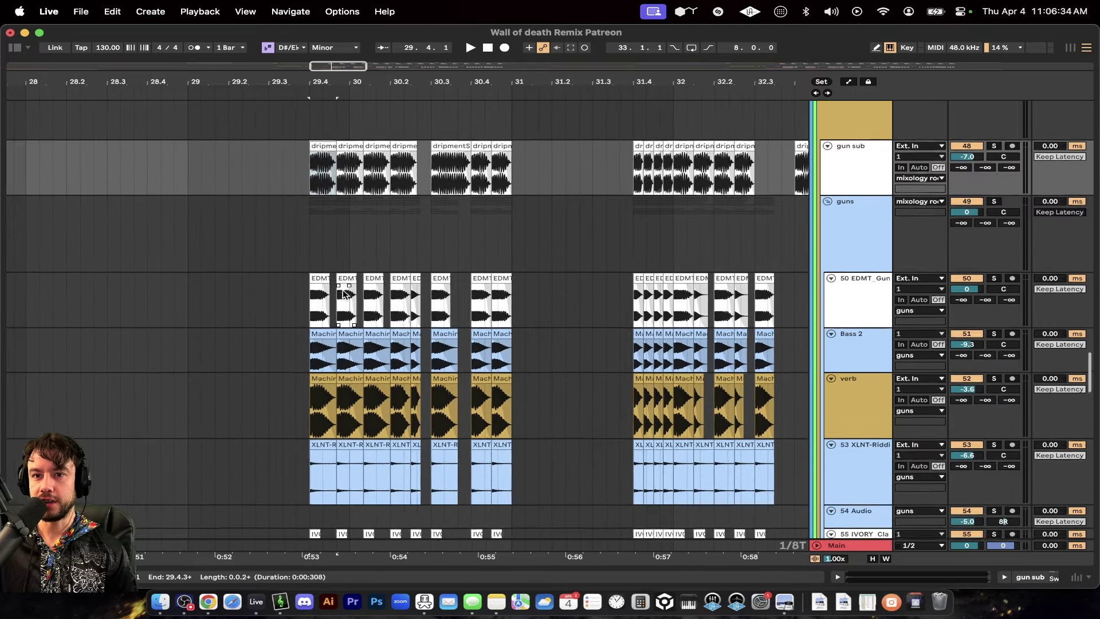
Examine how the first gun hits line up with the 1/8T grid, and play the phrase from 29.4
{"action": "scroll", "coordinate": [343, 290], "scroll_direction": "up", "scroll_amount": 3}
{"action": "scroll", "coordinate": [342, 290], "scroll_direction": "right", "scroll_amount": 2}
{"action": "scroll", "coordinate": [342, 290], "scroll_direction": "up", "scroll_amount": 2}
{"action": "scroll", "coordinate": [342, 289], "scroll_direction": "down", "scroll_amount": 1}
{"action": "scroll", "coordinate": [342, 290], "scroll_direction": "left", "scroll_amount": 1}
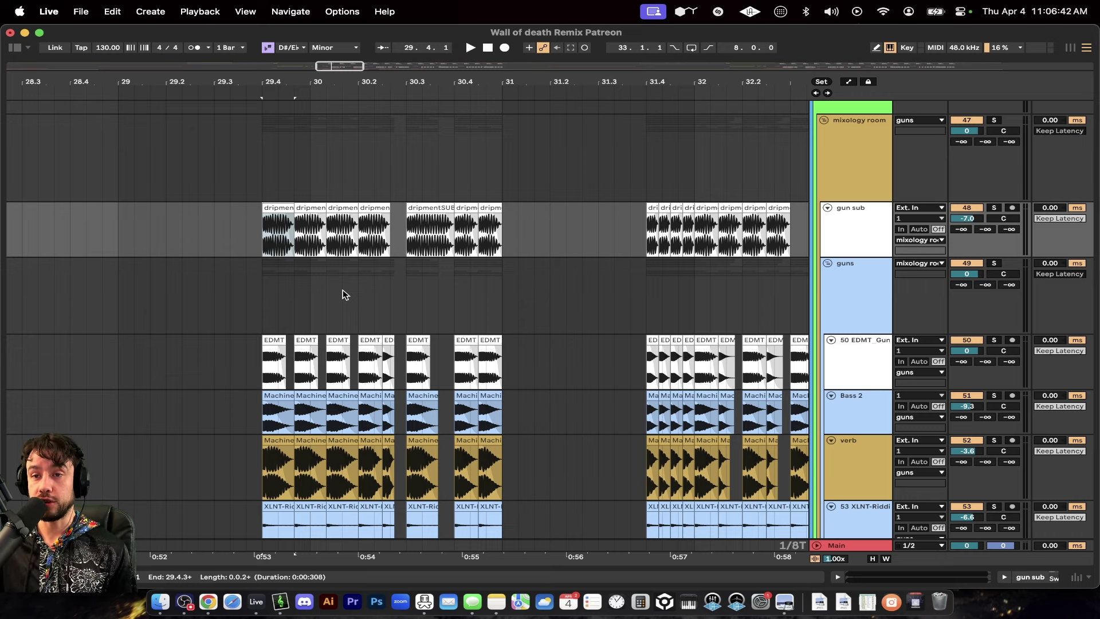
{"action": "scroll", "coordinate": [343, 292], "scroll_direction": "down", "scroll_amount": 1}
{"action": "scroll", "coordinate": [343, 293], "scroll_direction": "right", "scroll_amount": 1}
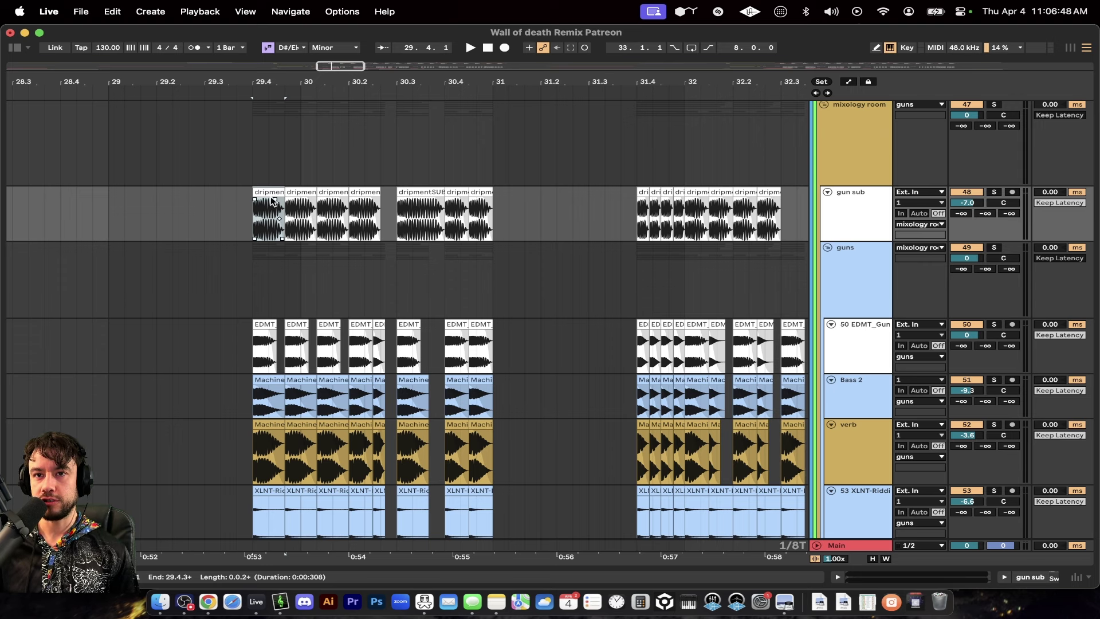
{"action": "key", "text": "space"}
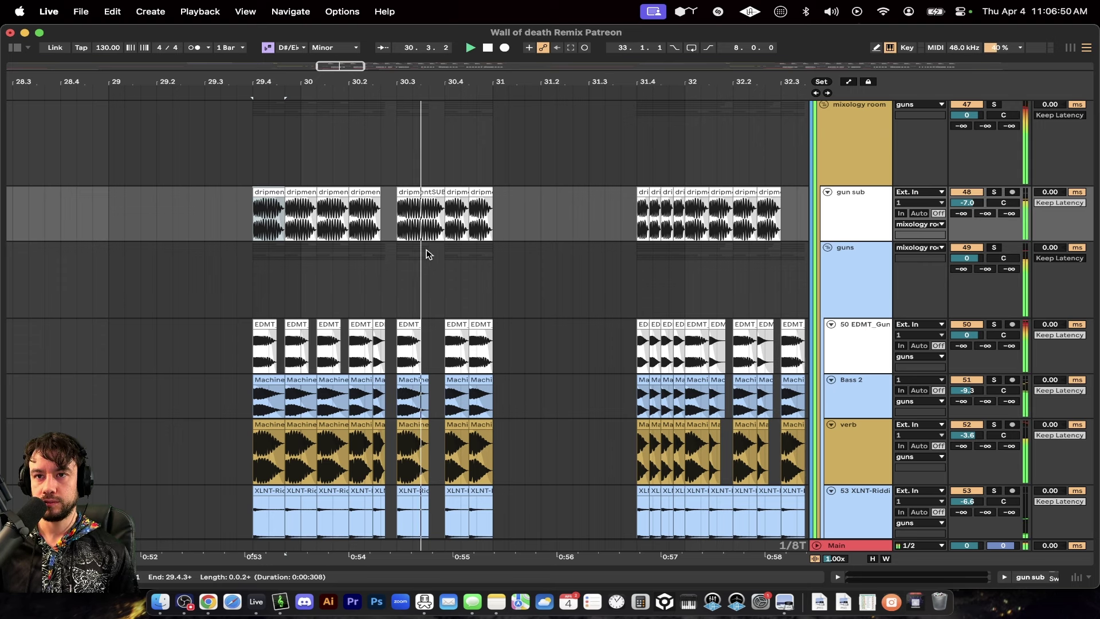
{"action": "key", "text": "space"}
Play the gun hits from the 30.3 to 30.4 selection, and change the grid to straight 1/8 notes
{"action": "left_click_drag", "start_coordinate": [397, 254], "coordinate": [445, 520]}
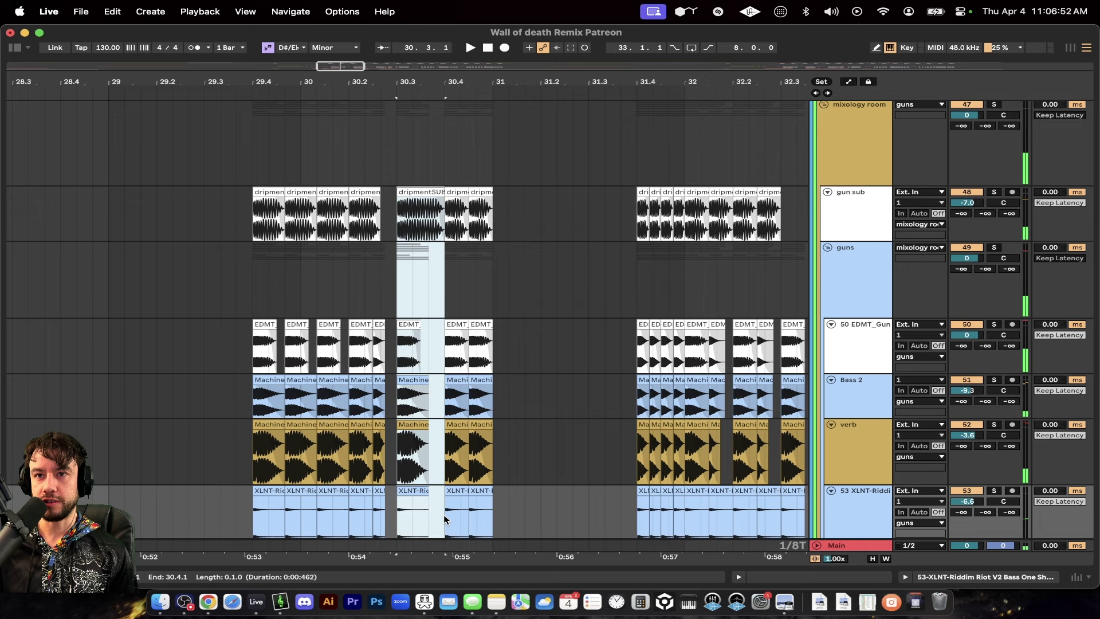
{"action": "key", "text": "space"}
{"action": "key", "text": "space"}
{"action": "key", "text": "super+2"}
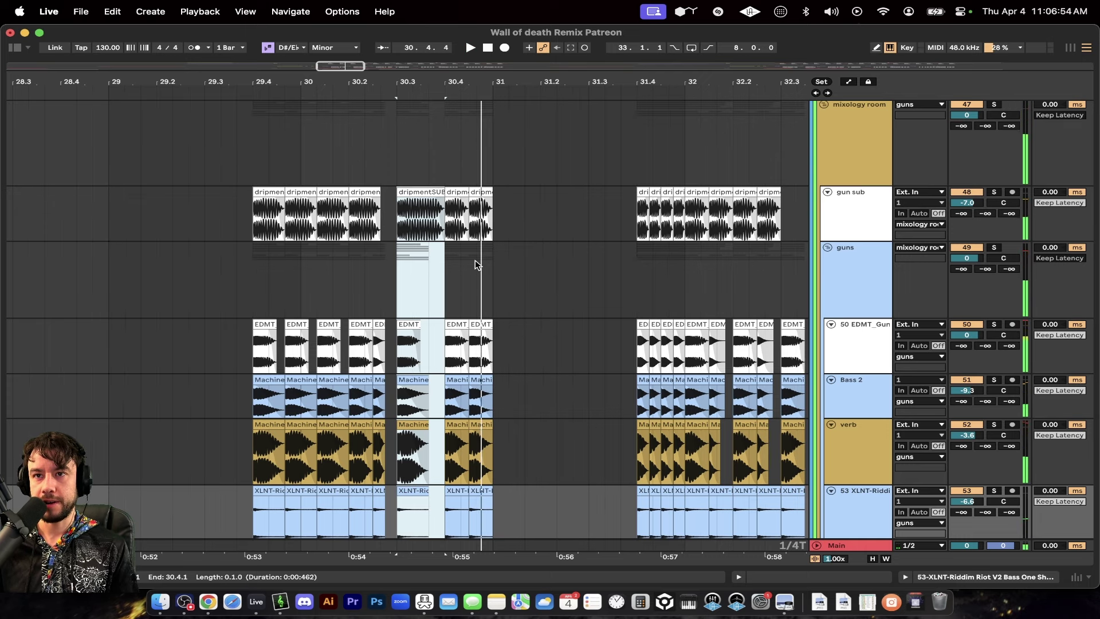
{"action": "key", "text": "super+2"}
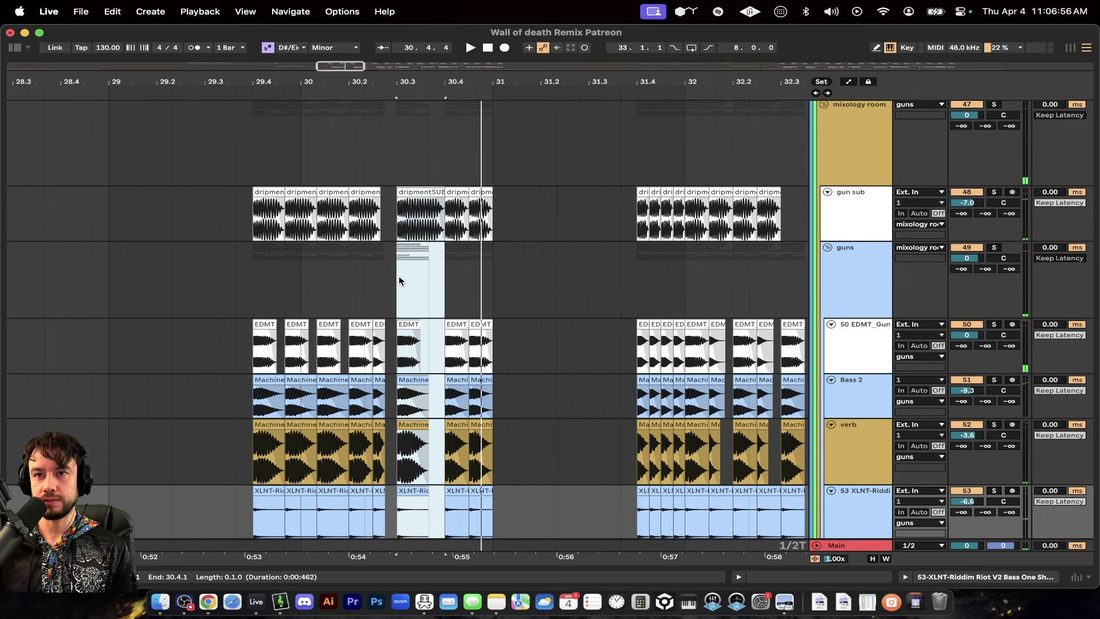
{"action": "key", "text": "super+3"}
{"action": "key", "text": "super+1"}
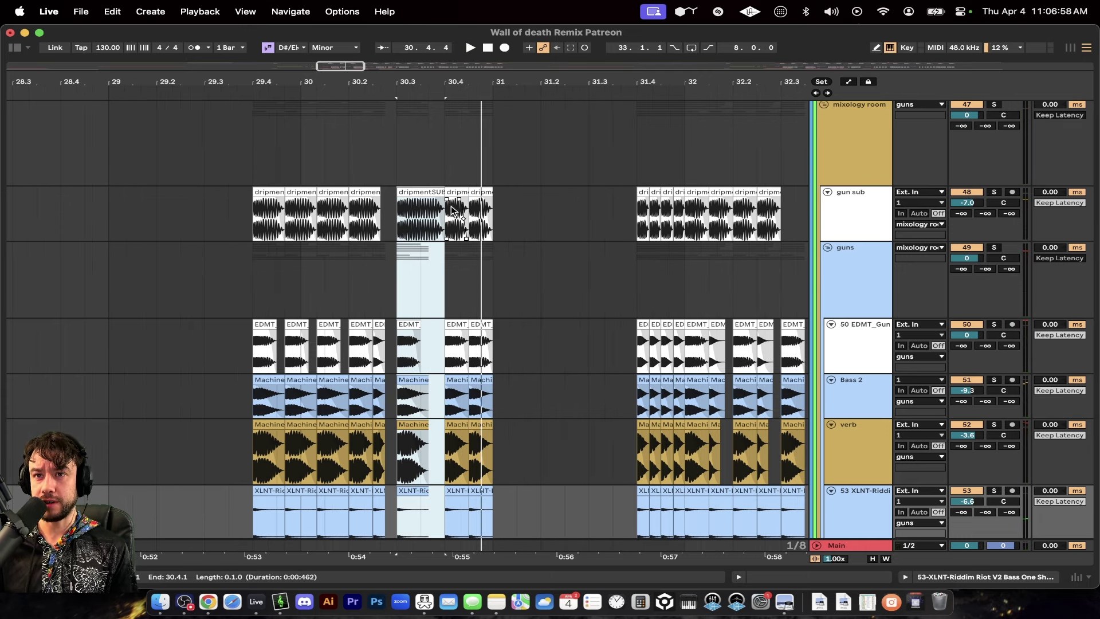
Compare the gun hits between 30.3 and 31 with the straight grid, selecting the whole group and the hit at 30.4
{"action": "left_click", "coordinate": [425, 192]}
{"action": "left_click", "coordinate": [494, 512], "text": "shift"}
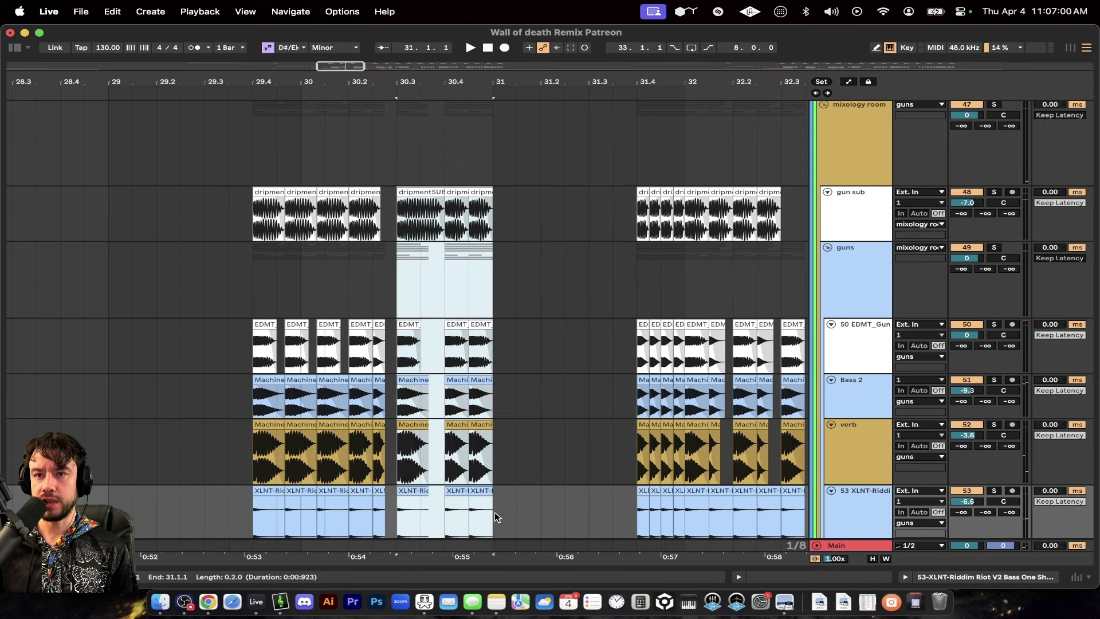
{"action": "left_click", "coordinate": [453, 189]}
{"action": "left_click", "coordinate": [459, 481], "text": "shift"}
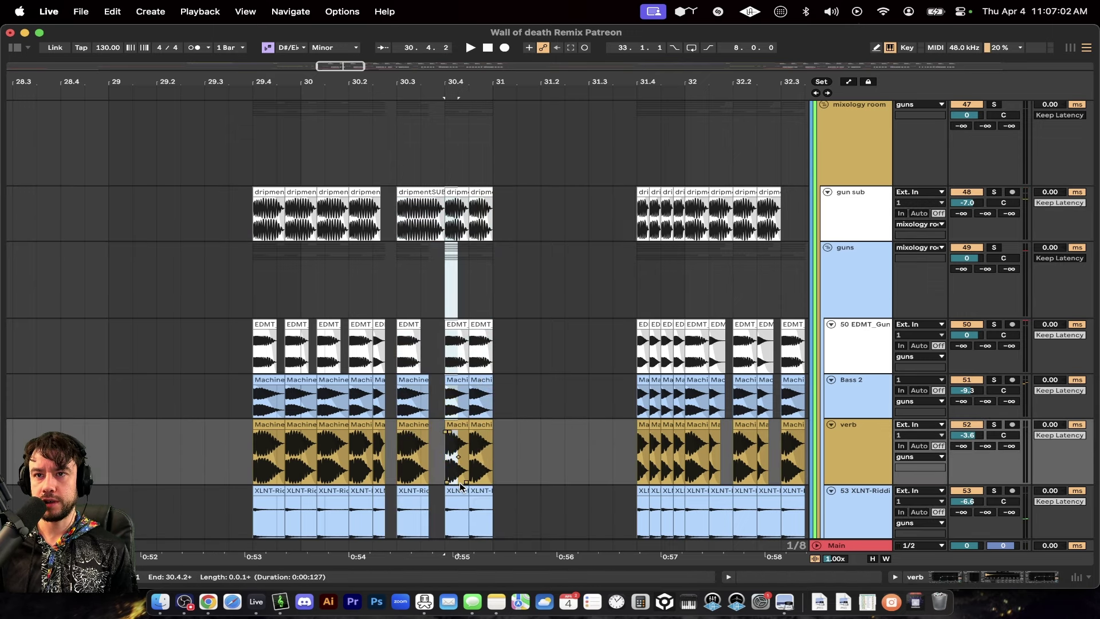
{"action": "left_click", "coordinate": [457, 192]}
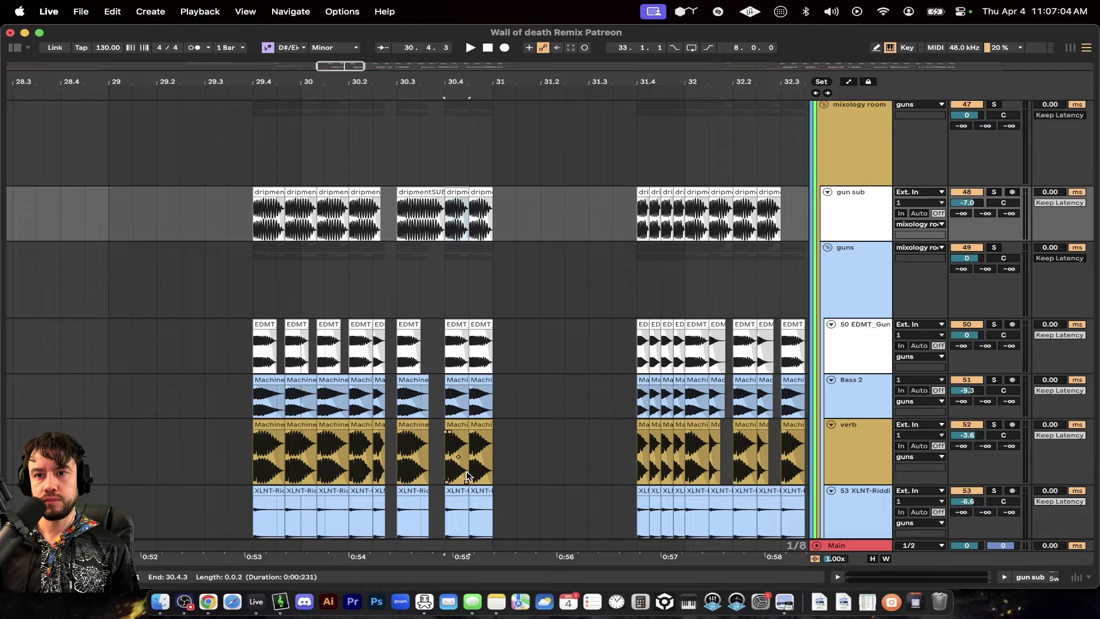
{"action": "scroll", "coordinate": [447, 488], "scroll_direction": "down", "scroll_amount": 3}
{"action": "scroll", "coordinate": [397, 237], "scroll_direction": "right", "scroll_amount": 5}
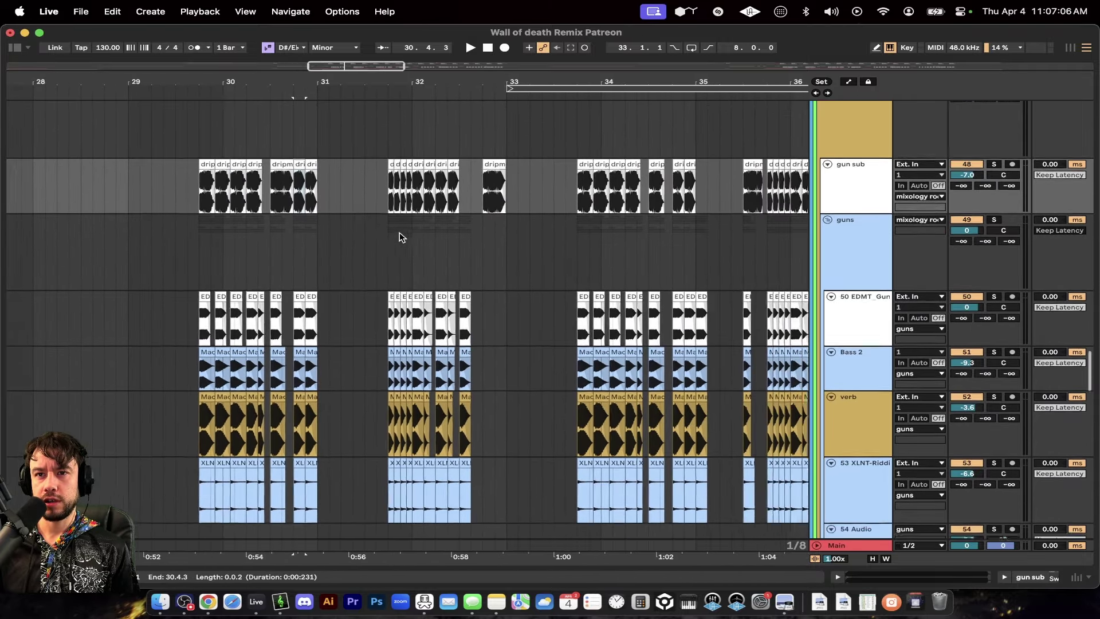
Inspect the fast gun hits at 31.4 with a 1/16 grid, selecting the first gun sub hit
{"action": "left_click", "coordinate": [343, 201]}
{"action": "scroll", "coordinate": [344, 200], "scroll_direction": "up", "scroll_amount": 4}
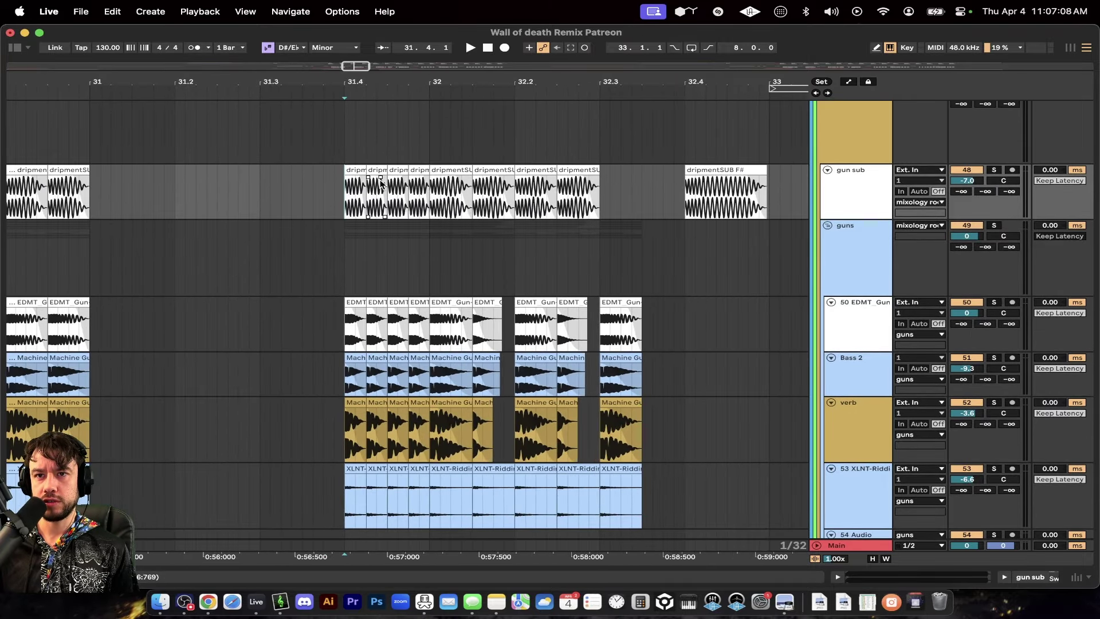
{"action": "key", "text": "super+2"}
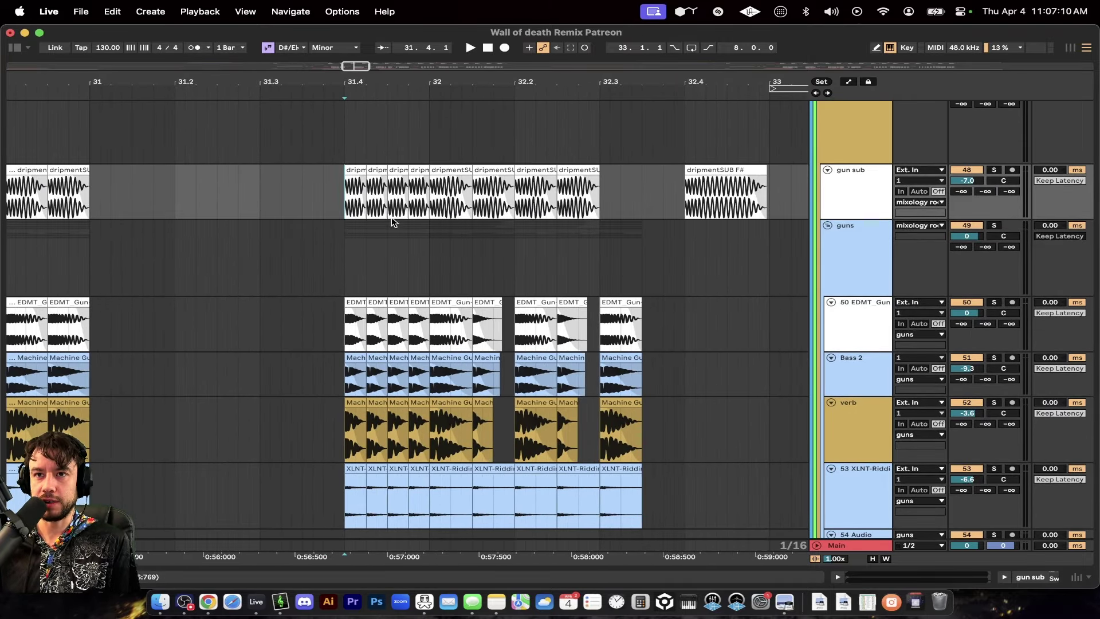
{"action": "left_click_drag", "start_coordinate": [362, 187], "coordinate": [353, 189]}
{"action": "scroll", "coordinate": [369, 481], "scroll_direction": "down", "scroll_amount": 2}
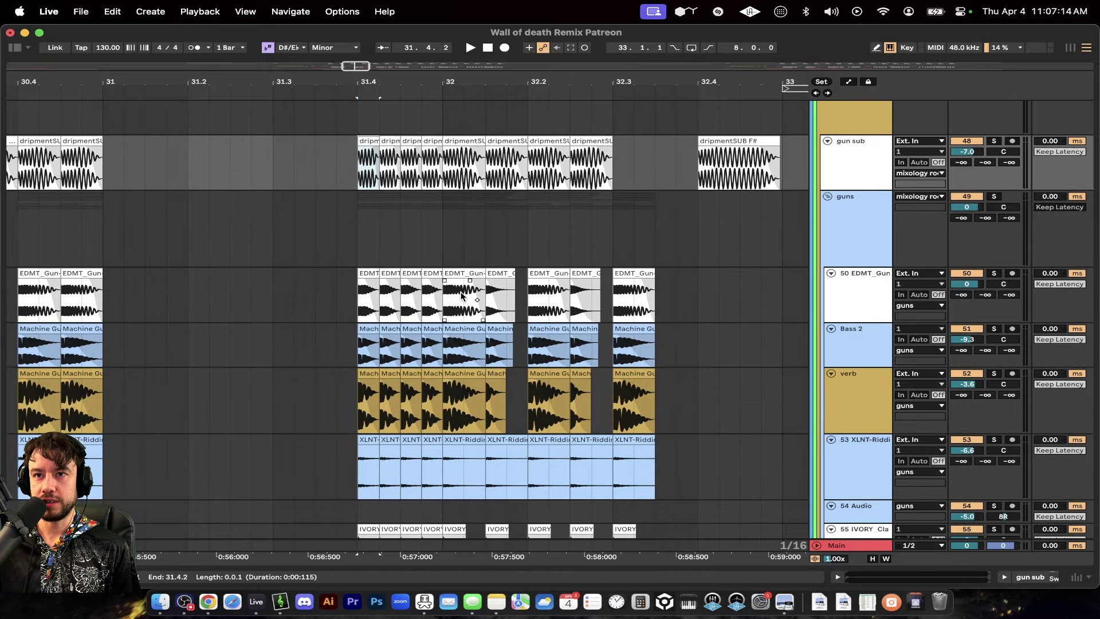
Mark out the two-bar sections 29 to 31, 31 to 33, 33 to 35 and 35 to 37 across the gun tracks
{"action": "scroll", "coordinate": [461, 296], "scroll_direction": "right", "scroll_amount": 2}
{"action": "scroll", "coordinate": [479, 226], "scroll_direction": "down", "scroll_amount": 3}
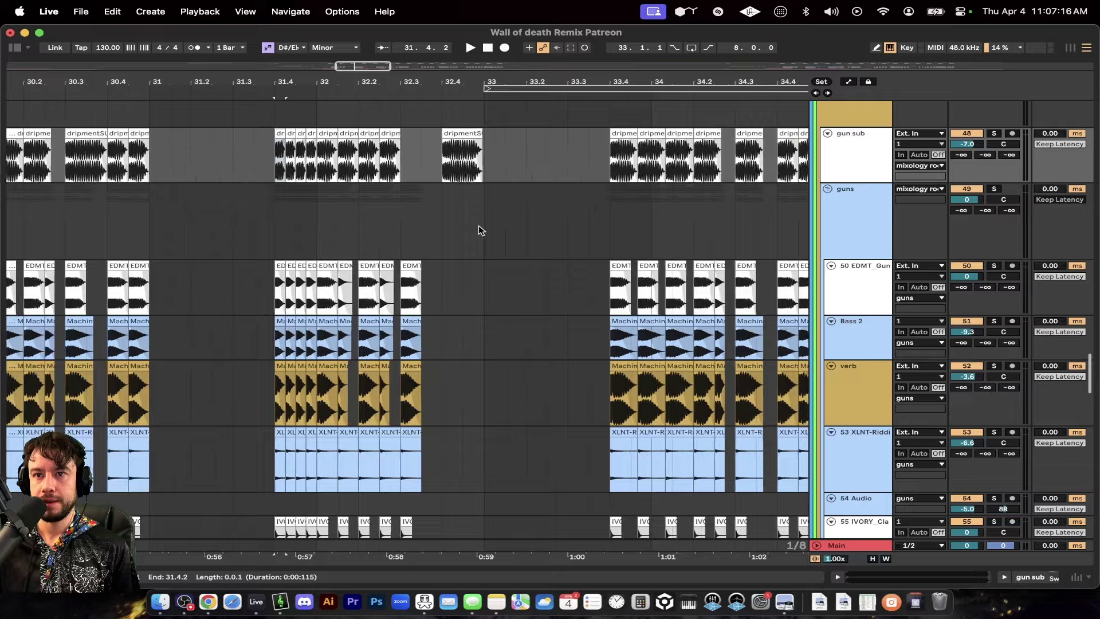
{"action": "scroll", "coordinate": [479, 225], "scroll_direction": "down", "scroll_amount": 5}
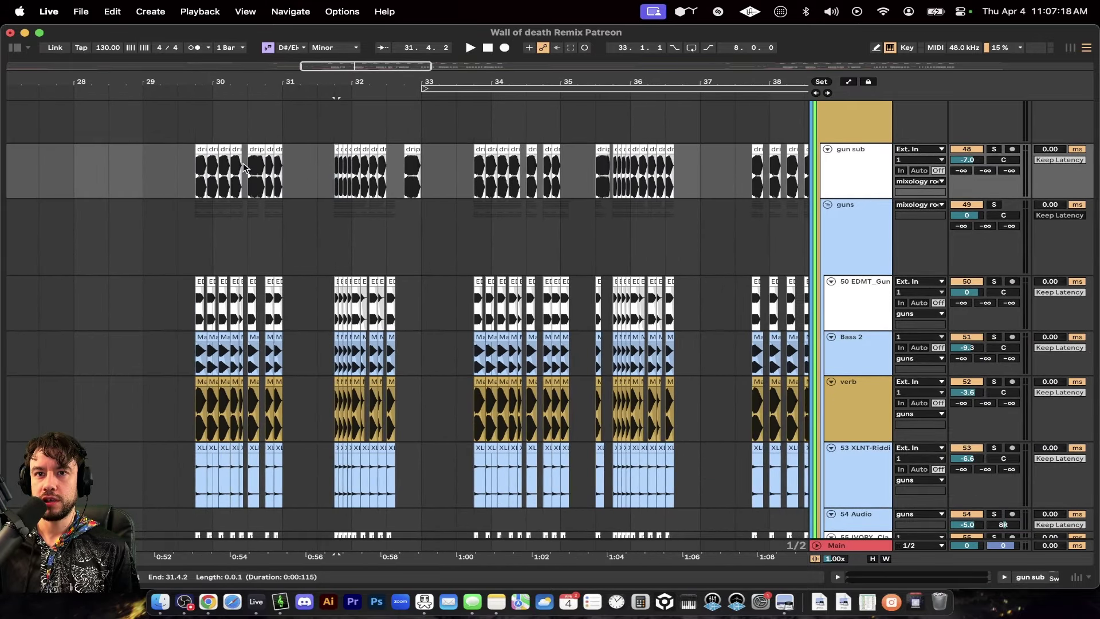
{"action": "left_click_drag", "start_coordinate": [142, 166], "coordinate": [278, 515]}
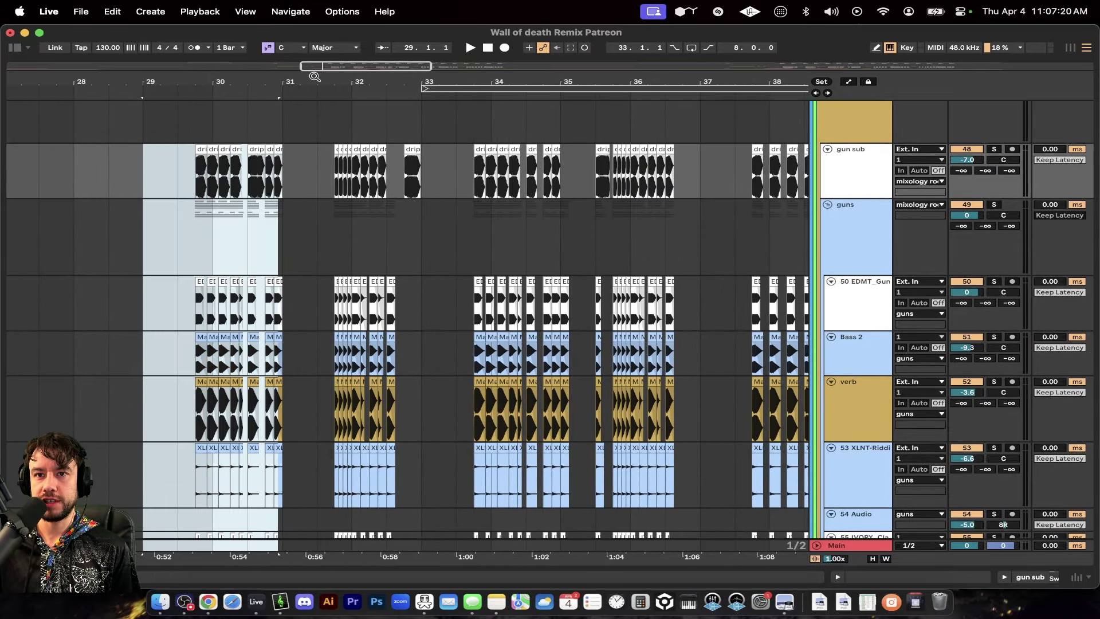
{"action": "left_click_drag", "start_coordinate": [280, 170], "coordinate": [436, 579]}
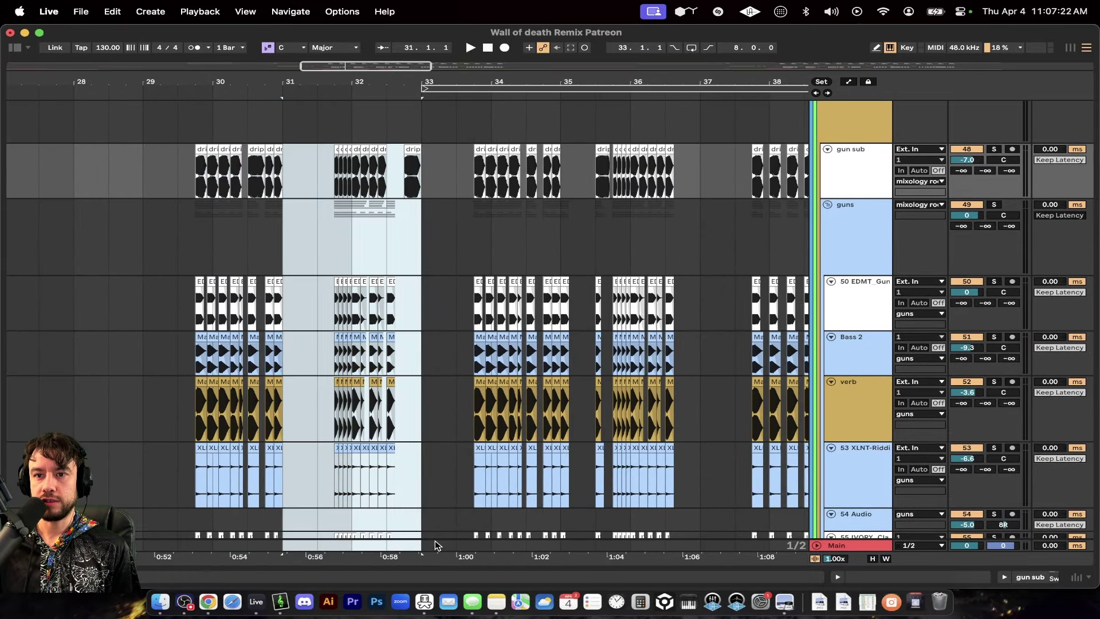
{"action": "left_click_drag", "start_coordinate": [422, 183], "coordinate": [564, 601]}
{"action": "scroll", "coordinate": [591, 241], "scroll_direction": "right", "scroll_amount": 5}
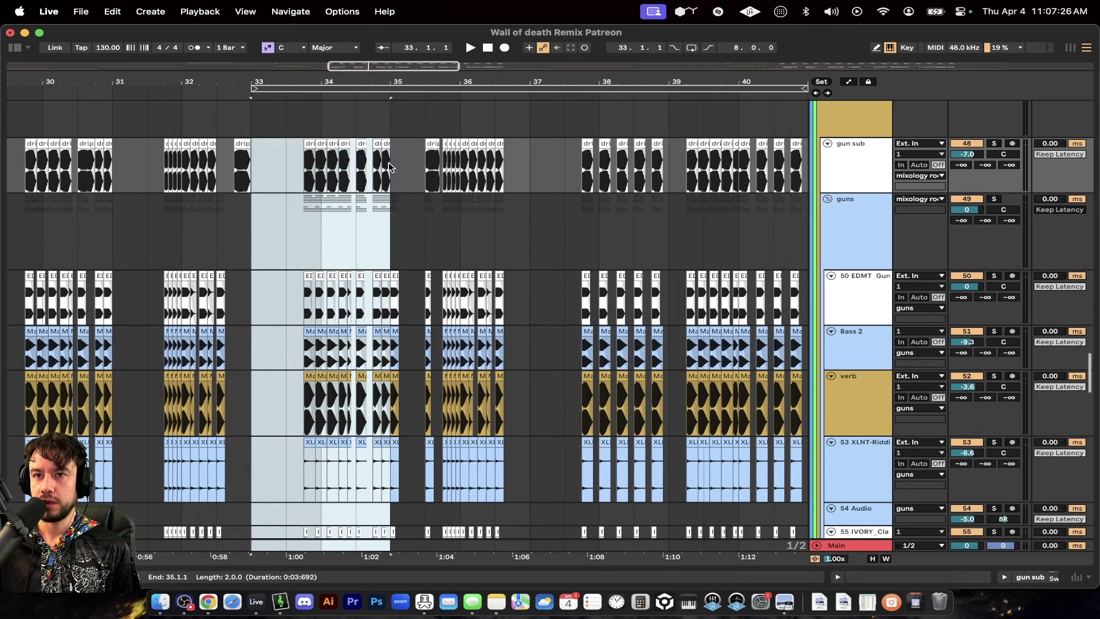
{"action": "left_click_drag", "start_coordinate": [393, 170], "coordinate": [530, 324]}
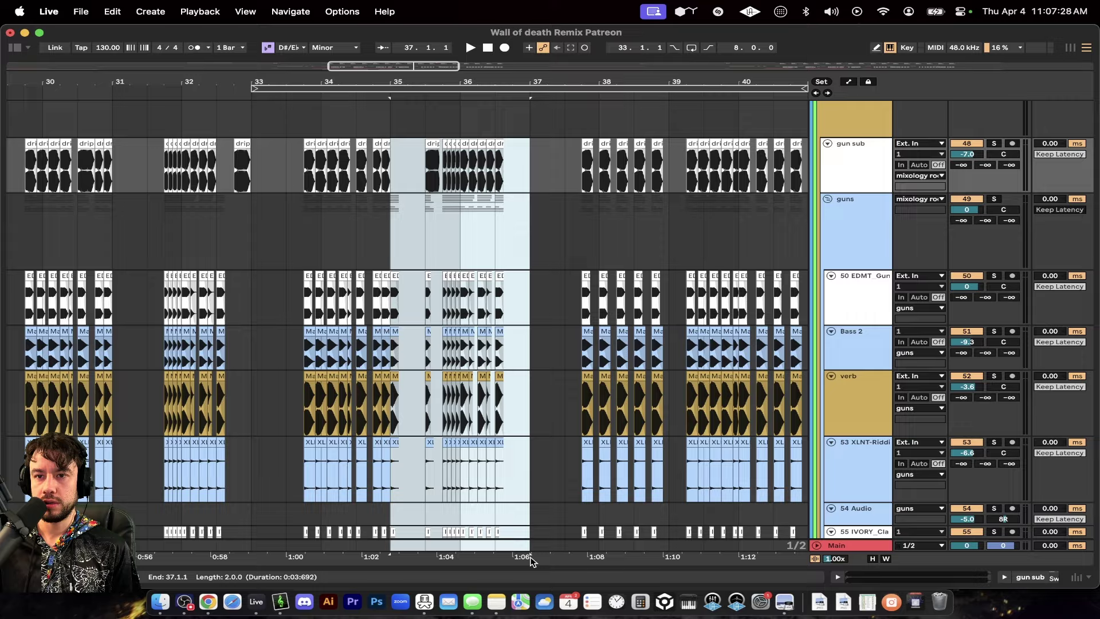
Play the section starting at bar 35, and set the playback position to bar 29
{"action": "scroll", "coordinate": [564, 325], "scroll_direction": "right", "scroll_amount": 6}
{"action": "scroll", "coordinate": [399, 279], "scroll_direction": "up", "scroll_amount": 6}
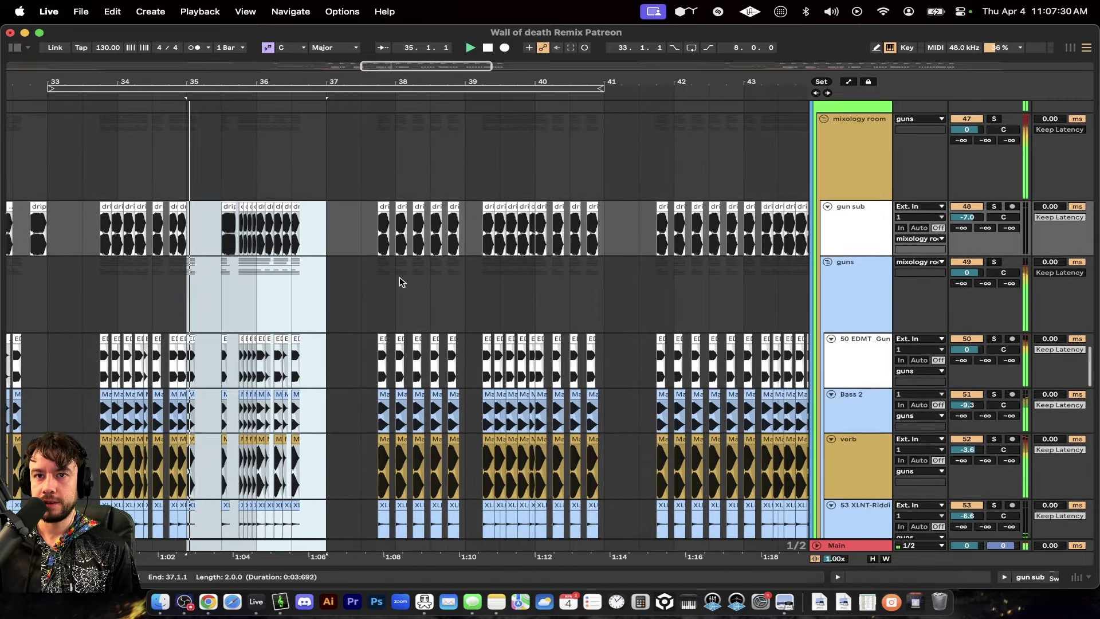
{"action": "scroll", "coordinate": [329, 268], "scroll_direction": "up", "scroll_amount": 5}
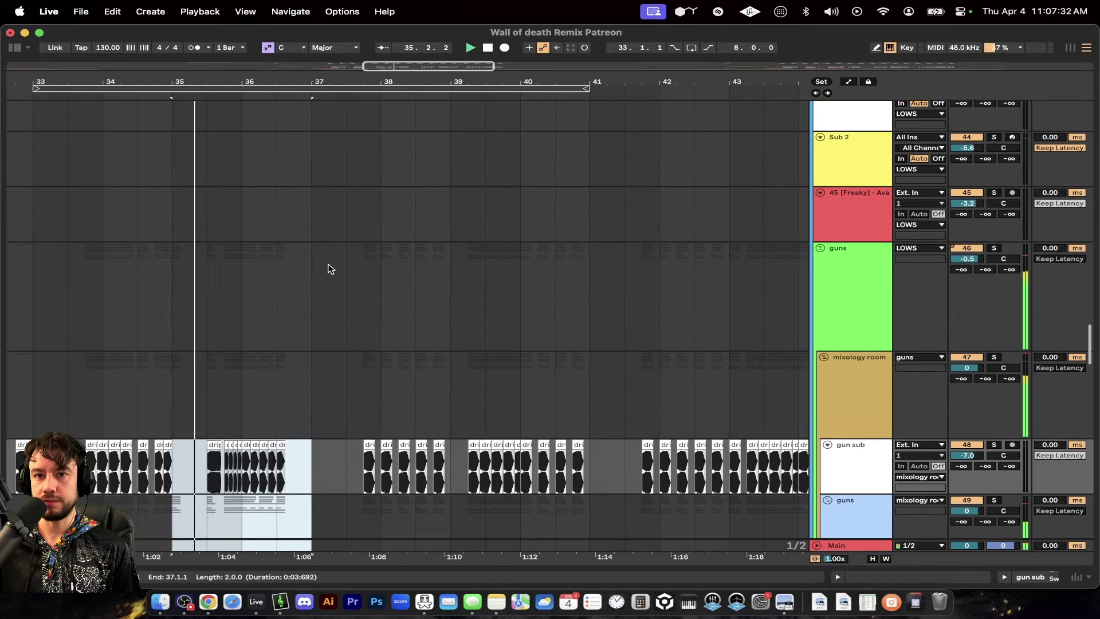
{"action": "scroll", "coordinate": [293, 299], "scroll_direction": "down", "scroll_amount": 6}
{"action": "left_click", "coordinate": [197, 248]}
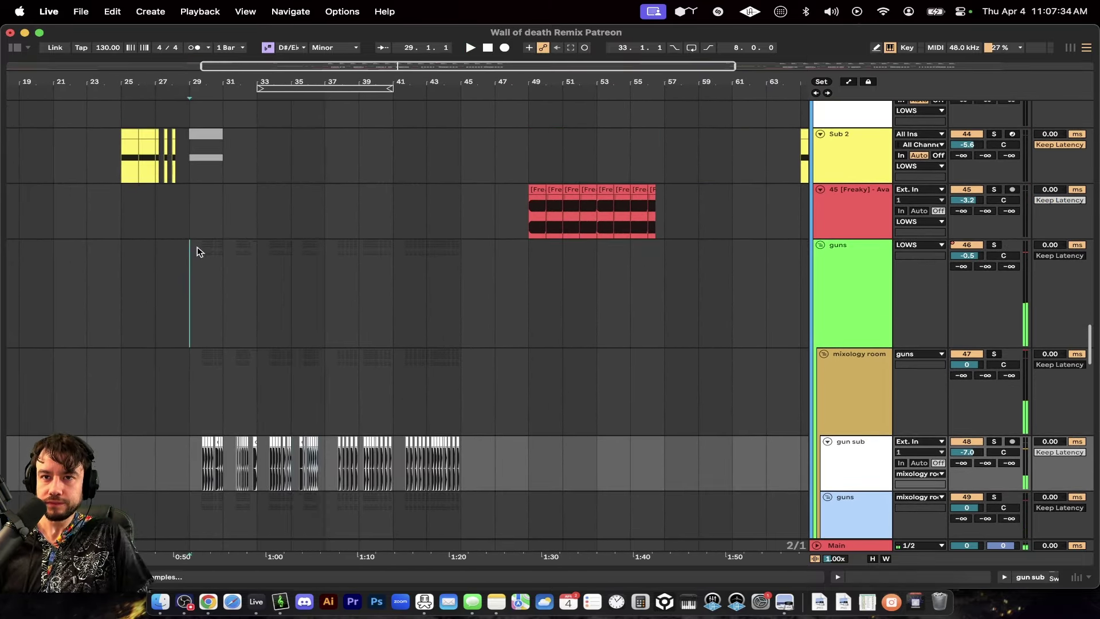
Examine the song chops, samples, drums, calls and lows tracks that make up the drop from bar 29
{"action": "scroll", "coordinate": [197, 247], "scroll_direction": "up", "scroll_amount": 15}
{"action": "scroll", "coordinate": [197, 252], "scroll_direction": "up", "scroll_amount": 15}
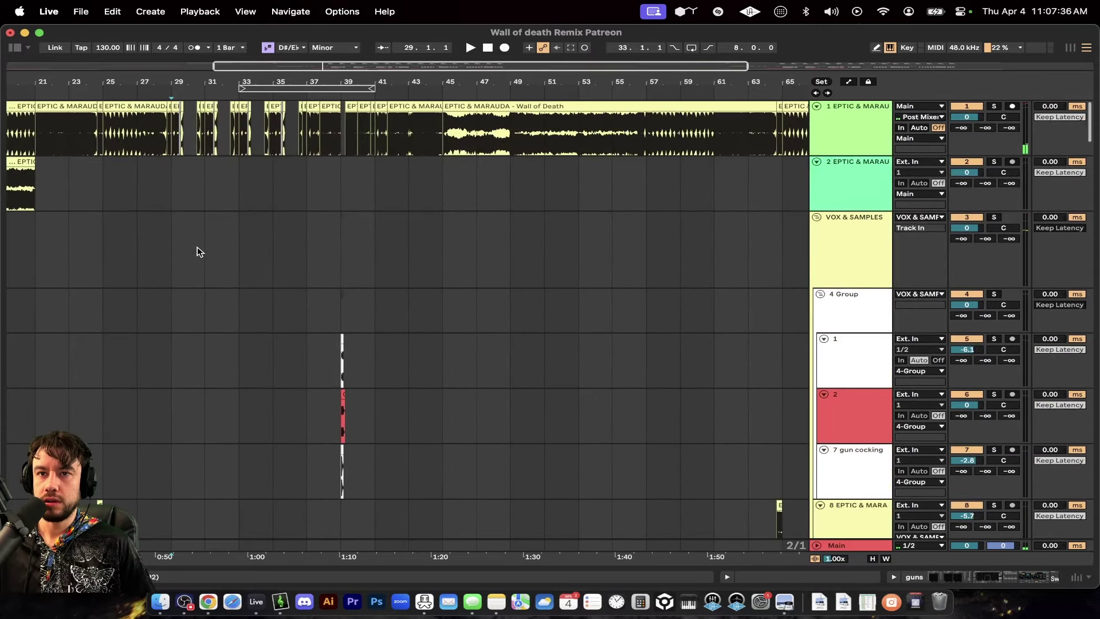
{"action": "scroll", "coordinate": [197, 258], "scroll_direction": "down", "scroll_amount": 4}
{"action": "scroll", "coordinate": [226, 321], "scroll_direction": "up", "scroll_amount": 5}
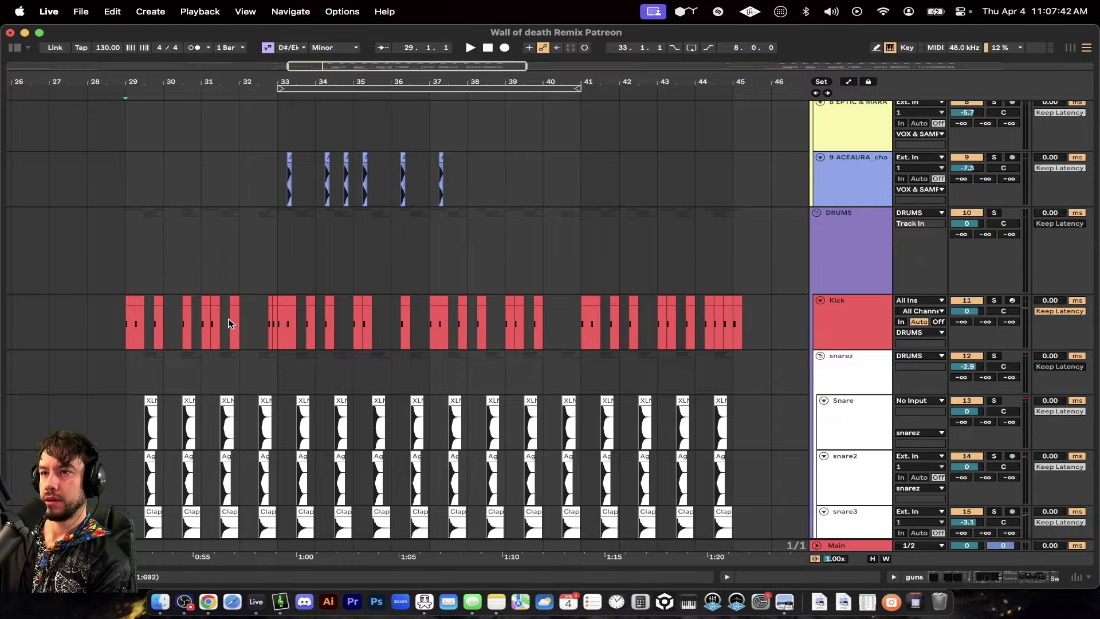
{"action": "scroll", "coordinate": [229, 323], "scroll_direction": "down", "scroll_amount": 20}
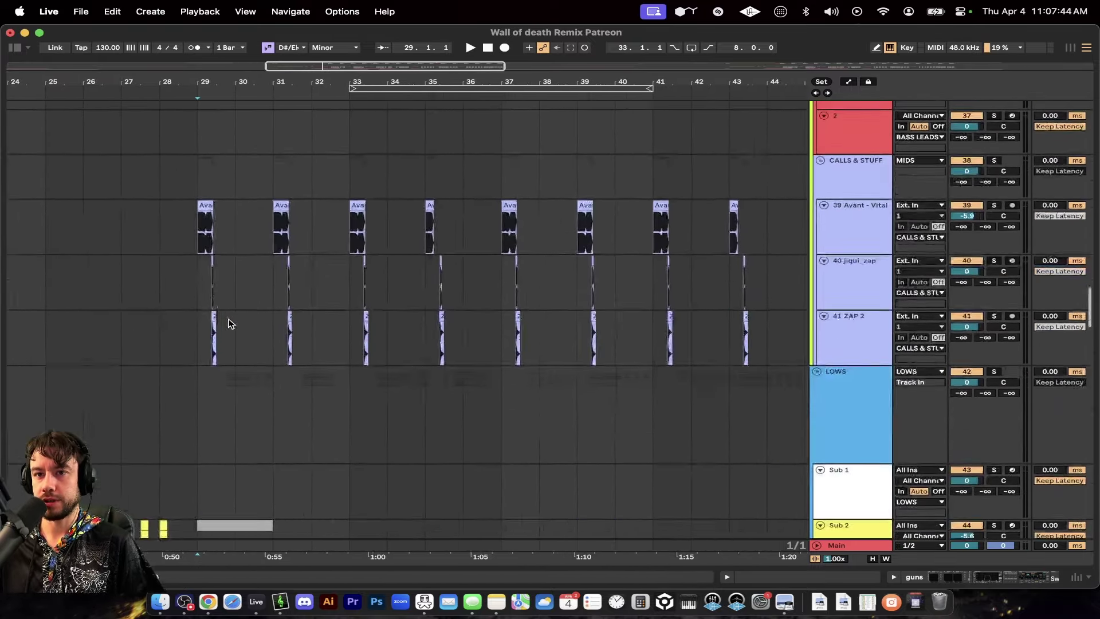
{"action": "scroll", "coordinate": [195, 377], "scroll_direction": "up", "scroll_amount": 20}
{"action": "scroll", "coordinate": [320, 254], "scroll_direction": "down", "scroll_amount": 3}
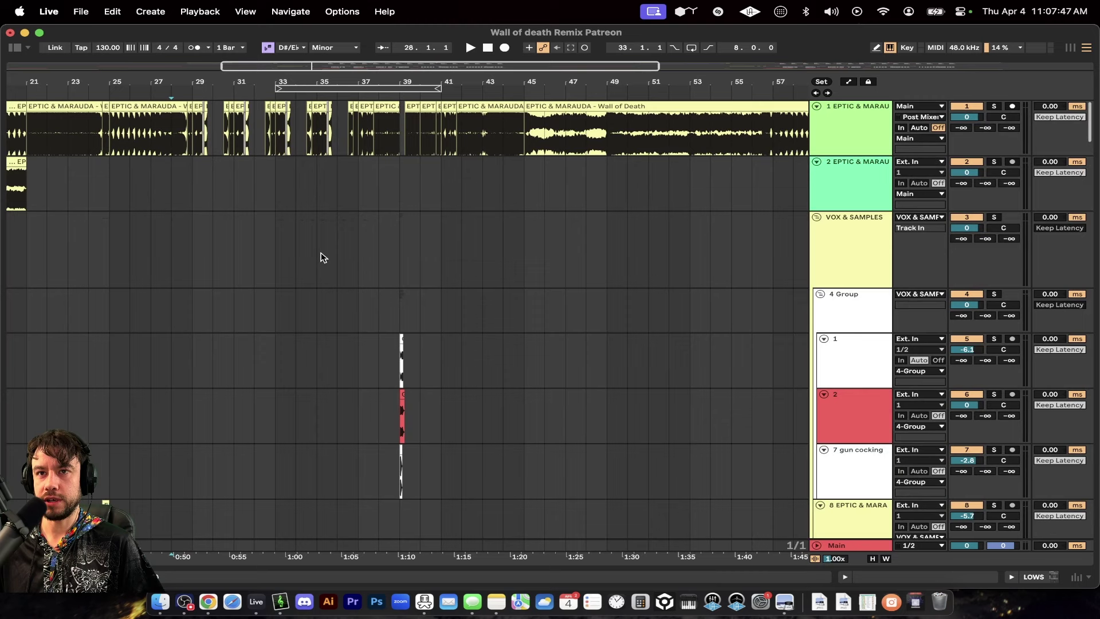
Collapse all tracks and mark out the drop from bar 29 to 41, extending the range to bar 45
{"action": "left_click", "coordinate": [308, 264]}
{"action": "key", "text": "alt+u"}
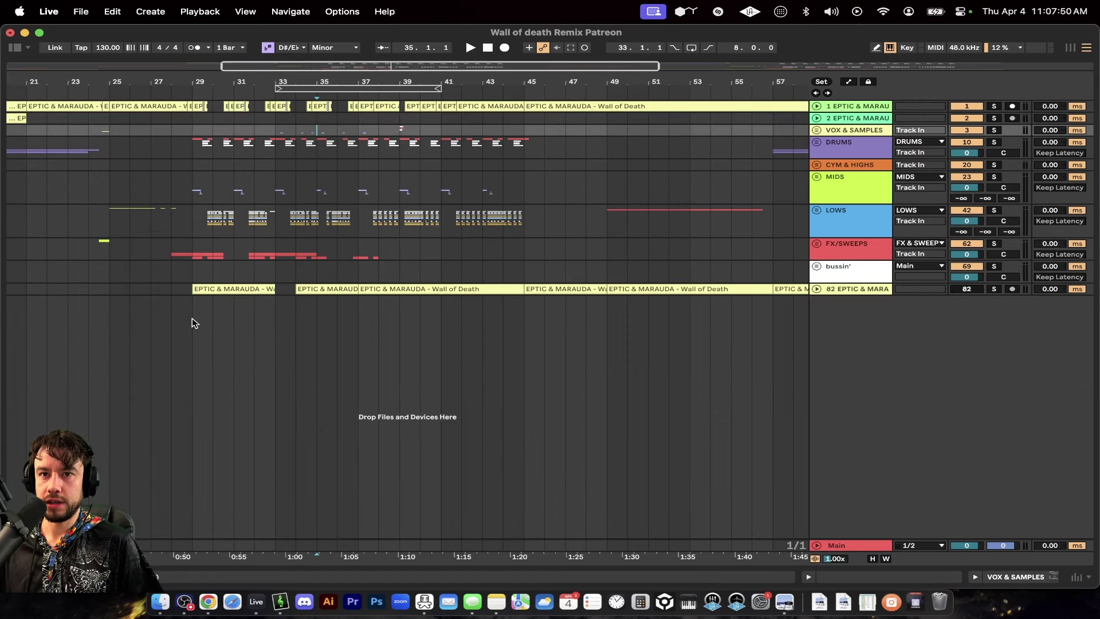
{"action": "left_click_drag", "start_coordinate": [193, 290], "coordinate": [441, 46]}
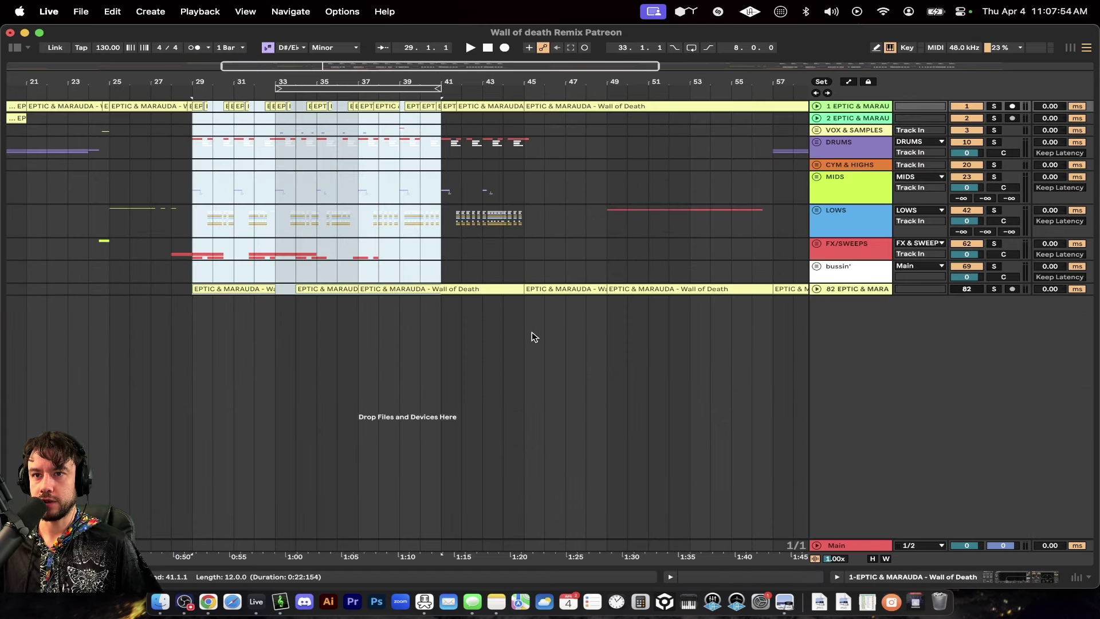
{"action": "left_click_drag", "start_coordinate": [525, 291], "coordinate": [192, 6]}
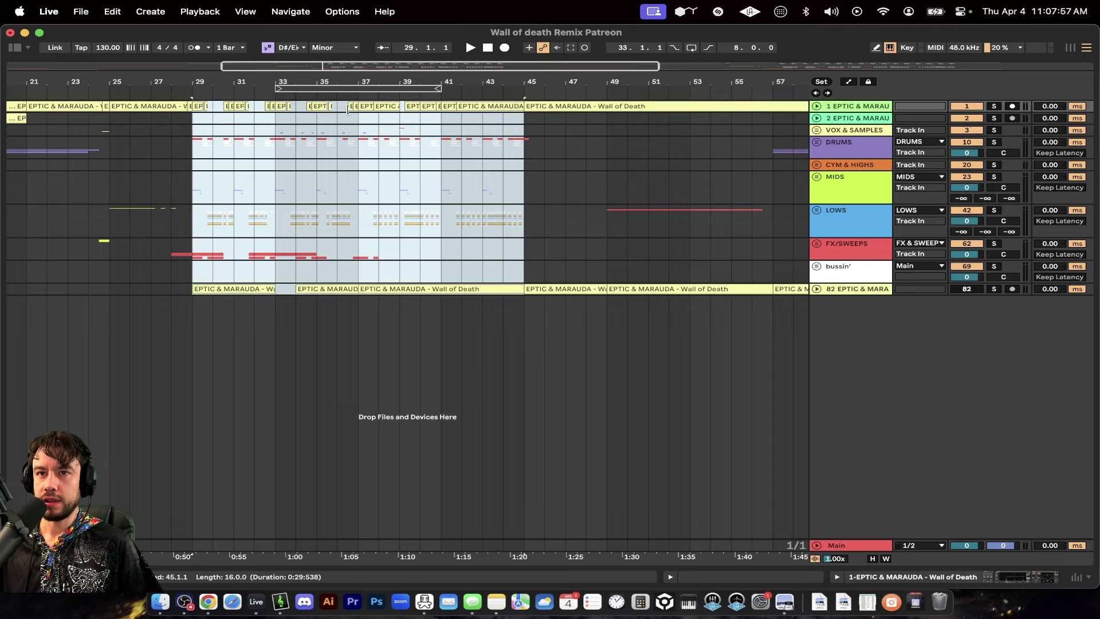
Add a locator at bar 37
{"action": "right_click", "coordinate": [363, 96]}
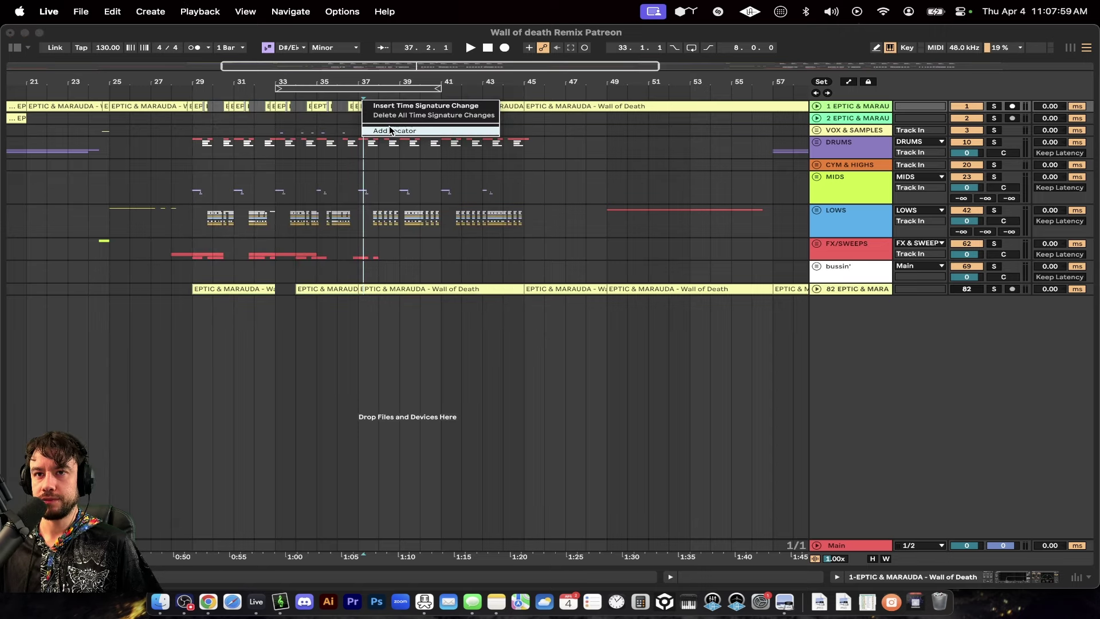
{"action": "left_click", "coordinate": [379, 130]}
{"action": "left_click_drag", "start_coordinate": [369, 92], "coordinate": [364, 97]}
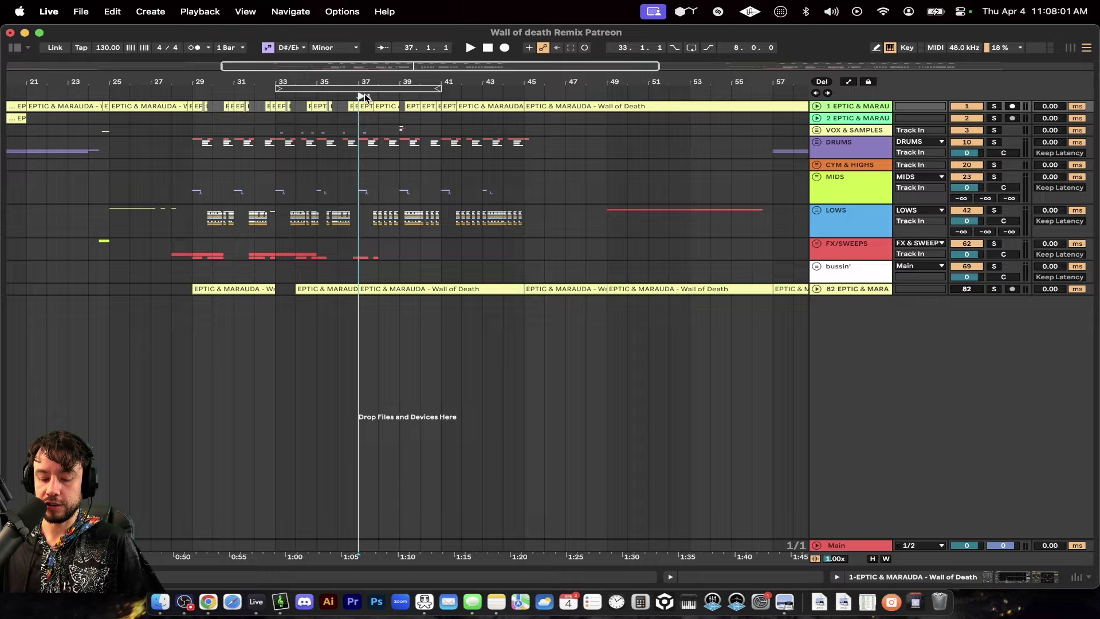
Unfold all tracks and play the soloed EPTIC & MARAUDA song chops on the first track around bars 37 to 39
{"action": "key", "text": "alt+u"}
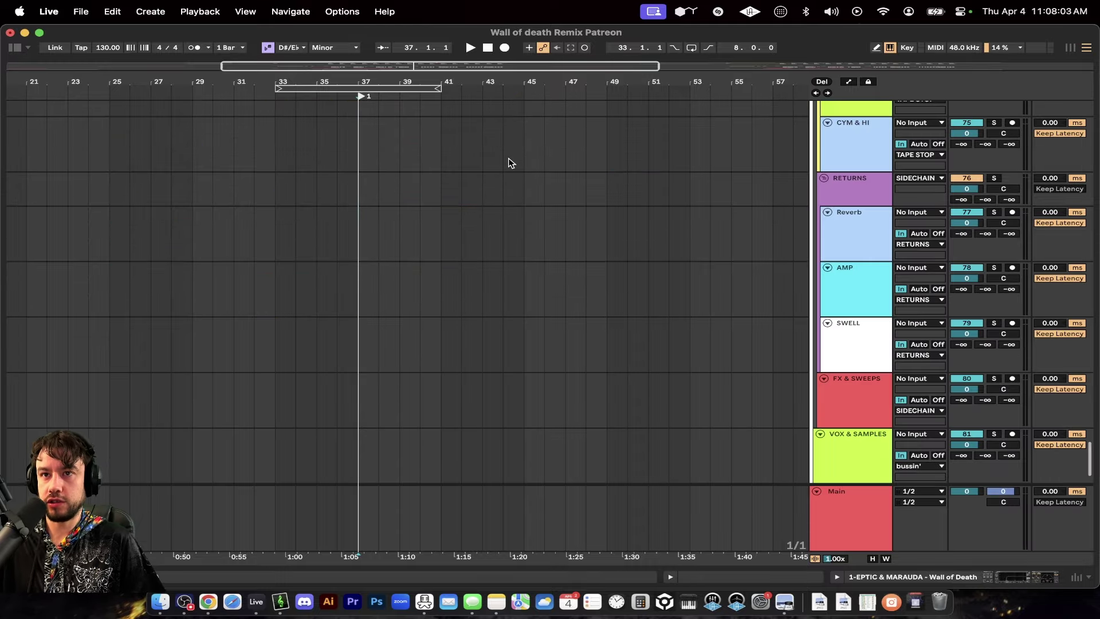
{"action": "scroll", "coordinate": [435, 172], "scroll_direction": "up", "scroll_amount": 15}
{"action": "scroll", "coordinate": [434, 171], "scroll_direction": "up", "scroll_amount": 10}
{"action": "scroll", "coordinate": [354, 170], "scroll_direction": "up", "scroll_amount": 4}
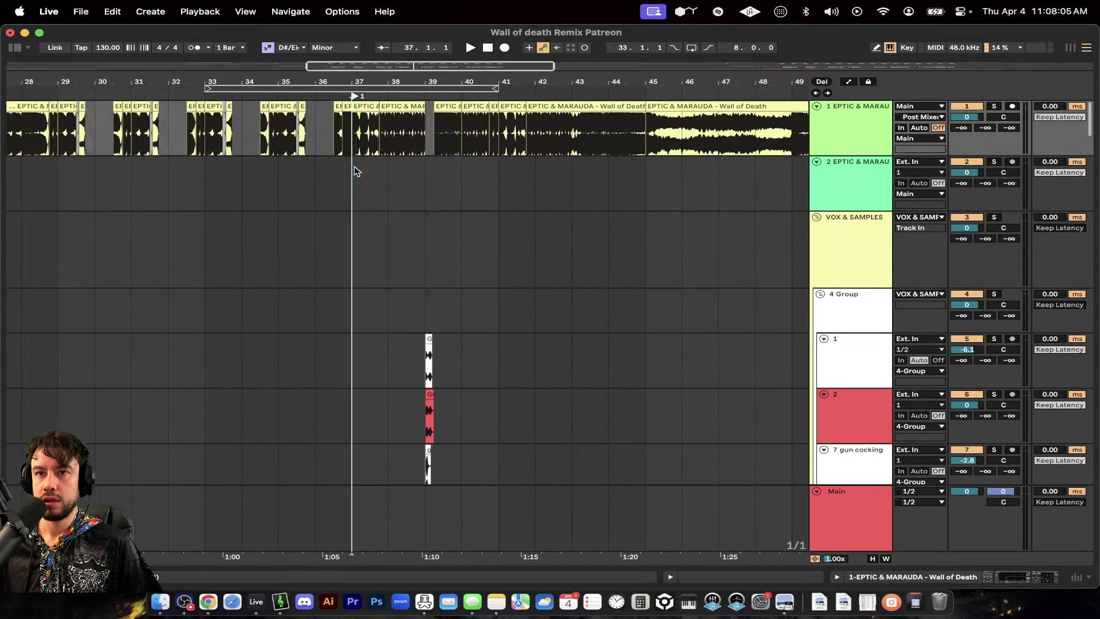
{"action": "left_click", "coordinate": [425, 107]}
{"action": "key", "text": "space"}
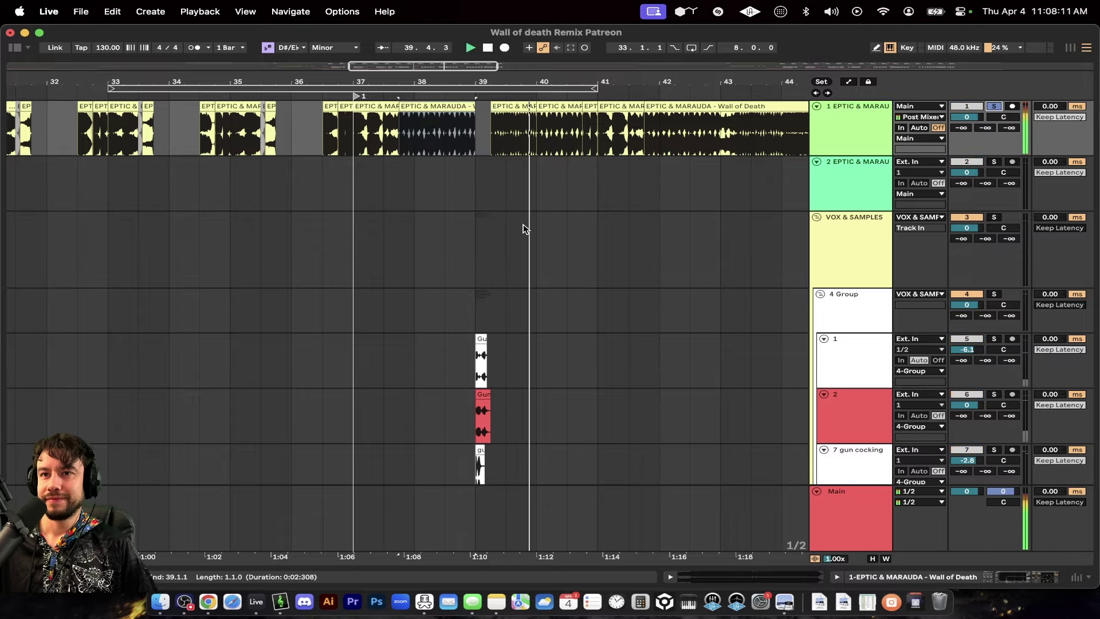
Examine the song chops between bars 37 and 41 and check the EQ Eight low cut on the first track
{"action": "scroll", "coordinate": [416, 127], "scroll_direction": "up", "scroll_amount": 3}
{"action": "scroll", "coordinate": [417, 129], "scroll_direction": "up", "scroll_amount": 2}
{"action": "scroll", "coordinate": [628, 123], "scroll_direction": "right", "scroll_amount": 2}
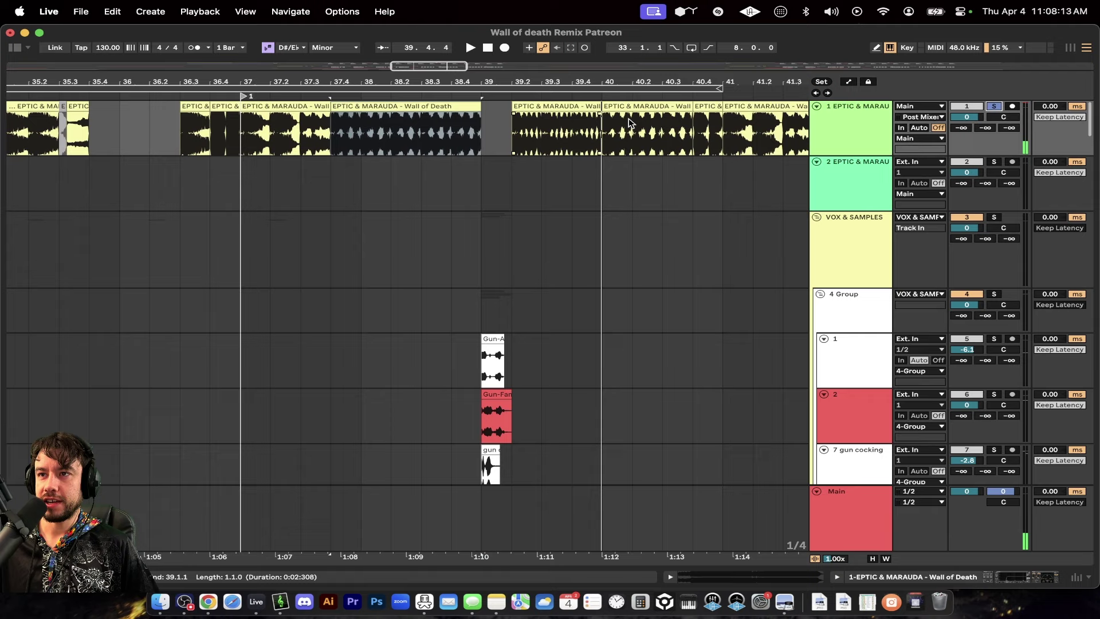
{"action": "double_click", "coordinate": [869, 128]}
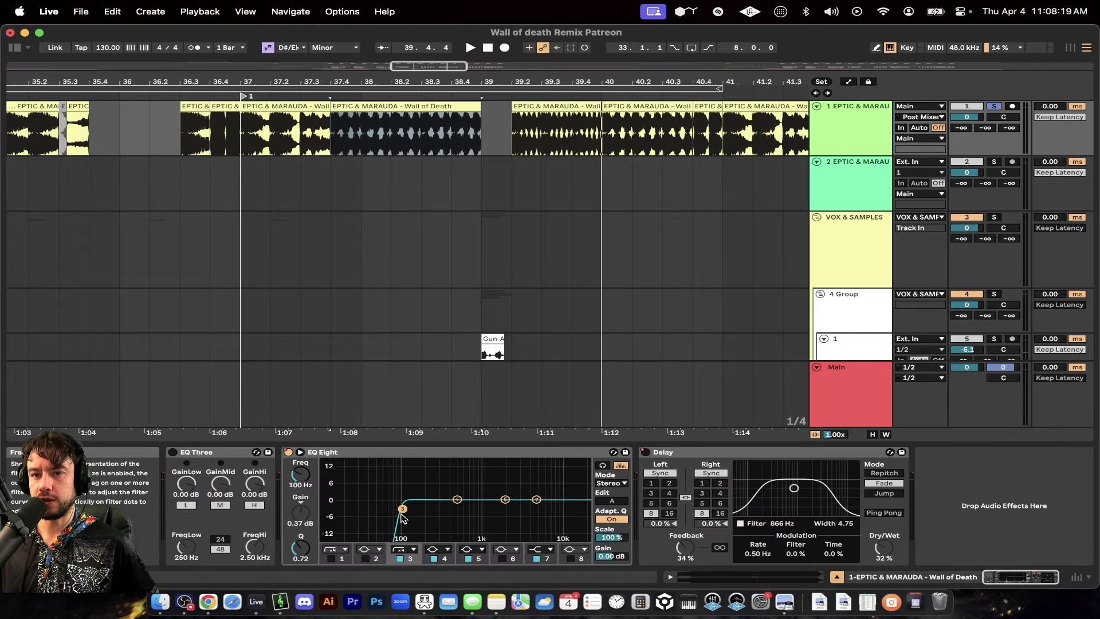
{"action": "key", "text": "super+alt+l"}
Play the gun tracks from the locator at bar 37
{"action": "scroll", "coordinate": [361, 247], "scroll_direction": "down", "scroll_amount": 20}
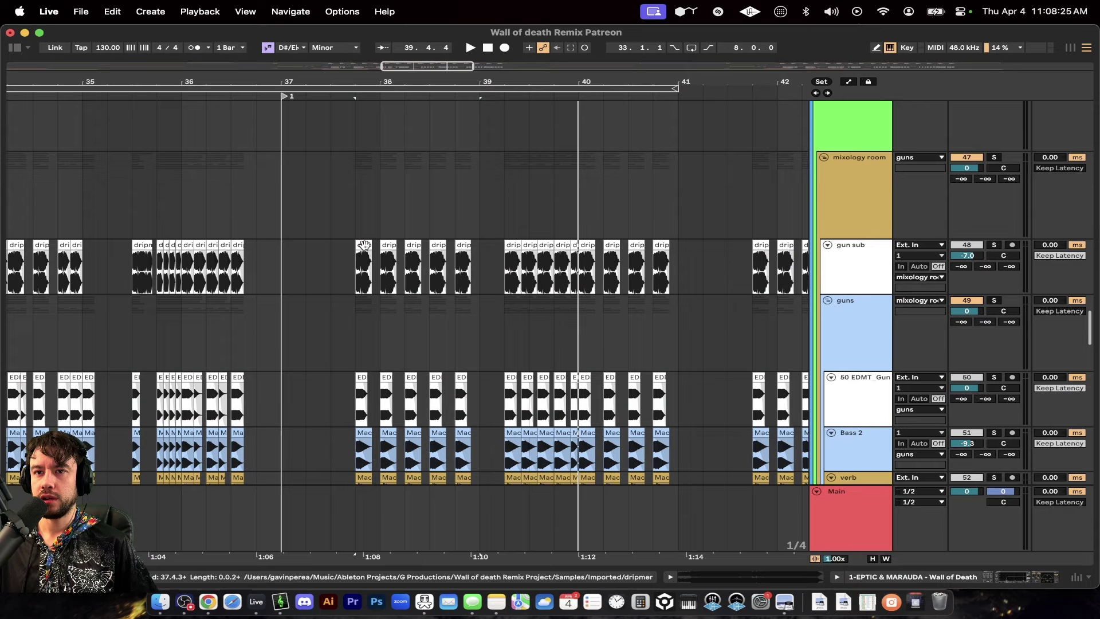
{"action": "scroll", "coordinate": [361, 246], "scroll_direction": "up", "scroll_amount": 3}
{"action": "left_click", "coordinate": [279, 239]}
{"action": "scroll", "coordinate": [470, 261], "scroll_direction": "up", "scroll_amount": 1}
{"action": "key", "text": "space"}
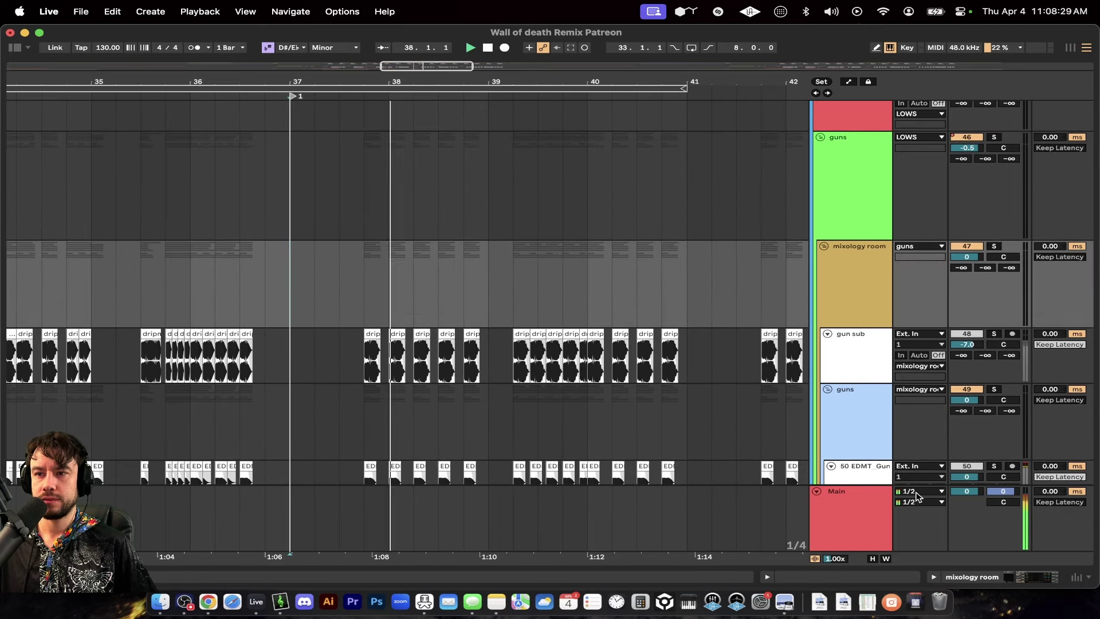
Collapse the Main track and replay the drop from bar 37 with the gun tracks in view
{"action": "left_click", "coordinate": [816, 491]}
{"action": "scroll", "coordinate": [664, 338], "scroll_direction": "up", "scroll_amount": 1}
{"action": "scroll", "coordinate": [666, 338], "scroll_direction": "up", "scroll_amount": 3}
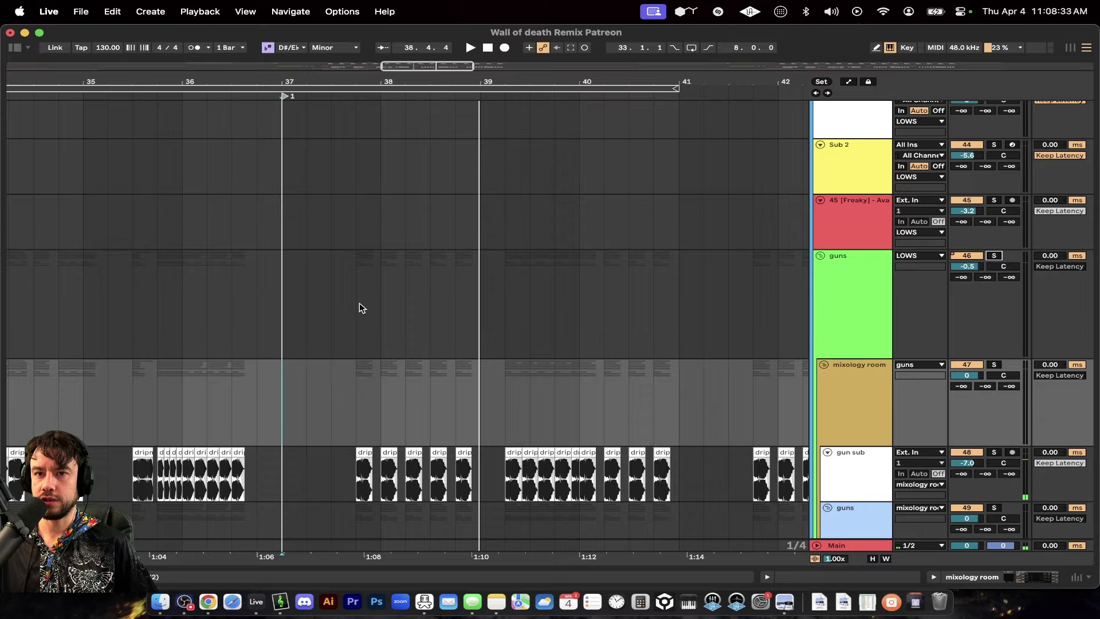
{"action": "scroll", "coordinate": [359, 308], "scroll_direction": "down", "scroll_amount": 3}
{"action": "key", "text": "space"}
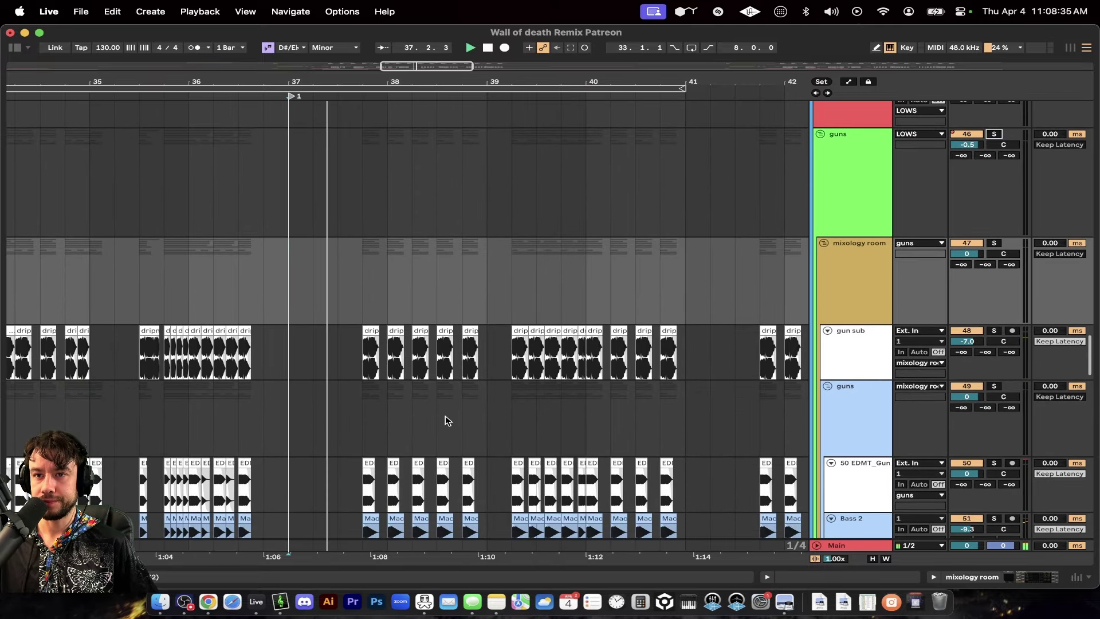
Follow playback of the gun sub, bass and verb clips from bar 37 to bar 42, and stop it there
{"action": "scroll", "coordinate": [481, 418], "scroll_direction": "down", "scroll_amount": 1}
{"action": "scroll", "coordinate": [481, 418], "scroll_direction": "right", "scroll_amount": 1}
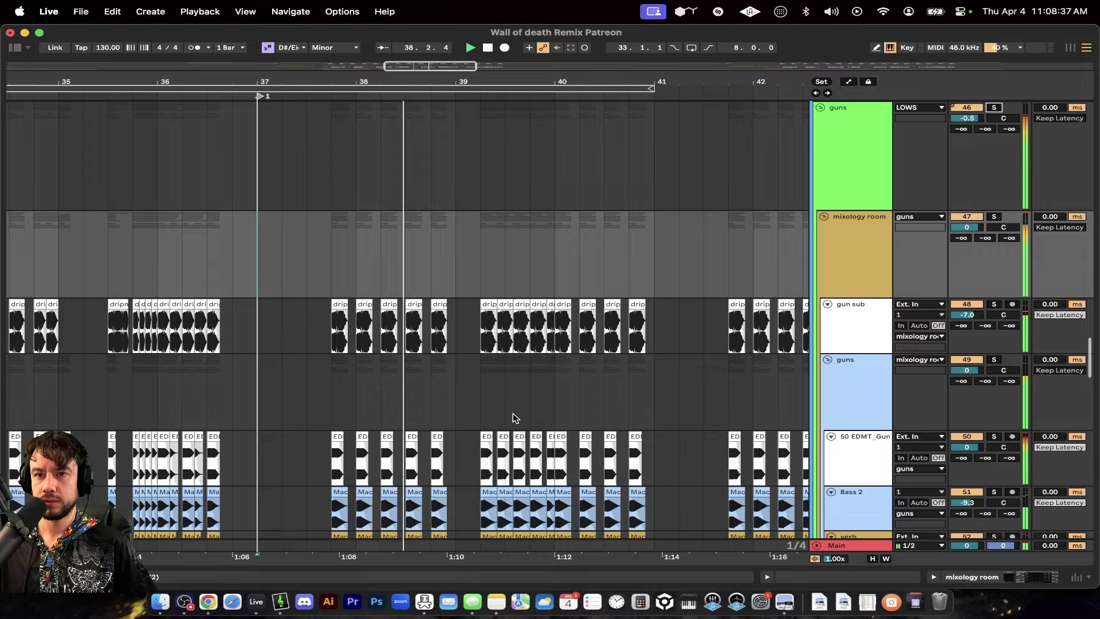
{"action": "scroll", "coordinate": [513, 414], "scroll_direction": "right", "scroll_amount": 4}
{"action": "scroll", "coordinate": [572, 404], "scroll_direction": "down", "scroll_amount": 1}
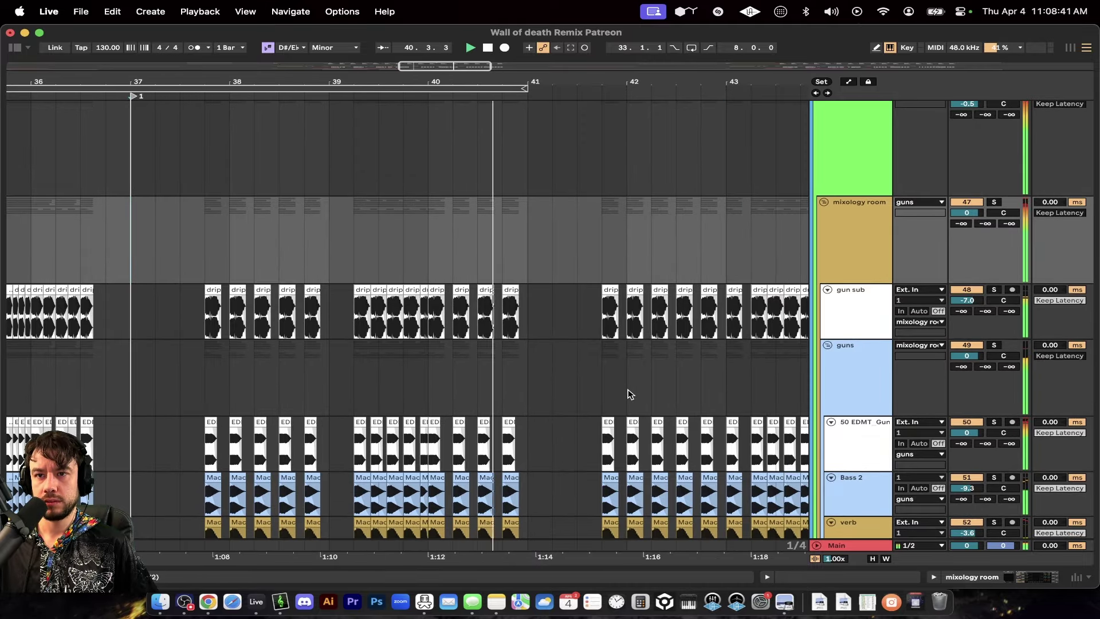
{"action": "scroll", "coordinate": [630, 394], "scroll_direction": "down", "scroll_amount": 2}
{"action": "scroll", "coordinate": [629, 394], "scroll_direction": "right", "scroll_amount": 3}
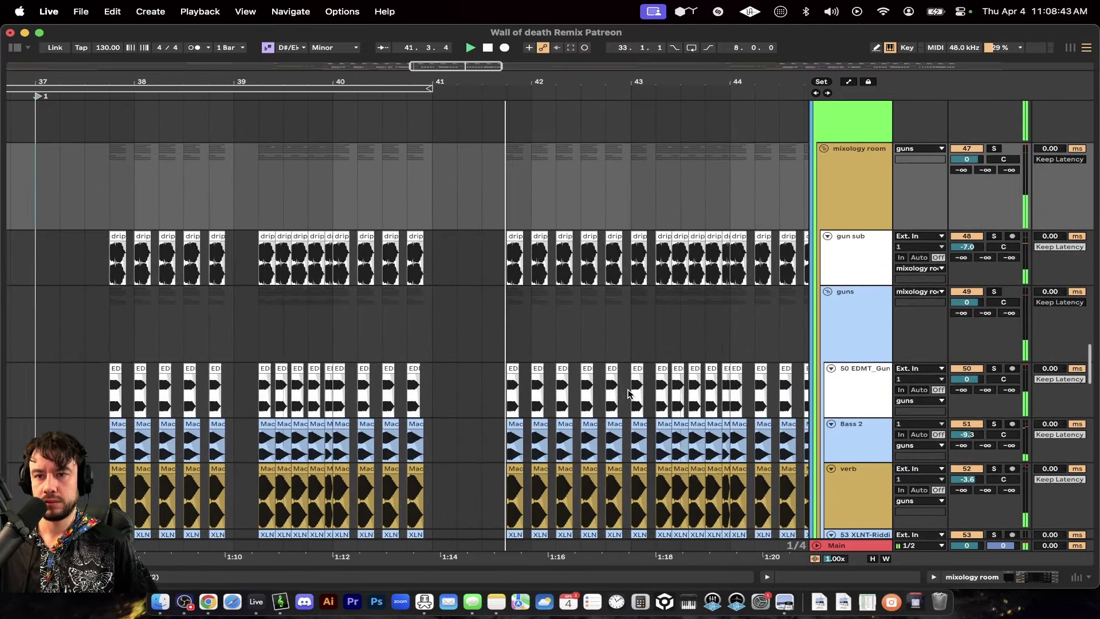
{"action": "scroll", "coordinate": [629, 394], "scroll_direction": "down", "scroll_amount": 1}
{"action": "scroll", "coordinate": [630, 394], "scroll_direction": "right", "scroll_amount": 3}
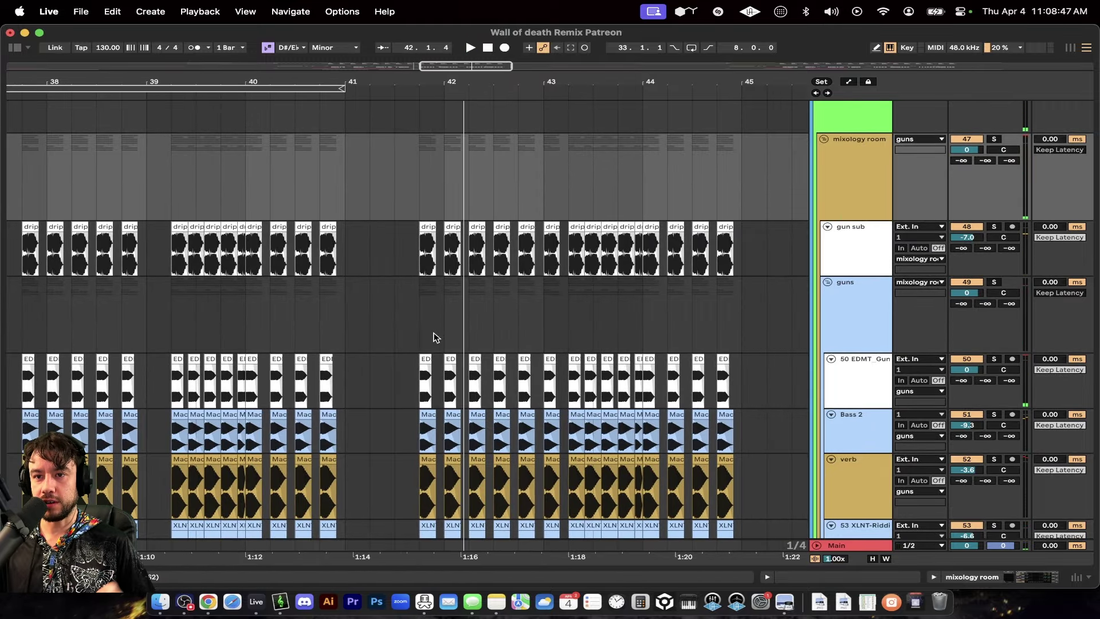
Examine the gun sub, EDMT_Gun, Bass 2, verb and XLNT-Riddim clips up close around bars 41 to 43
{"action": "scroll", "coordinate": [434, 337], "scroll_direction": "down", "scroll_amount": 4}
{"action": "scroll", "coordinate": [486, 377], "scroll_direction": "up", "scroll_amount": 4}
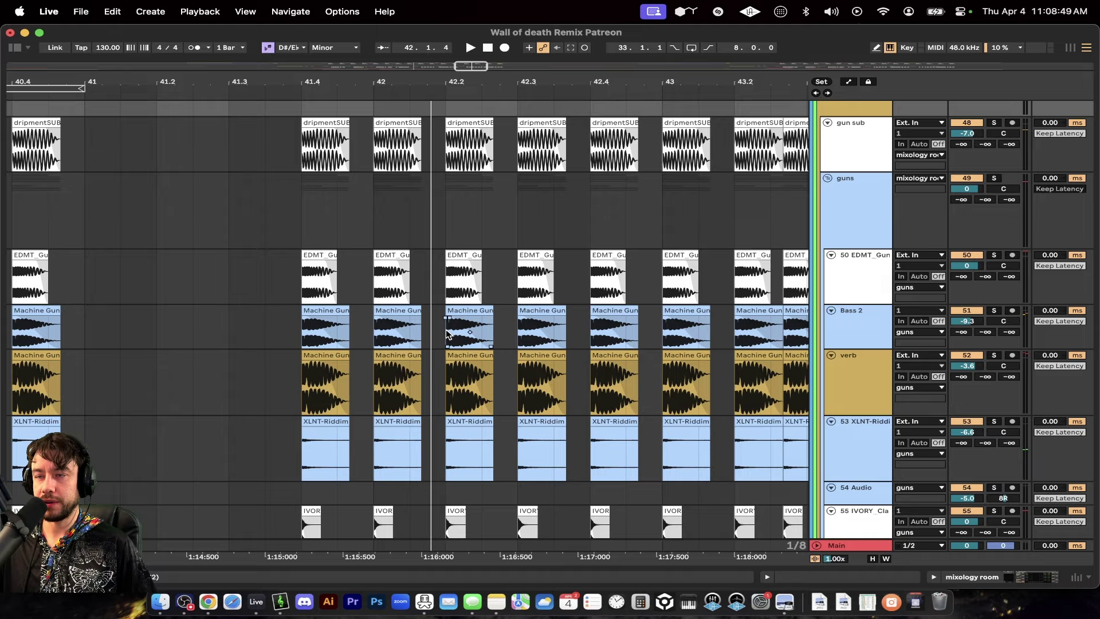
{"action": "scroll", "coordinate": [447, 332], "scroll_direction": "up", "scroll_amount": 2}
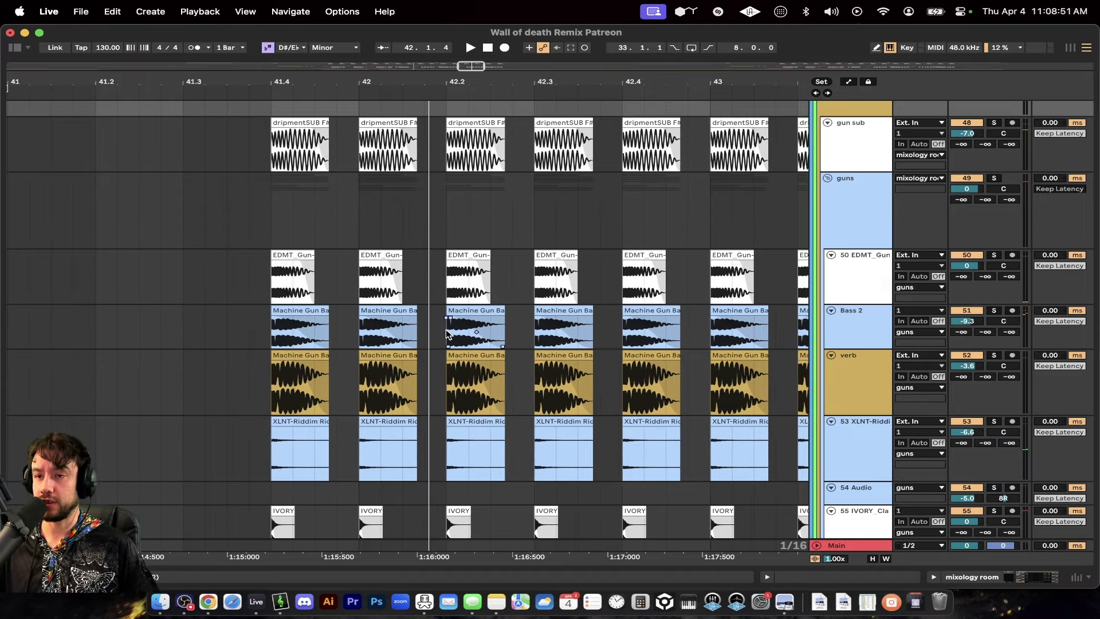
{"action": "scroll", "coordinate": [447, 332], "scroll_direction": "up", "scroll_amount": 5}
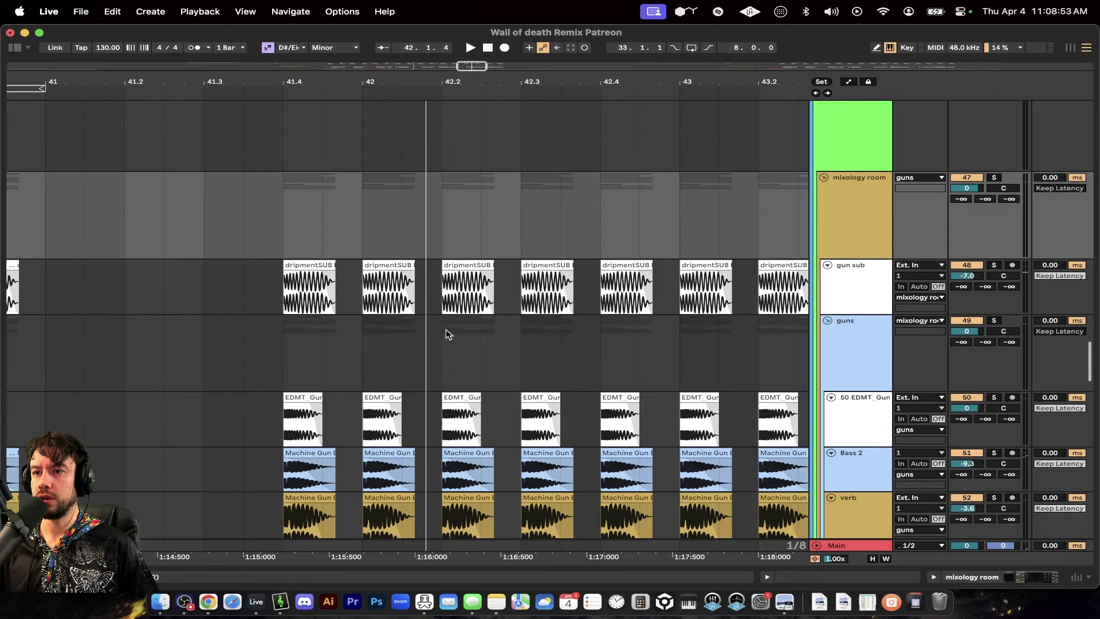
{"action": "scroll", "coordinate": [446, 329], "scroll_direction": "down", "scroll_amount": 5}
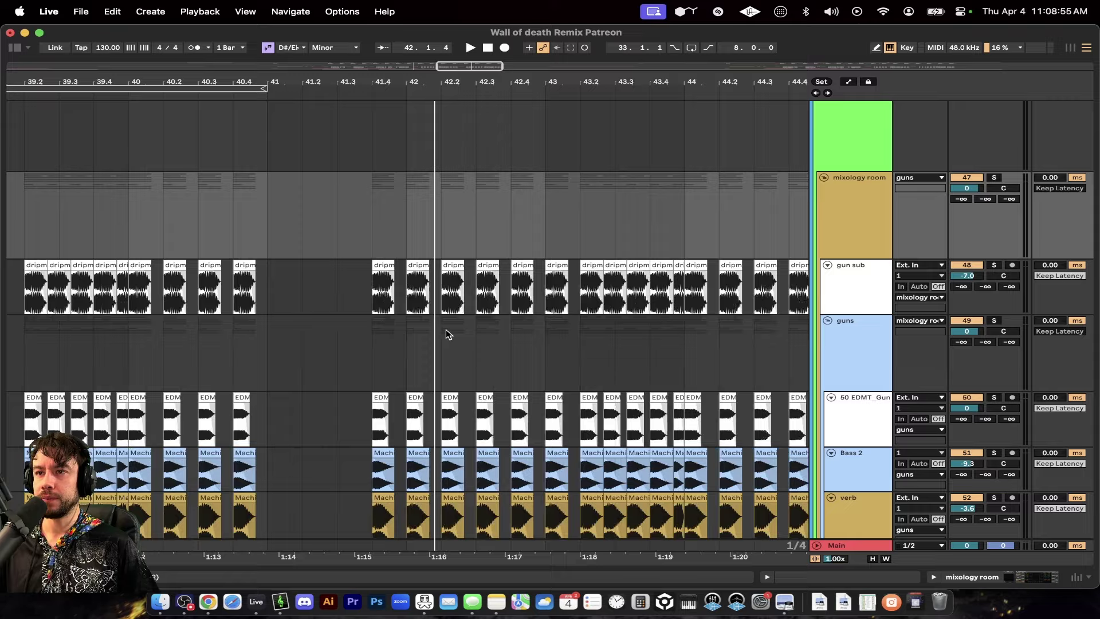
{"action": "scroll", "coordinate": [446, 329], "scroll_direction": "up", "scroll_amount": 6}
{"action": "scroll", "coordinate": [445, 329], "scroll_direction": "down", "scroll_amount": 3}
Go through the gun layers by selecting the guns group, Bass 2, verb and 53 XLNT-Riddim tracks
{"action": "left_click", "coordinate": [834, 299]}
{"action": "scroll", "coordinate": [848, 310], "scroll_direction": "down", "scroll_amount": 5}
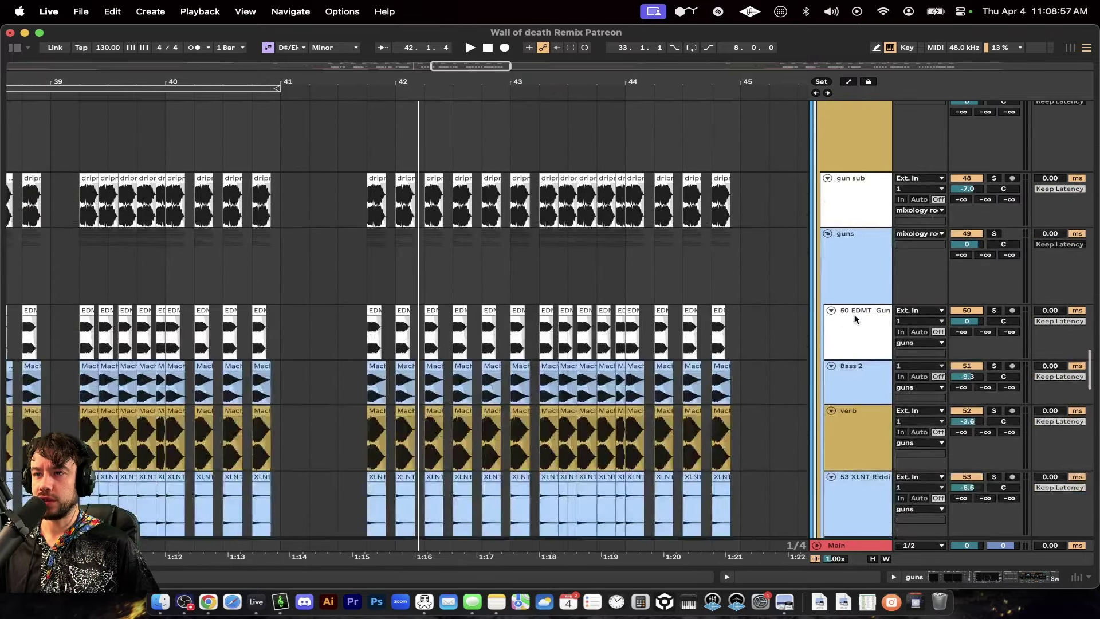
{"action": "scroll", "coordinate": [840, 334], "scroll_direction": "down", "scroll_amount": 4}
{"action": "left_click", "coordinate": [845, 226]}
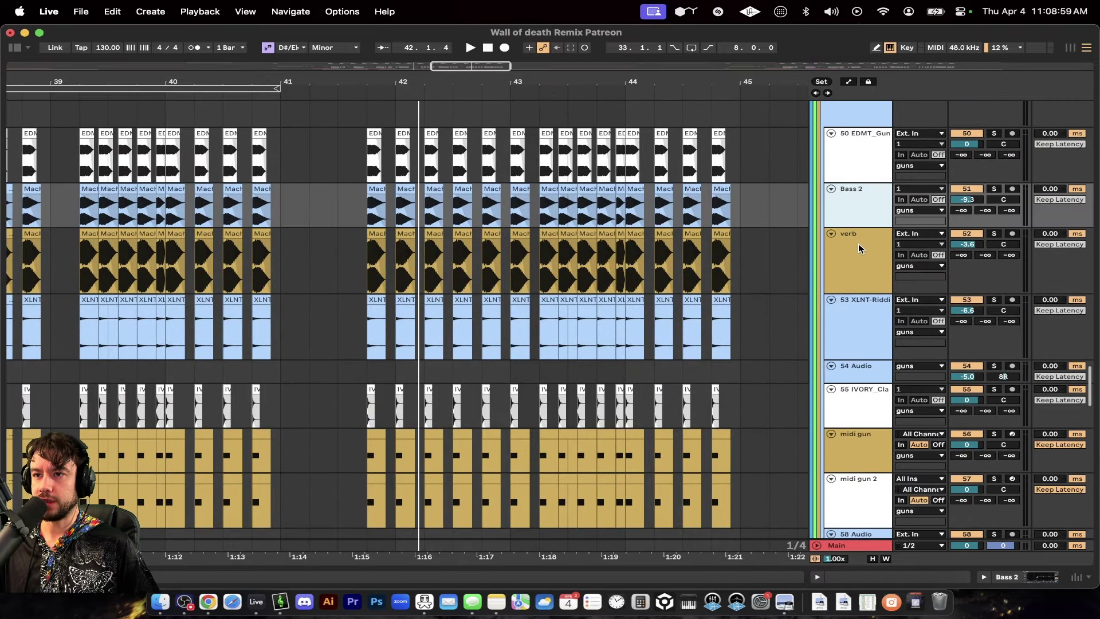
{"action": "left_click", "coordinate": [858, 248]}
{"action": "left_click", "coordinate": [858, 305]}
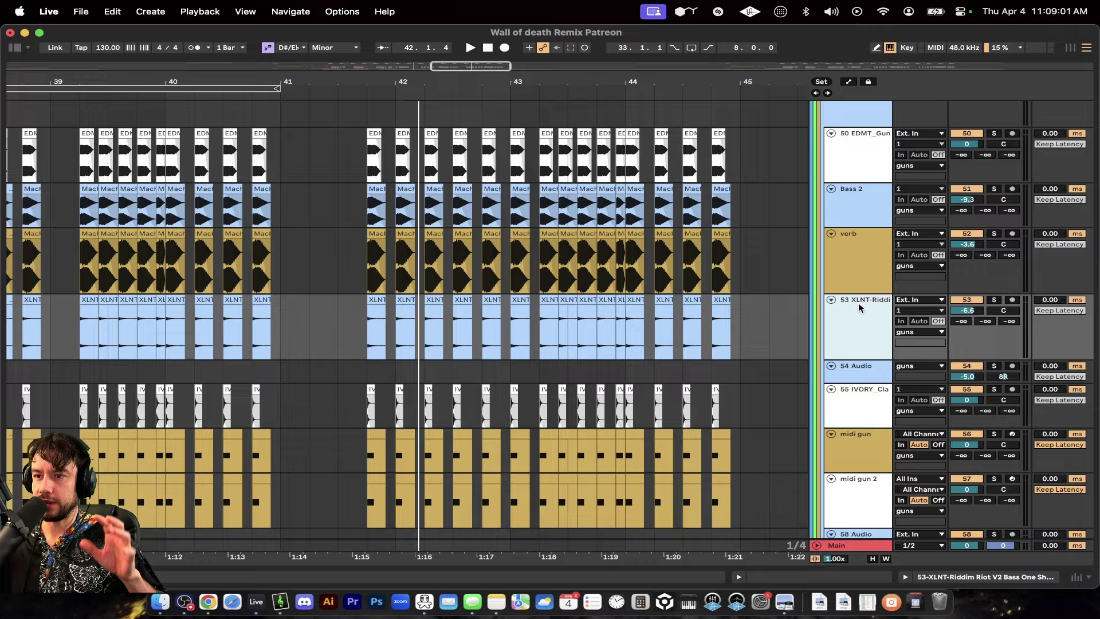
Return to the first track and examine its EPTIC & MARAUDA song chops across the drop, around bars 28 to 41
{"action": "scroll", "coordinate": [496, 351], "scroll_direction": "up", "scroll_amount": 10}
{"action": "scroll", "coordinate": [496, 352], "scroll_direction": "left", "scroll_amount": 2}
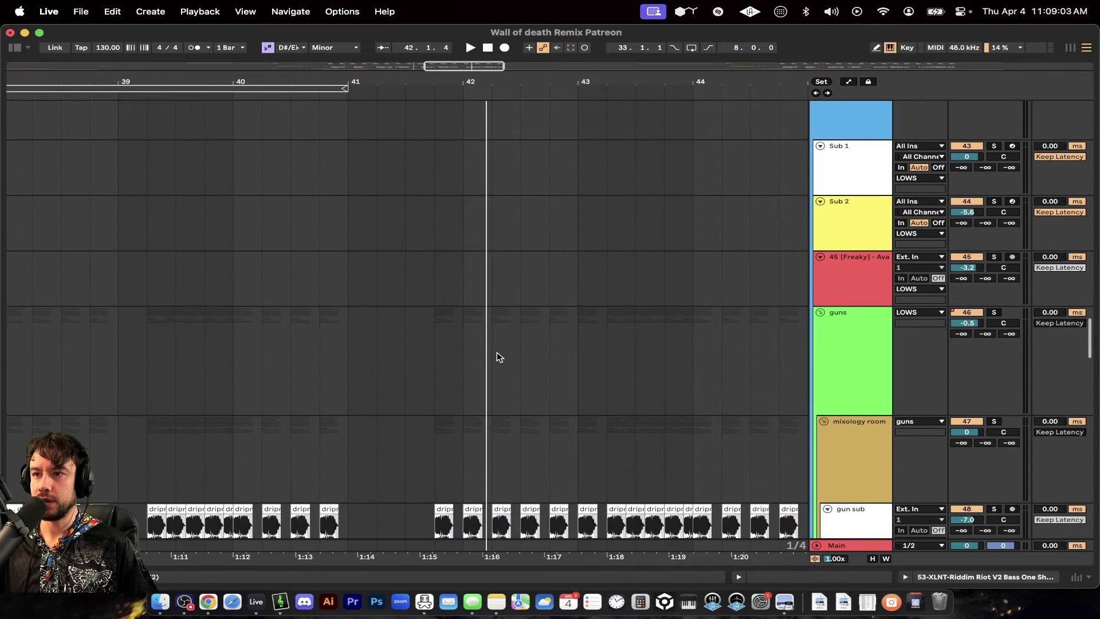
{"action": "scroll", "coordinate": [545, 379], "scroll_direction": "up", "scroll_amount": 15}
{"action": "scroll", "coordinate": [544, 379], "scroll_direction": "left", "scroll_amount": 2}
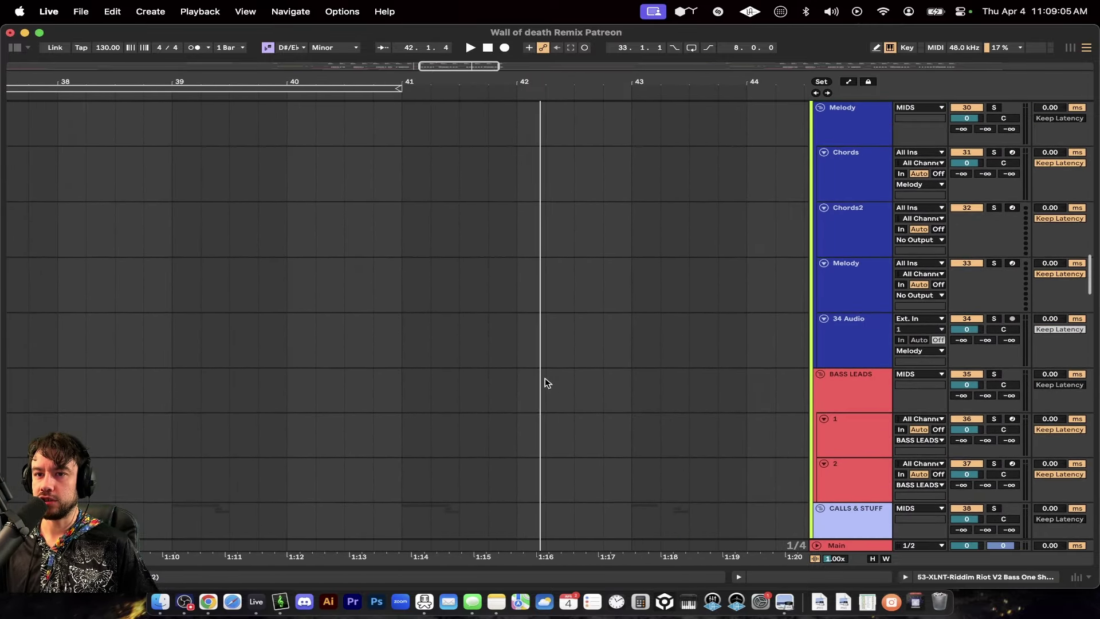
{"action": "scroll", "coordinate": [545, 376], "scroll_direction": "down", "scroll_amount": 15}
{"action": "scroll", "coordinate": [545, 377], "scroll_direction": "down", "scroll_amount": 3, "text": "super"}
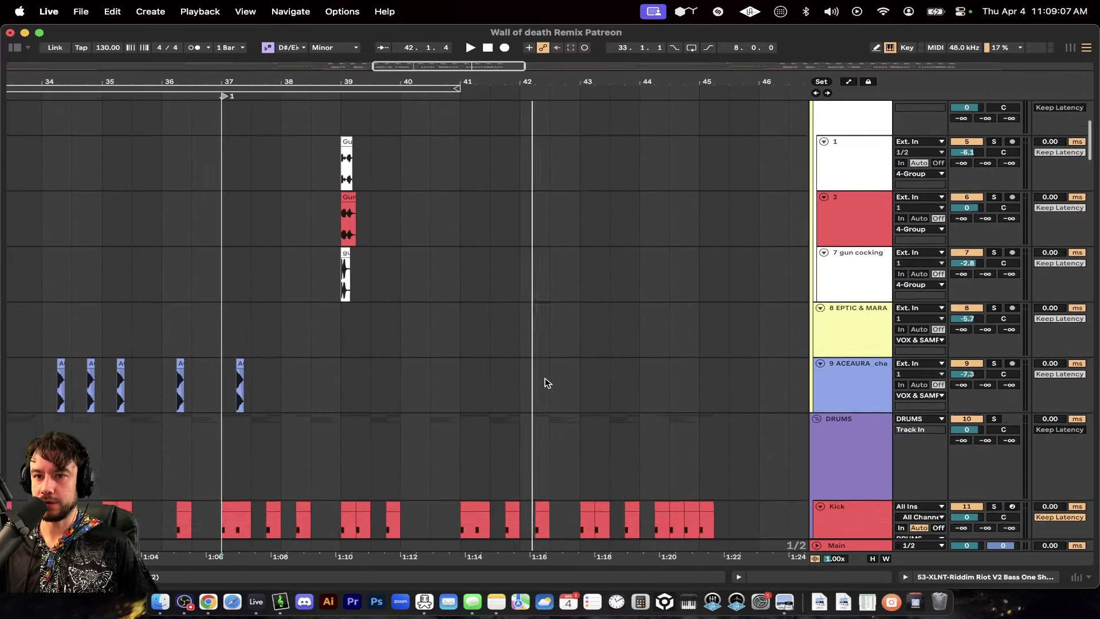
{"action": "scroll", "coordinate": [545, 377], "scroll_direction": "up", "scroll_amount": 20}
{"action": "scroll", "coordinate": [545, 377], "scroll_direction": "down", "scroll_amount": 3, "text": "super"}
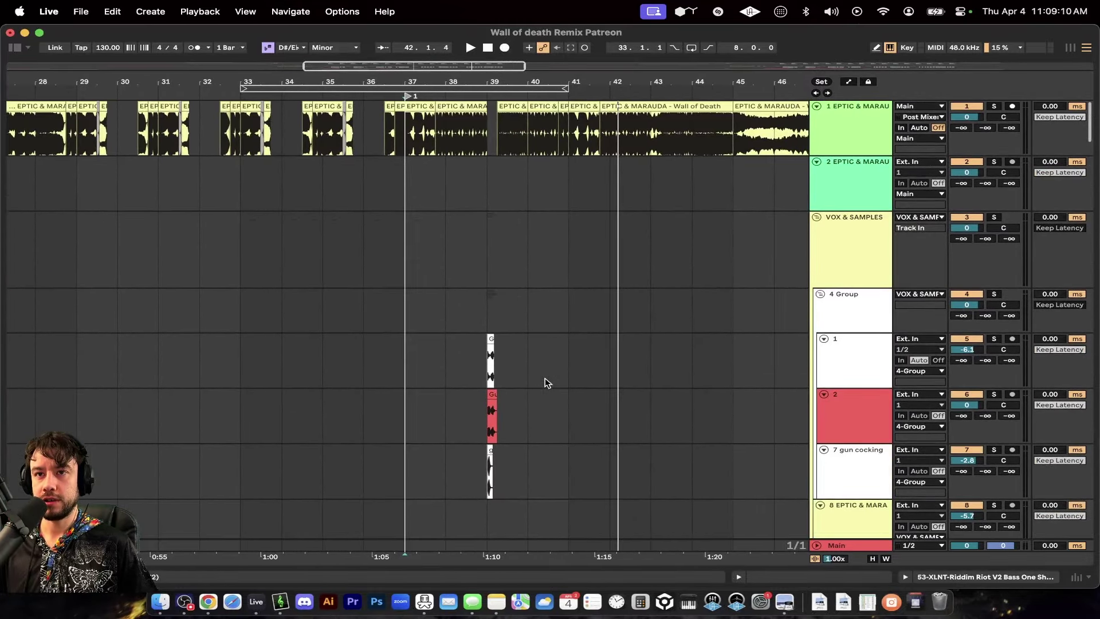
{"action": "left_click_drag", "start_coordinate": [194, 132], "coordinate": [585, 136]}
{"action": "scroll", "coordinate": [587, 137], "scroll_direction": "up", "scroll_amount": 5, "text": "super"}
{"action": "left_click", "coordinate": [299, 132]}
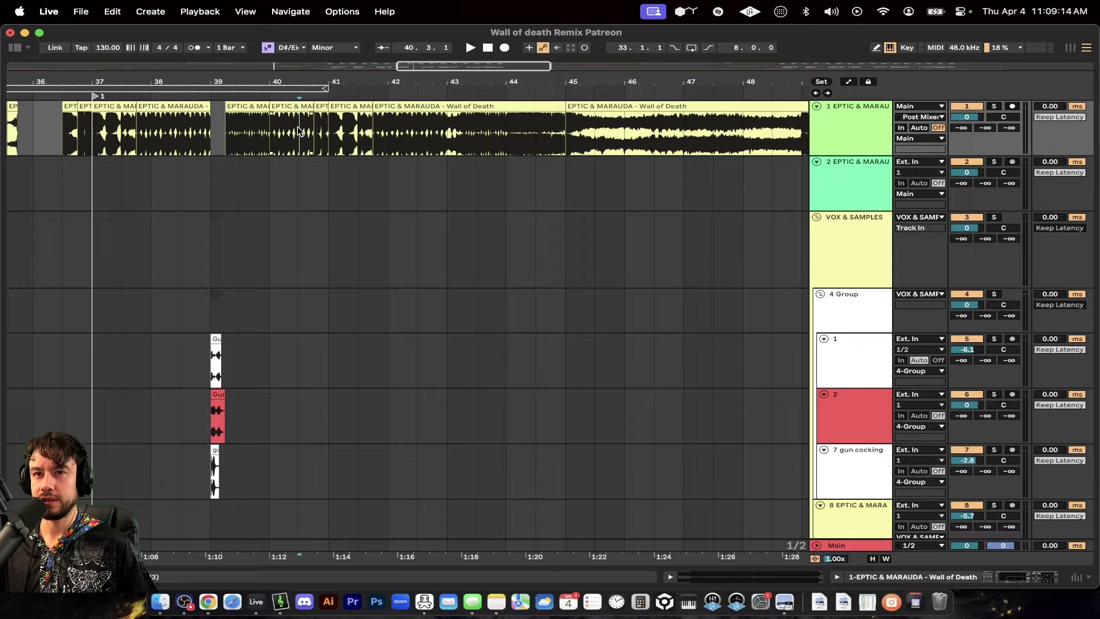
{"action": "scroll", "coordinate": [297, 131], "scroll_direction": "left", "scroll_amount": 3}
{"action": "scroll", "coordinate": [297, 131], "scroll_direction": "down", "scroll_amount": 6, "text": "super"}
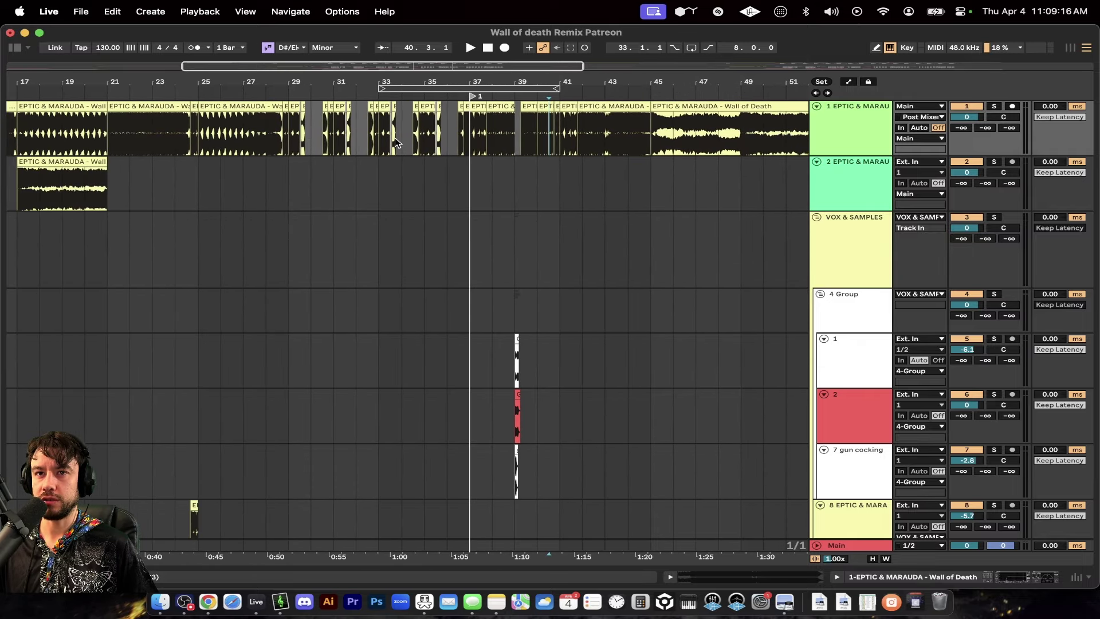
Open the Wall of Death clip at bar 17 on the first track and check its warp BPM against the project tempo
{"action": "scroll", "coordinate": [355, 129], "scroll_direction": "up", "scroll_amount": 4, "text": "super"}
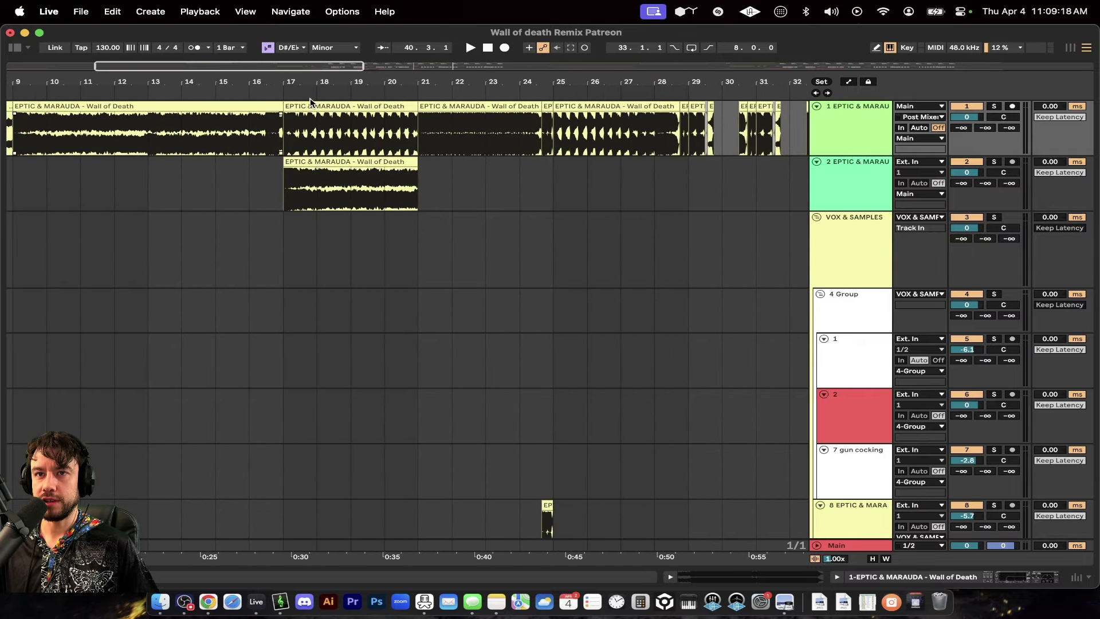
{"action": "left_click", "coordinate": [337, 106]}
{"action": "double_click", "coordinate": [337, 106]}
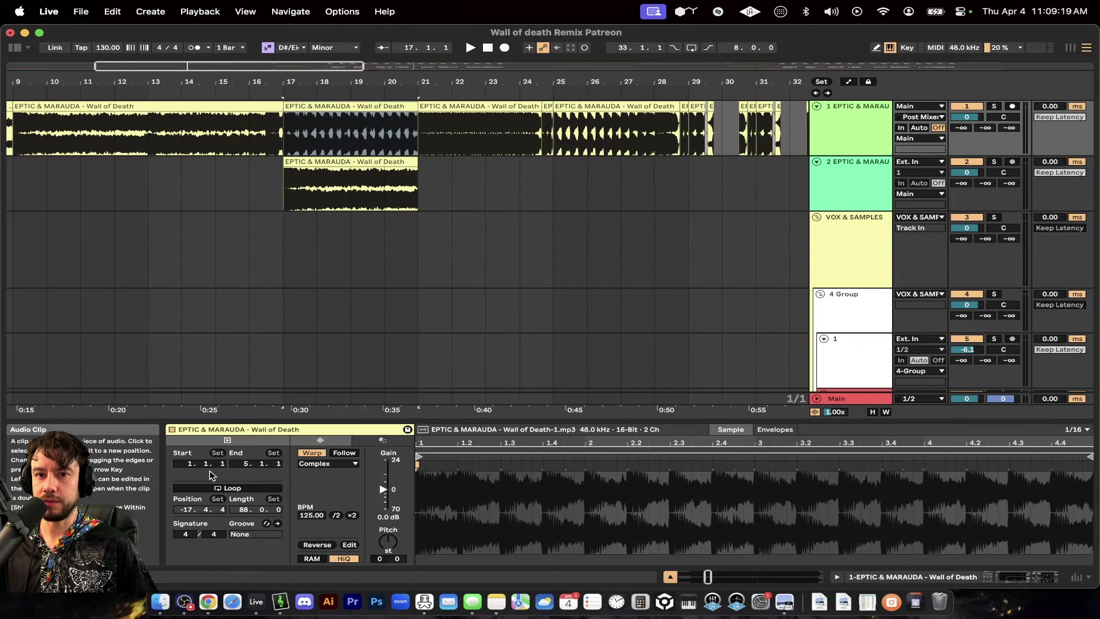
{"action": "left_click", "coordinate": [306, 516]}
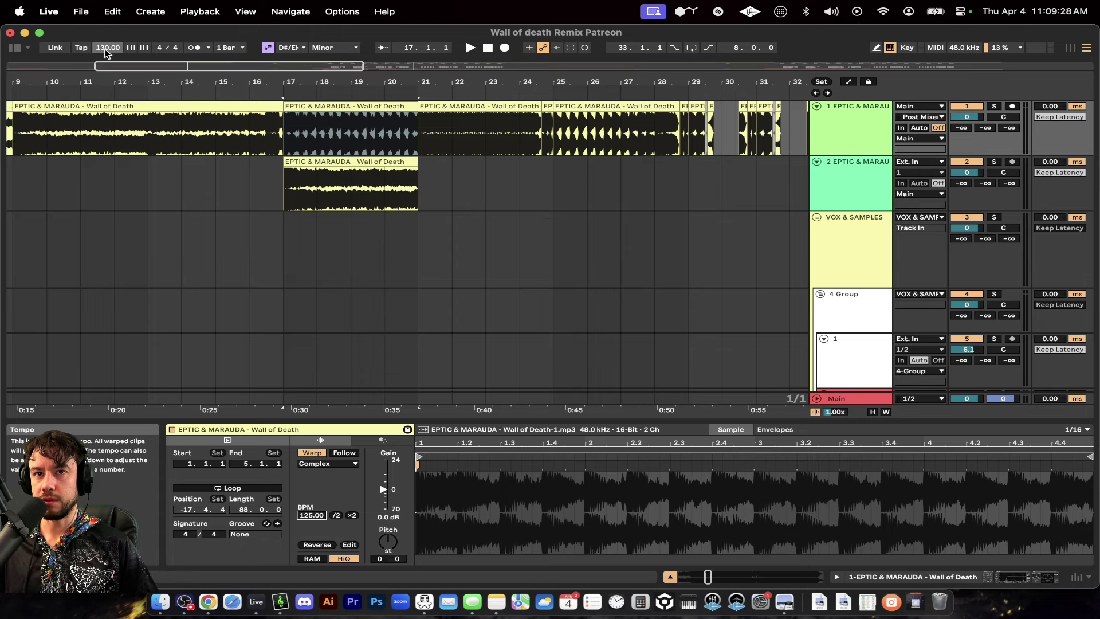
{"action": "left_click", "coordinate": [325, 196]}
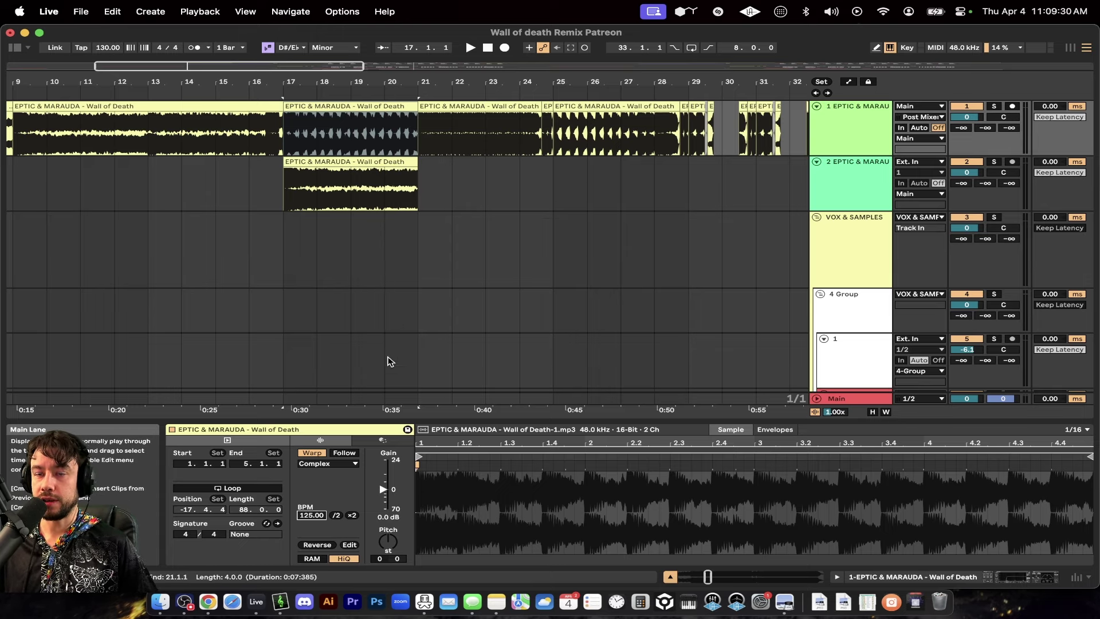
Hide the clip details and look over all tracks of the full arrangement, down to FX/SWEEPS and back to the drums
{"action": "double_click", "coordinate": [359, 419]}
{"action": "key", "text": "minus"}
{"action": "key", "text": "minus"}
{"action": "key", "text": "minus"}
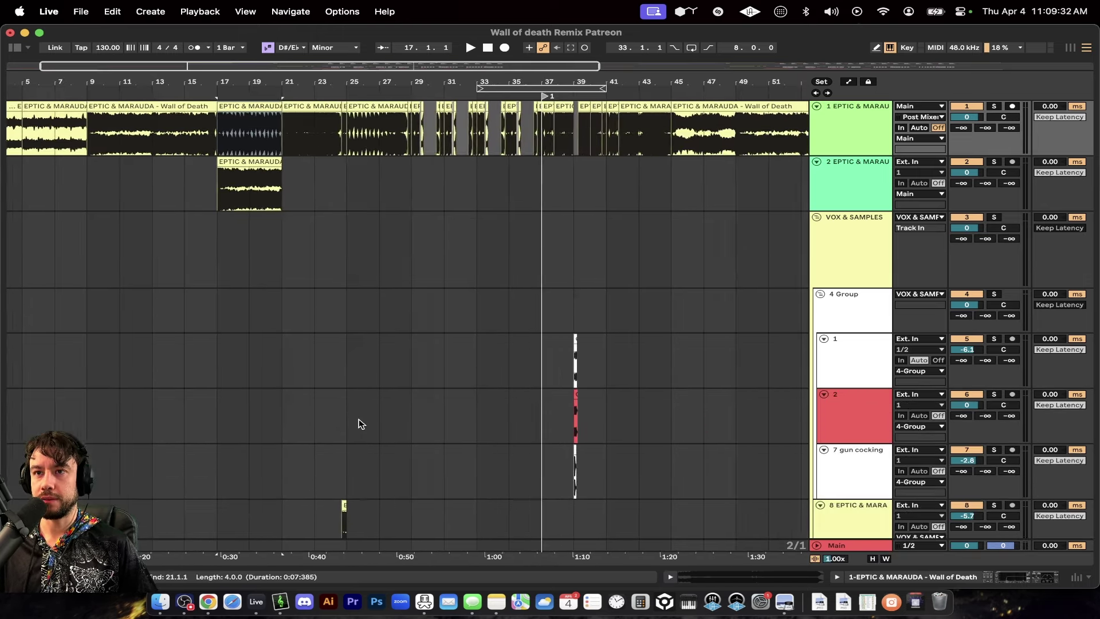
{"action": "scroll", "coordinate": [205, 332], "scroll_direction": "down", "scroll_amount": 20}
{"action": "scroll", "coordinate": [206, 332], "scroll_direction": "up", "scroll_amount": 20}
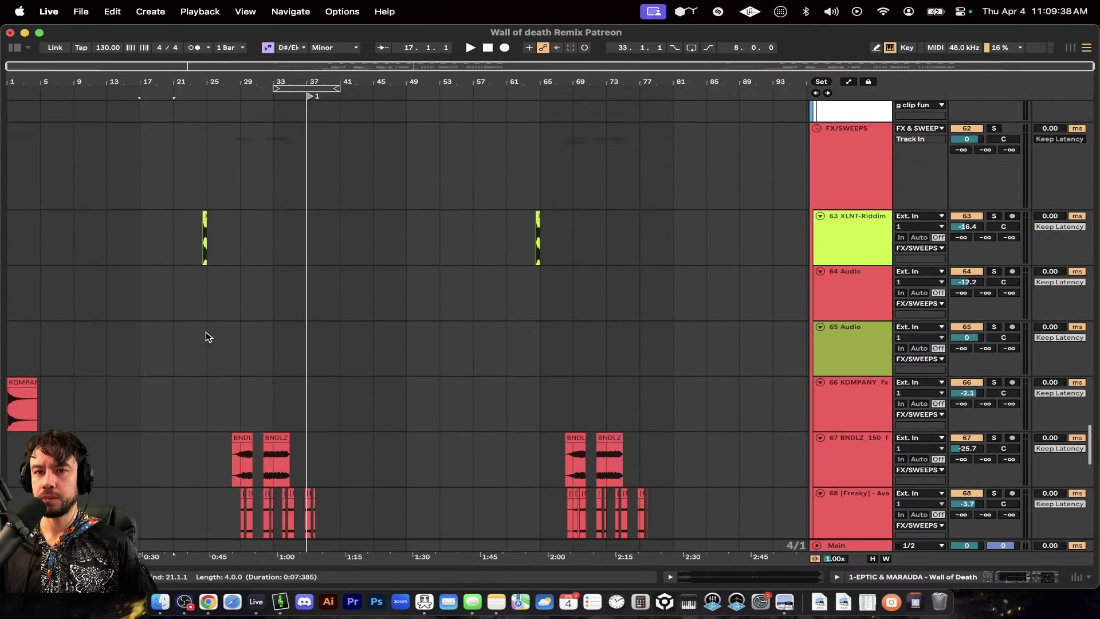
{"action": "scroll", "coordinate": [205, 331], "scroll_direction": "up", "scroll_amount": 20}
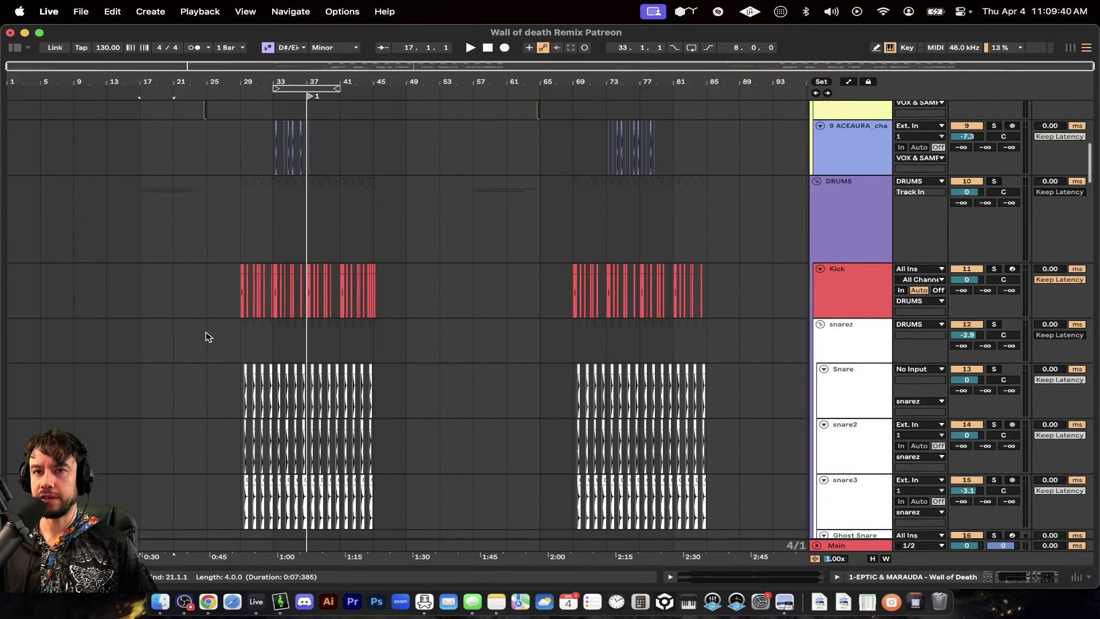
{"action": "scroll", "coordinate": [254, 339], "scroll_direction": "up", "scroll_amount": 2}
{"action": "scroll", "coordinate": [254, 339], "scroll_direction": "up", "scroll_amount": 5}
Place the insert marker at bar 29 on the DRUMS group and collapse all tracks to a compact overview
{"action": "left_click", "coordinate": [200, 291]}
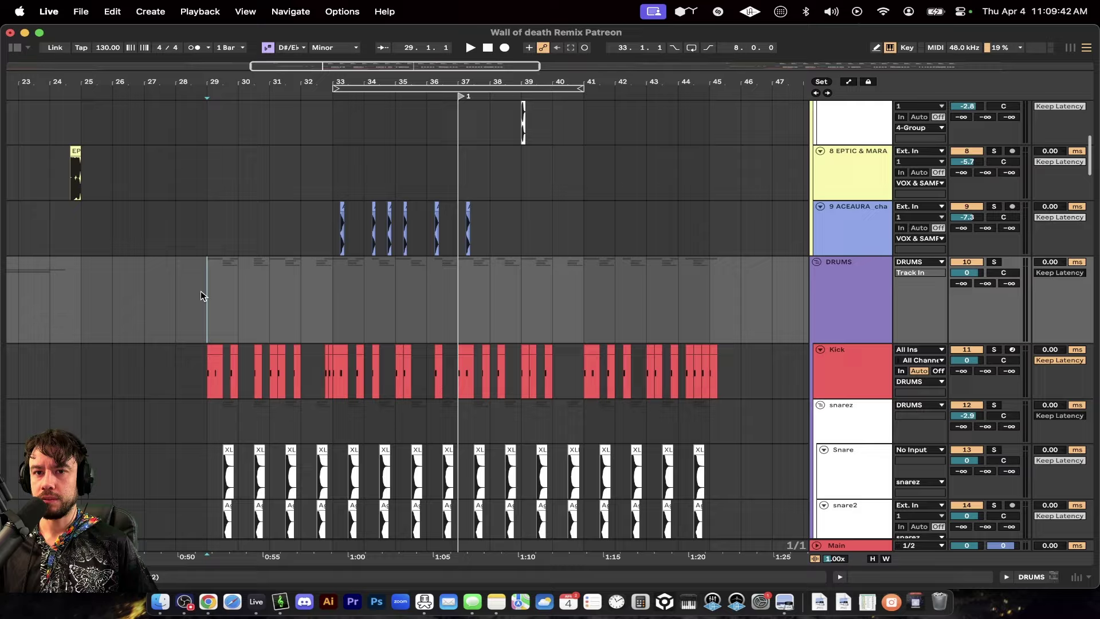
{"action": "scroll", "coordinate": [200, 291], "scroll_direction": "up", "scroll_amount": 10}
{"action": "scroll", "coordinate": [200, 290], "scroll_direction": "down", "scroll_amount": 3}
{"action": "scroll", "coordinate": [200, 290], "scroll_direction": "down", "scroll_amount": 15}
{"action": "scroll", "coordinate": [201, 290], "scroll_direction": "left", "scroll_amount": 5}
{"action": "key", "text": "alt+u"}
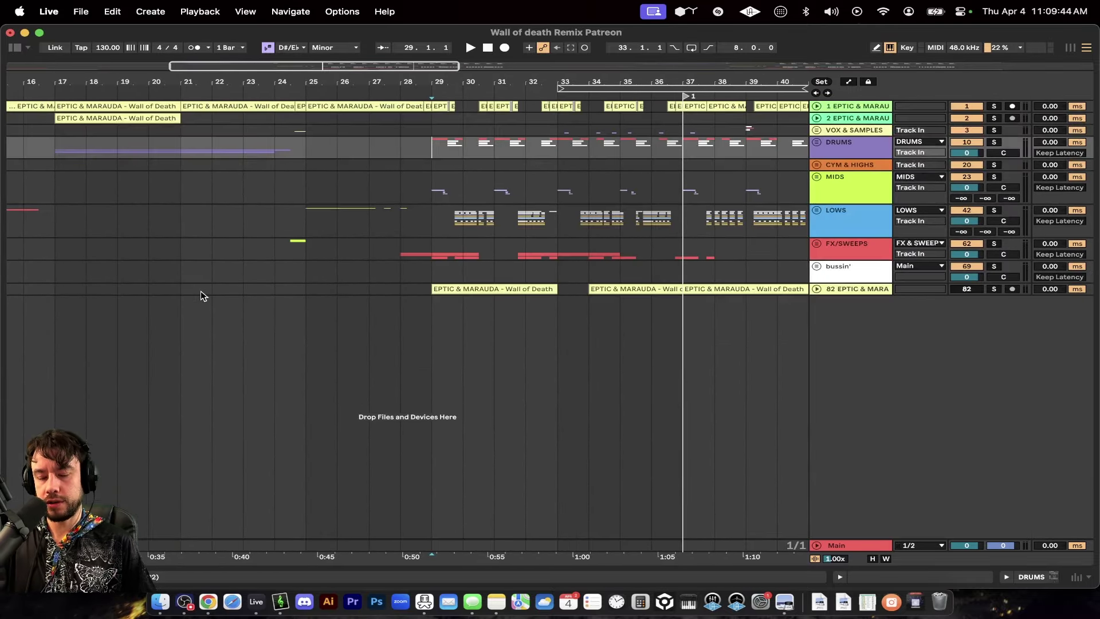
Unfold the LOWS group and its nested guns, mixology room and inner guns groups
{"action": "scroll", "coordinate": [619, 267], "scroll_direction": "right", "scroll_amount": 2}
{"action": "left_click", "coordinate": [817, 212]}
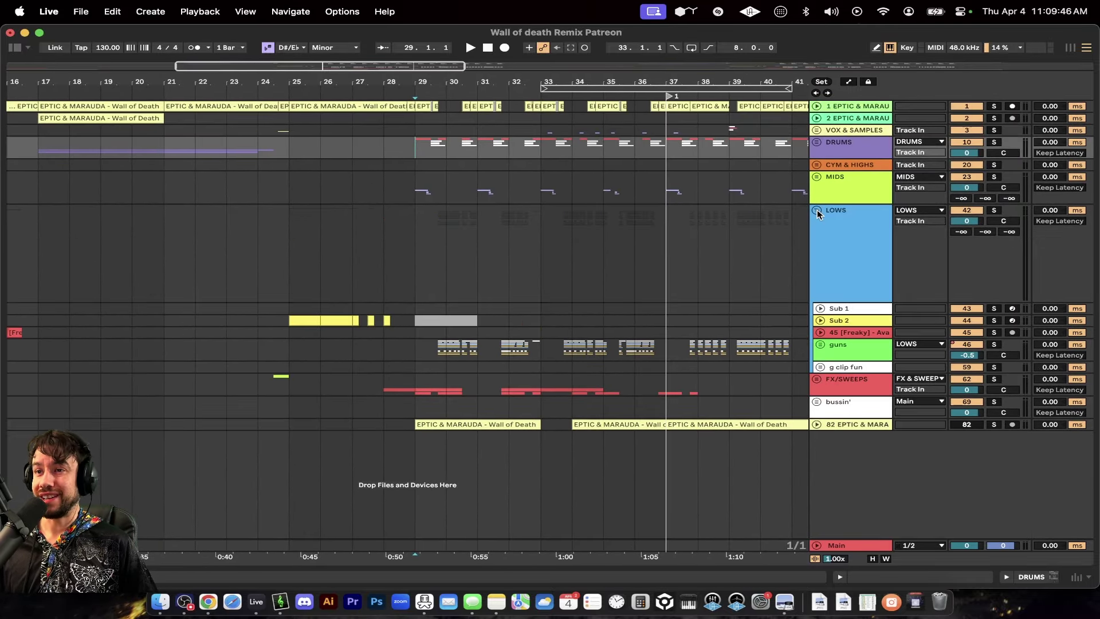
{"action": "left_click", "coordinate": [820, 345]}
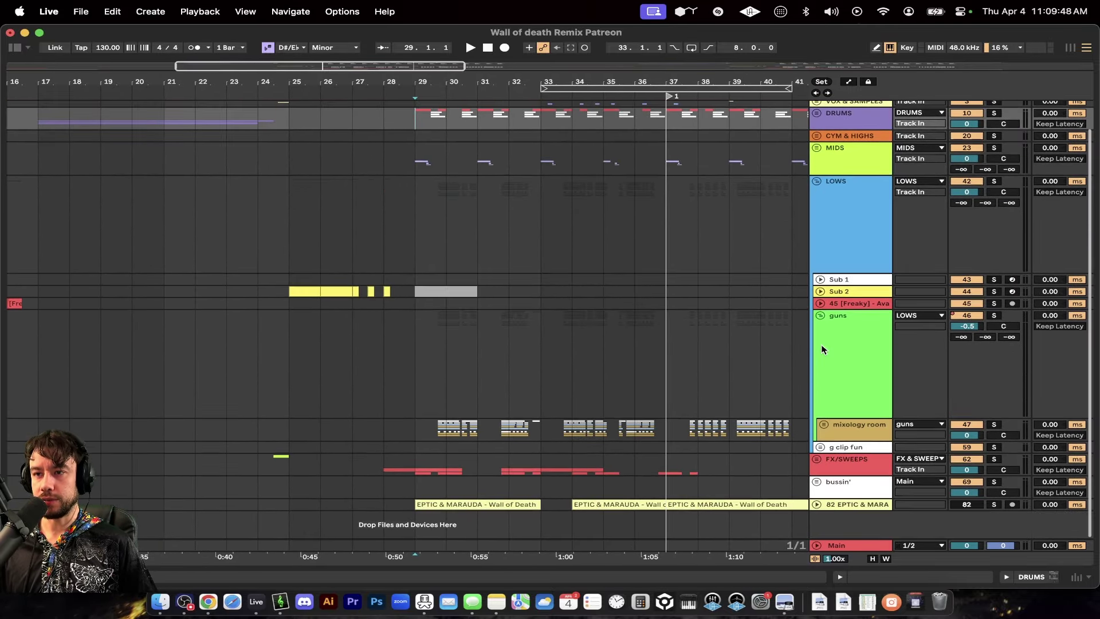
{"action": "left_click", "coordinate": [821, 424]}
{"action": "left_click", "coordinate": [825, 424]}
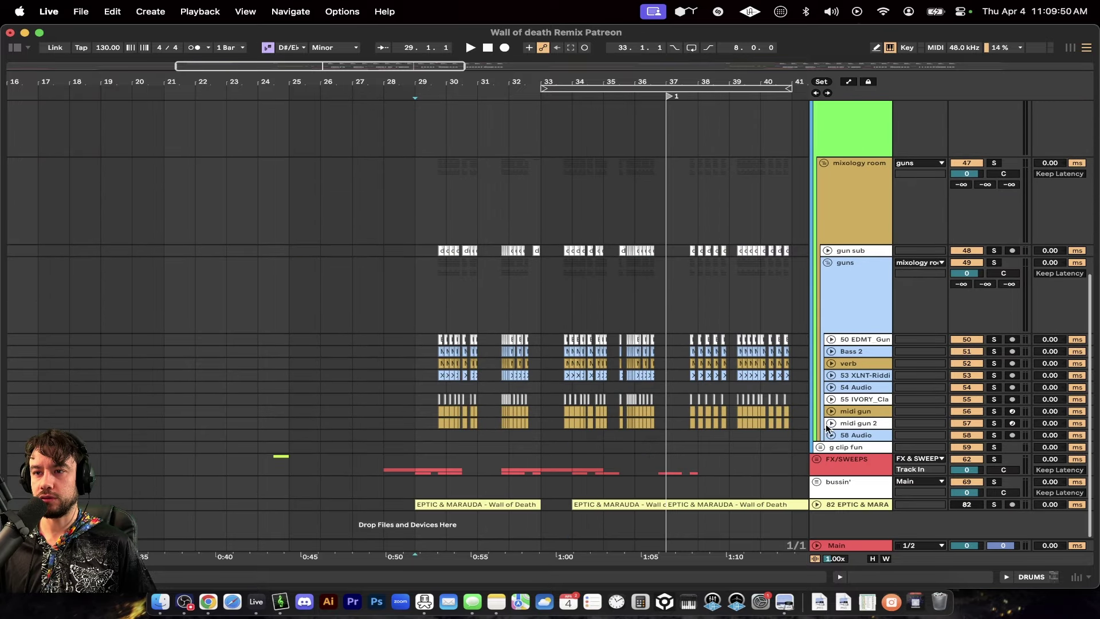
Expand the 53 XLNT-Riddim, verb, Bass 2 and 50 EDMT_Gun tracks to show their waveforms
{"action": "left_click", "coordinate": [830, 375]}
{"action": "left_click", "coordinate": [830, 363]}
{"action": "left_click", "coordinate": [831, 351]}
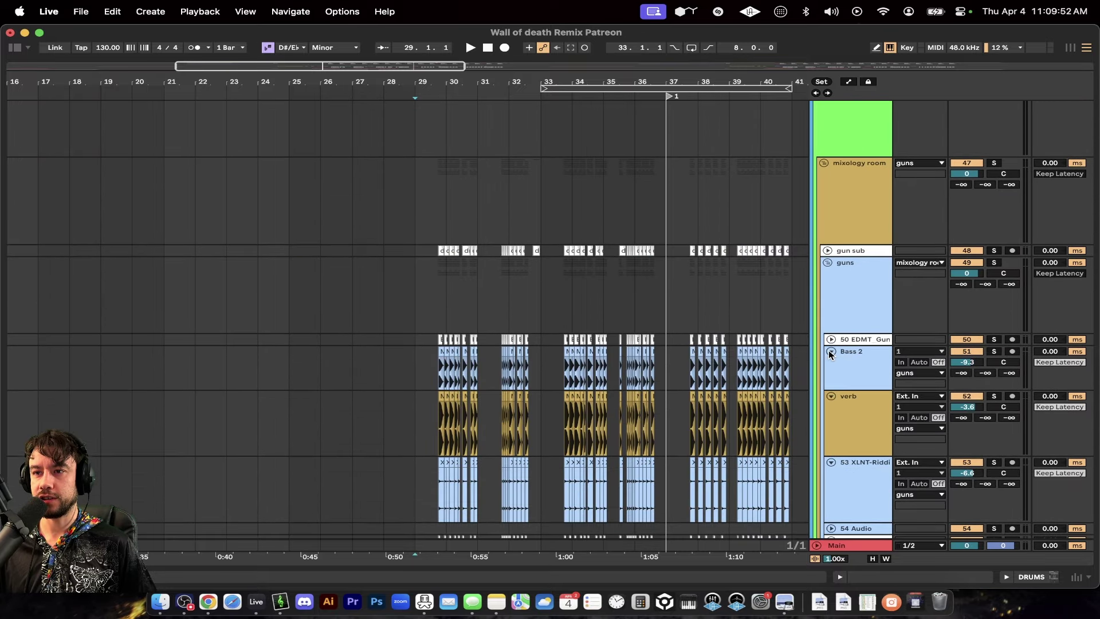
{"action": "scroll", "coordinate": [828, 349], "scroll_direction": "down", "scroll_amount": 2}
{"action": "scroll", "coordinate": [795, 372], "scroll_direction": "up", "scroll_amount": 3}
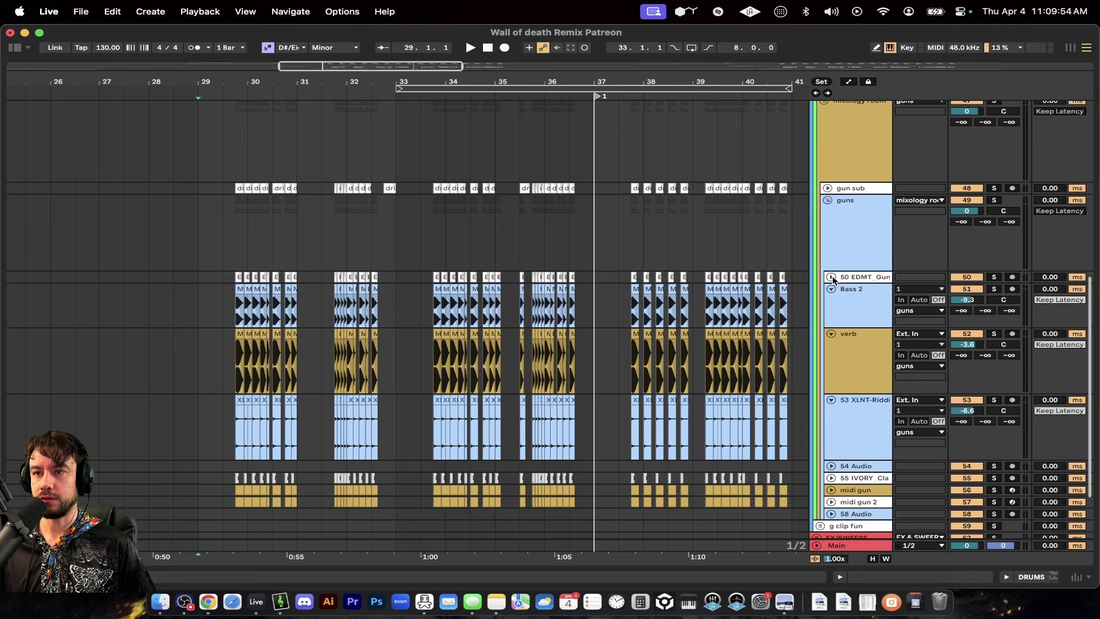
{"action": "left_click", "coordinate": [830, 277]}
{"action": "scroll", "coordinate": [832, 174], "scroll_direction": "down", "scroll_amount": 1}
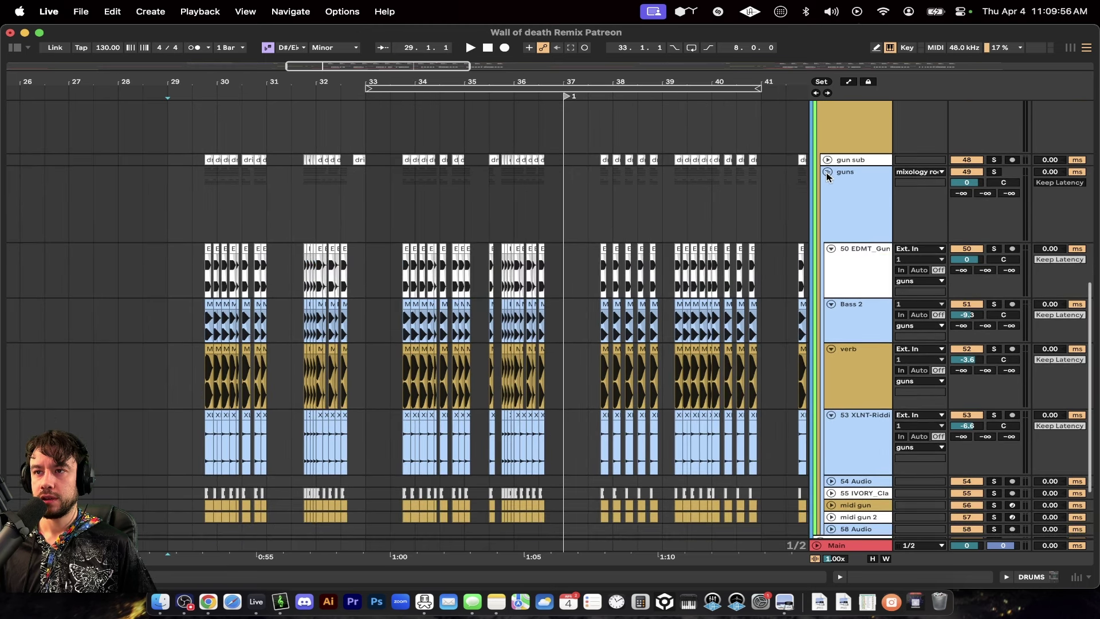
Fold the inner guns group, and select the outer guns group followed by the mixology room group
{"action": "left_click", "coordinate": [827, 172]}
{"action": "scroll", "coordinate": [826, 173], "scroll_direction": "up", "scroll_amount": 4}
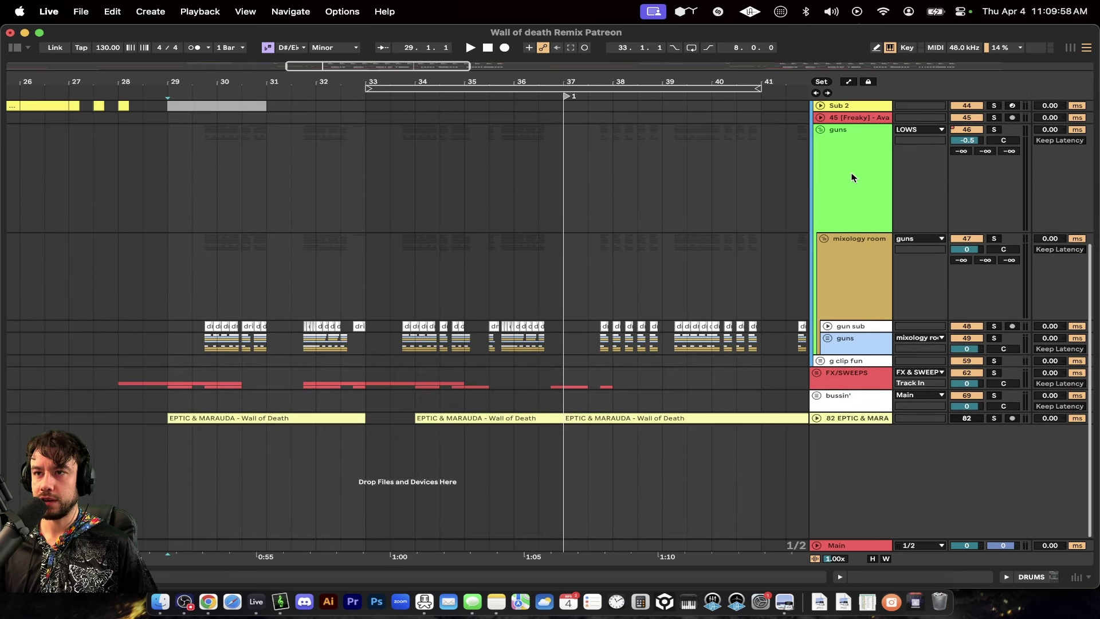
{"action": "left_click", "coordinate": [852, 177]}
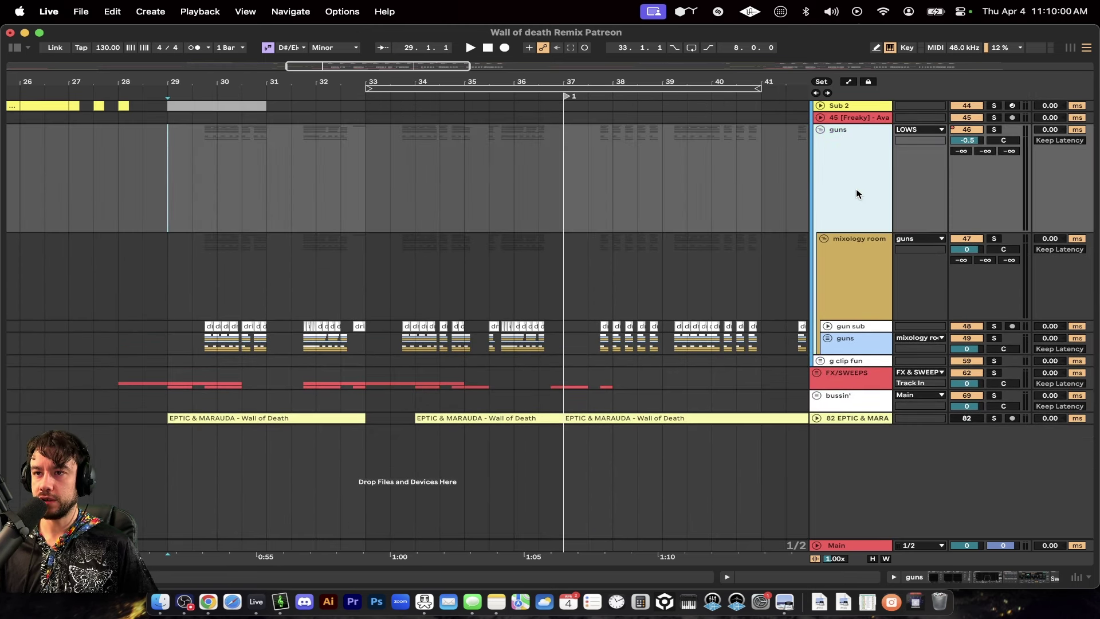
{"action": "left_click", "coordinate": [867, 258]}
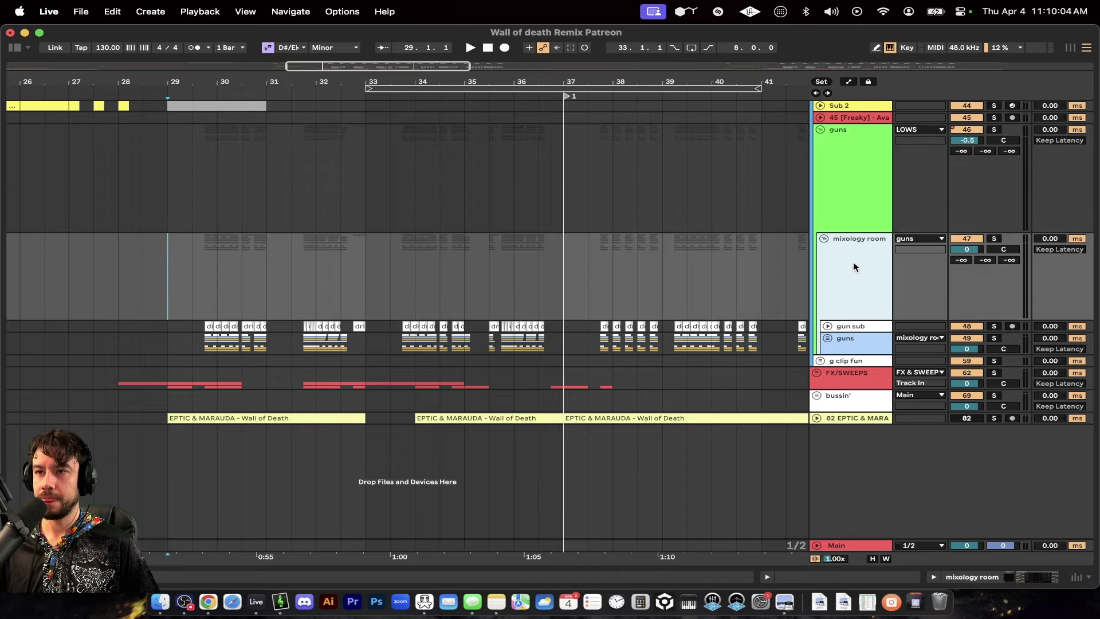
Unfold the gun sub track to show its waveforms, and open the inner guns group nested below it
{"action": "left_click", "coordinate": [865, 325]}
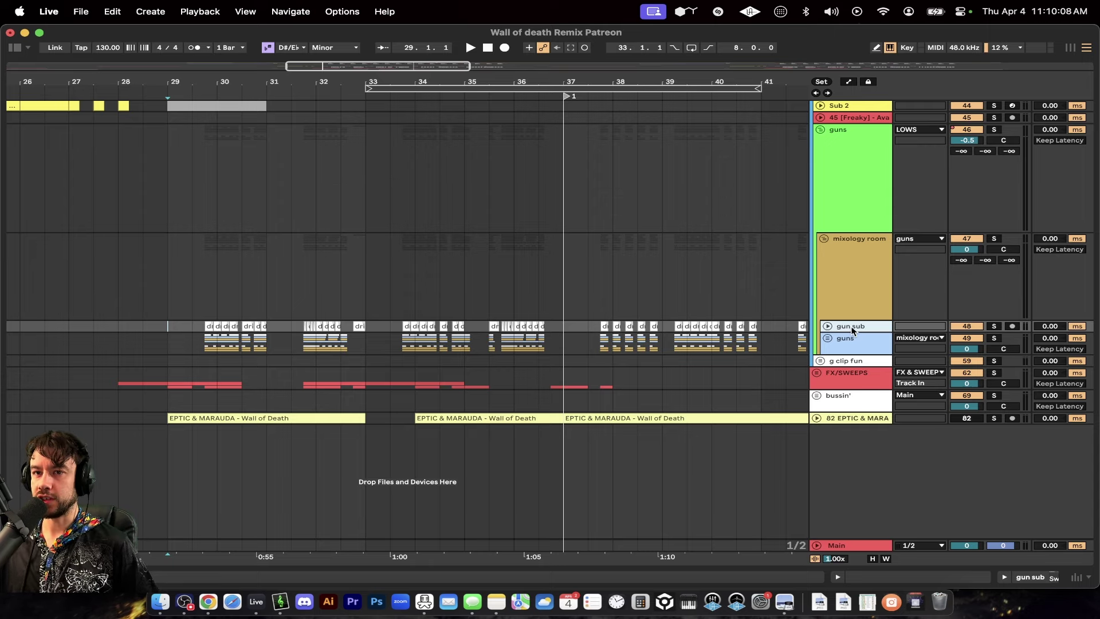
{"action": "left_click", "coordinate": [828, 327]}
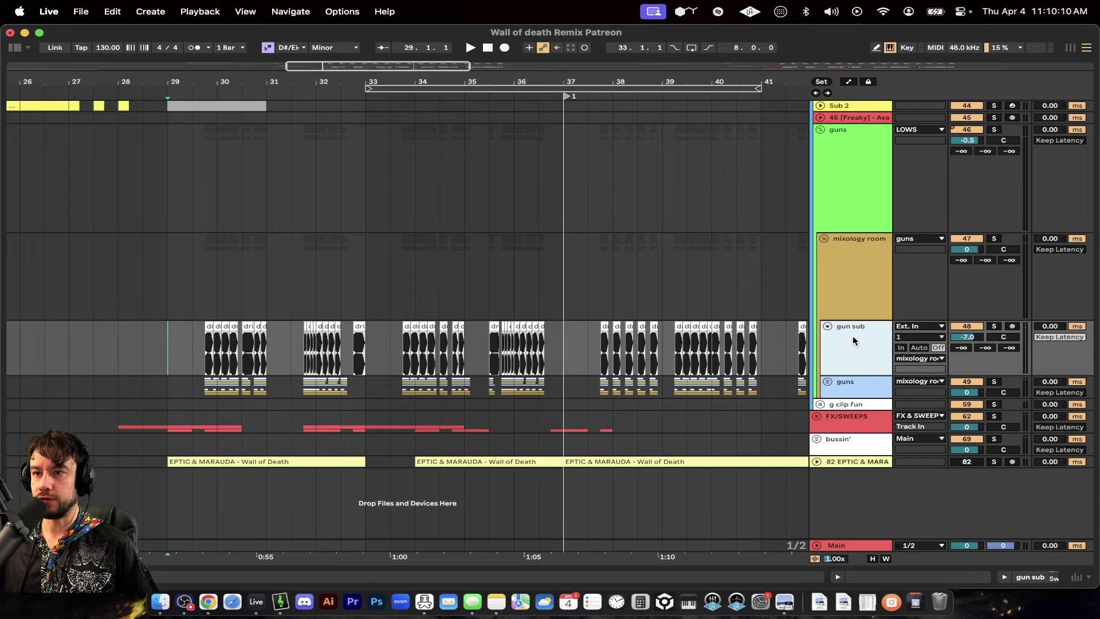
{"action": "left_click", "coordinate": [851, 394]}
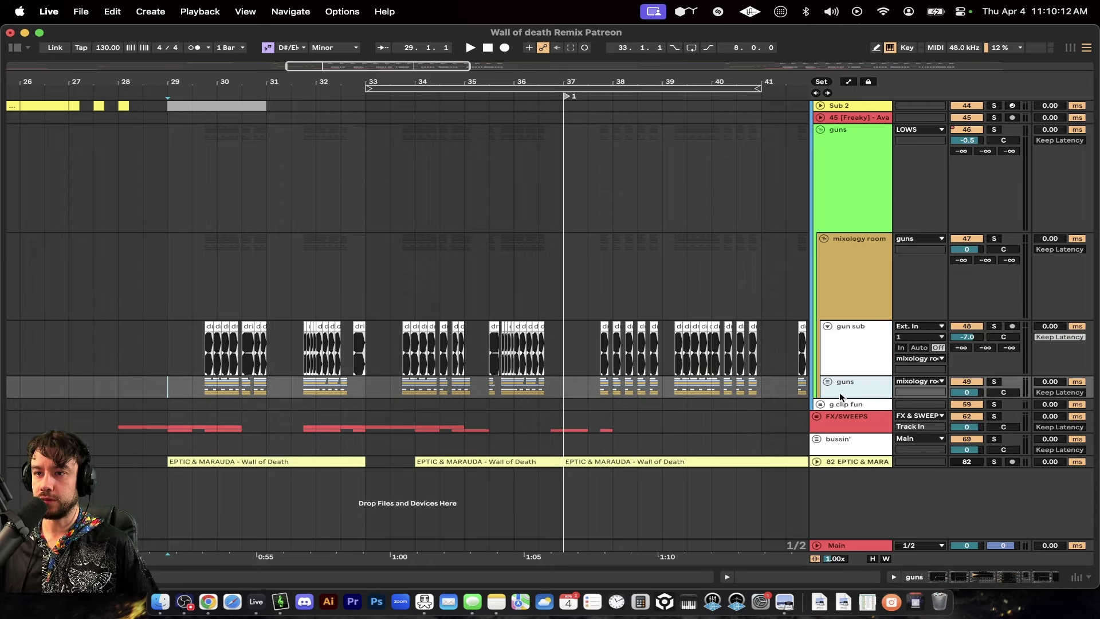
{"action": "left_click", "coordinate": [827, 380]}
{"action": "scroll", "coordinate": [849, 378], "scroll_direction": "down", "scroll_amount": 2}
{"action": "scroll", "coordinate": [852, 452], "scroll_direction": "down", "scroll_amount": 5}
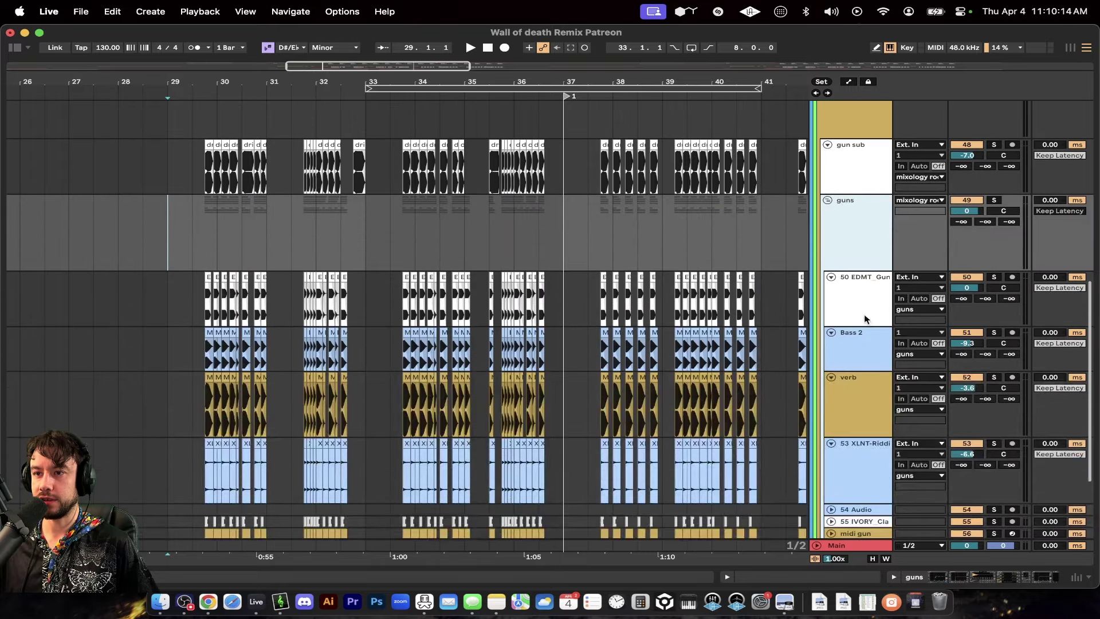
Select the tracks from 50 EDMT_Gun through midi gun 2 in the inner guns group and unfold them all
{"action": "left_click", "coordinate": [866, 319]}
{"action": "scroll", "coordinate": [855, 427], "scroll_direction": "down", "scroll_amount": 4}
{"action": "left_click", "coordinate": [851, 424], "text": "shift"}
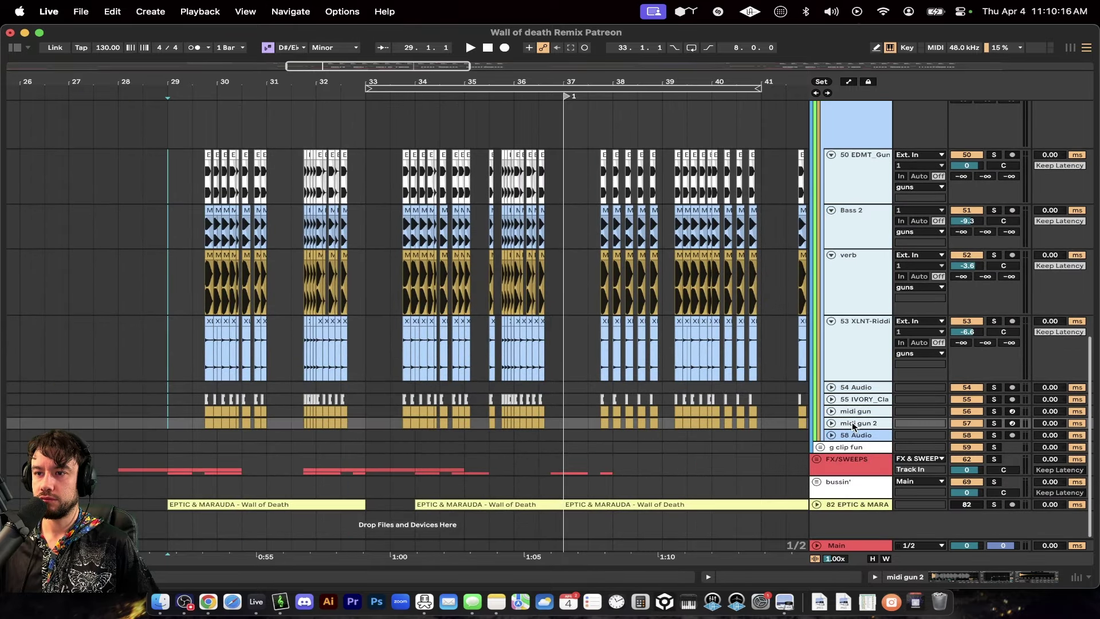
{"action": "left_click", "coordinate": [831, 423]}
{"action": "left_click", "coordinate": [838, 410]}
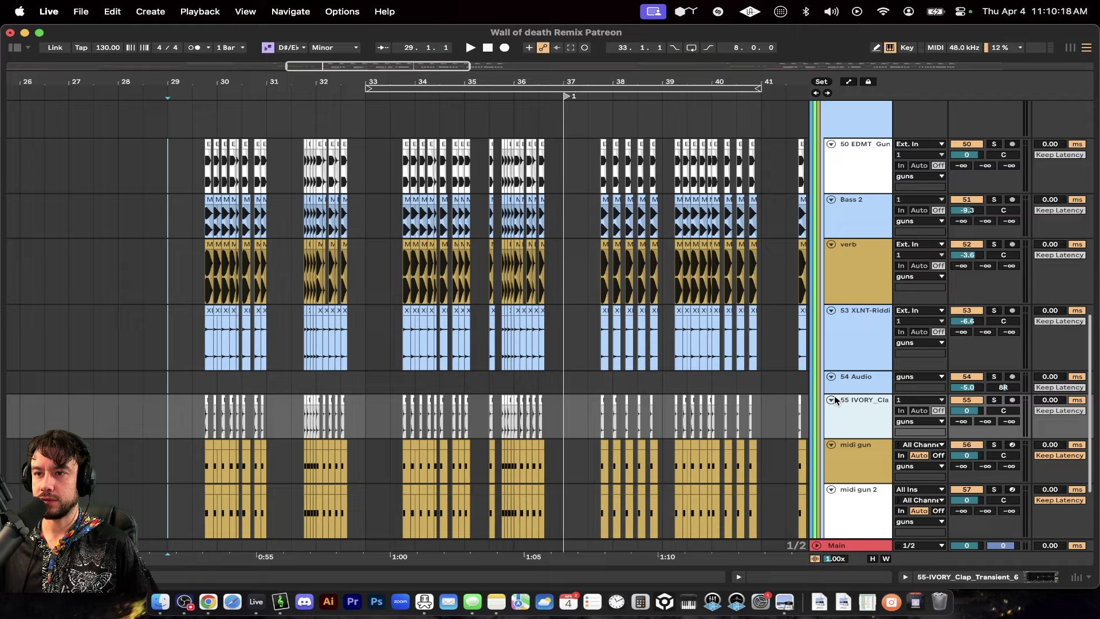
Solo the inner guns group and examine the low-cut frequency of the EQ Eight in its device chain
{"action": "scroll", "coordinate": [834, 395], "scroll_direction": "up", "scroll_amount": 6}
{"action": "left_click", "coordinate": [994, 256]}
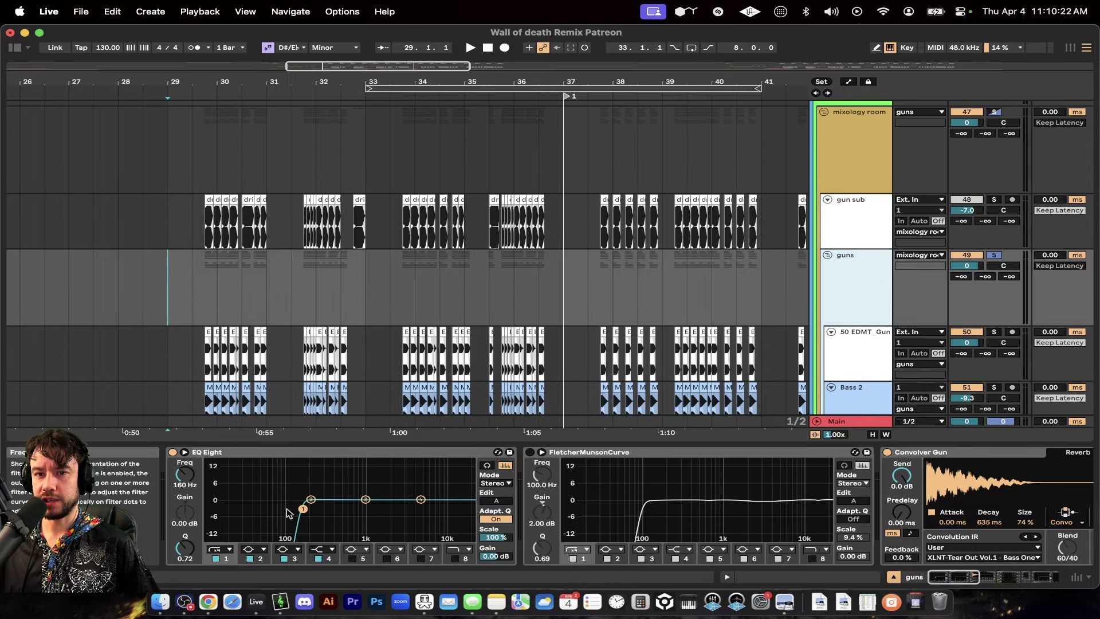
{"action": "left_click_drag", "start_coordinate": [185, 484], "coordinate": [185, 482]}
{"action": "left_click", "coordinate": [185, 476]}
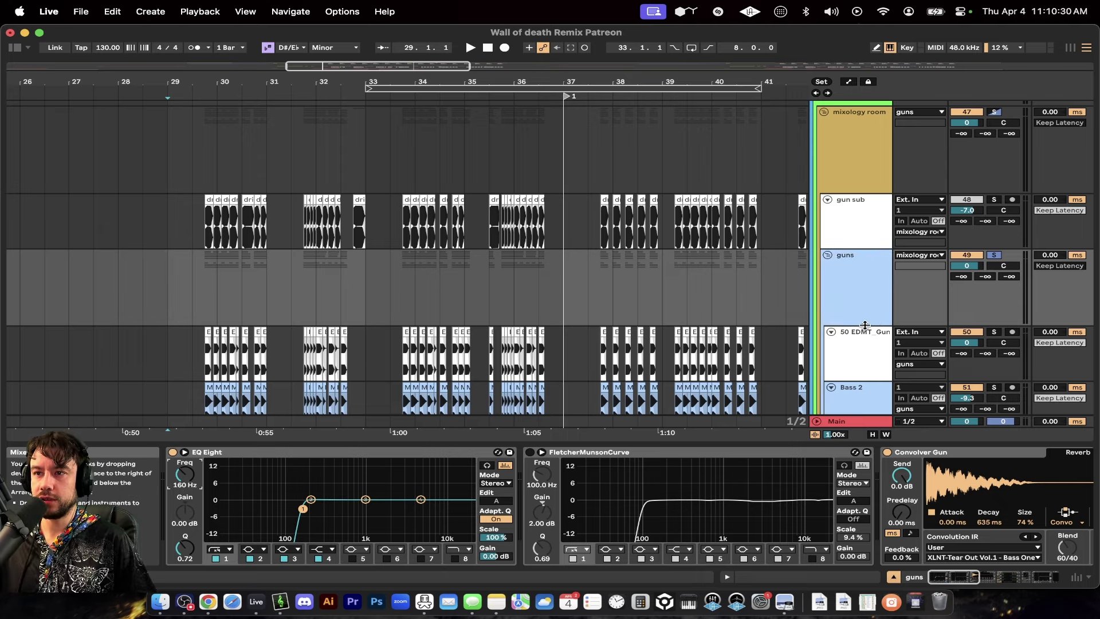
Solo gun sub alongside the inner guns group and select it, with the browser shown and the device view hidden
{"action": "left_click", "coordinate": [863, 295]}
{"action": "left_click", "coordinate": [995, 200]}
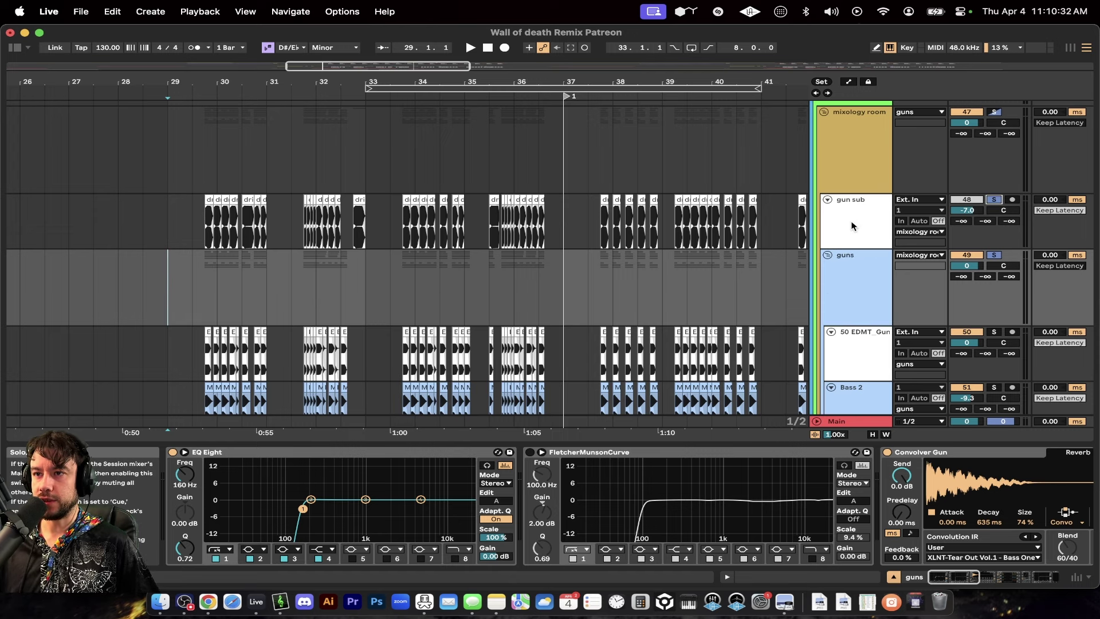
{"action": "left_click", "coordinate": [850, 226]}
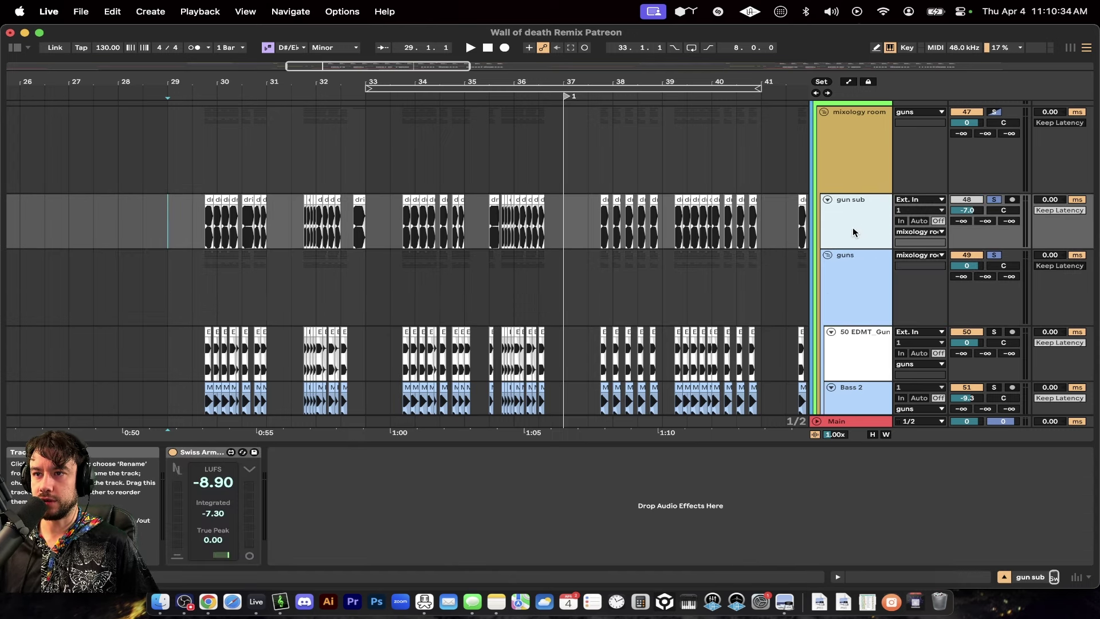
{"action": "key", "text": "super+f"}
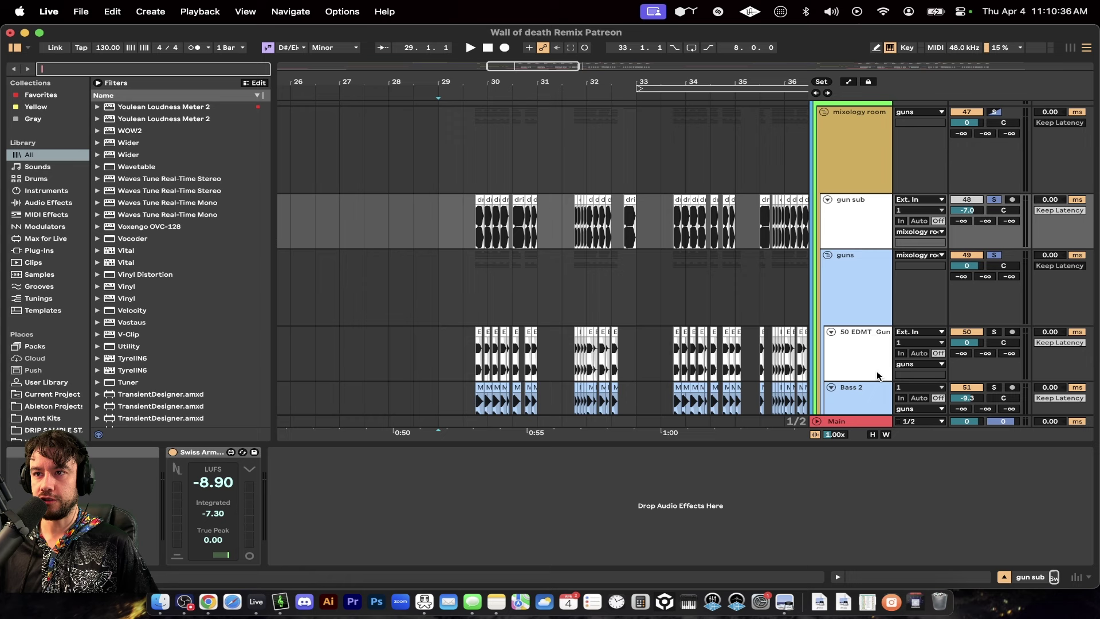
{"action": "double_click", "coordinate": [789, 443]}
{"action": "scroll", "coordinate": [790, 447], "scroll_direction": "right", "scroll_amount": 2}
{"action": "scroll", "coordinate": [790, 446], "scroll_direction": "up", "scroll_amount": 2}
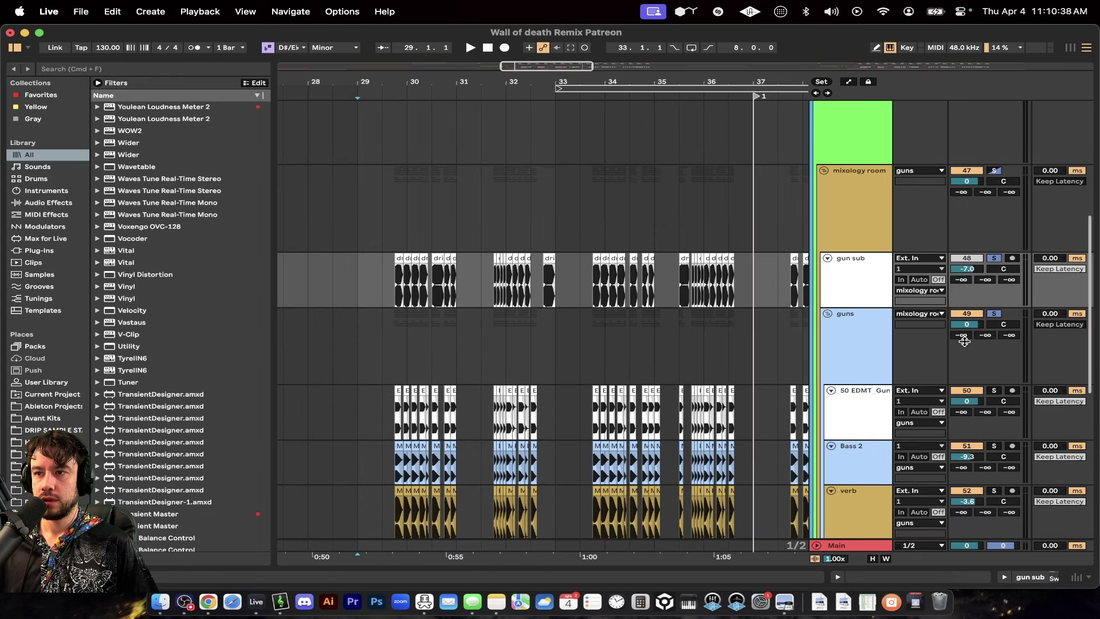
Solo only the inner guns group and play it from just before the first gun clips after bar 29
{"action": "left_click", "coordinate": [993, 314]}
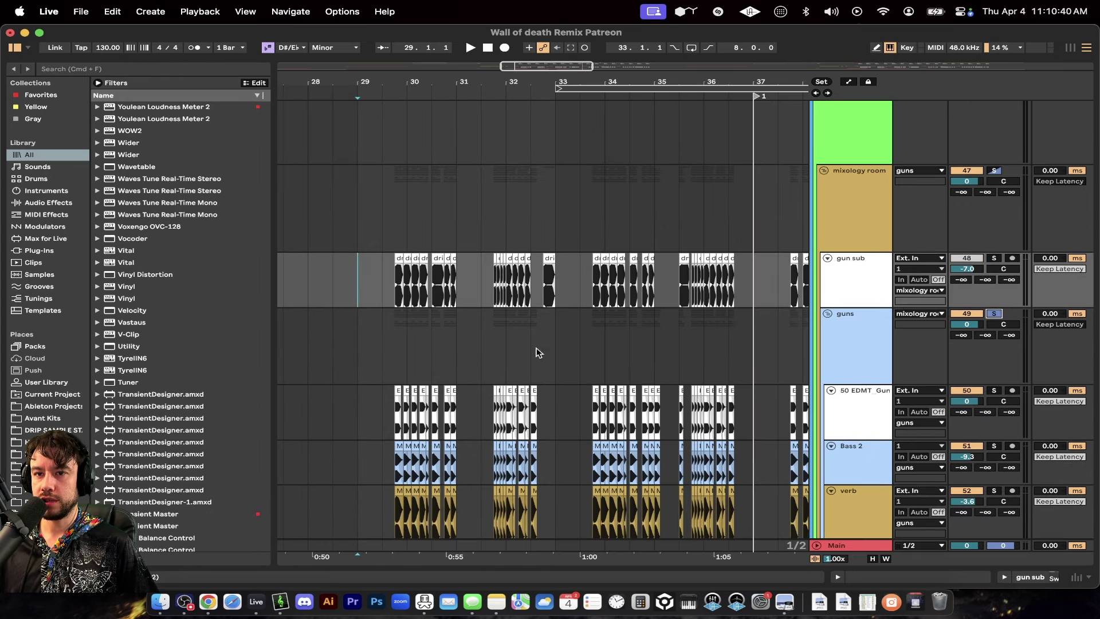
{"action": "left_click", "coordinate": [404, 355]}
{"action": "key", "text": "space"}
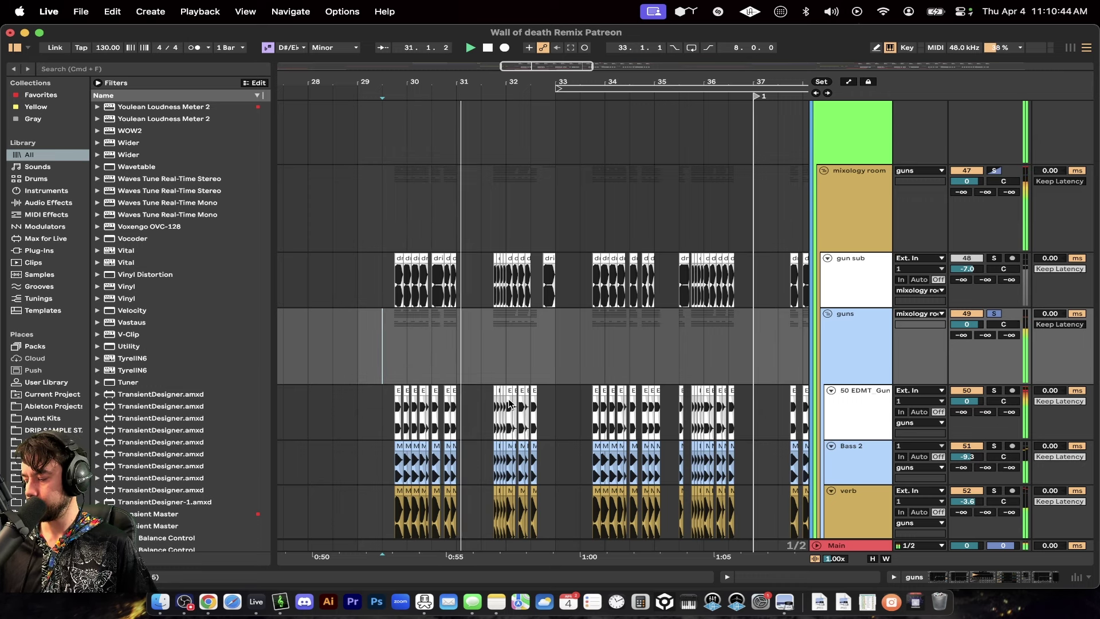
{"action": "scroll", "coordinate": [786, 316], "scroll_direction": "up", "scroll_amount": 1}
{"action": "scroll", "coordinate": [786, 316], "scroll_direction": "right", "scroll_amount": 1}
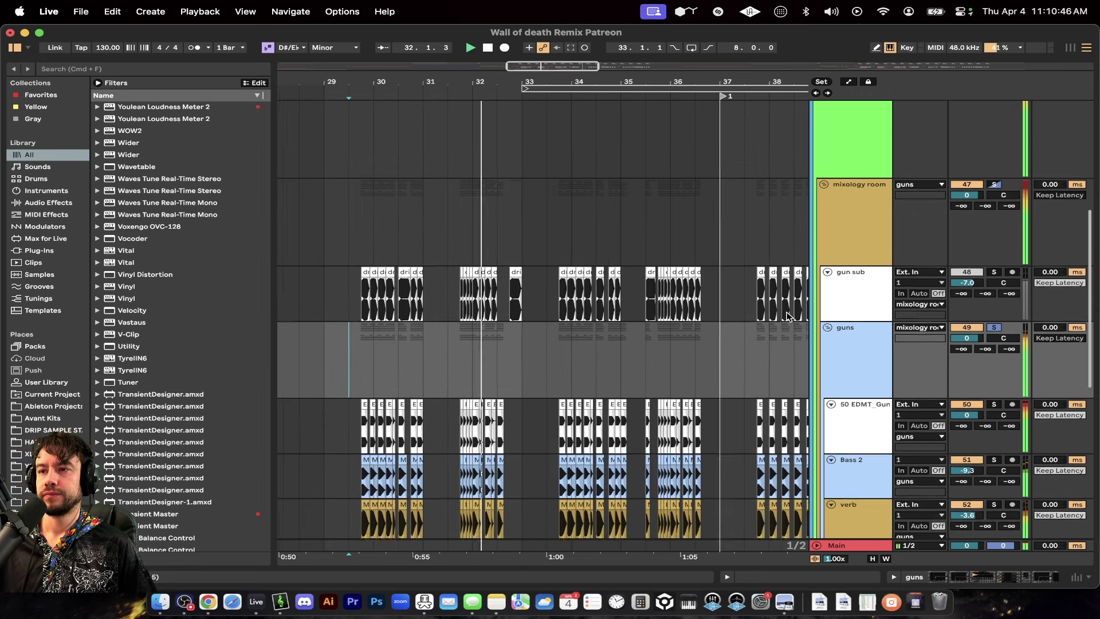
{"action": "scroll", "coordinate": [786, 315], "scroll_direction": "right", "scroll_amount": 1}
{"action": "scroll", "coordinate": [787, 315], "scroll_direction": "up", "scroll_amount": 1}
Solo only the gun sub track and play it from its first clip after bar 29
{"action": "left_click", "coordinate": [994, 282]}
{"action": "key", "text": "space"}
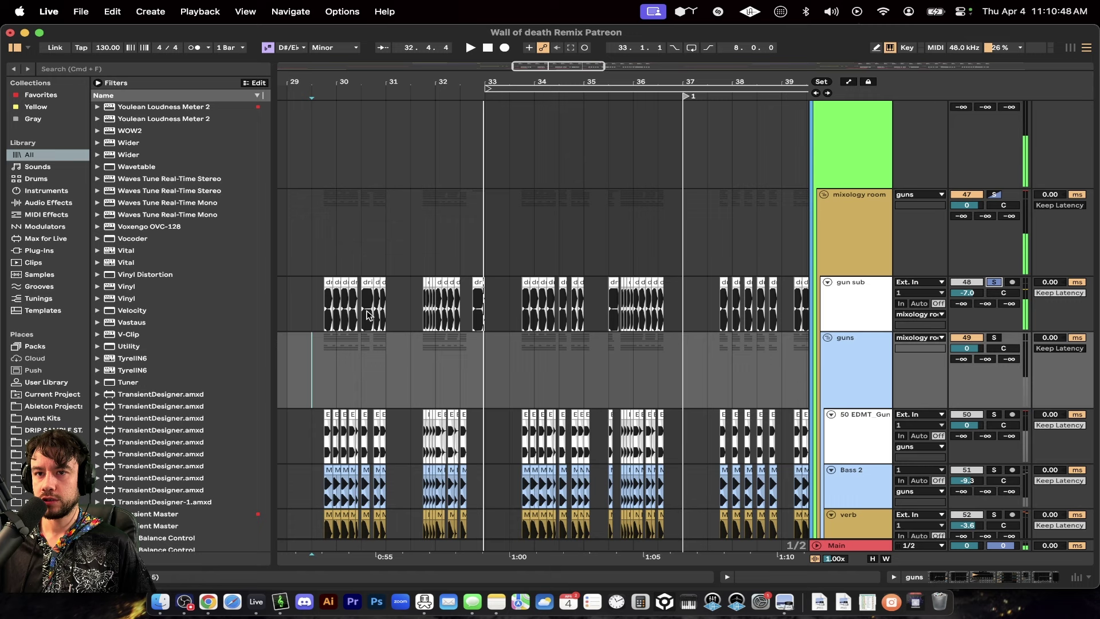
{"action": "left_click", "coordinate": [328, 298]}
{"action": "key", "text": "space"}
{"action": "scroll", "coordinate": [348, 316], "scroll_direction": "up", "scroll_amount": 3}
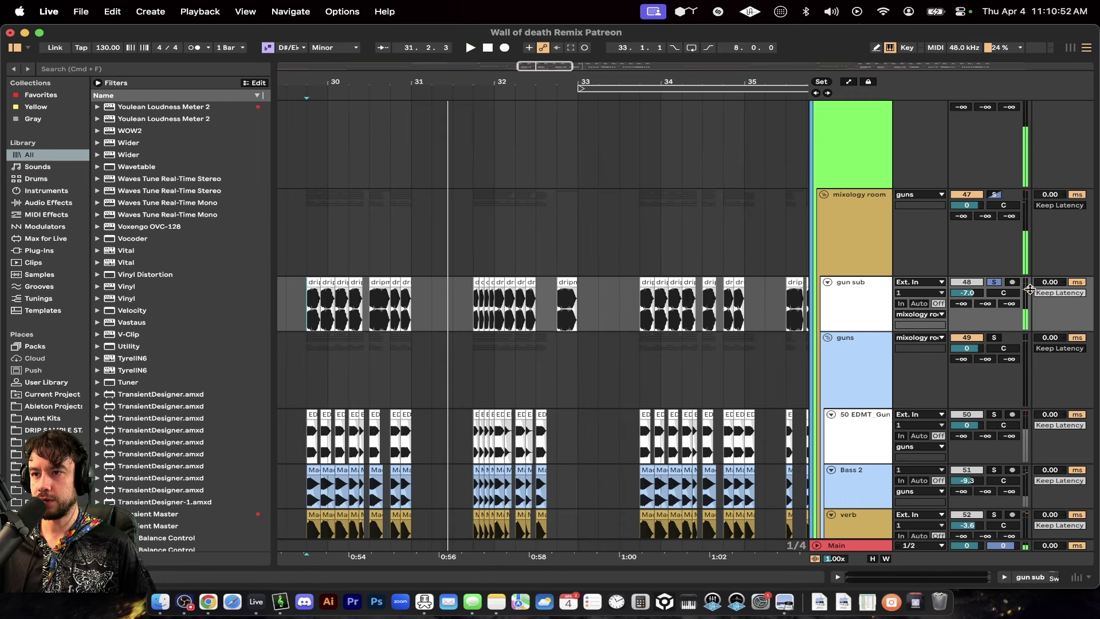
Select the gun sub track and search the browser for "dripment"
{"action": "left_click", "coordinate": [874, 293]}
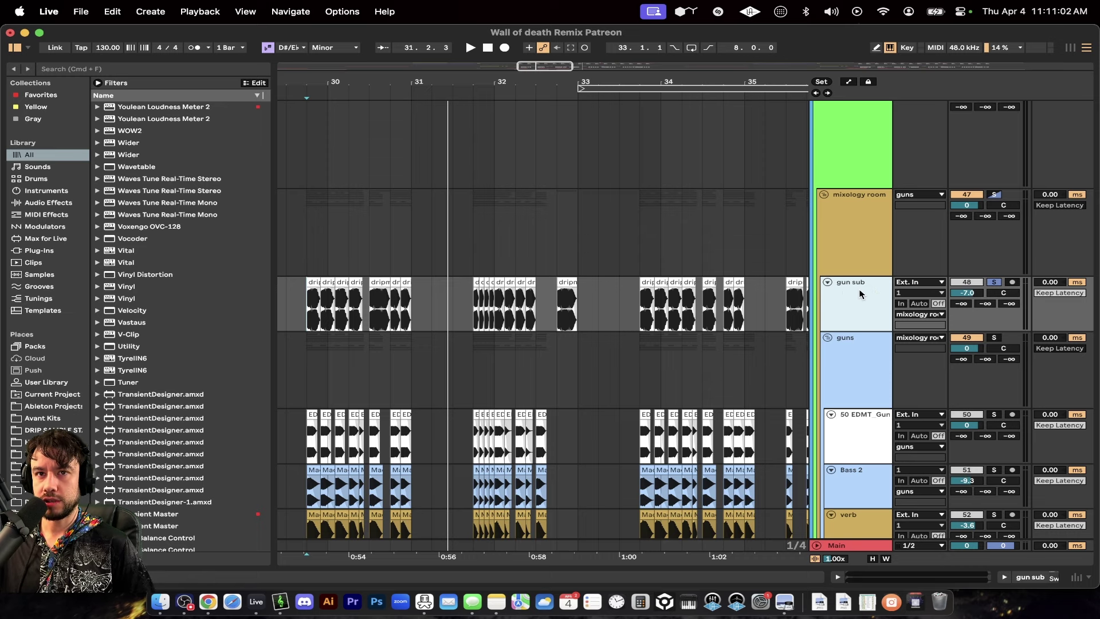
{"action": "key", "text": "super+f"}
{"action": "type", "text": "dripment"}
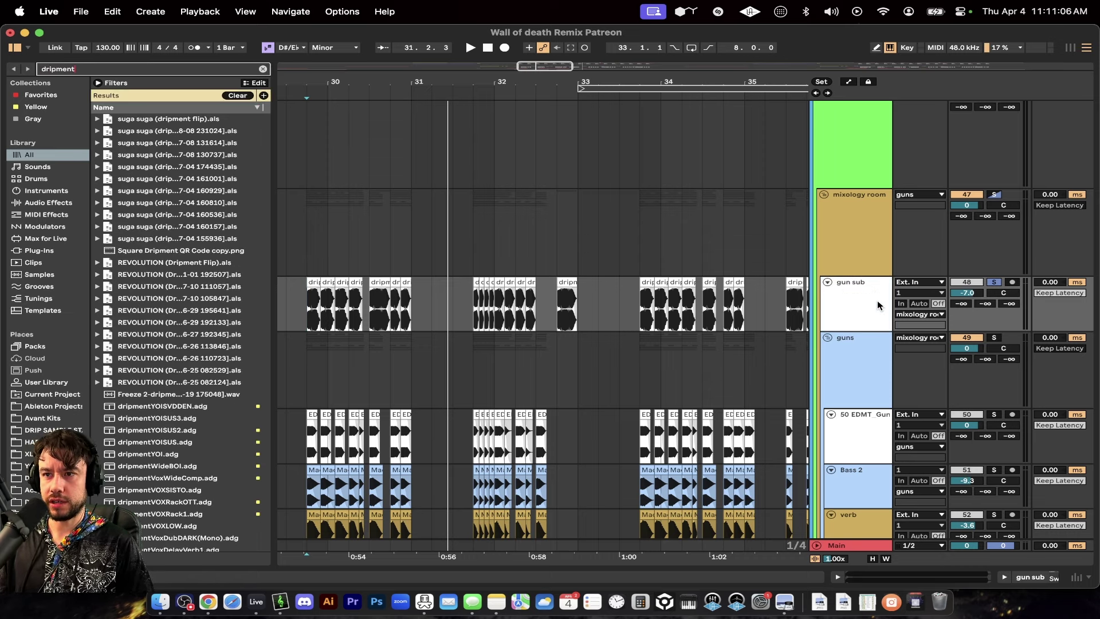
Insert a MIDI track below gun sub and load the Serum instrument onto it
{"action": "left_click", "coordinate": [877, 300]}
{"action": "key", "text": "super+shift+t"}
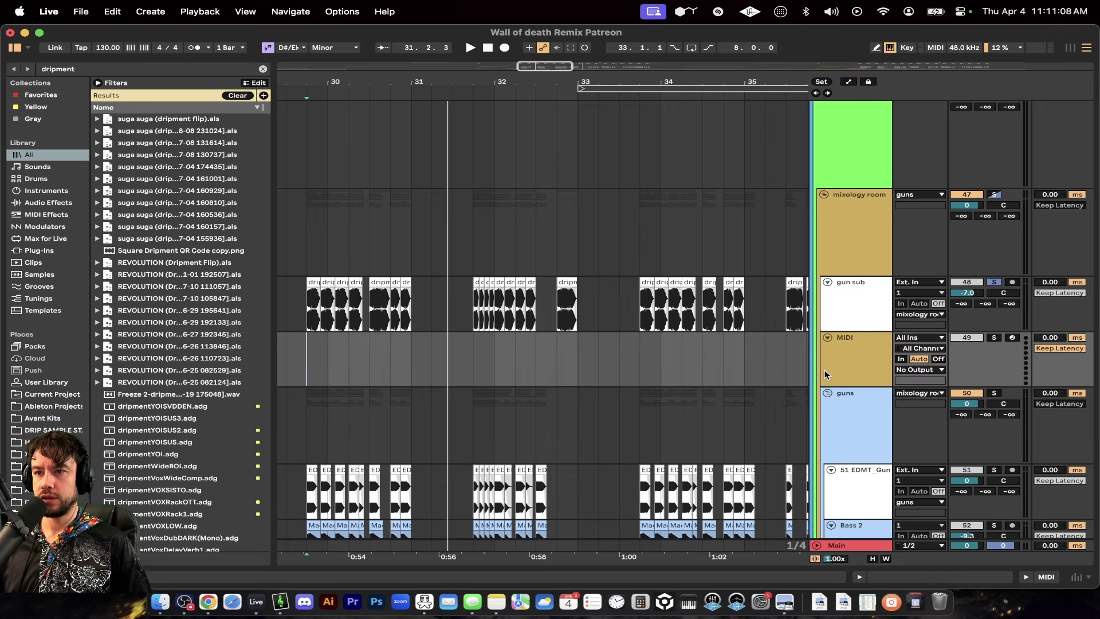
{"action": "key", "text": "super+f"}
{"action": "type", "text": "serum"}
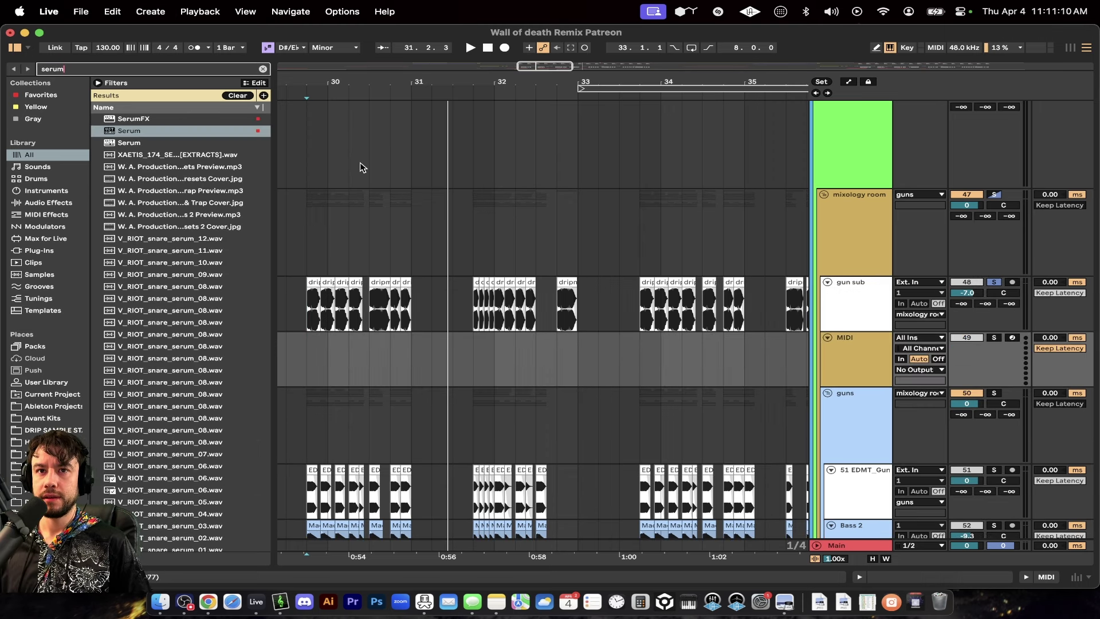
{"action": "left_click_drag", "start_coordinate": [127, 133], "coordinate": [575, 342]}
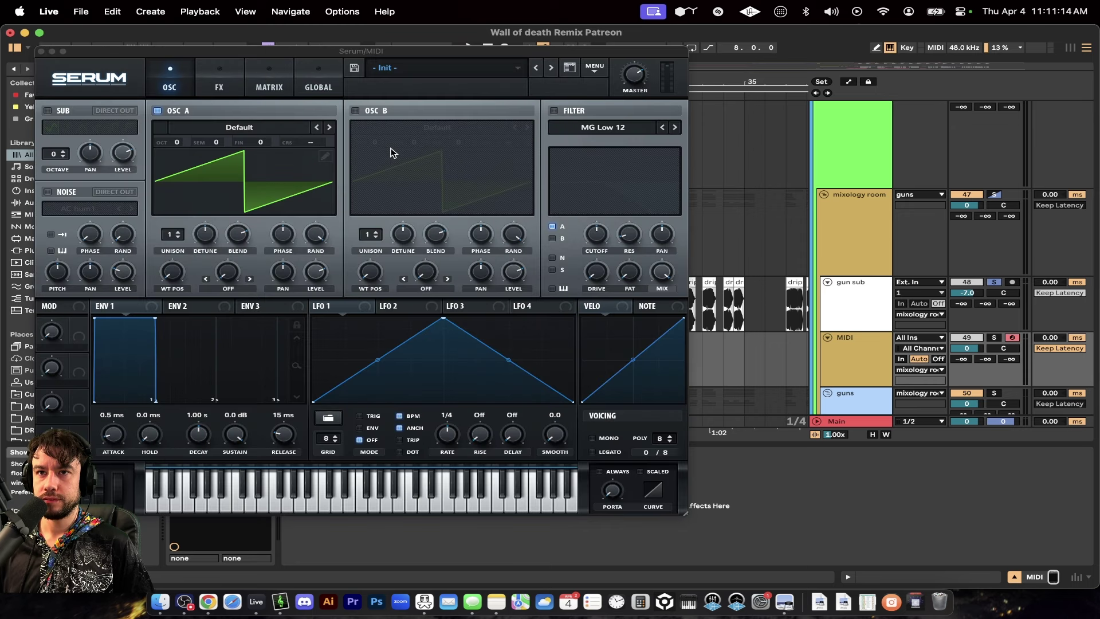
Set Serum's Osc A wavetable to Basic Shapes from the Analog set and close the plug-in window
{"action": "left_click", "coordinate": [249, 126]}
{"action": "mouse_move", "coordinate": [248, 158]}
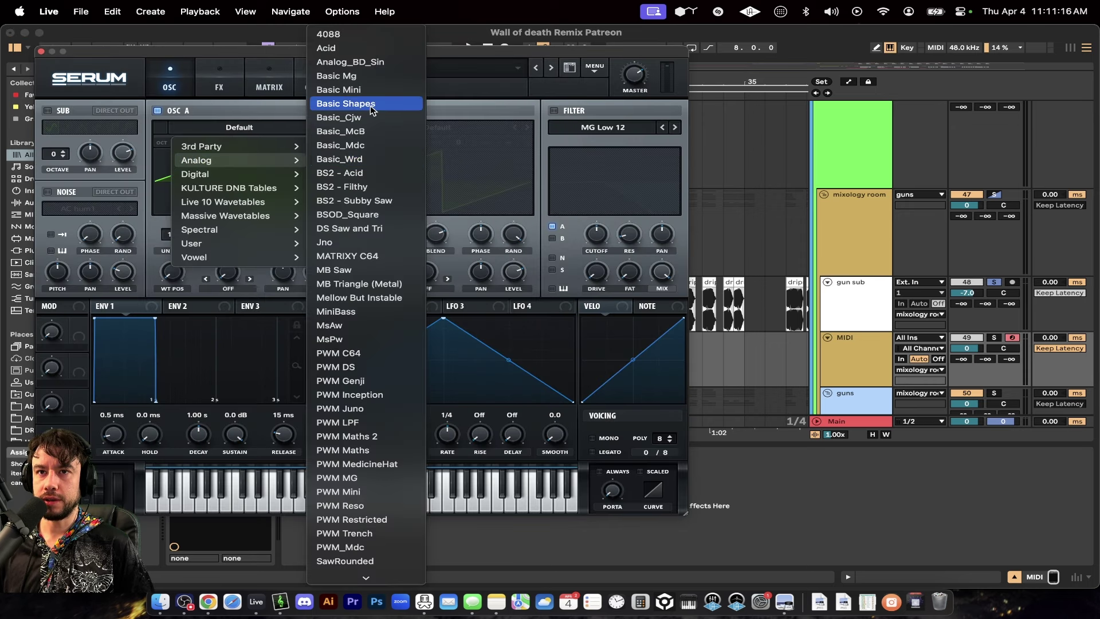
{"action": "left_click", "coordinate": [390, 106]}
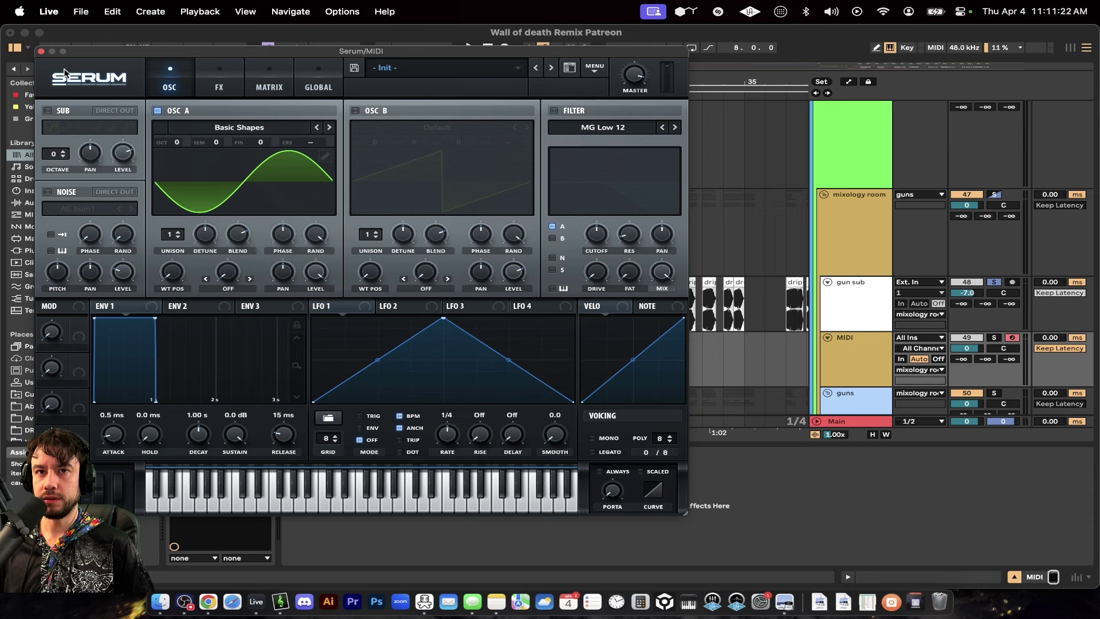
{"action": "left_click", "coordinate": [41, 51]}
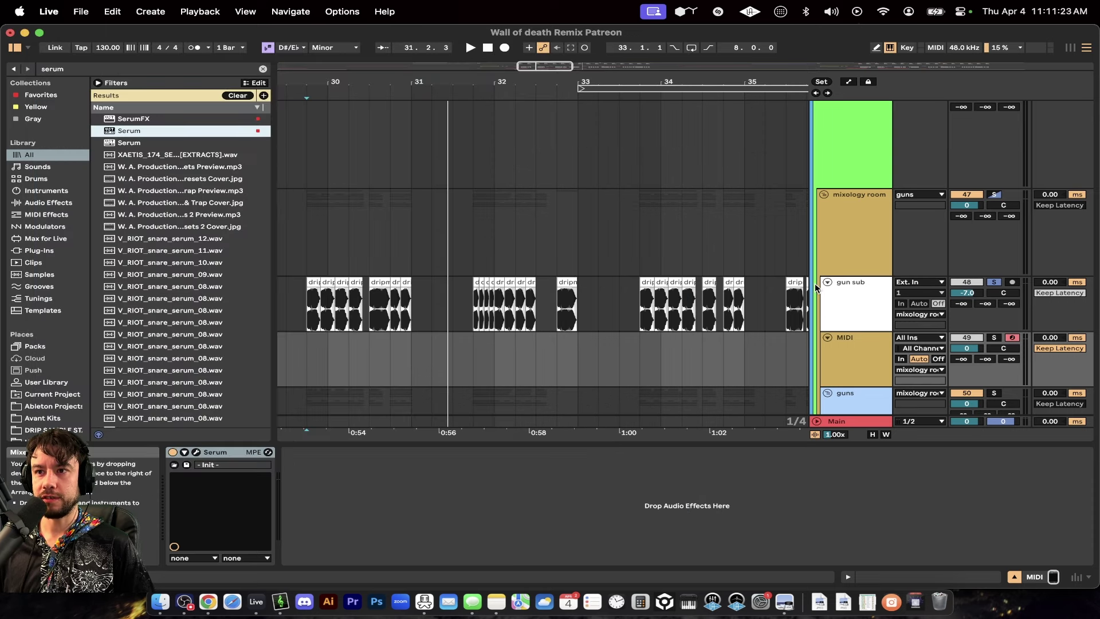
Unsolo gun sub, keep the MIDI track armed, lower the computer keyboard octave to C0–D1 and play a test note
{"action": "left_click", "coordinate": [994, 282]}
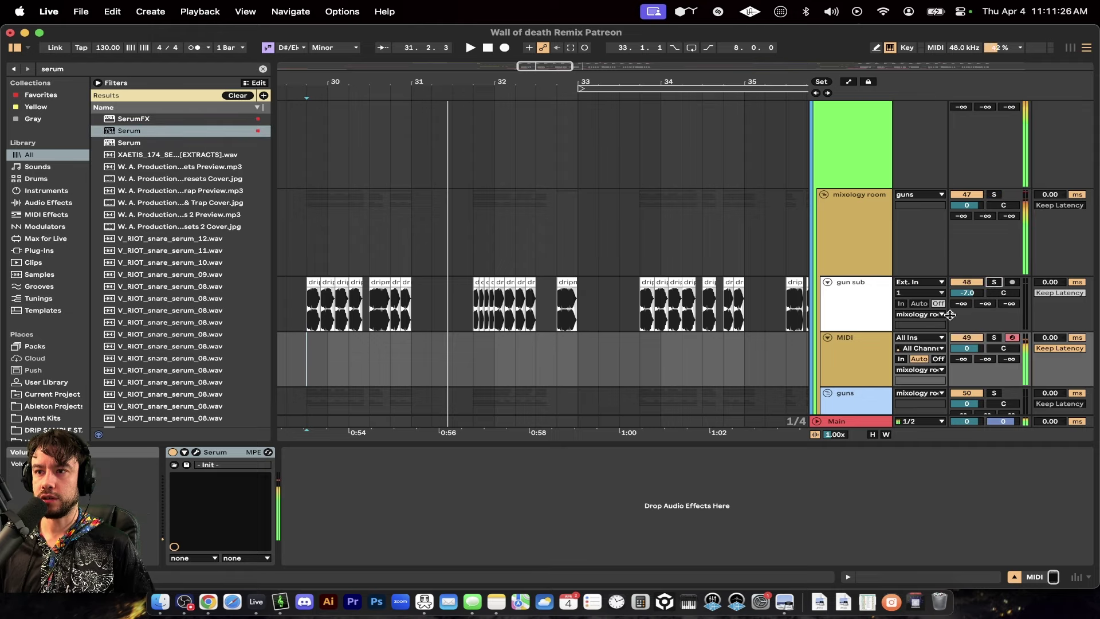
{"action": "left_click", "coordinate": [1011, 337]}
{"action": "left_click", "coordinate": [1010, 337]}
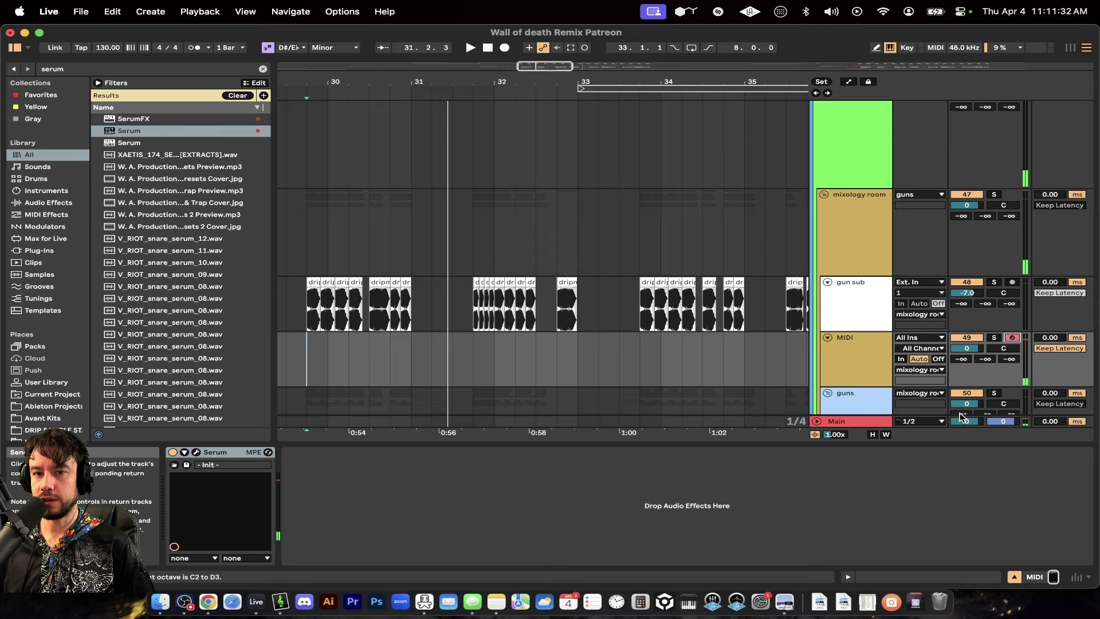
{"action": "key", "text": "z"}
{"action": "key", "text": "z"}
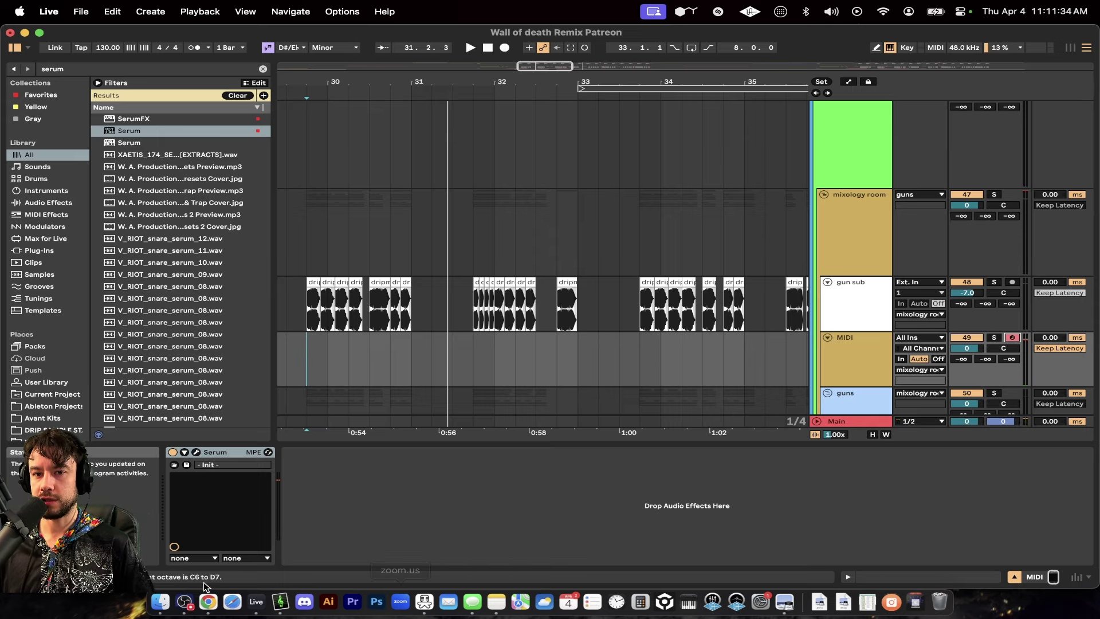
{"action": "key", "text": "z"}
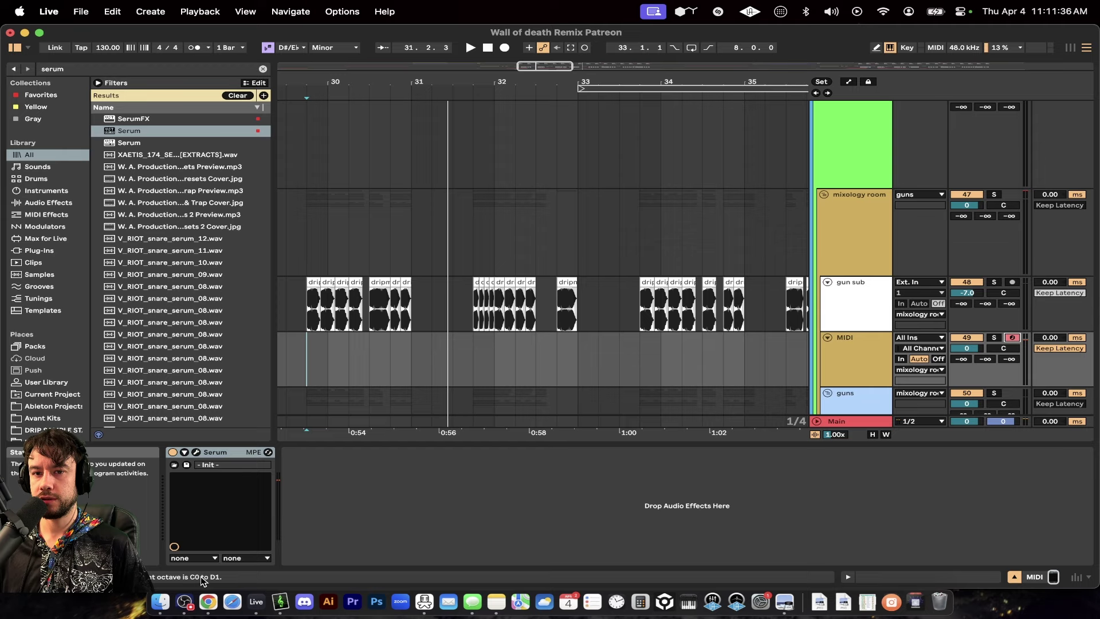
{"action": "key", "text": "a"}
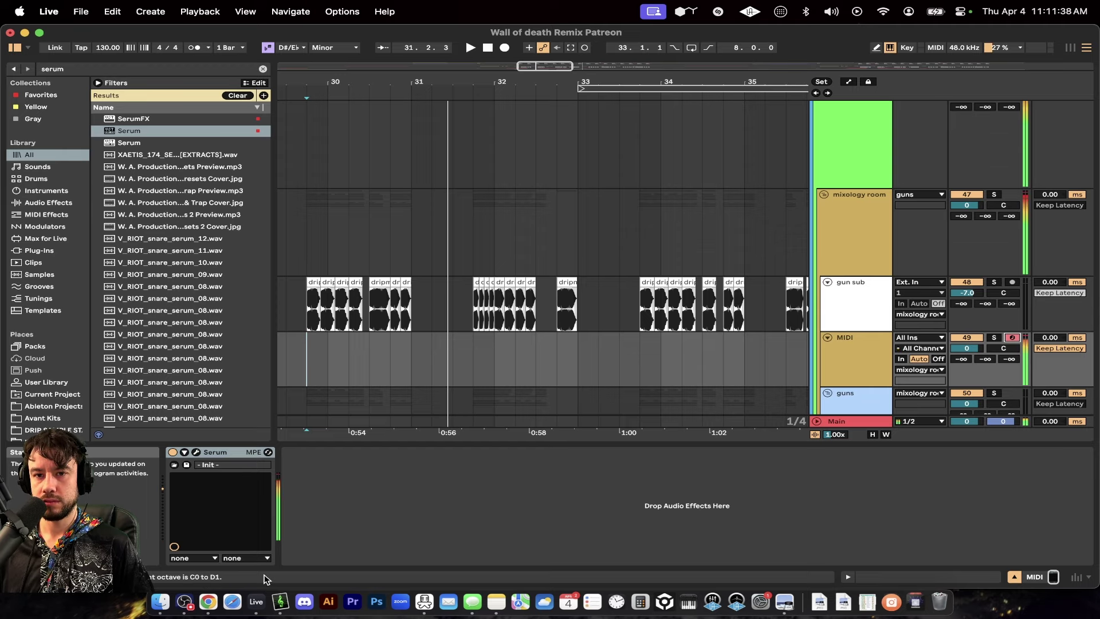
Move the MIDI track out of the mixology room group to directly above the outer guns group within LOWS
{"action": "scroll", "coordinate": [876, 353], "scroll_direction": "up", "scroll_amount": 2}
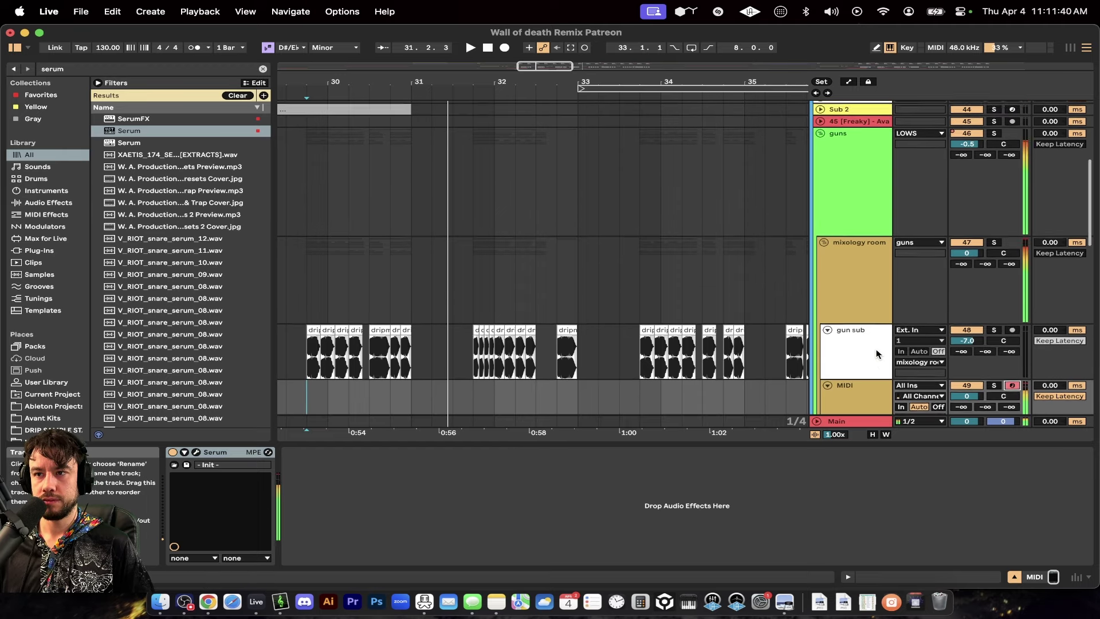
{"action": "left_click_drag", "start_coordinate": [853, 395], "coordinate": [834, 150]}
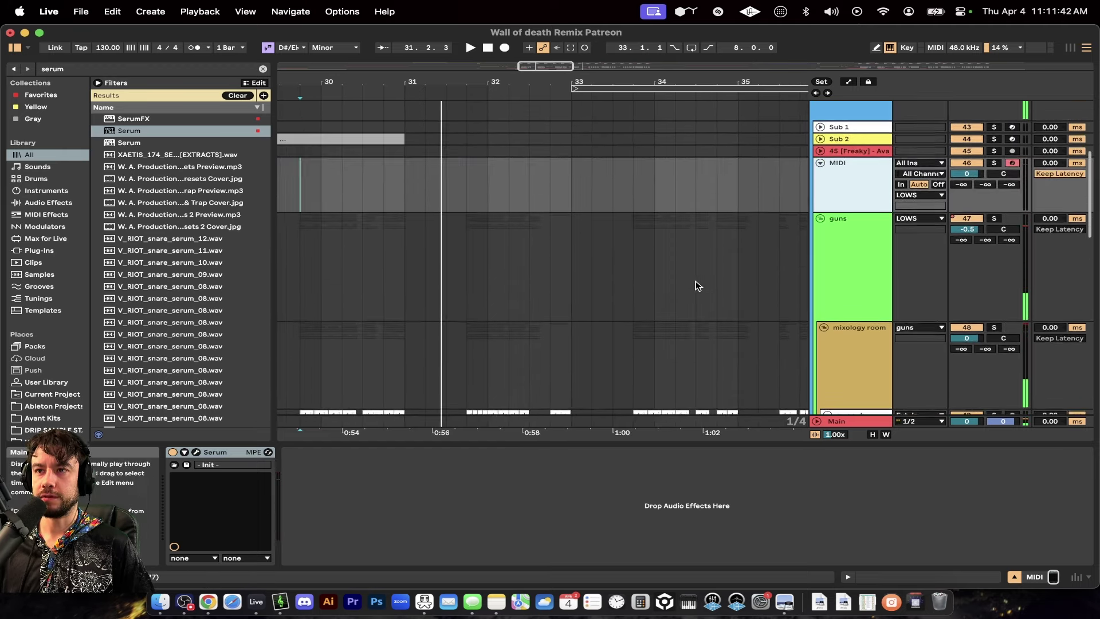
{"action": "scroll", "coordinate": [715, 285], "scroll_direction": "up", "scroll_amount": 1}
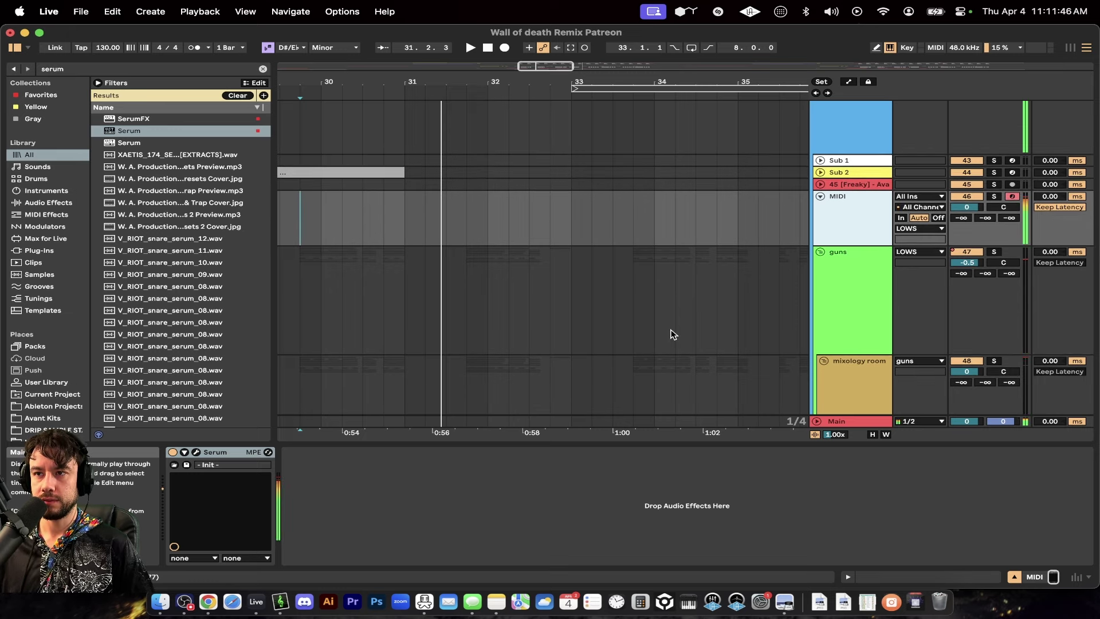
Add a Saturator after Serum on the MIDI track, raise its drive to 24.6 dB and play a test note
{"action": "key", "text": "super+f"}
{"action": "type", "text": "sat"}
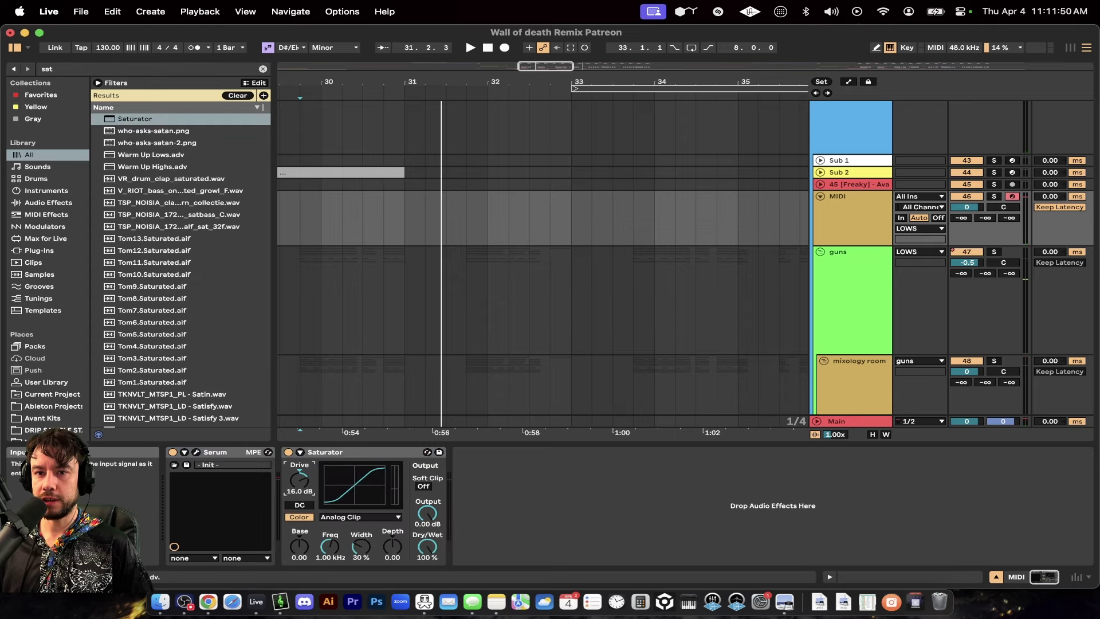
{"action": "type", "text": "a"}
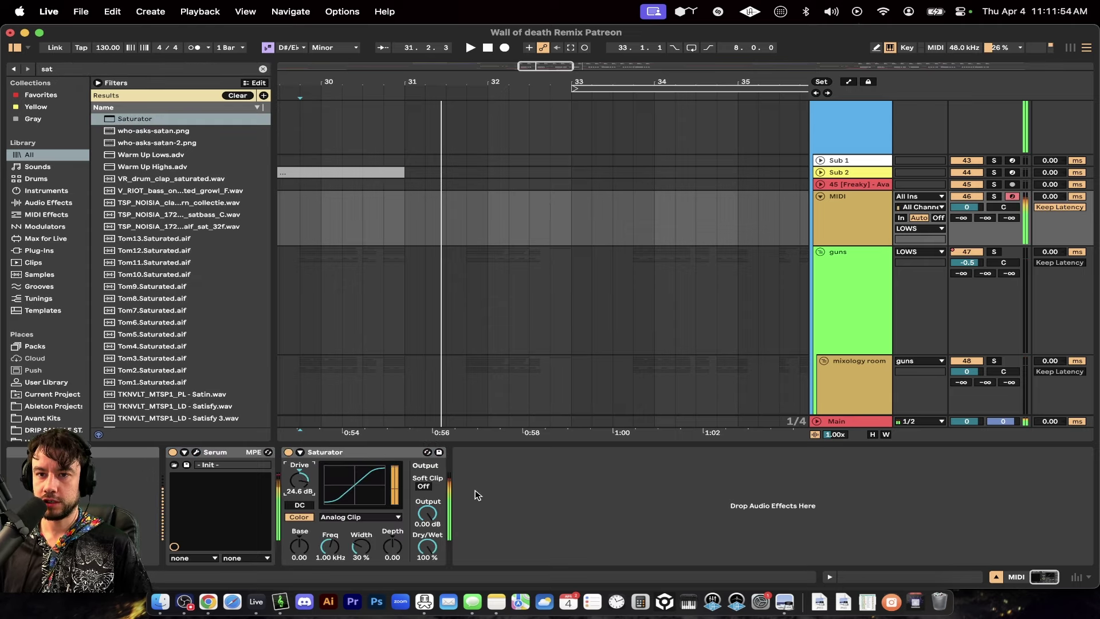
Find EQ Eight in the device library and add it after the Saturator on the MIDI track
{"action": "key", "text": "super+f"}
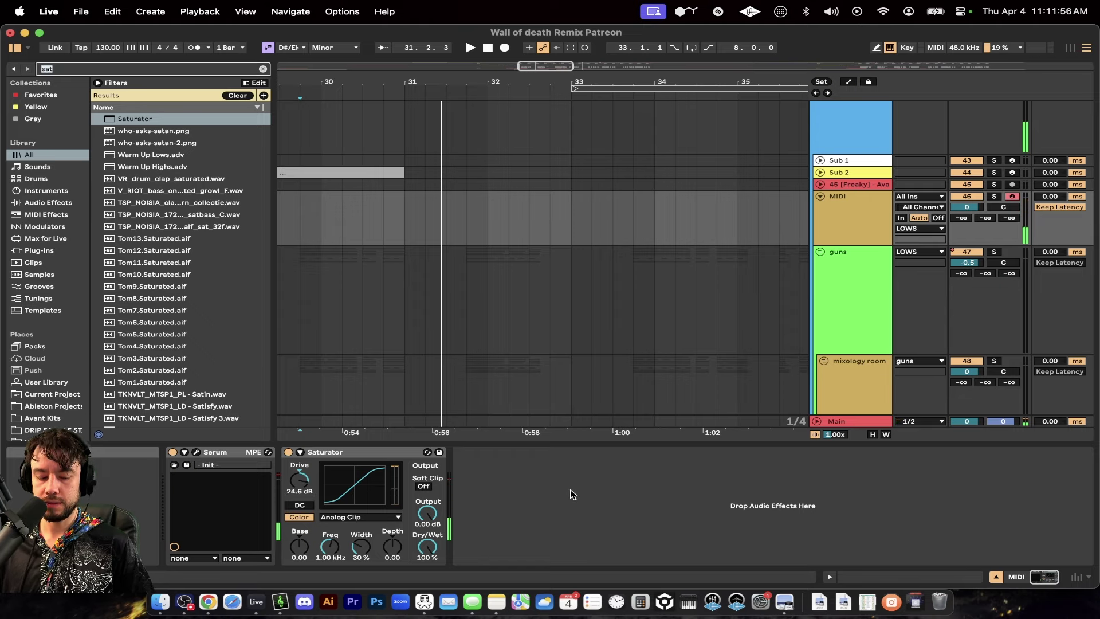
{"action": "type", "text": "eq"}
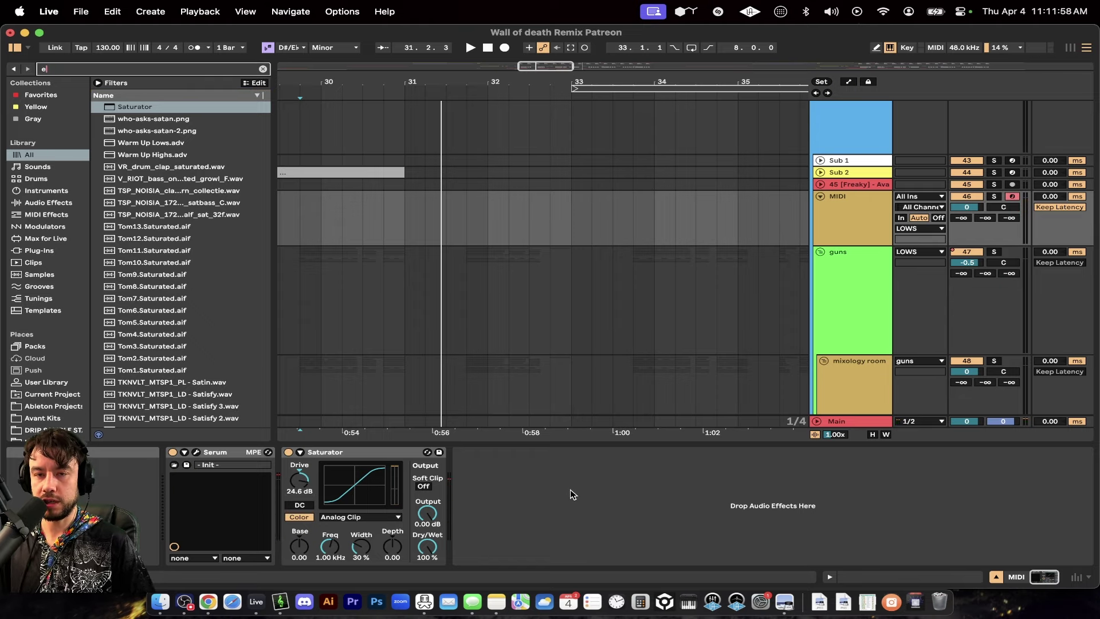
{"action": "key", "text": "Down"}
{"action": "key", "text": "Down"}
{"action": "key", "text": "Down"}
{"action": "key", "text": "Down"}
{"action": "key", "text": "Down"}
{"action": "key", "text": "Return"}
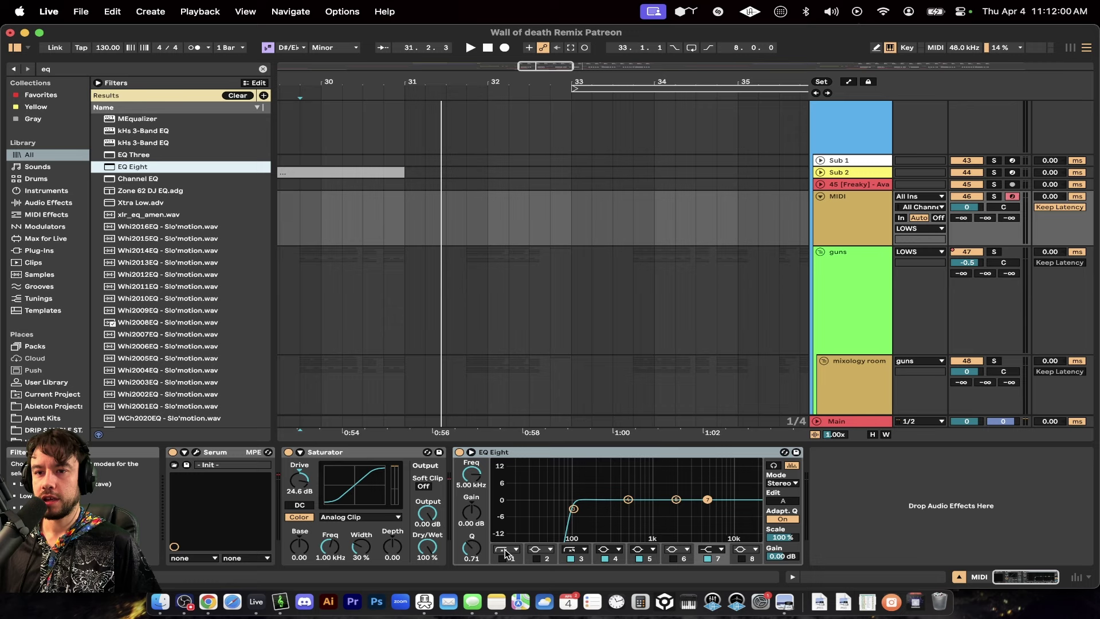
Make EQ Eight's band 3 a steep low-pass at about 170 Hz and lower the Saturator's drive to 21.1 dB
{"action": "left_click", "coordinate": [576, 551]}
{"action": "left_click", "coordinate": [576, 510]}
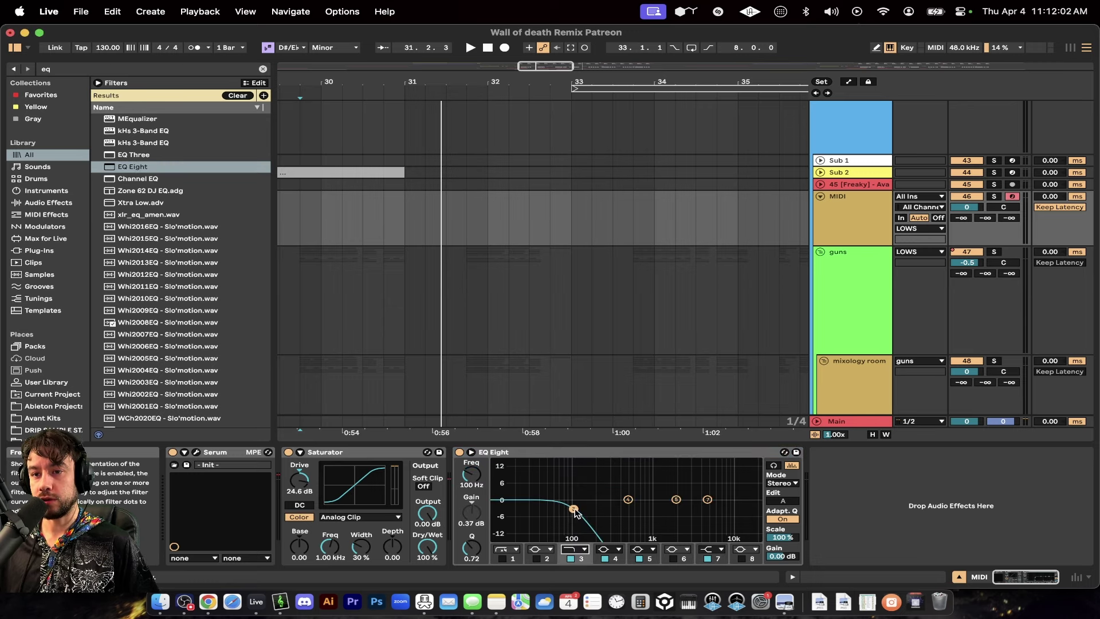
{"action": "left_click", "coordinate": [574, 549]}
{"action": "left_click", "coordinate": [572, 536]}
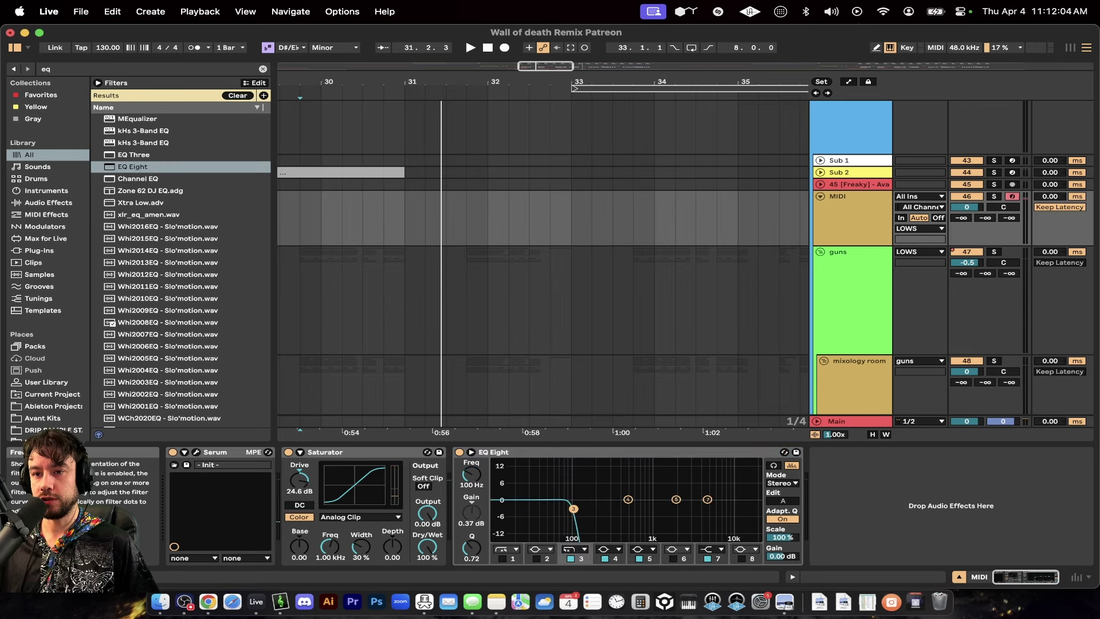
{"action": "left_click_drag", "start_coordinate": [573, 508], "coordinate": [581, 511]}
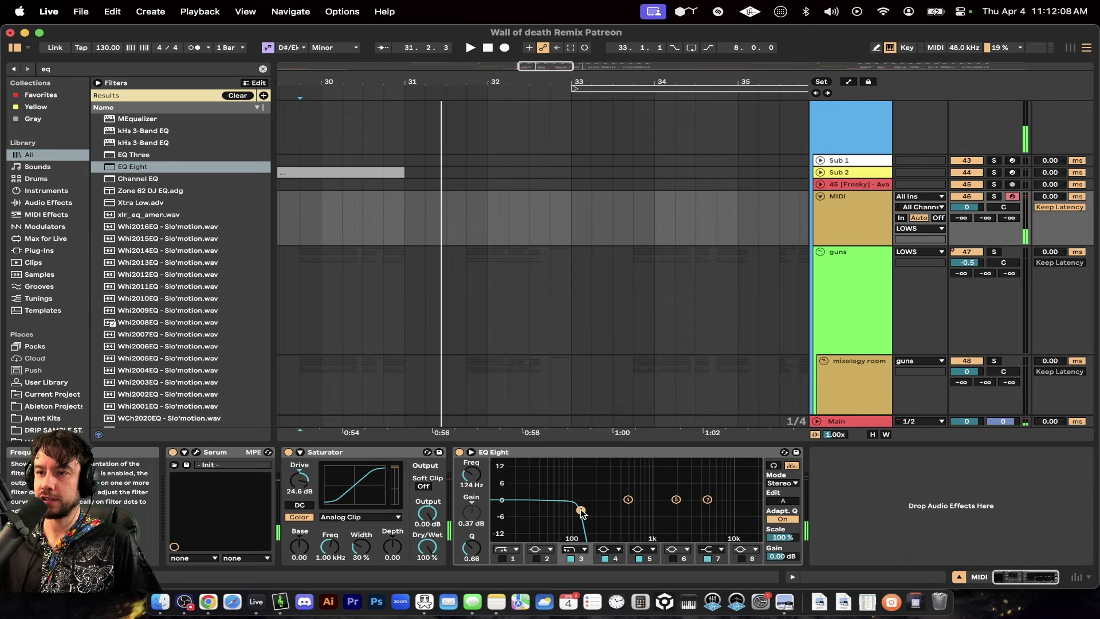
{"action": "left_click_drag", "start_coordinate": [581, 510], "coordinate": [608, 511]}
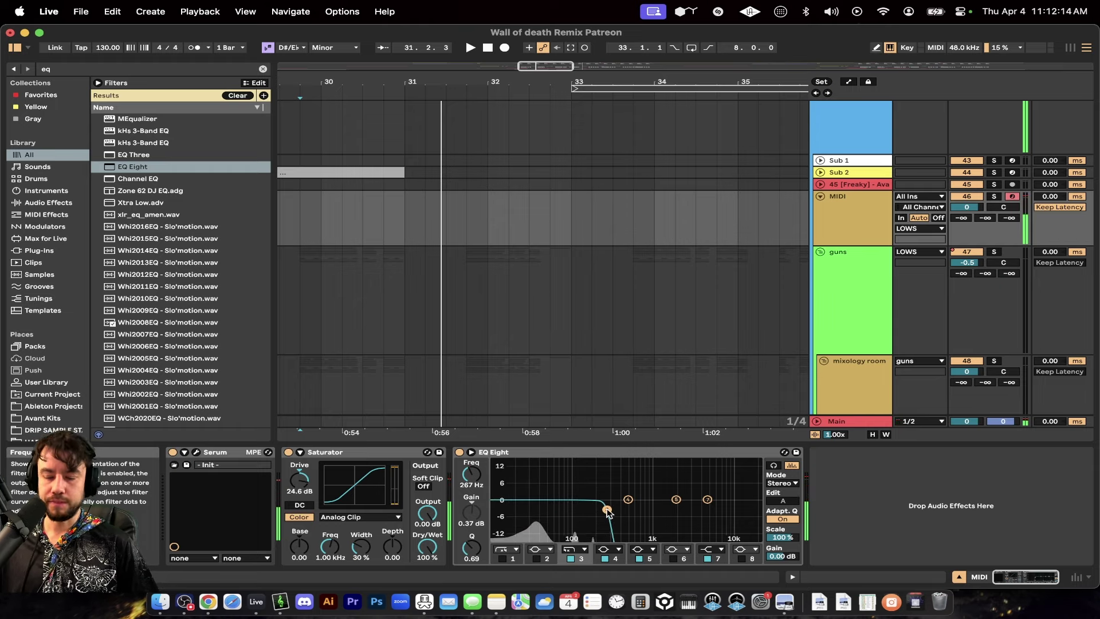
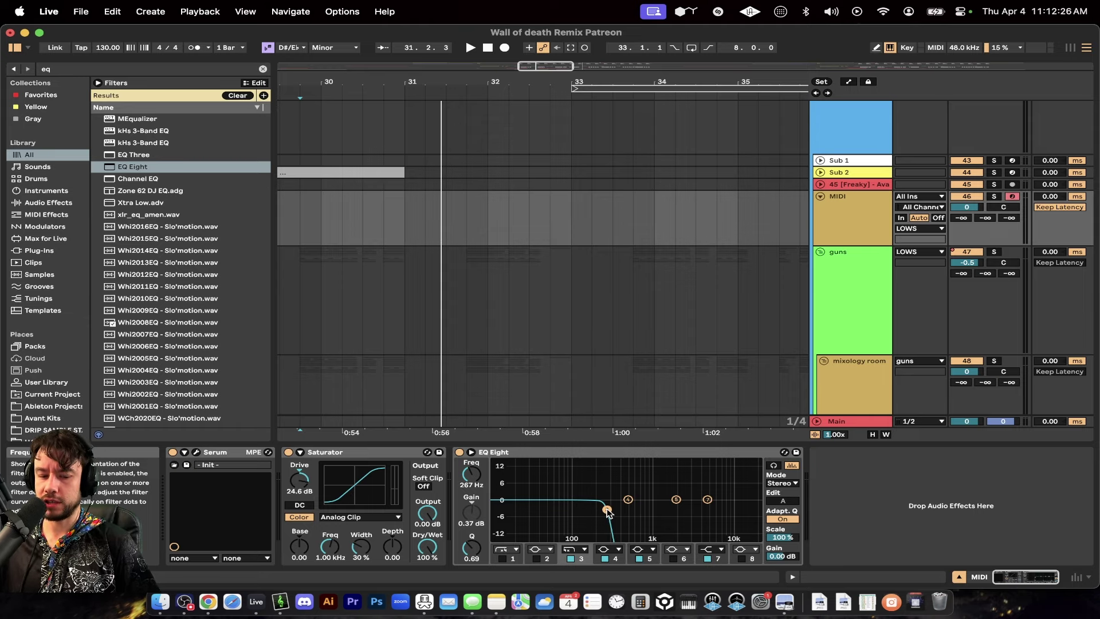
{"action": "mouse_move", "coordinate": [608, 511]}
{"action": "left_mouse_down"}
{"action": "mouse_move", "coordinate": [582, 510]}
{"action": "mouse_move", "coordinate": [592, 510]}
{"action": "left_mouse_up"}
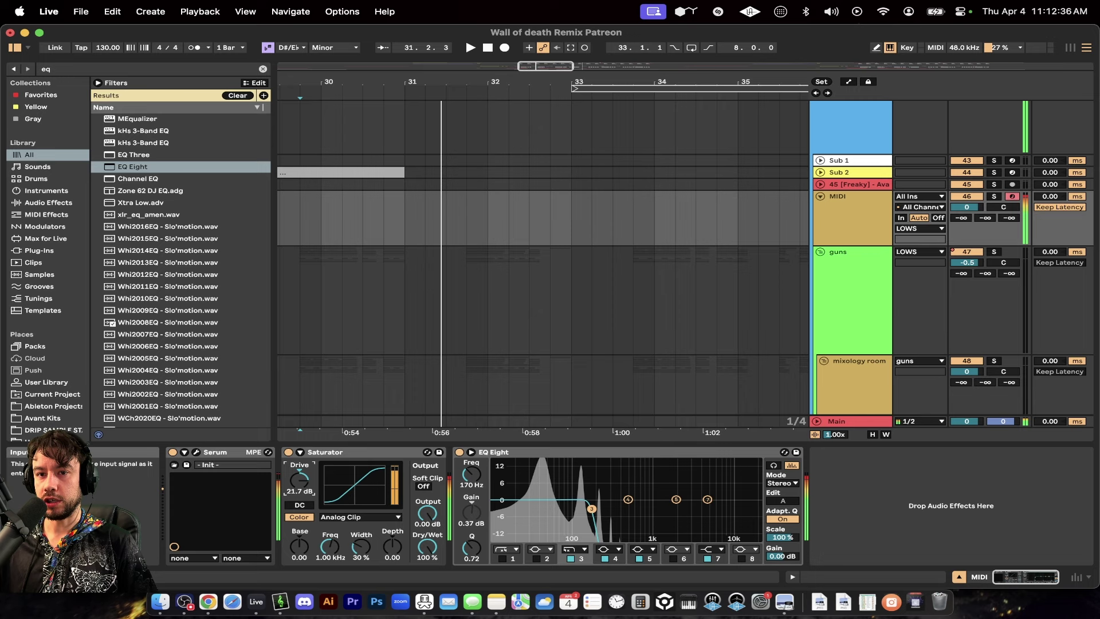
Add a second Saturator after EQ Eight on the MIDI track and raise its drive to 13.1 dB
{"action": "key", "text": "super+f"}
{"action": "type", "text": "sat"}
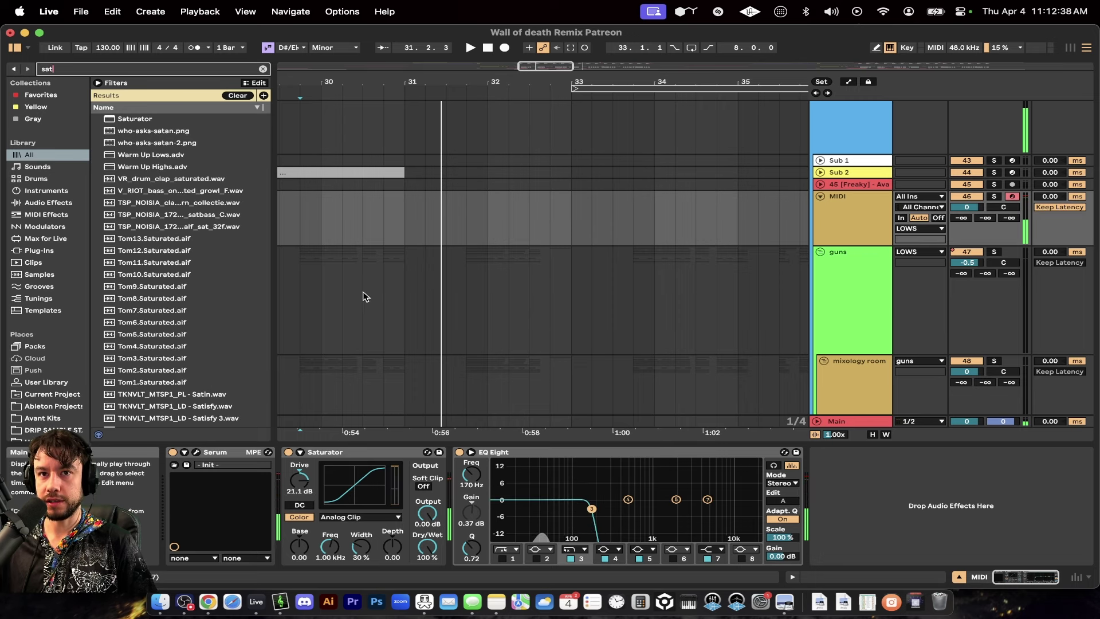
{"action": "key", "text": "Down"}
{"action": "key", "text": "Return"}
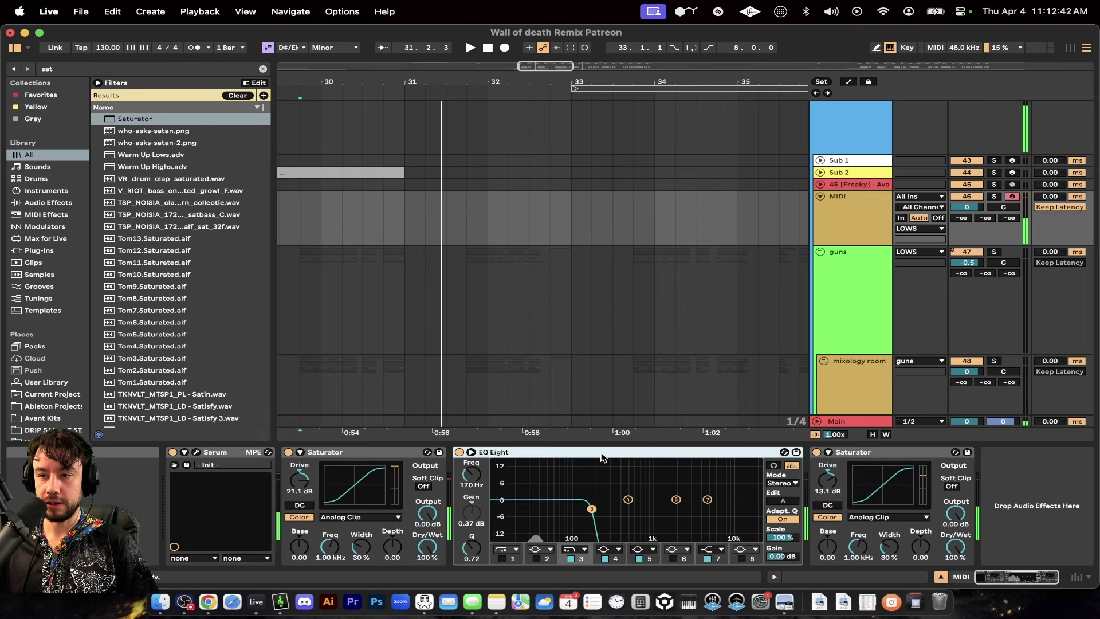
Paste a copy of EQ Eight after the second Saturator and raise its low-pass cutoff to 1.74 kHz
{"action": "left_click", "coordinate": [998, 497]}
{"action": "key", "text": "super+v"}
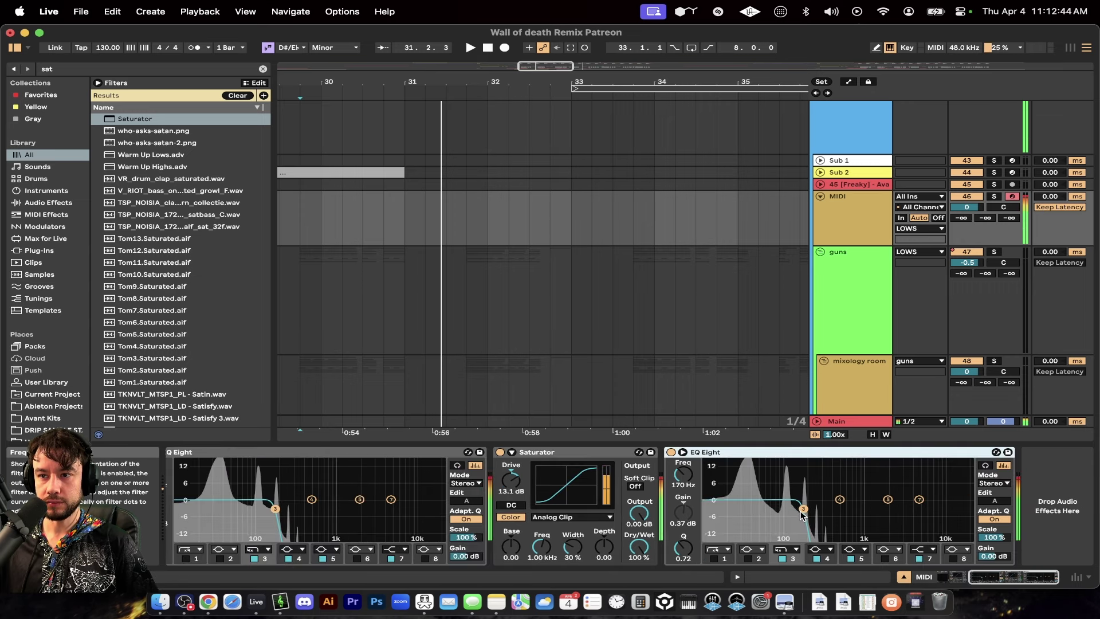
{"action": "left_click_drag", "start_coordinate": [813, 504], "coordinate": [882, 509]}
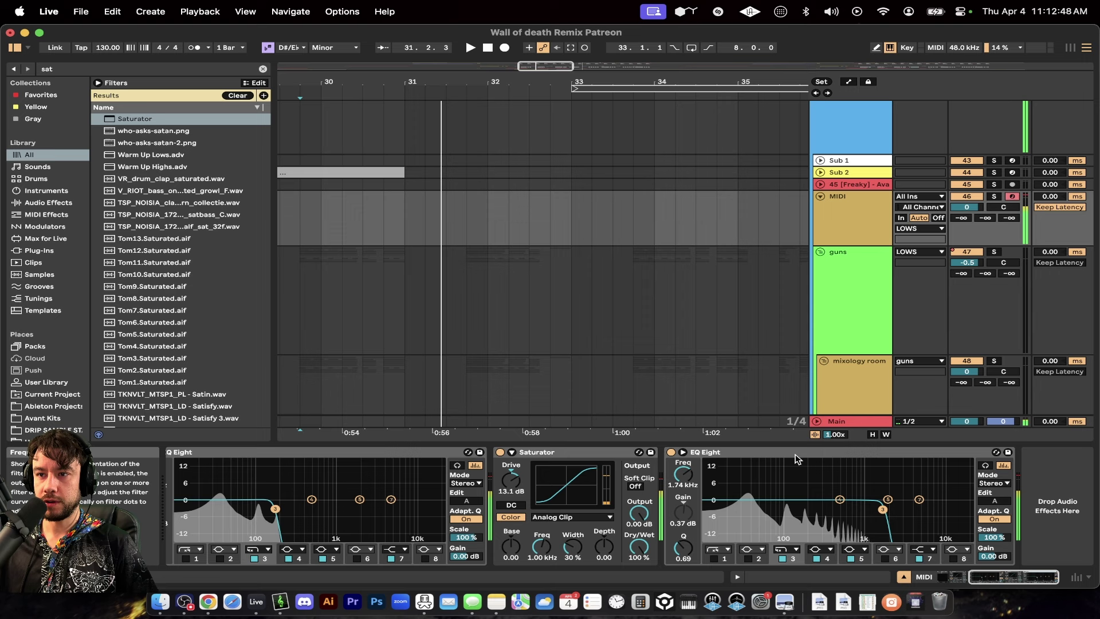
Duplicate the EQ Eight at the end of the MIDI track's device chain
{"action": "left_click", "coordinate": [796, 455]}
{"action": "key", "text": "super+d"}
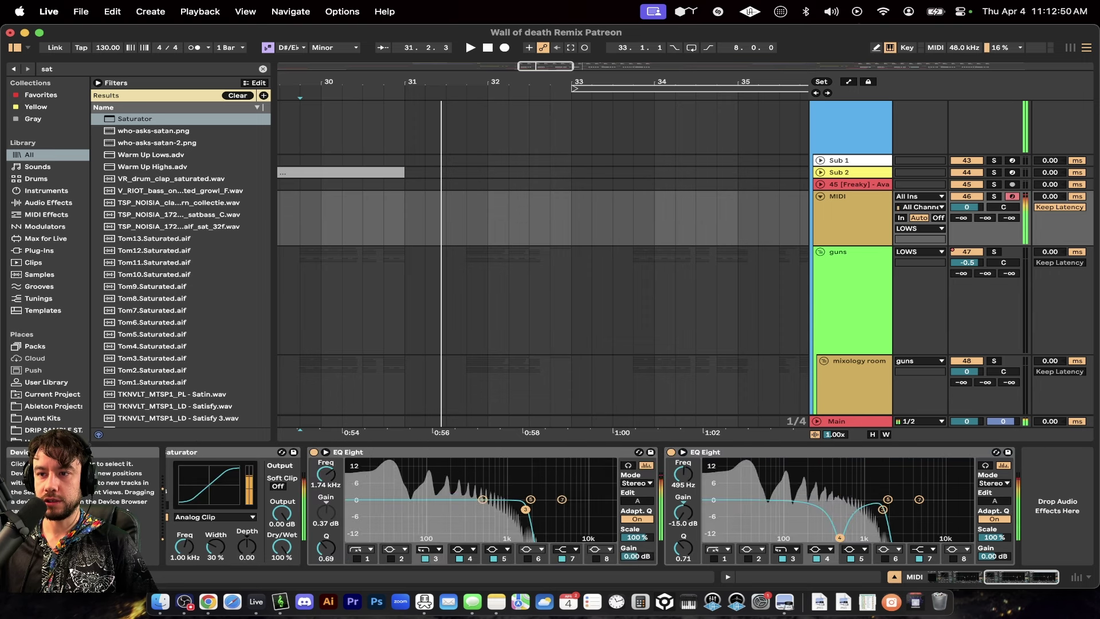
Reshape band 3 of the second EQ Eight into a gentle low-pass at 495 Hz with a Q of 0.10
{"action": "left_click_drag", "start_coordinate": [840, 537], "coordinate": [817, 538]}
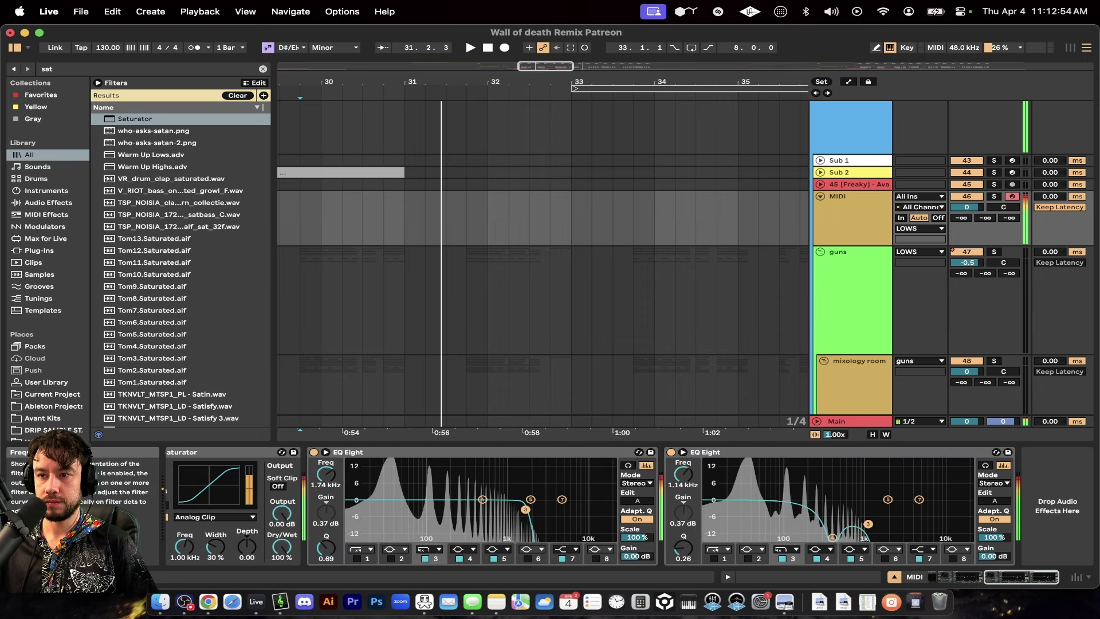
{"action": "left_click_drag", "start_coordinate": [869, 524], "coordinate": [840, 538]}
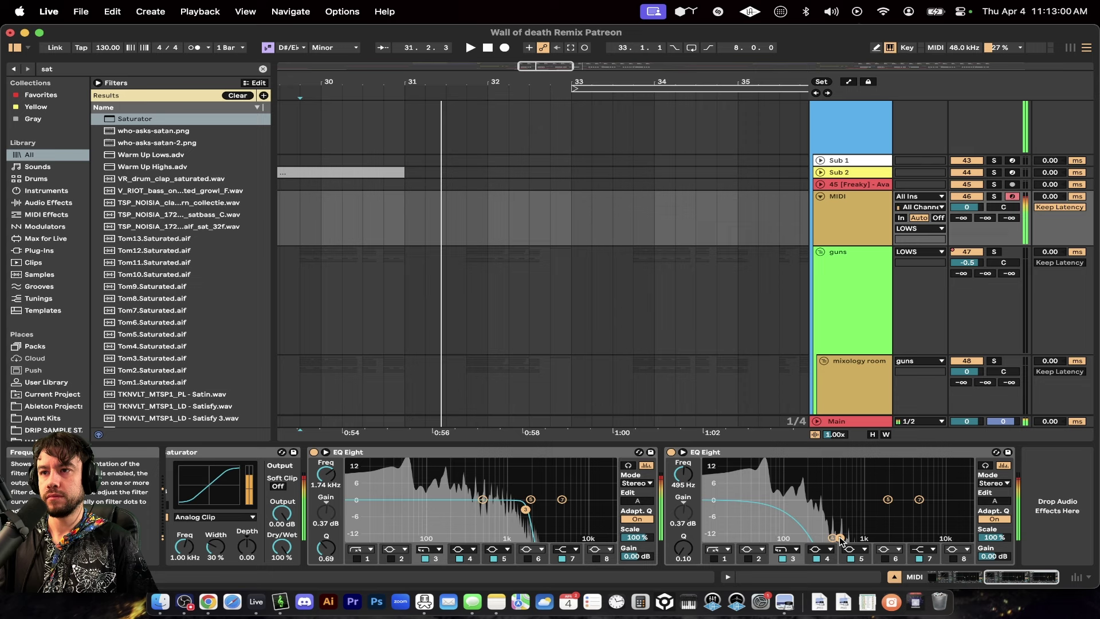
Search the browser for "lufs" and add the dripment_LUFS meter at the end of the MIDI track's device chain
{"action": "key", "text": "super+f"}
{"action": "type", "text": "lufs"}
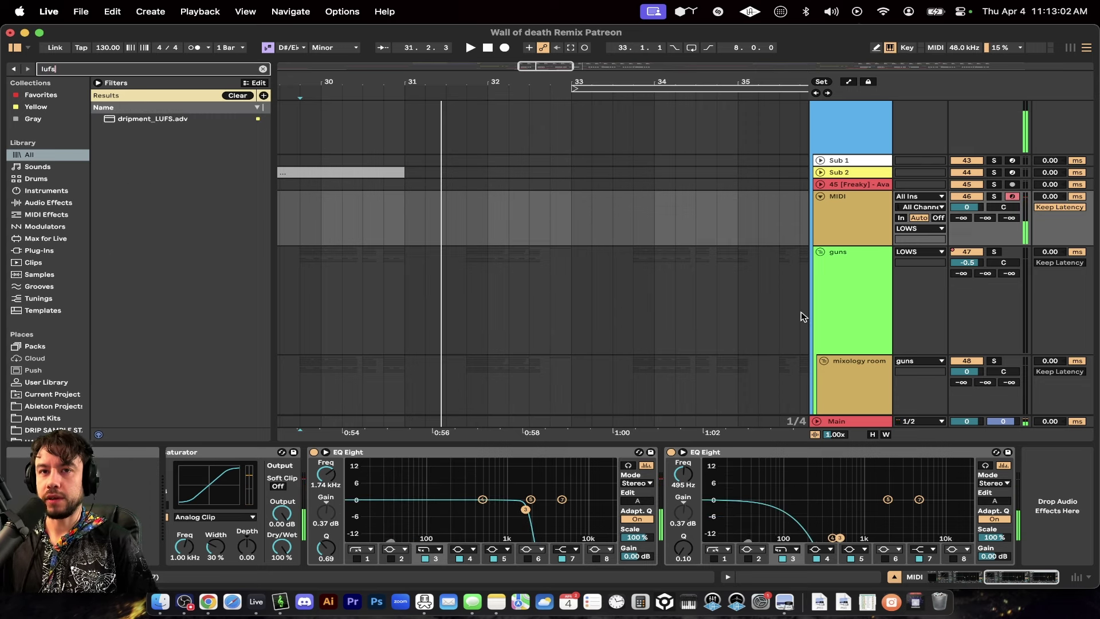
{"action": "left_click", "coordinate": [145, 119]}
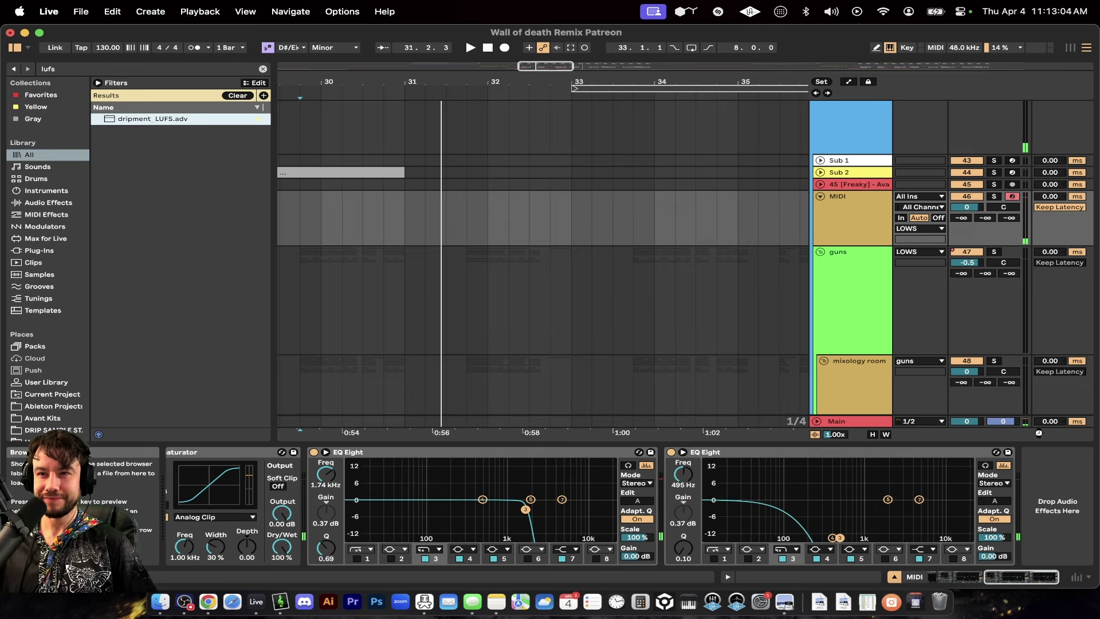
{"action": "left_click_drag", "start_coordinate": [145, 119], "coordinate": [1057, 504]}
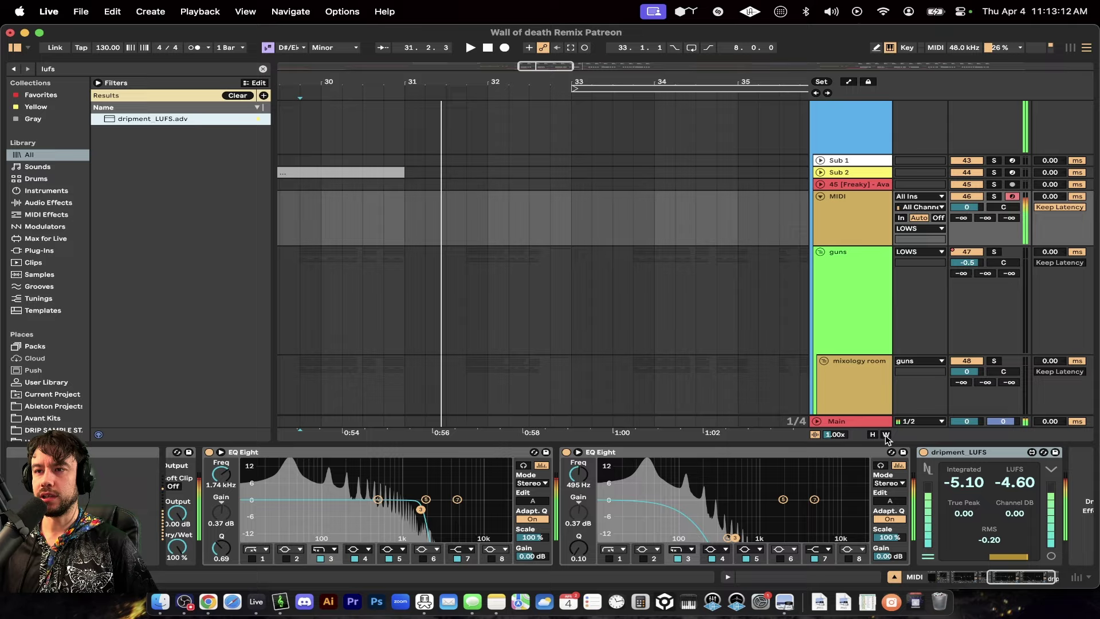
Unfold the bussin' and SIDECHAIN groups and display the devices of the LOWS bus
{"action": "left_click", "coordinate": [857, 218]}
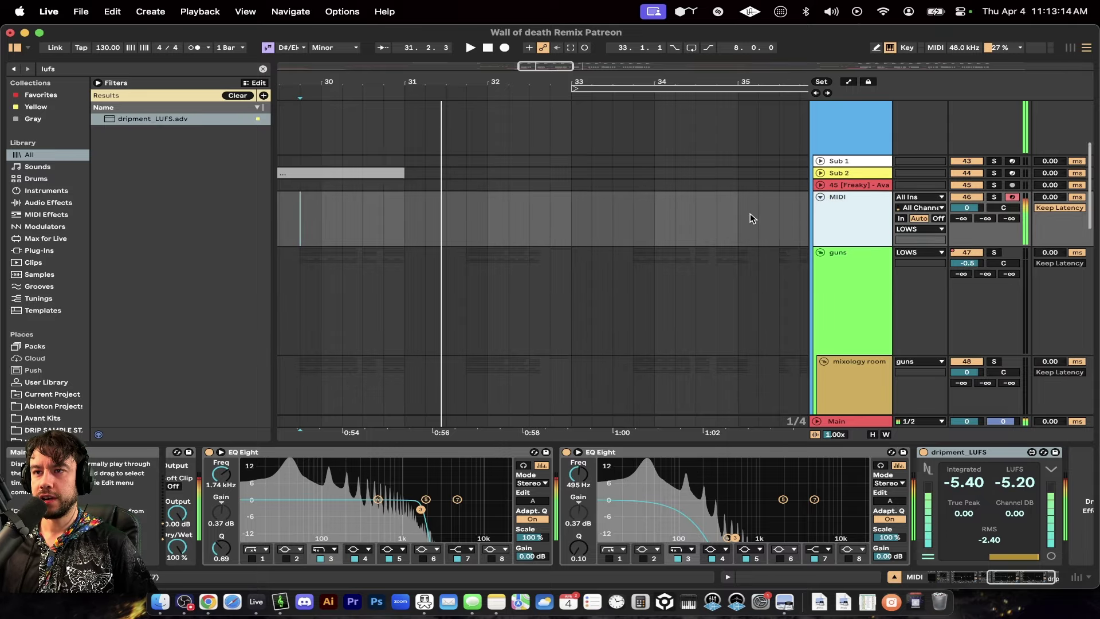
{"action": "scroll", "coordinate": [750, 214], "scroll_direction": "up", "scroll_amount": 1}
{"action": "scroll", "coordinate": [750, 213], "scroll_direction": "right", "scroll_amount": 1}
{"action": "scroll", "coordinate": [748, 276], "scroll_direction": "down", "scroll_amount": 5}
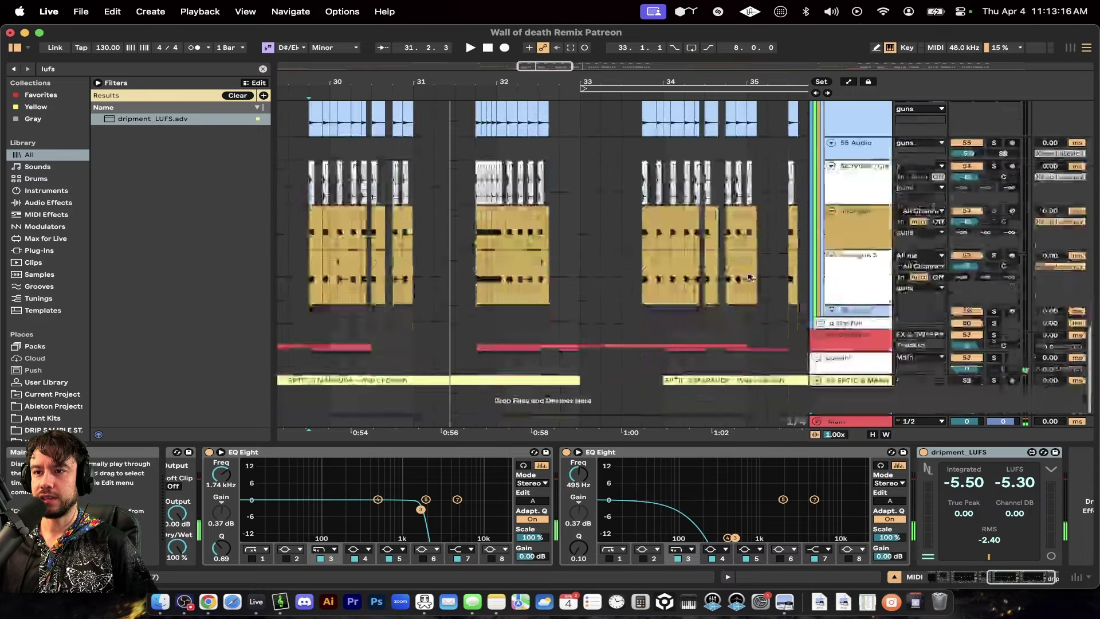
{"action": "scroll", "coordinate": [747, 277], "scroll_direction": "left", "scroll_amount": 2}
{"action": "left_click", "coordinate": [816, 356]}
{"action": "scroll", "coordinate": [814, 361], "scroll_direction": "down", "scroll_amount": 1}
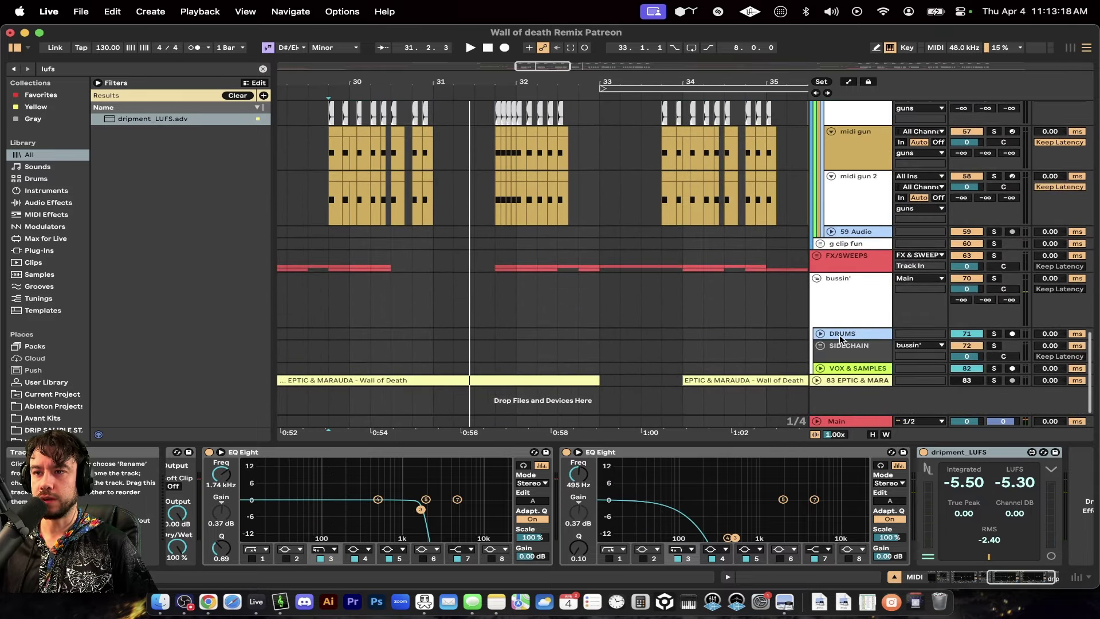
{"action": "scroll", "coordinate": [849, 390], "scroll_direction": "down", "scroll_amount": 3}
{"action": "scroll", "coordinate": [849, 389], "scroll_direction": "down", "scroll_amount": 1}
{"action": "left_click", "coordinate": [823, 336]}
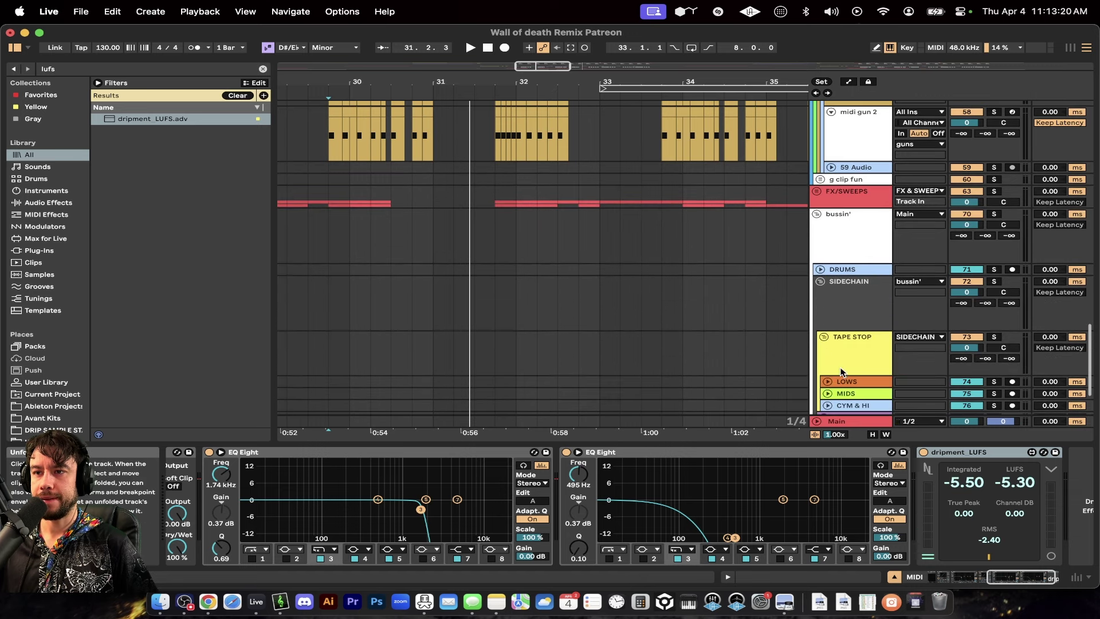
{"action": "left_click", "coordinate": [846, 381]}
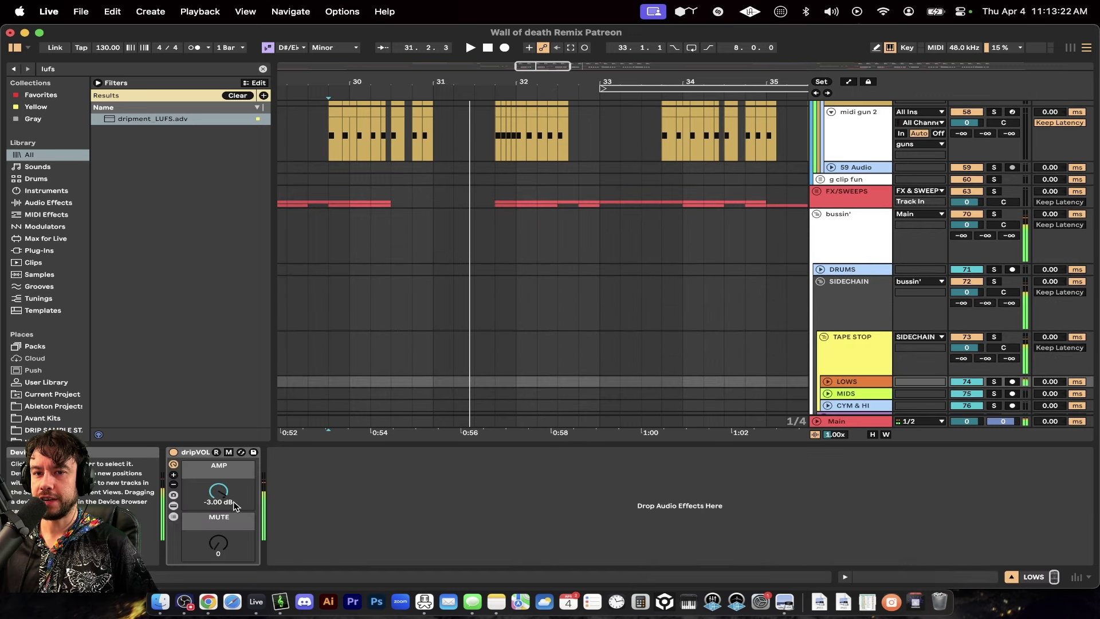
Return to the MIDI track and check its LUFS meter
{"action": "scroll", "coordinate": [712, 301], "scroll_direction": "up", "scroll_amount": 10}
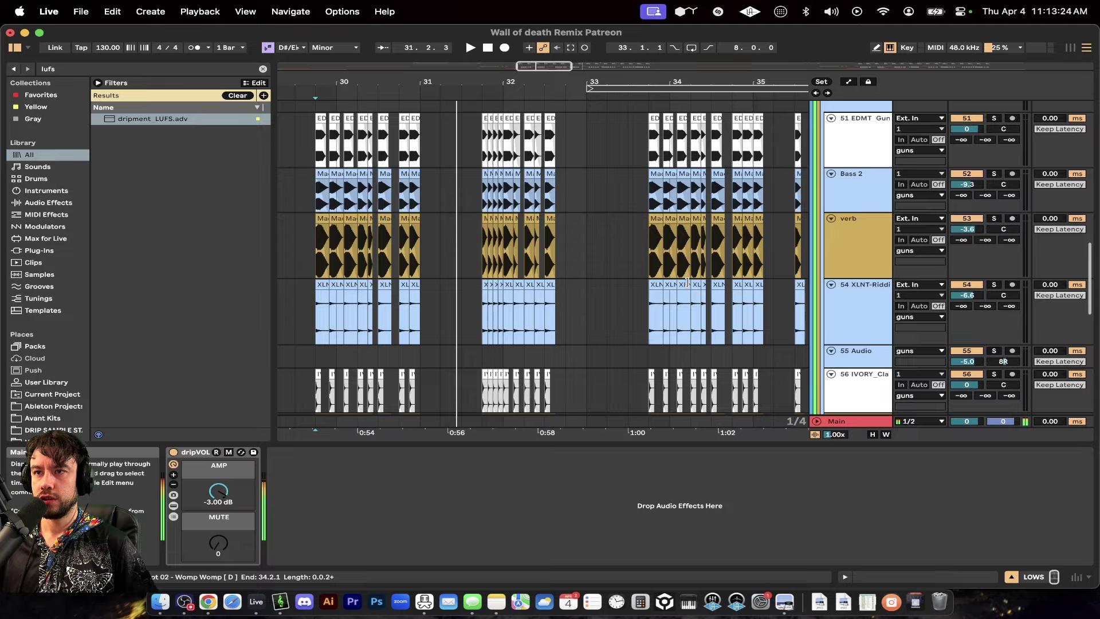
{"action": "scroll", "coordinate": [907, 154], "scroll_direction": "up", "scroll_amount": 1}
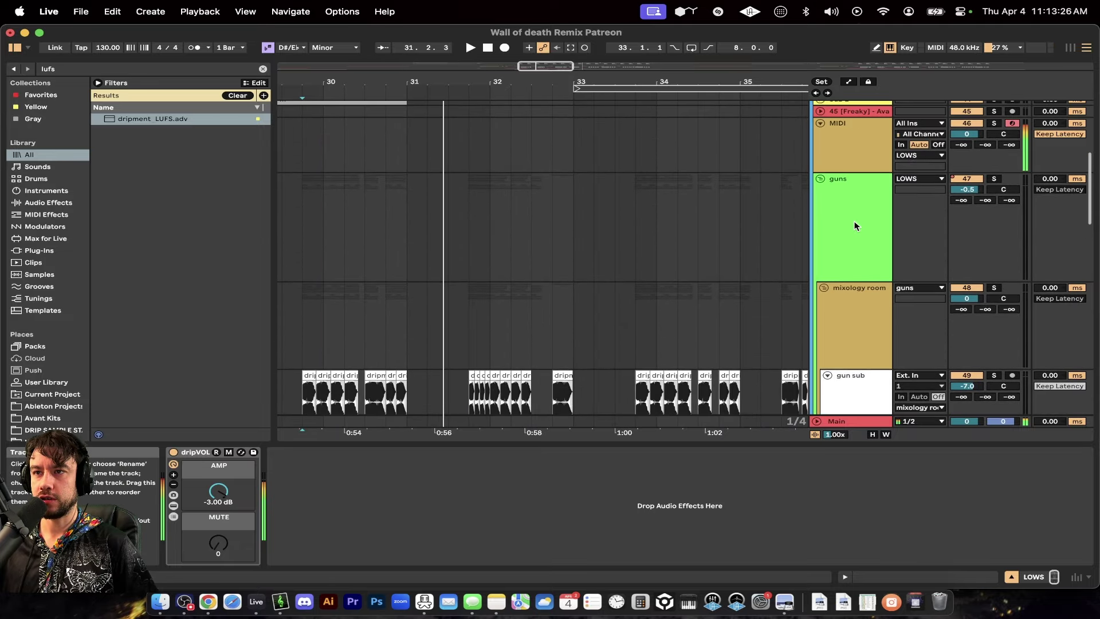
{"action": "left_click", "coordinate": [853, 163]}
{"action": "scroll", "coordinate": [734, 297], "scroll_direction": "down", "scroll_amount": 15}
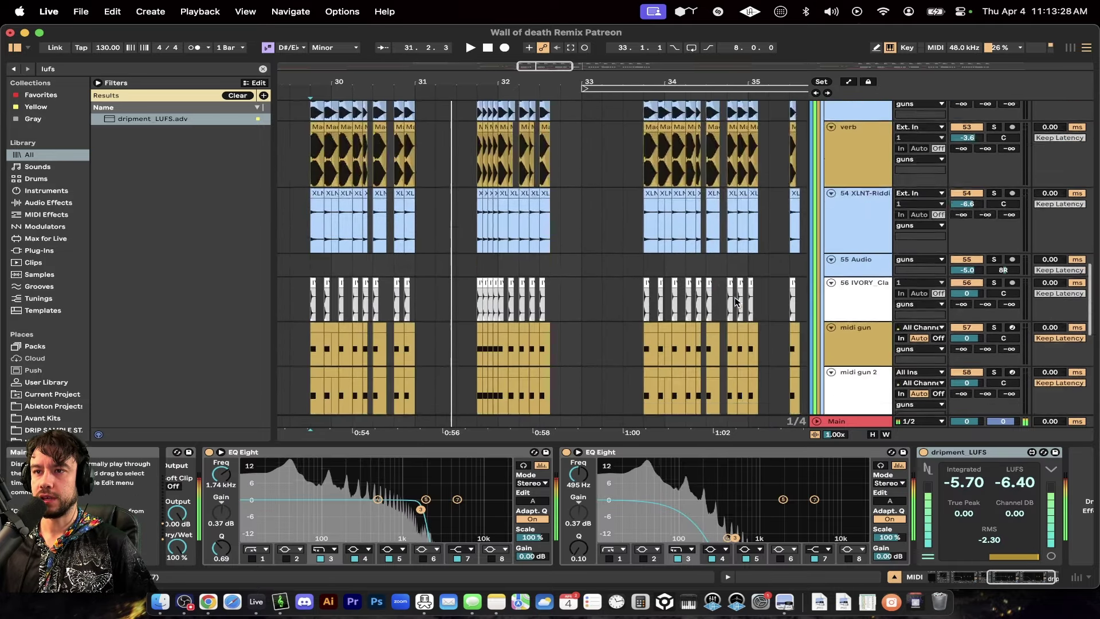
Add the dripment_LUFS meter after the dripVOL device on the LOWS bus
{"action": "left_click", "coordinate": [863, 308]}
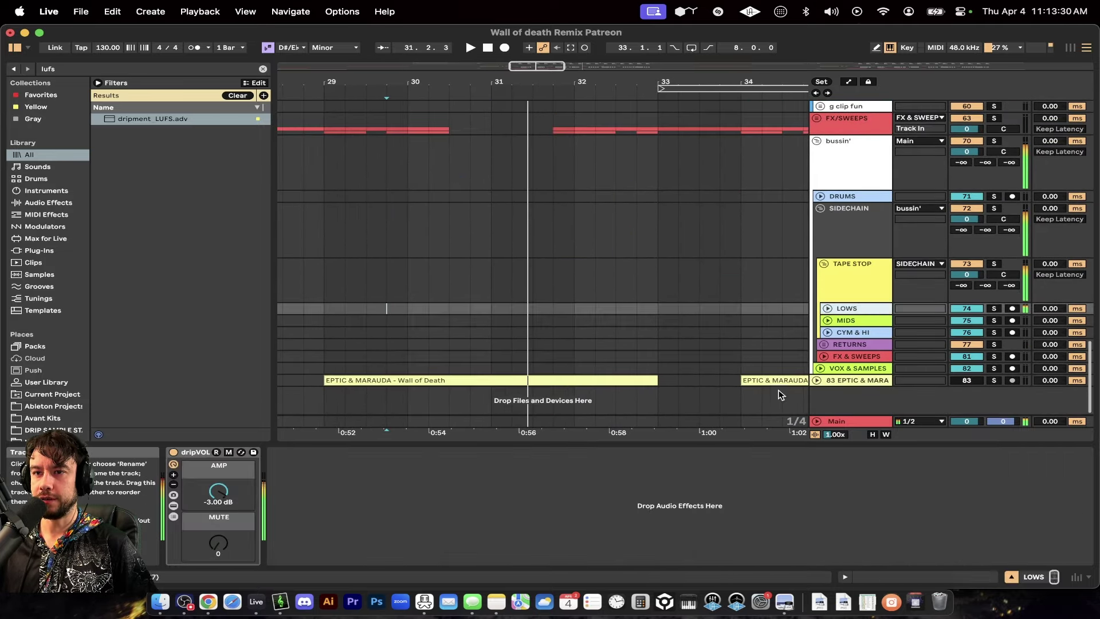
{"action": "left_click", "coordinate": [170, 119]}
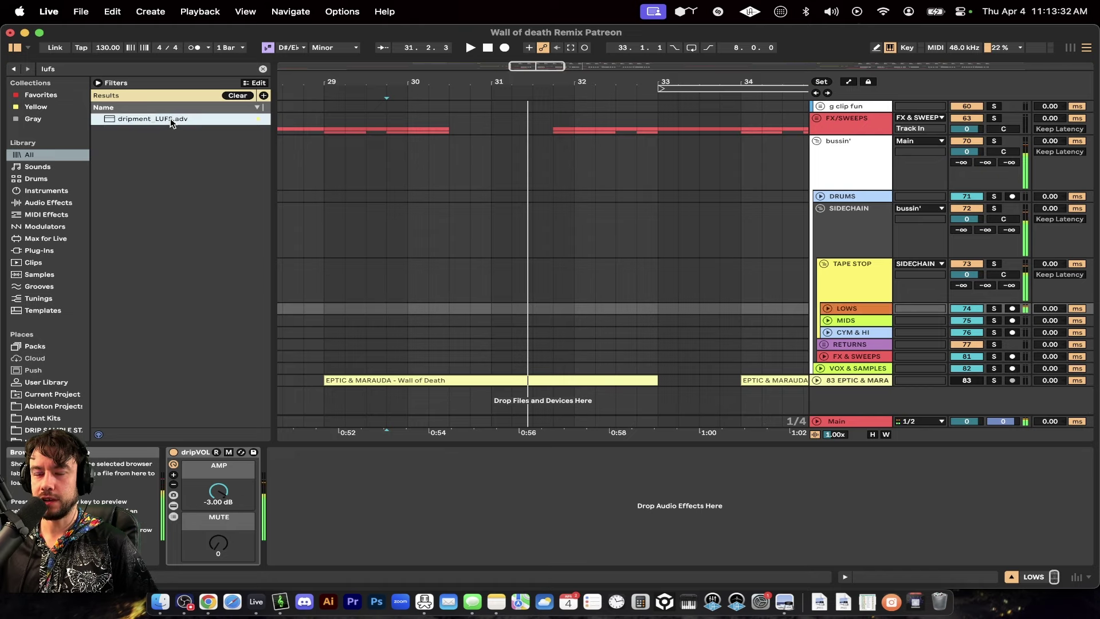
{"action": "left_click_drag", "start_coordinate": [538, 525], "coordinate": [336, 553]}
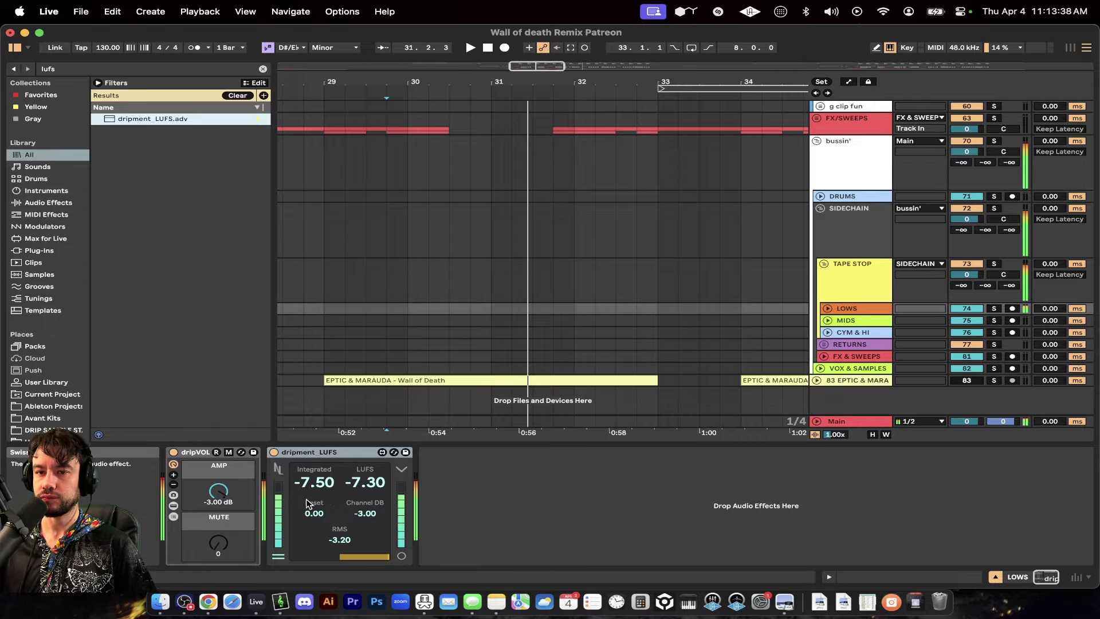
Examine the loudness meter on the gun sub track
{"action": "scroll", "coordinate": [580, 284], "scroll_direction": "up", "scroll_amount": 15}
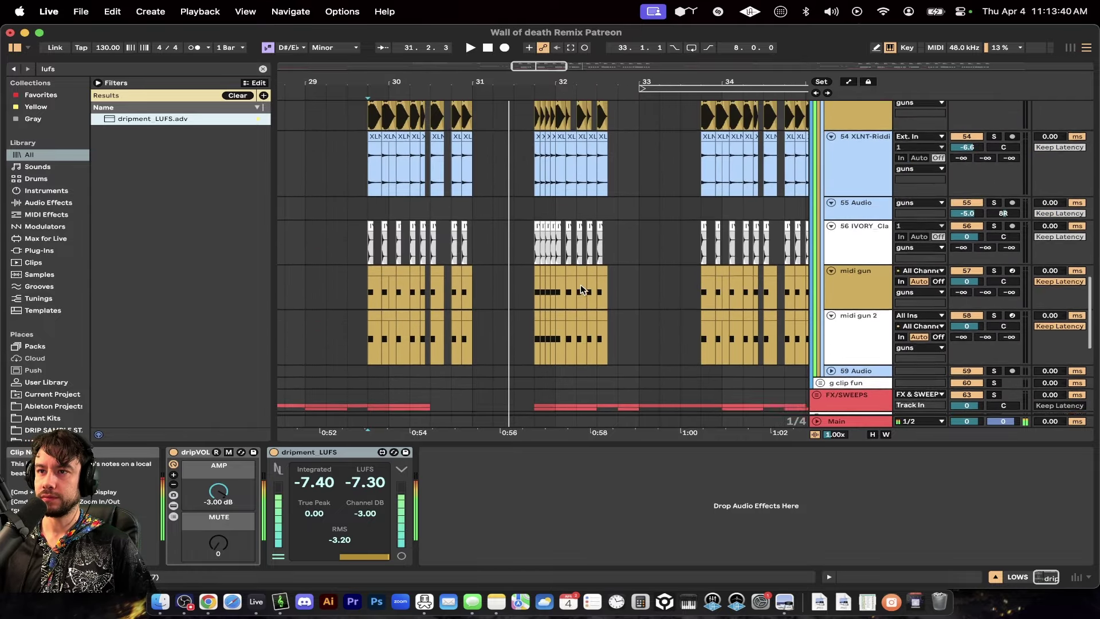
{"action": "scroll", "coordinate": [747, 263], "scroll_direction": "up", "scroll_amount": 10}
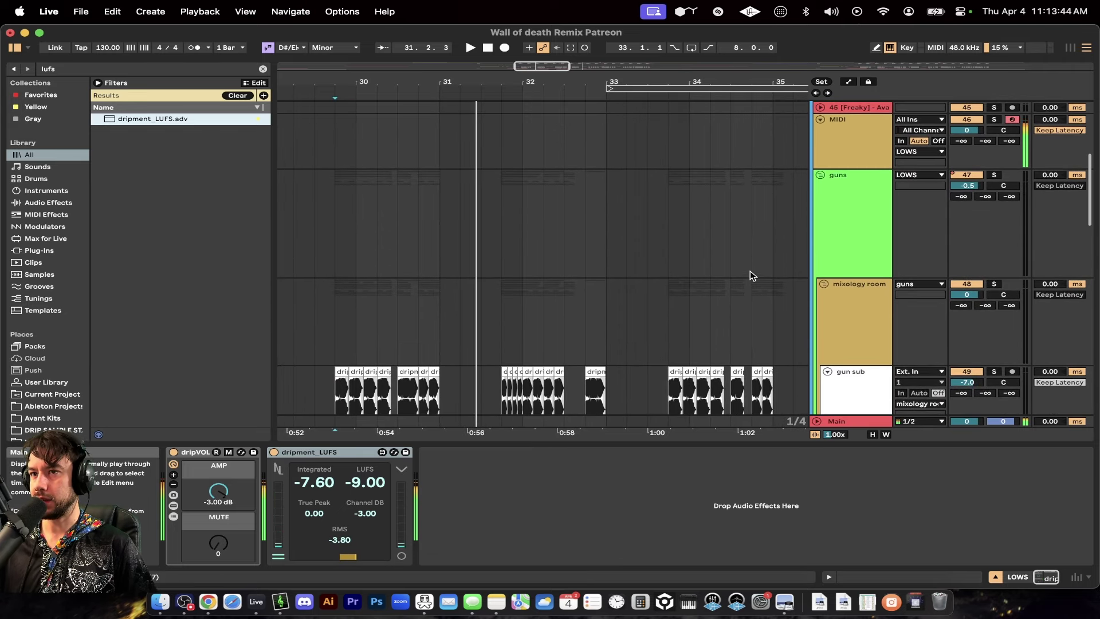
{"action": "scroll", "coordinate": [750, 274], "scroll_direction": "down", "scroll_amount": 5}
{"action": "left_click", "coordinate": [770, 249]}
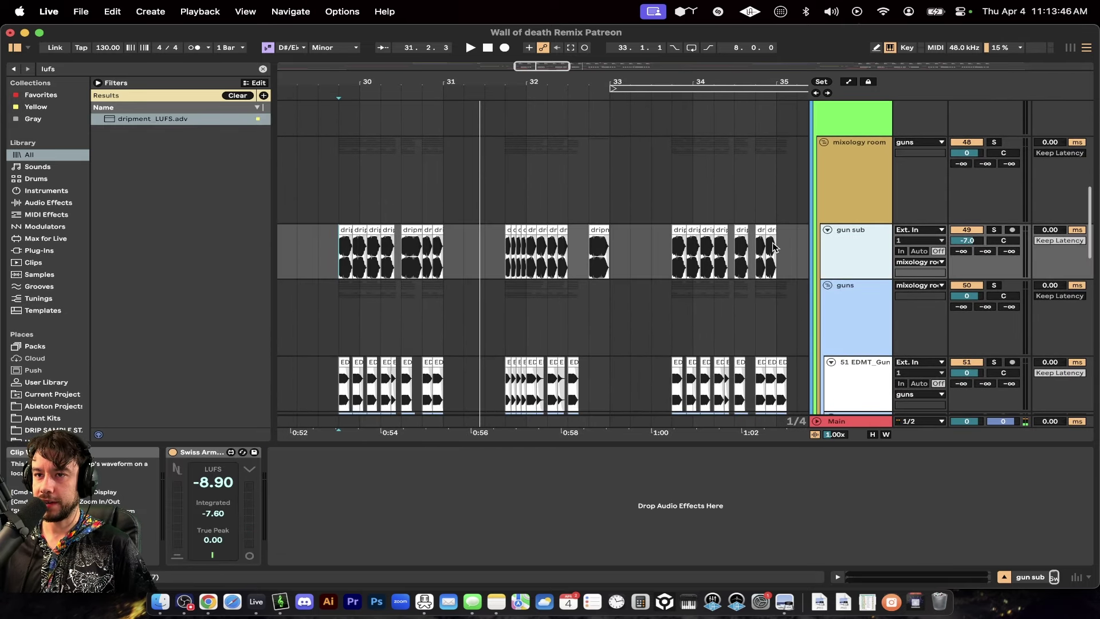
{"action": "left_click", "coordinate": [846, 257]}
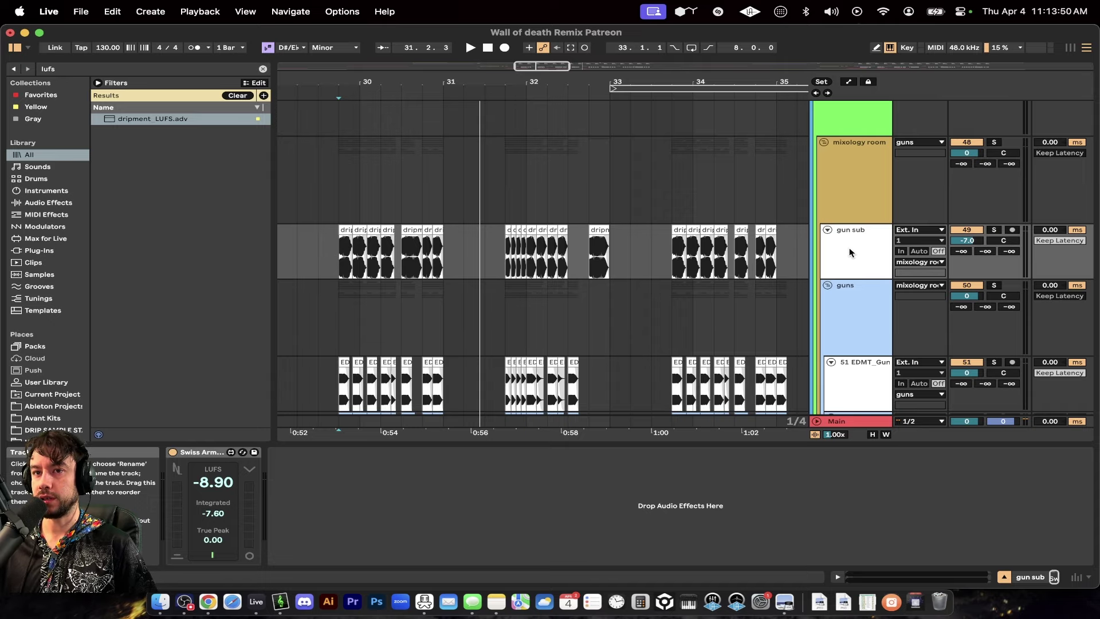
{"action": "left_click", "coordinate": [856, 235]}
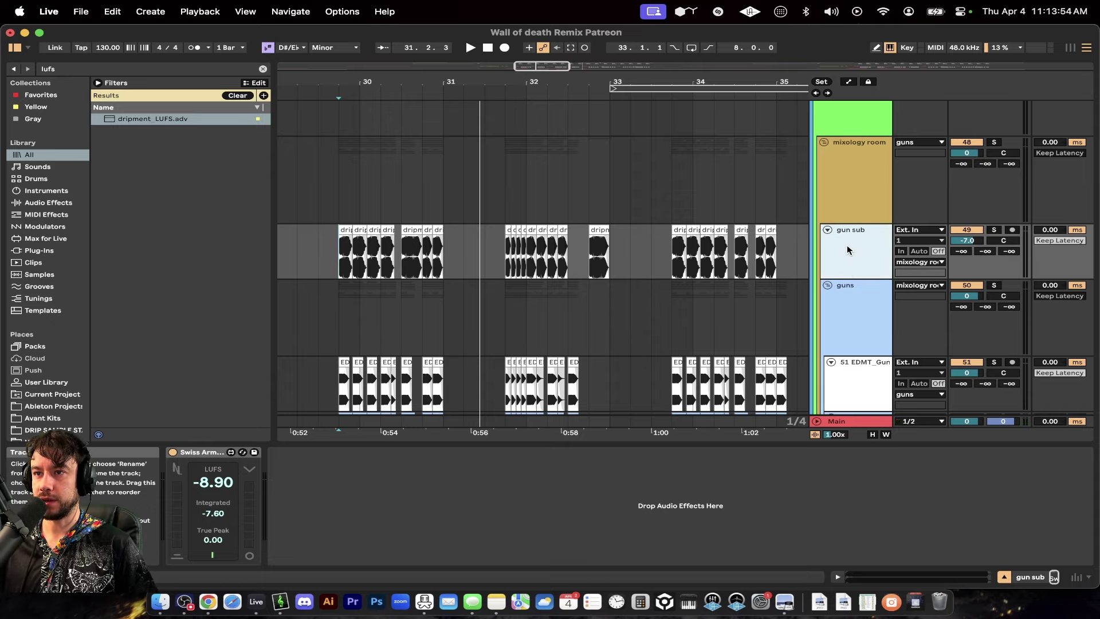
Open the Serum instrument on the MIDI track and inspect its oscillator and master level
{"action": "scroll", "coordinate": [858, 204], "scroll_direction": "up", "scroll_amount": 3}
{"action": "left_click", "coordinate": [851, 173]}
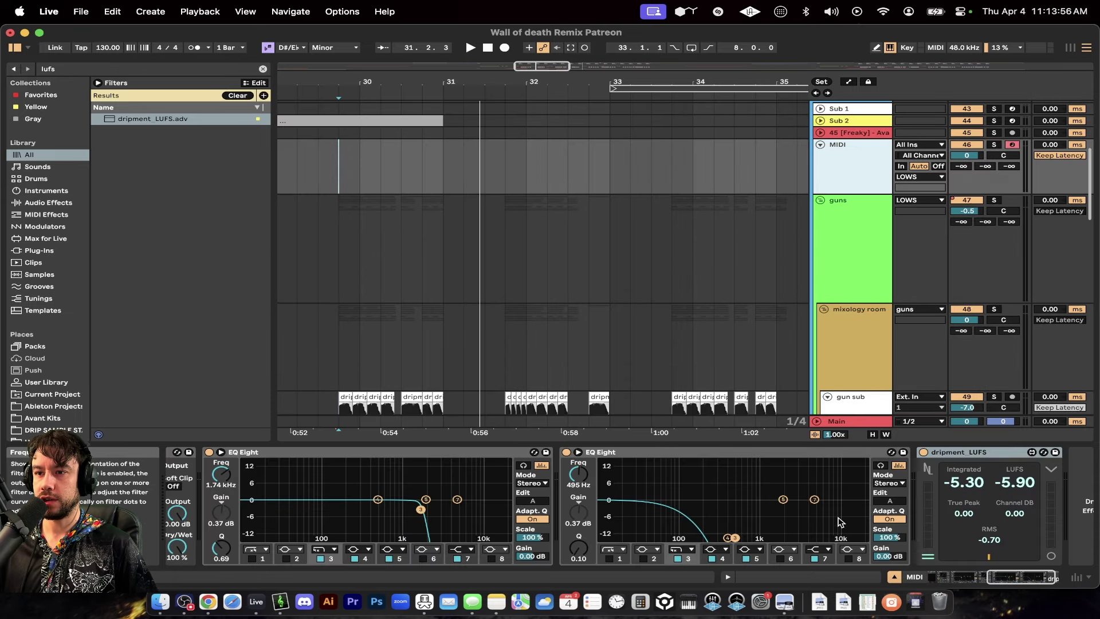
{"action": "scroll", "coordinate": [786, 515], "scroll_direction": "left", "scroll_amount": 5}
{"action": "left_click", "coordinate": [195, 452]}
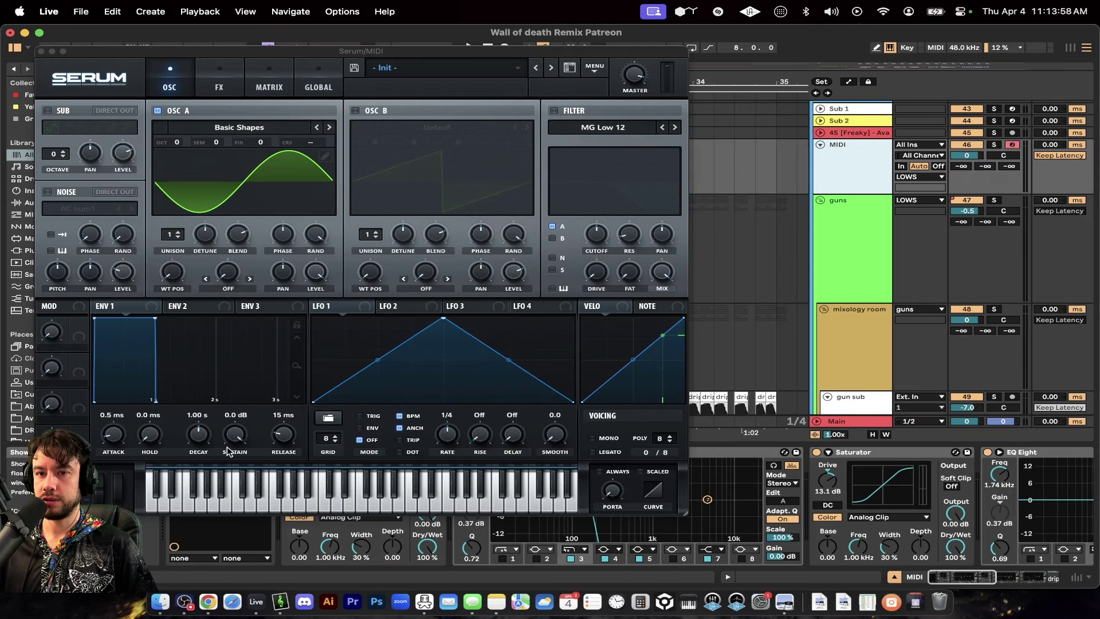
{"action": "left_click", "coordinate": [634, 82]}
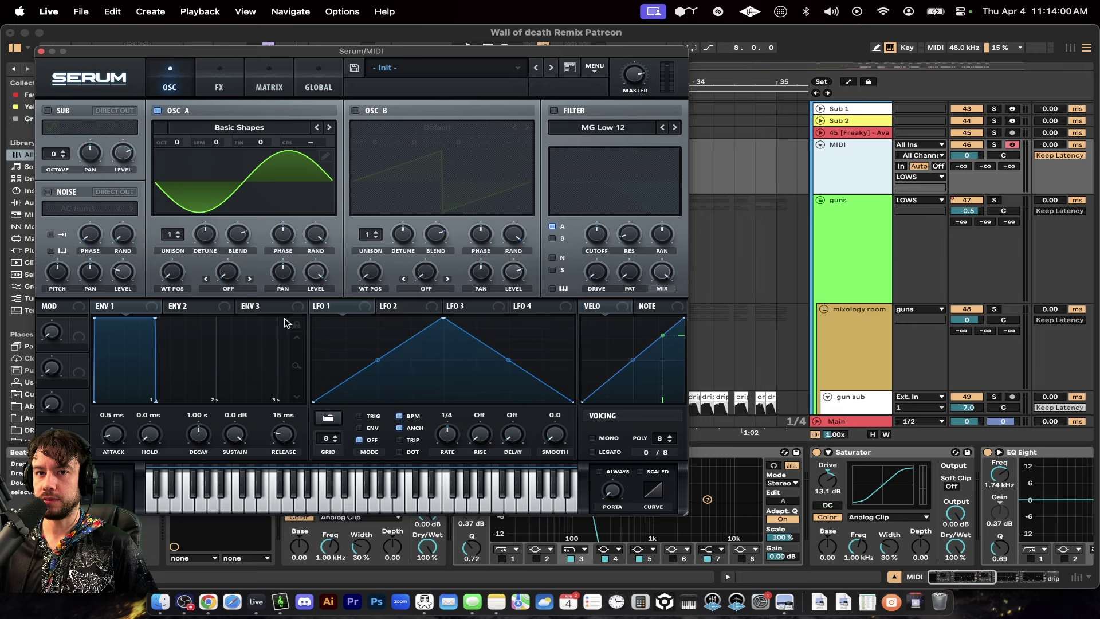
Display the Main track's devices and lower the MIDI track's volume to about -2.9 dB
{"action": "left_click", "coordinate": [845, 422]}
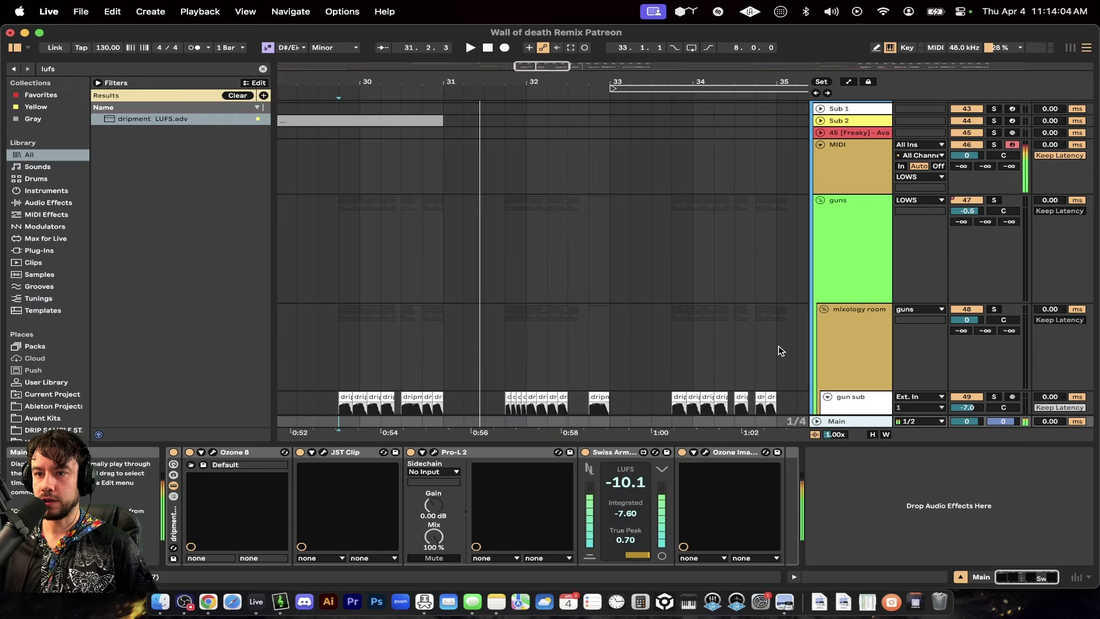
{"action": "scroll", "coordinate": [720, 339], "scroll_direction": "up", "scroll_amount": 3}
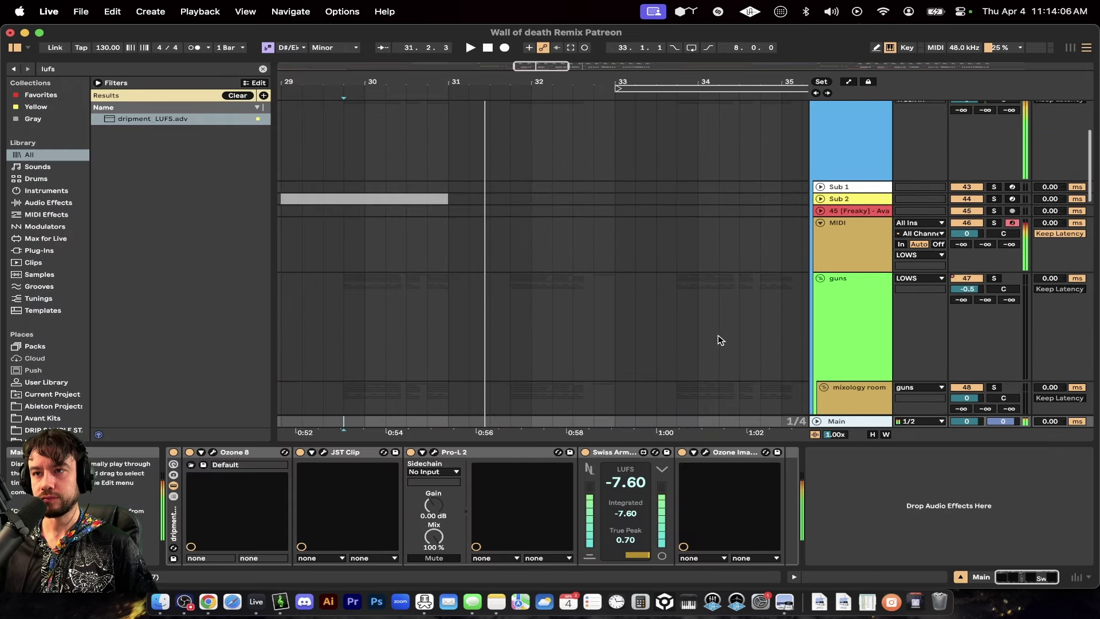
{"action": "left_click_drag", "start_coordinate": [972, 236], "coordinate": [971, 236]}
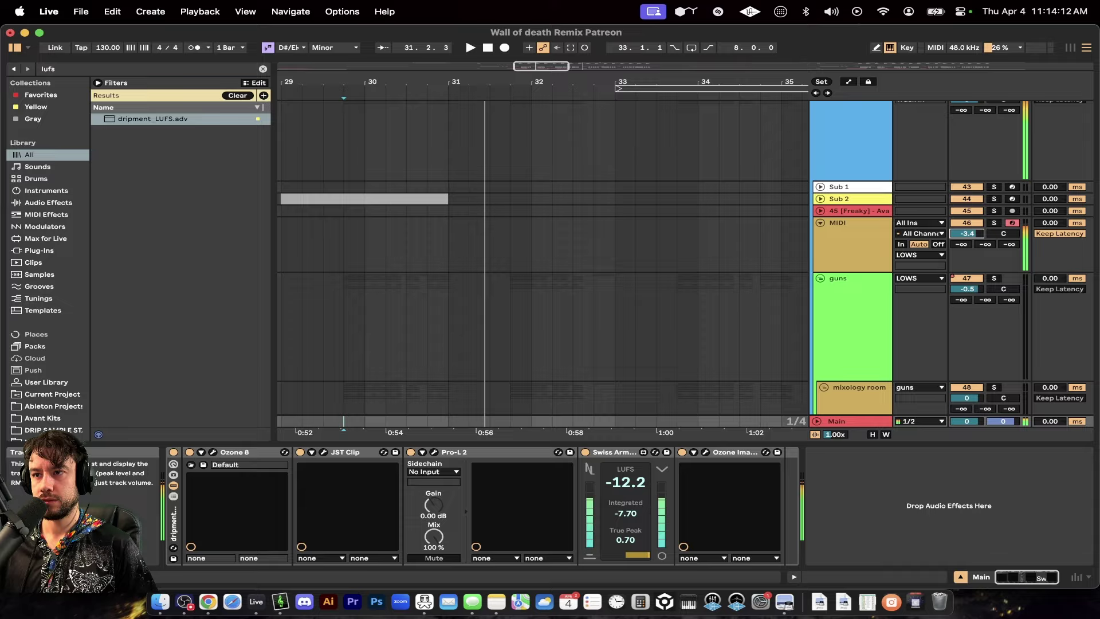
Display the LOWS bus's devices and check its loudness meter
{"action": "scroll", "coordinate": [658, 341], "scroll_direction": "down", "scroll_amount": 15}
{"action": "scroll", "coordinate": [658, 341], "scroll_direction": "left", "scroll_amount": 3}
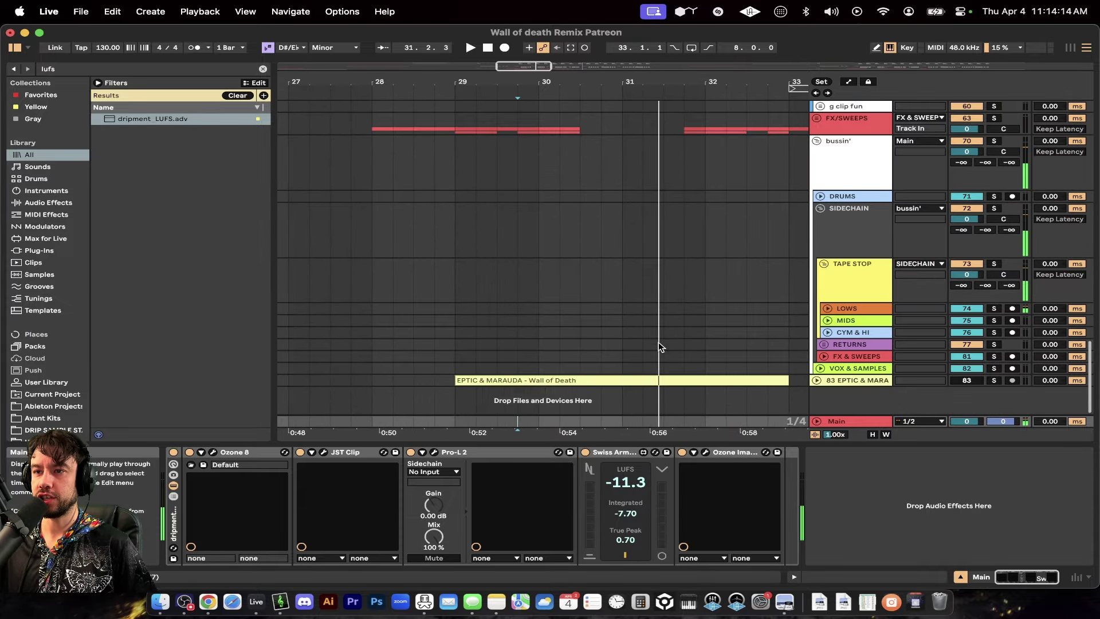
{"action": "left_click", "coordinate": [852, 308]}
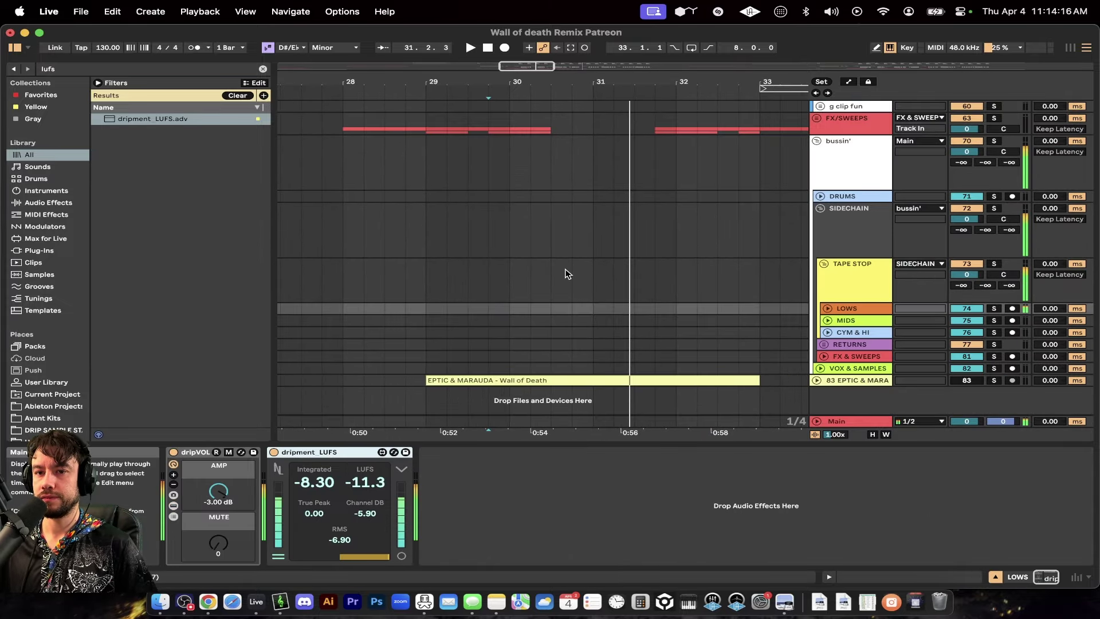
Set the MIDI track's volume to -3 dB
{"action": "scroll", "coordinate": [615, 317], "scroll_direction": "up", "scroll_amount": 10}
{"action": "scroll", "coordinate": [614, 316], "scroll_direction": "right", "scroll_amount": 3}
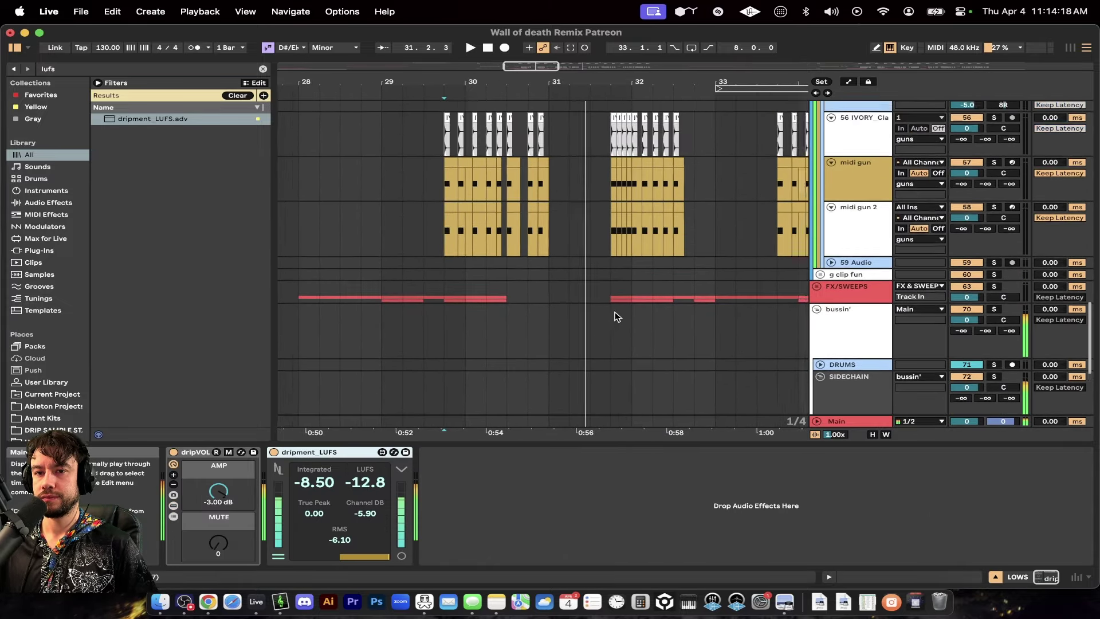
{"action": "scroll", "coordinate": [614, 317], "scroll_direction": "up", "scroll_amount": 8}
{"action": "scroll", "coordinate": [615, 316], "scroll_direction": "right", "scroll_amount": 3}
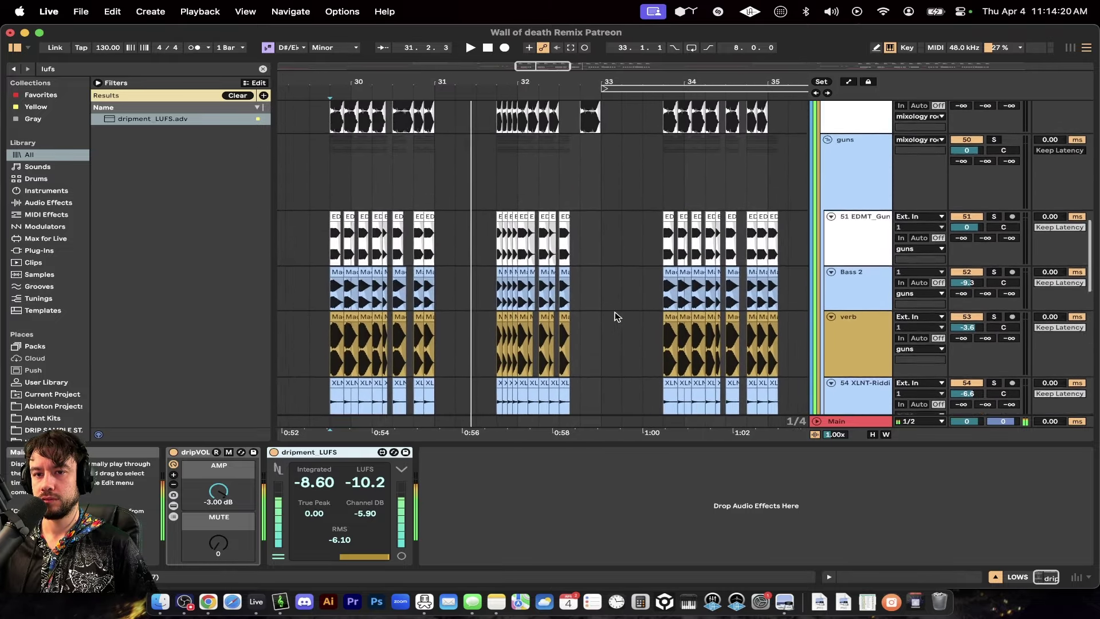
{"action": "scroll", "coordinate": [615, 316], "scroll_direction": "up", "scroll_amount": 8}
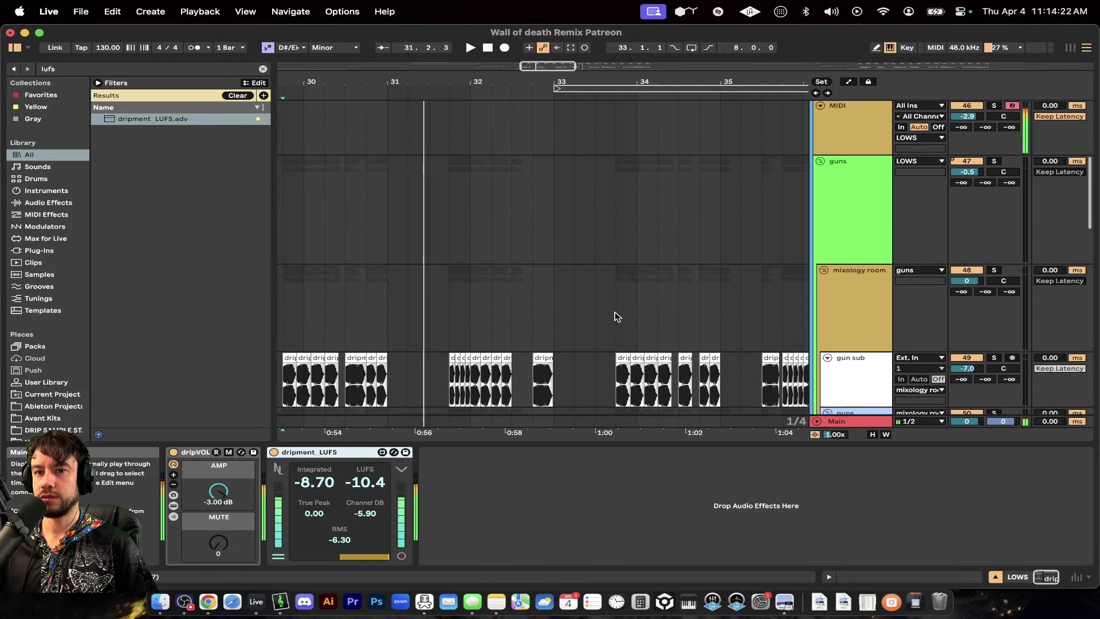
{"action": "scroll", "coordinate": [614, 316], "scroll_direction": "down", "scroll_amount": 8}
{"action": "scroll", "coordinate": [615, 316], "scroll_direction": "left", "scroll_amount": 1}
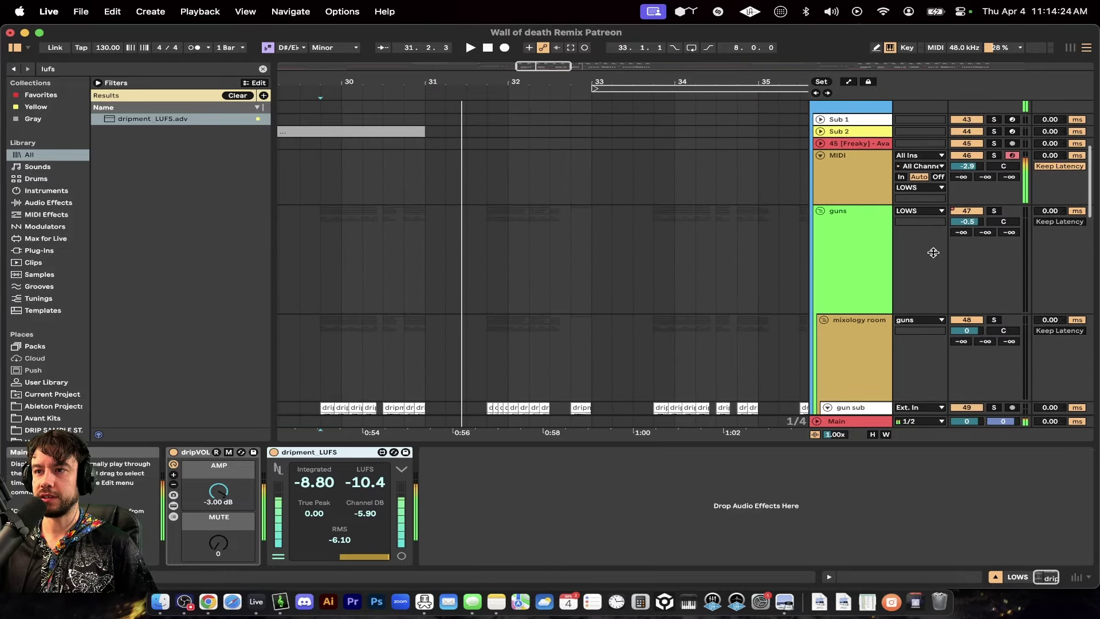
{"action": "double_click", "coordinate": [968, 166]}
{"action": "type", "text": "-"}
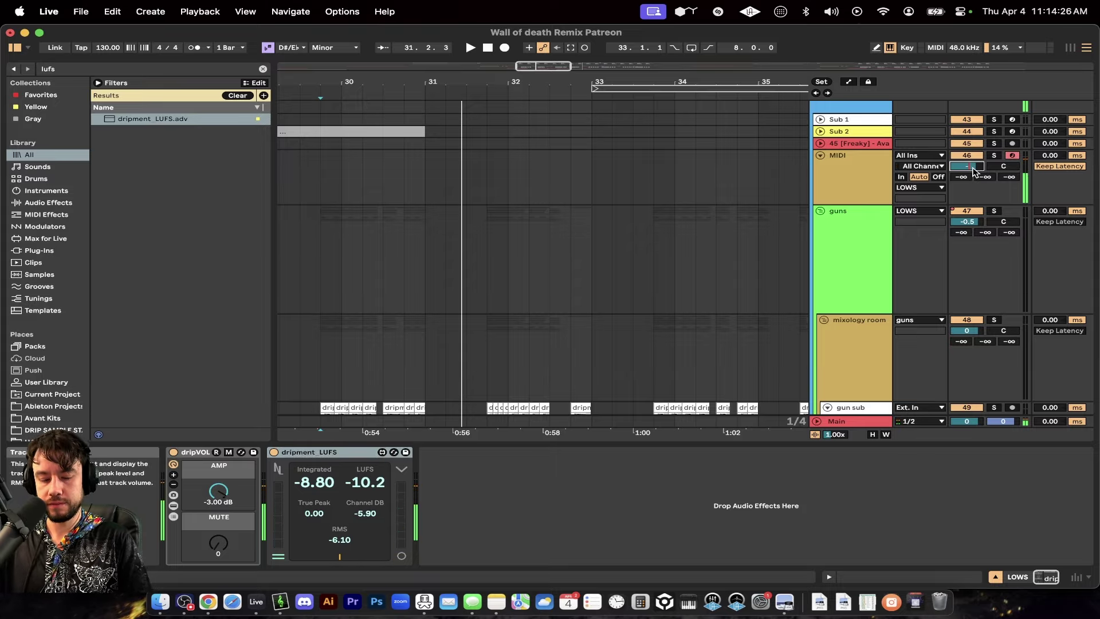
{"action": "type", "text": "3"}
{"action": "key", "text": "Return"}
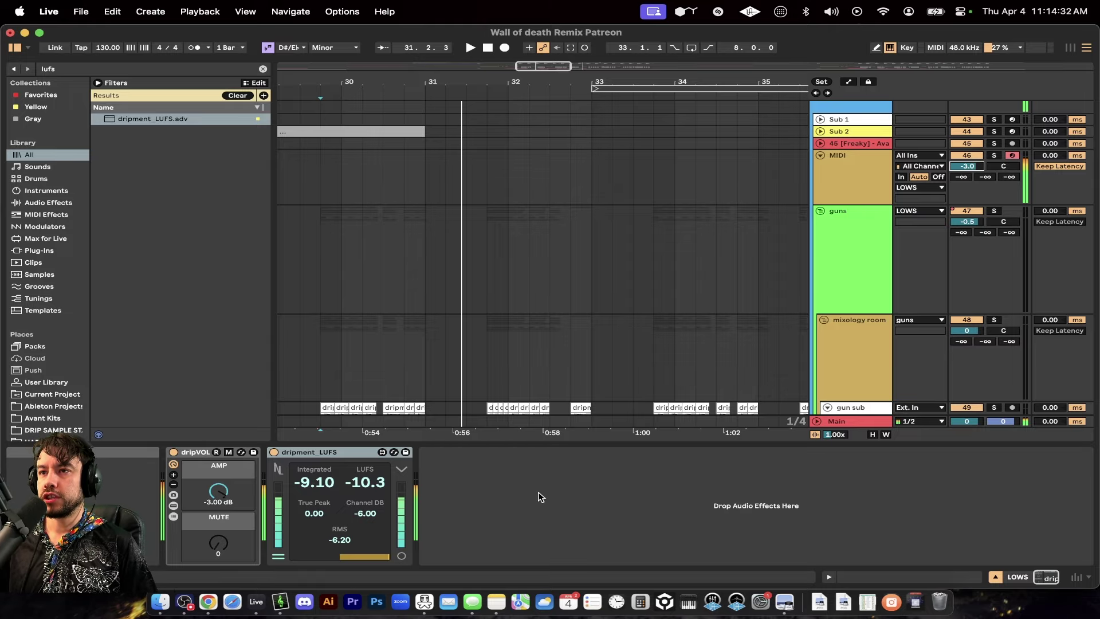
Close the Serum window and examine the MIDI track's device chain, including its EQ Eights, LUFS meter and first Saturator
{"action": "left_click", "coordinate": [871, 185]}
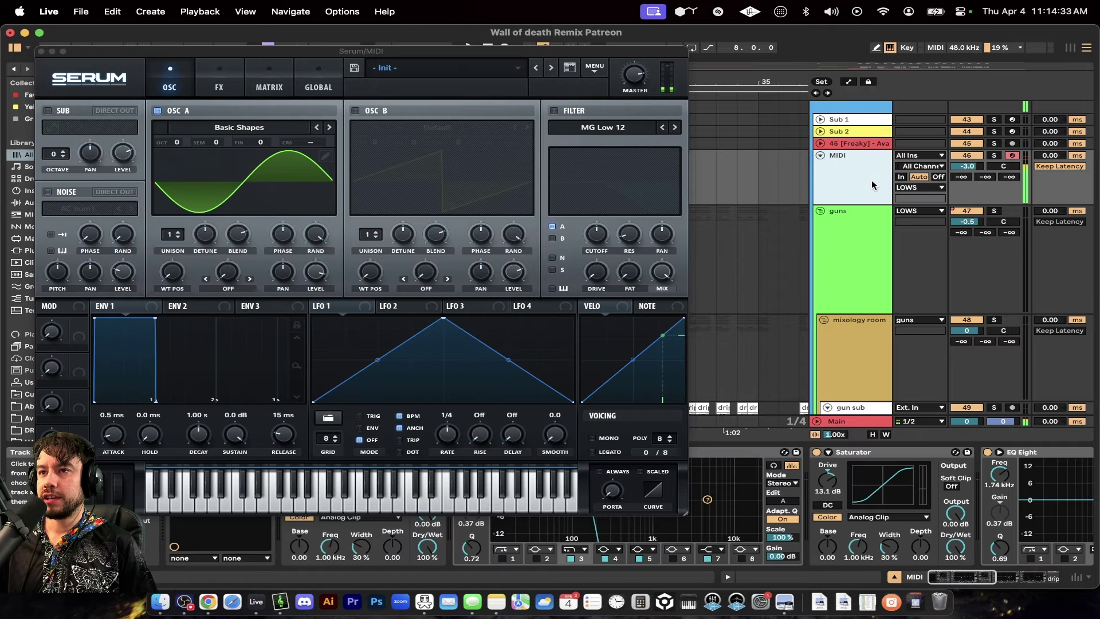
{"action": "left_click", "coordinate": [42, 52]}
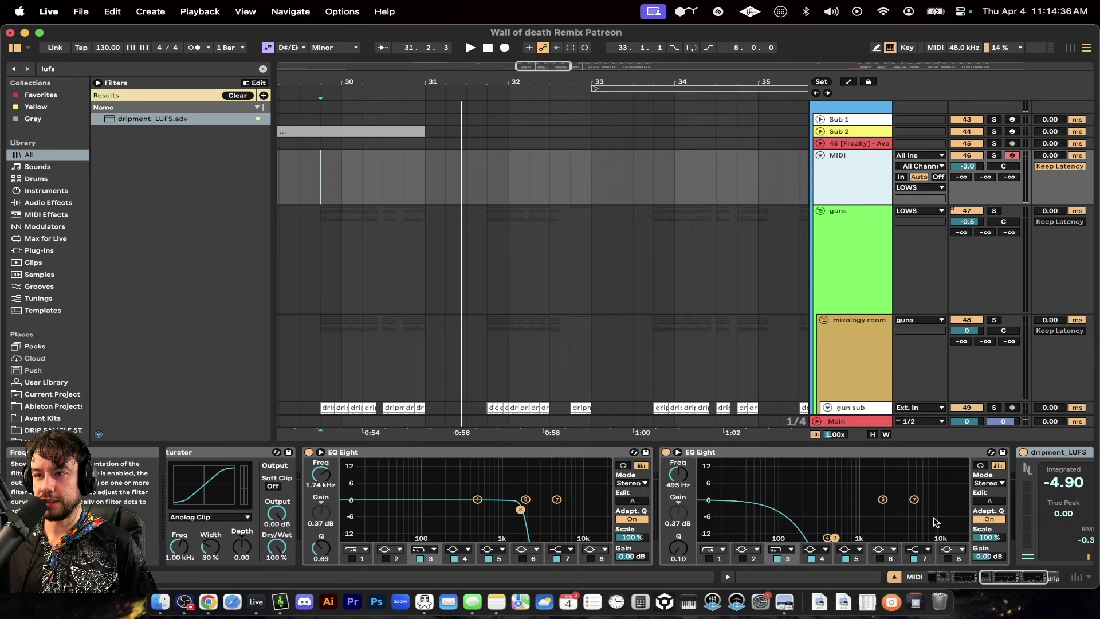
{"action": "scroll", "coordinate": [933, 518], "scroll_direction": "right", "scroll_amount": 3}
{"action": "left_click", "coordinate": [925, 448]}
{"action": "left_click", "coordinate": [705, 451]}
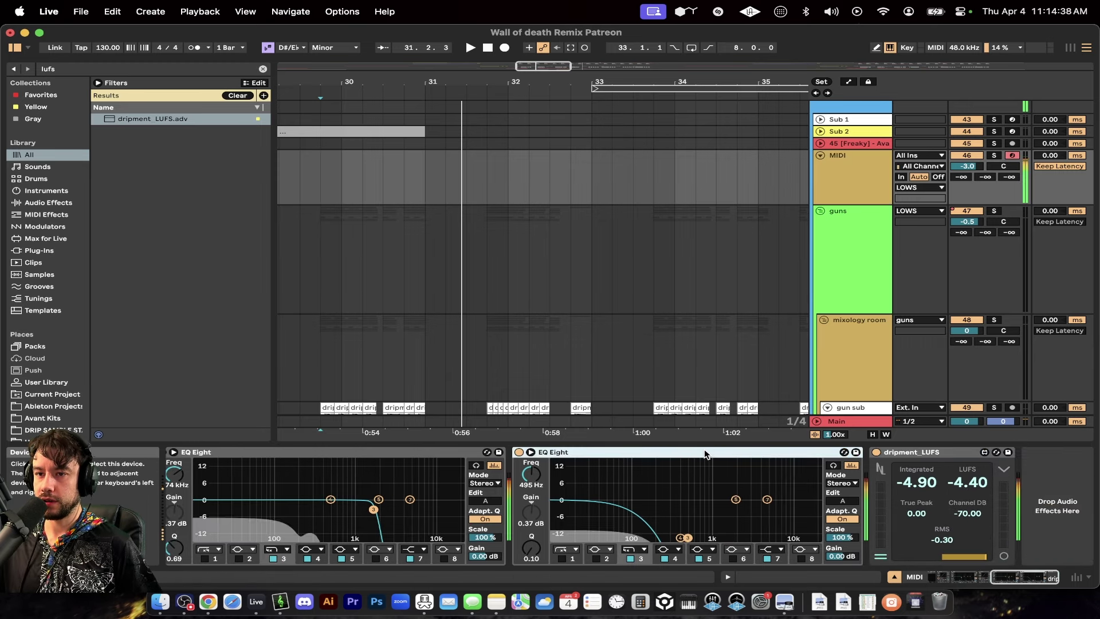
{"action": "scroll", "coordinate": [458, 457], "scroll_direction": "left", "scroll_amount": 5}
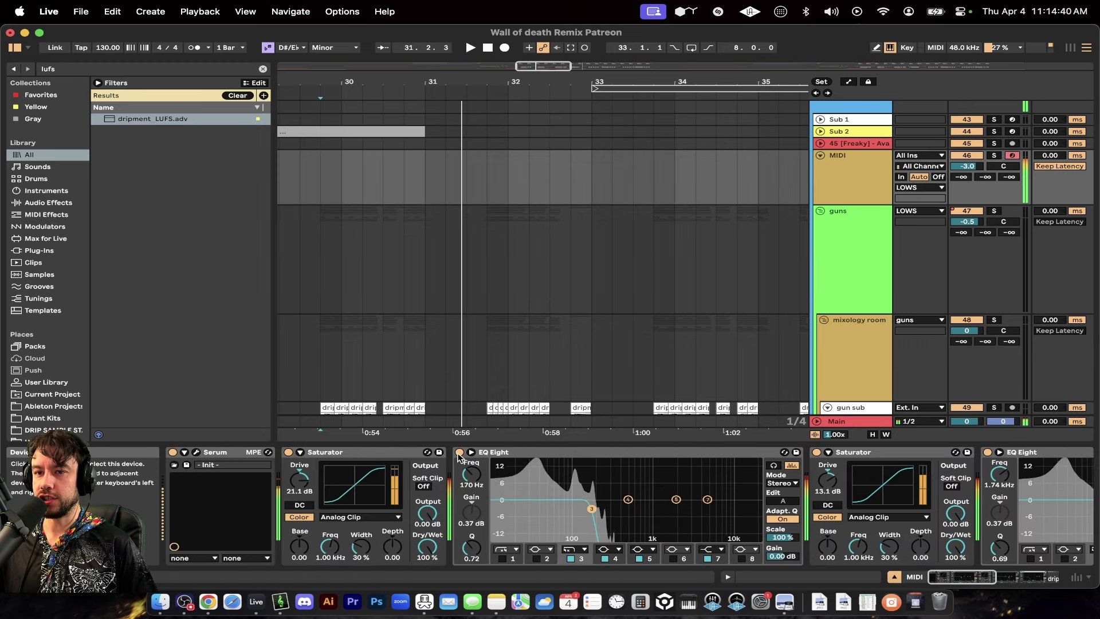
{"action": "left_click", "coordinate": [475, 453]}
{"action": "left_click", "coordinate": [372, 452]}
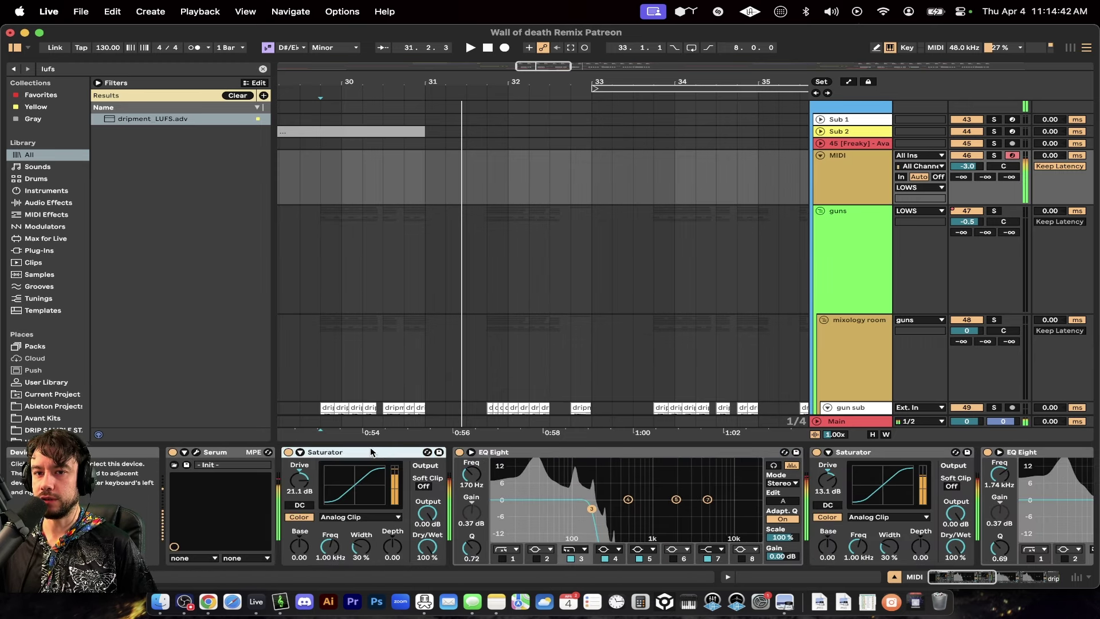
Insert a new audio track directly below the MIDI track in the LOWS group
{"action": "scroll", "coordinate": [817, 235], "scroll_direction": "up", "scroll_amount": 4}
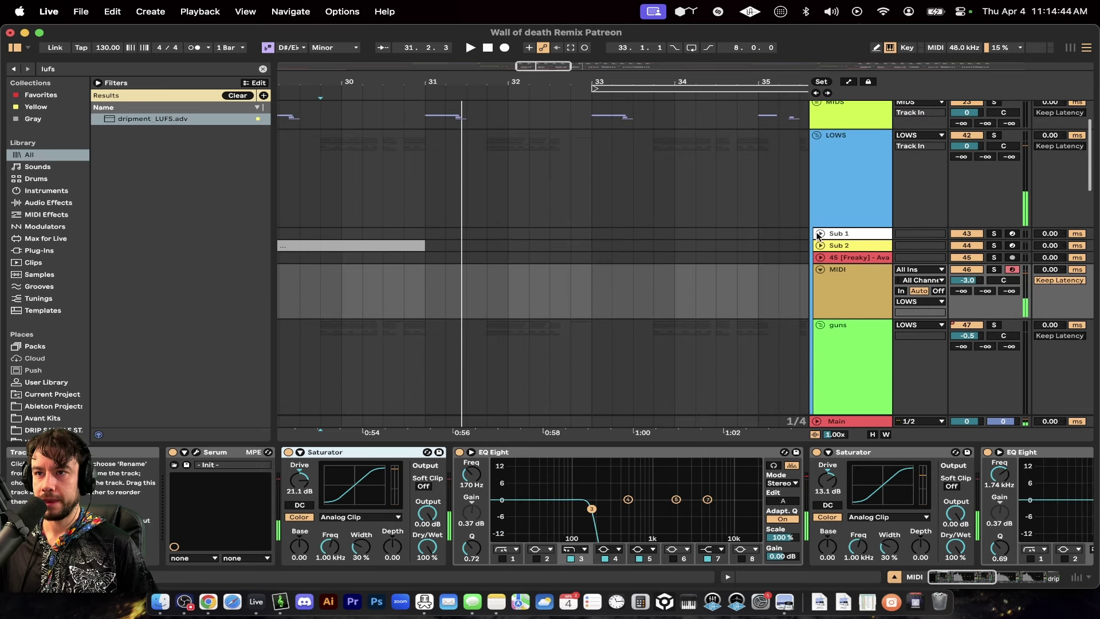
{"action": "left_click", "coordinate": [837, 300]}
{"action": "key", "text": "super+t"}
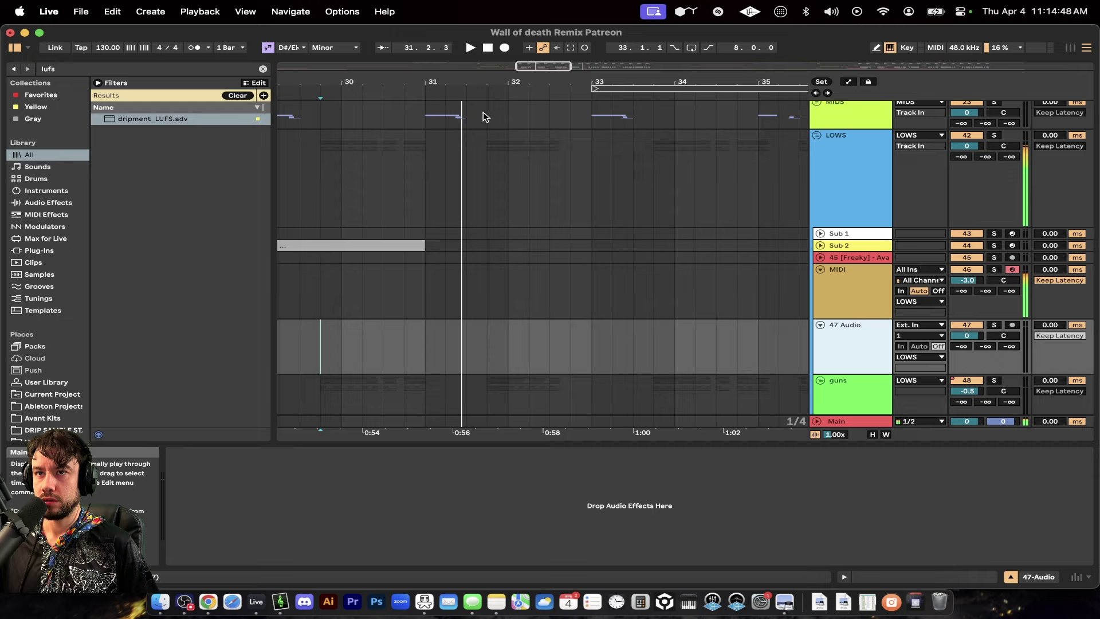
Solo the MIDI track and record a sustained sub note up to bar 31, discarding the first short take
{"action": "left_click", "coordinate": [504, 48]}
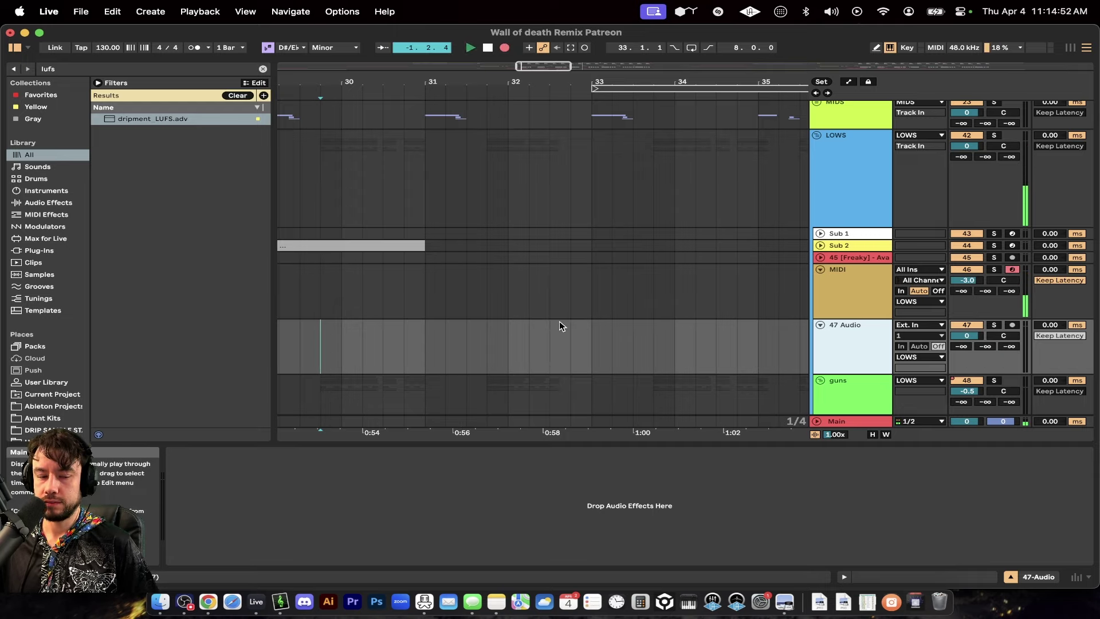
{"action": "key", "text": "space"}
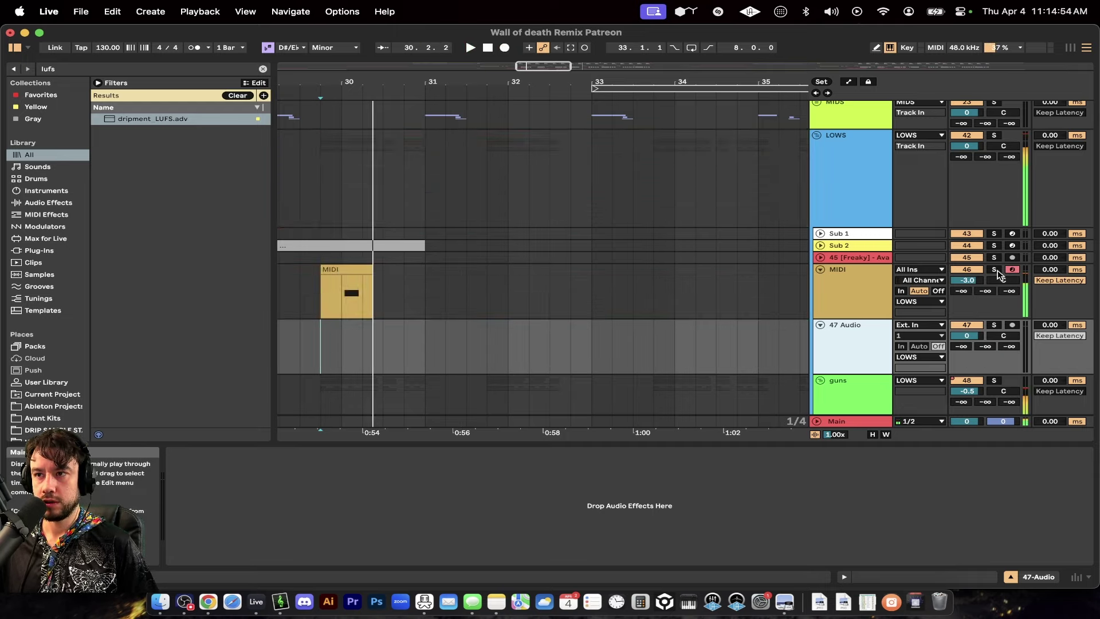
{"action": "left_click", "coordinate": [995, 270]}
{"action": "left_click", "coordinate": [339, 265]}
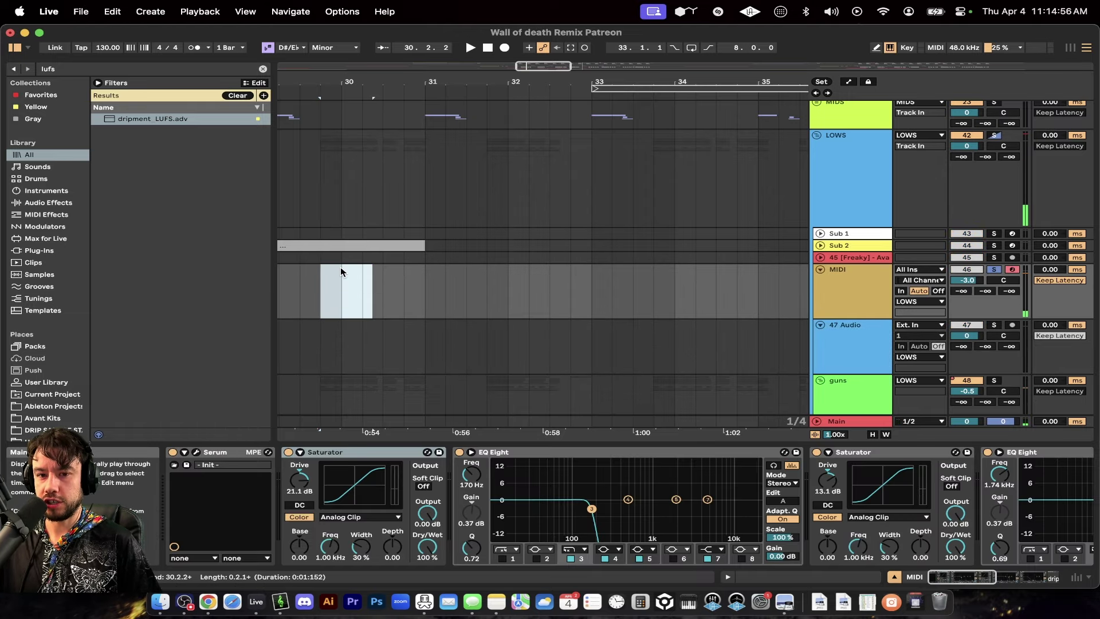
{"action": "key", "text": "F9"}
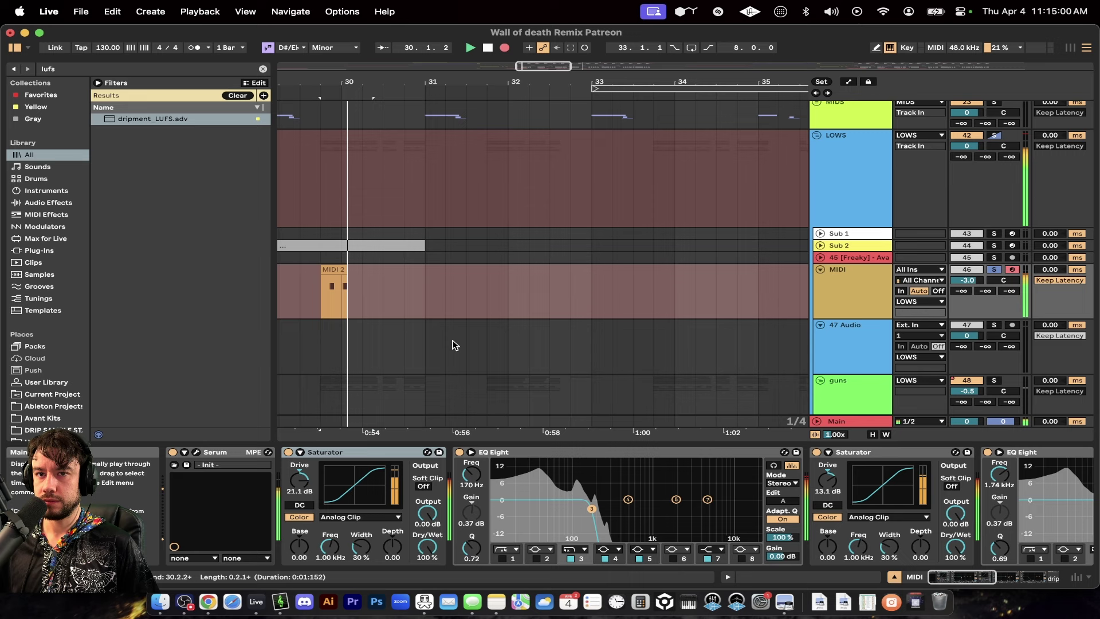
{"action": "key", "text": "space"}
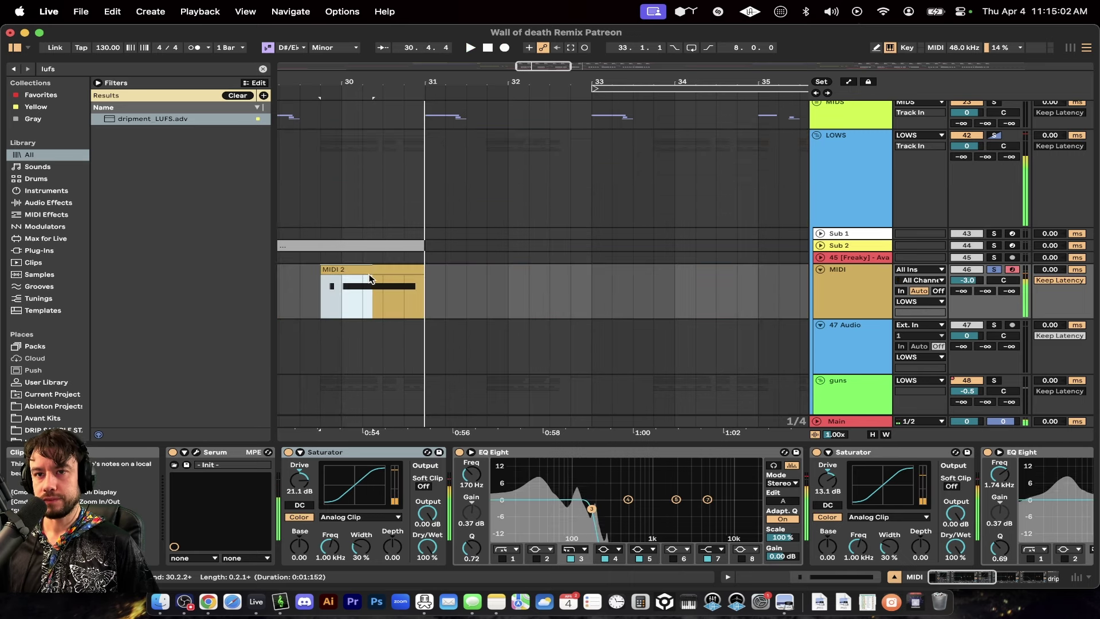
Delete the short first D#0 note from the recorded MIDI clip and move the long D#0 note to the clip's start
{"action": "double_click", "coordinate": [344, 270]}
{"action": "left_click_drag", "start_coordinate": [552, 500], "coordinate": [467, 501]}
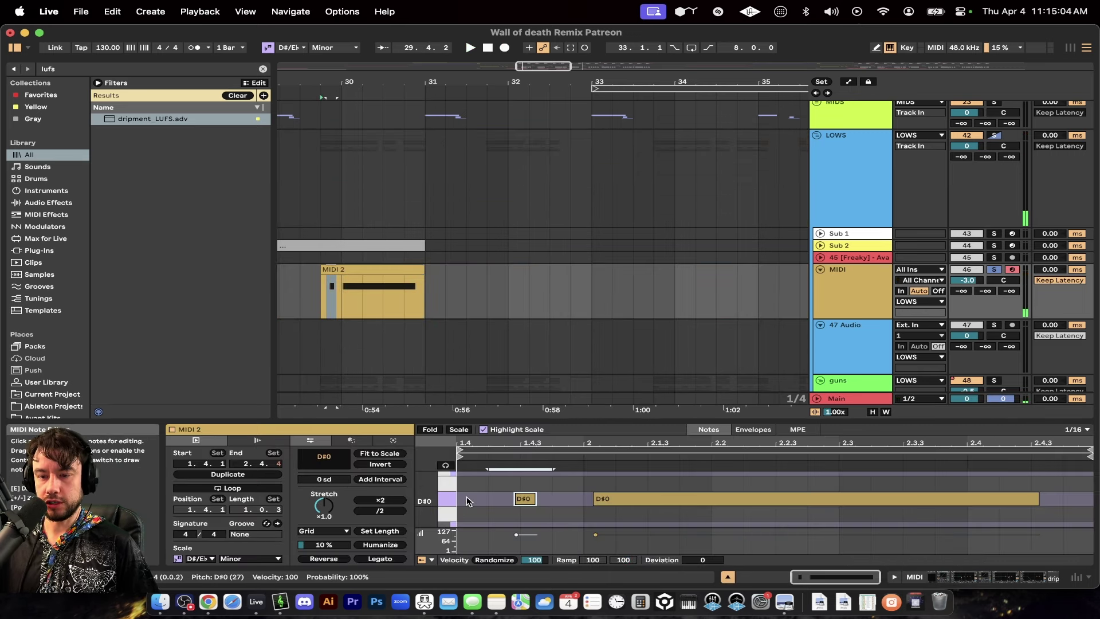
{"action": "key", "text": "Delete"}
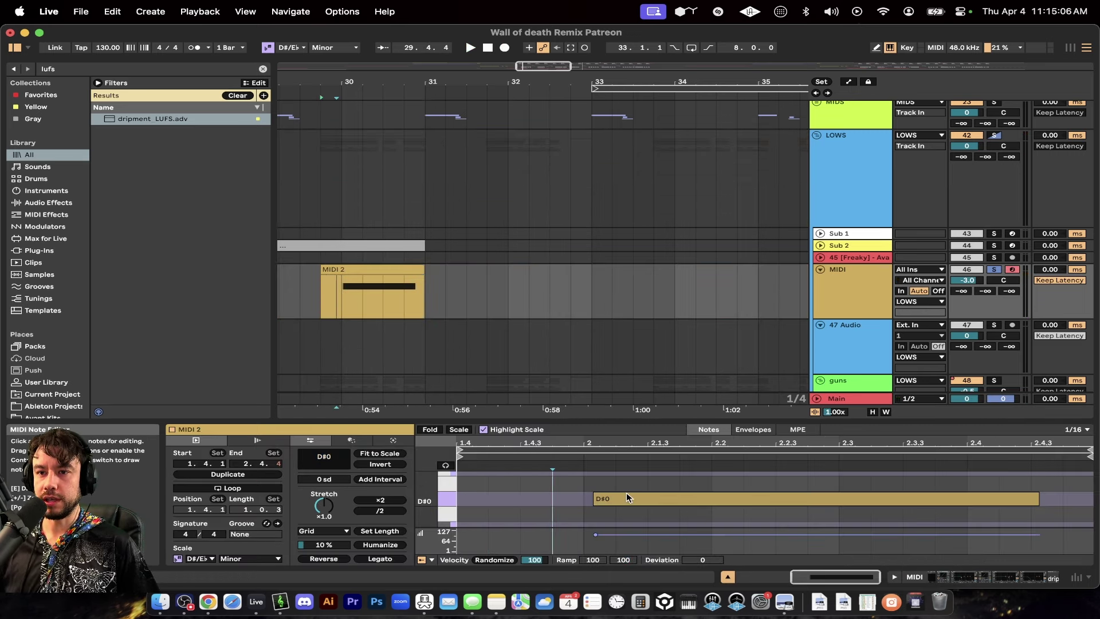
{"action": "scroll", "coordinate": [621, 499], "scroll_direction": "left", "scroll_amount": 3}
{"action": "left_click_drag", "start_coordinate": [755, 504], "coordinate": [624, 504]}
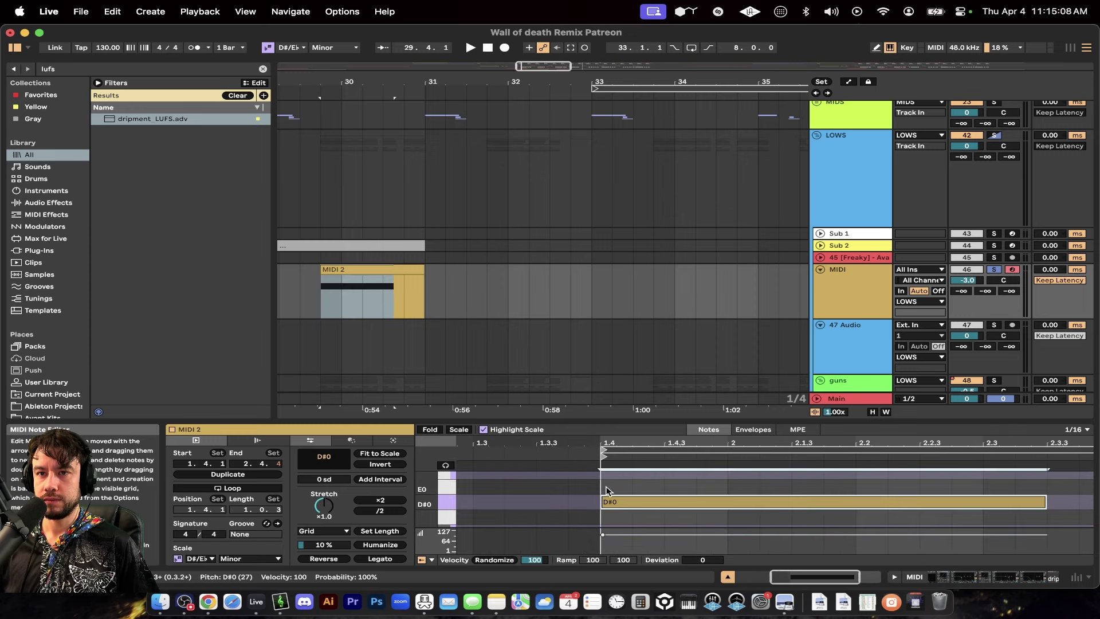
Move the sustained-note part of the clip to start at bar 30, crop it, and delete the leftover clip piece after it
{"action": "left_click_drag", "start_coordinate": [345, 269], "coordinate": [366, 270]}
{"action": "right_click", "coordinate": [366, 269]}
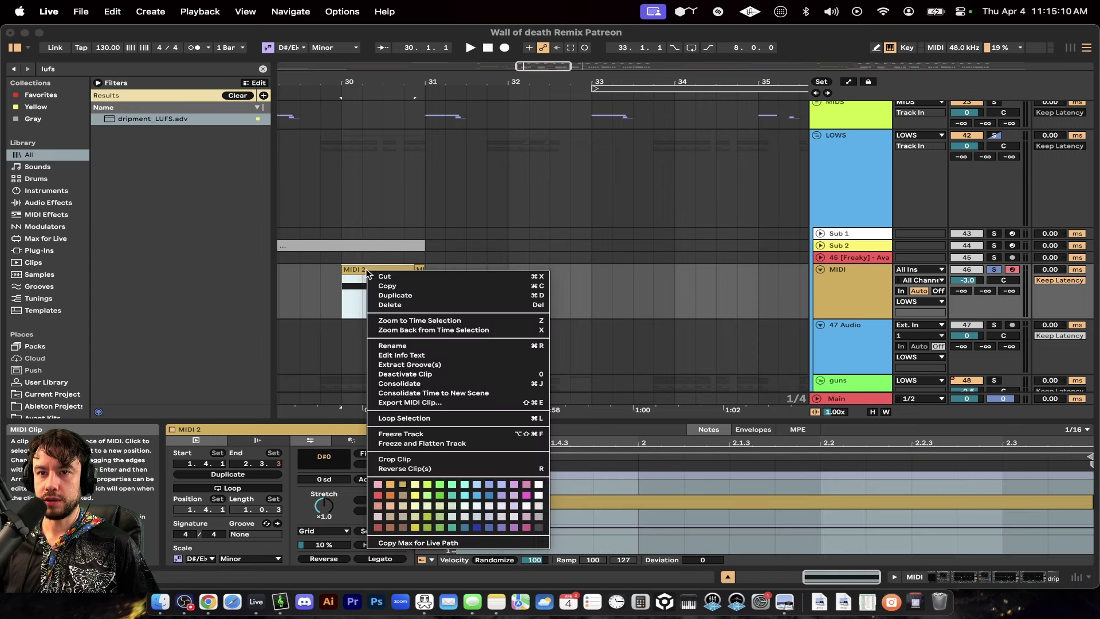
{"action": "left_click", "coordinate": [408, 459]}
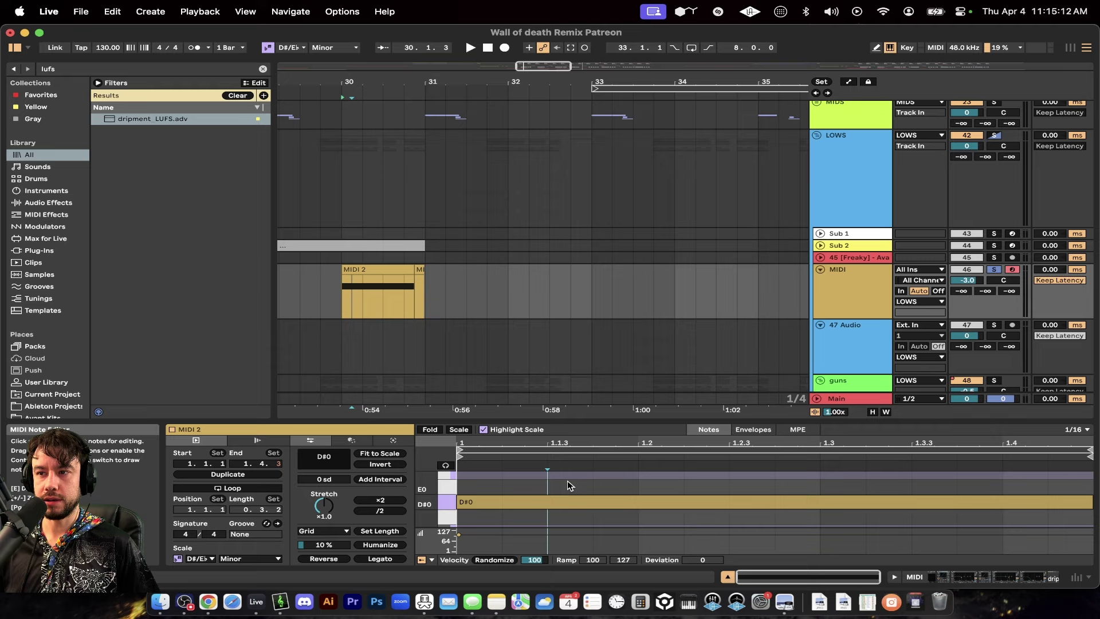
{"action": "left_click", "coordinate": [417, 269]}
{"action": "key", "text": "Delete"}
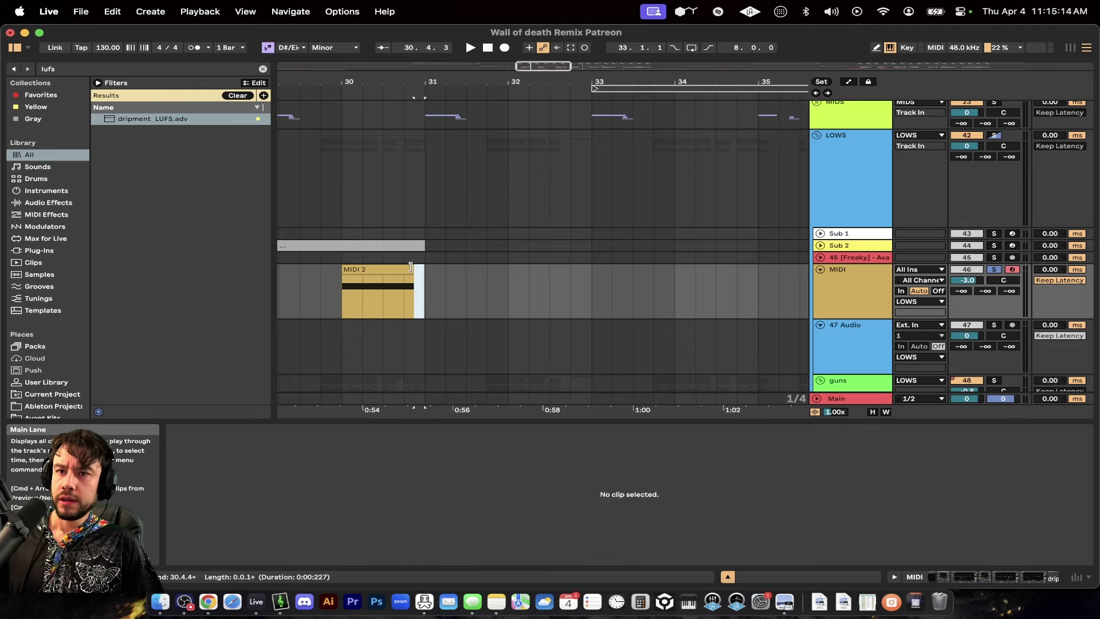
Freeze and flatten the MIDI track to render the sub note as audio
{"action": "left_click", "coordinate": [393, 267]}
{"action": "right_click", "coordinate": [836, 291]}
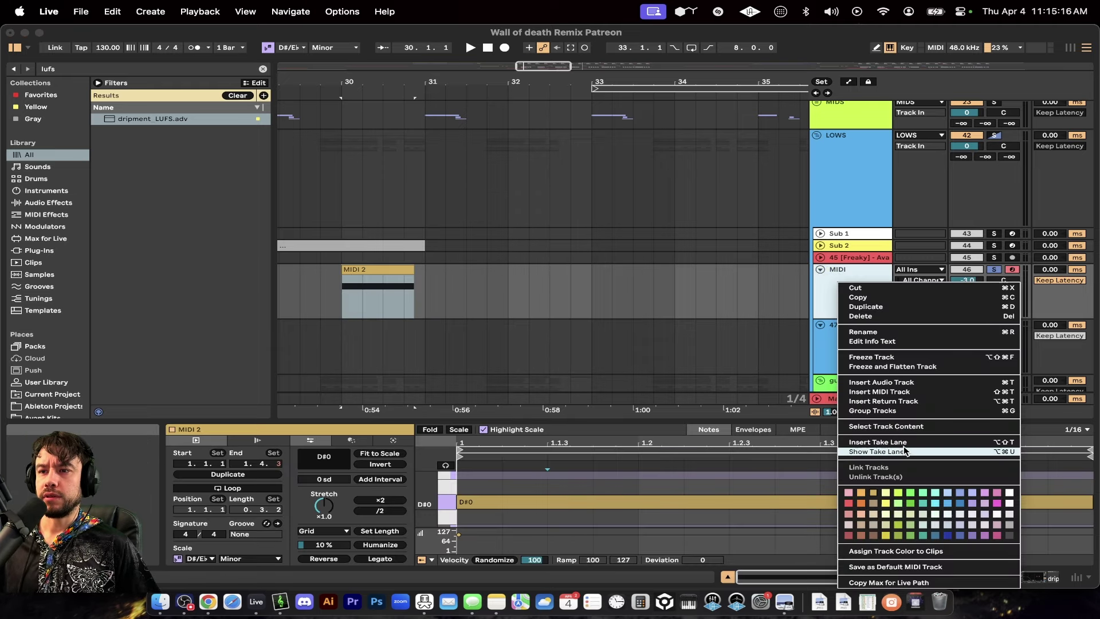
{"action": "left_click", "coordinate": [891, 367]}
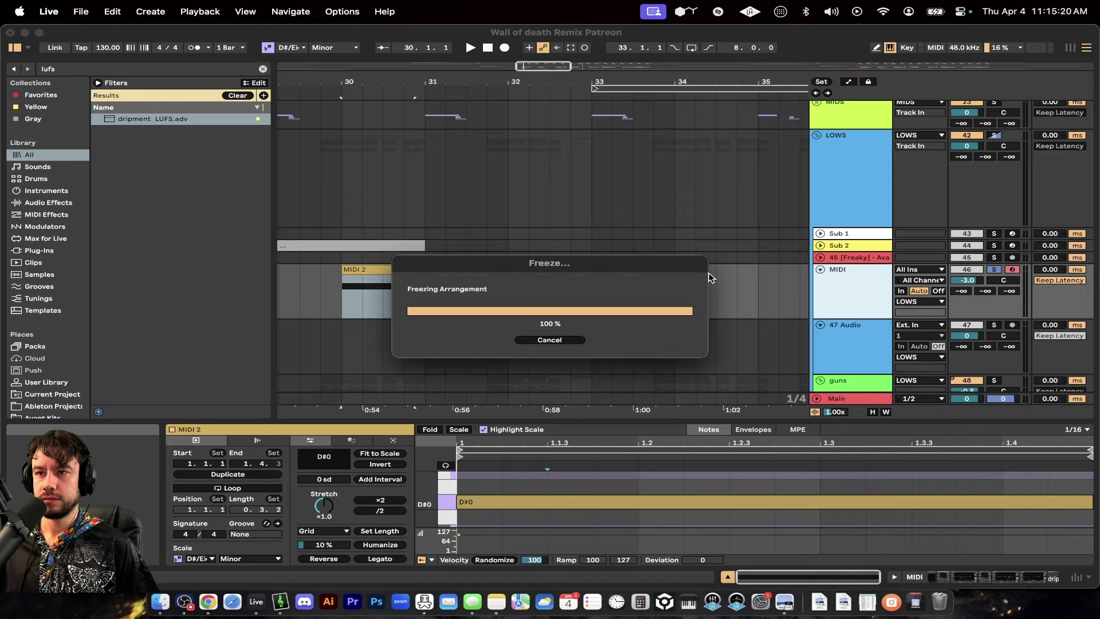
Copy the rendered sub clip onto the gun sub track ahead of its existing clips and shorten it to end early in bar 29
{"action": "left_click", "coordinate": [378, 286]}
{"action": "key", "text": "z"}
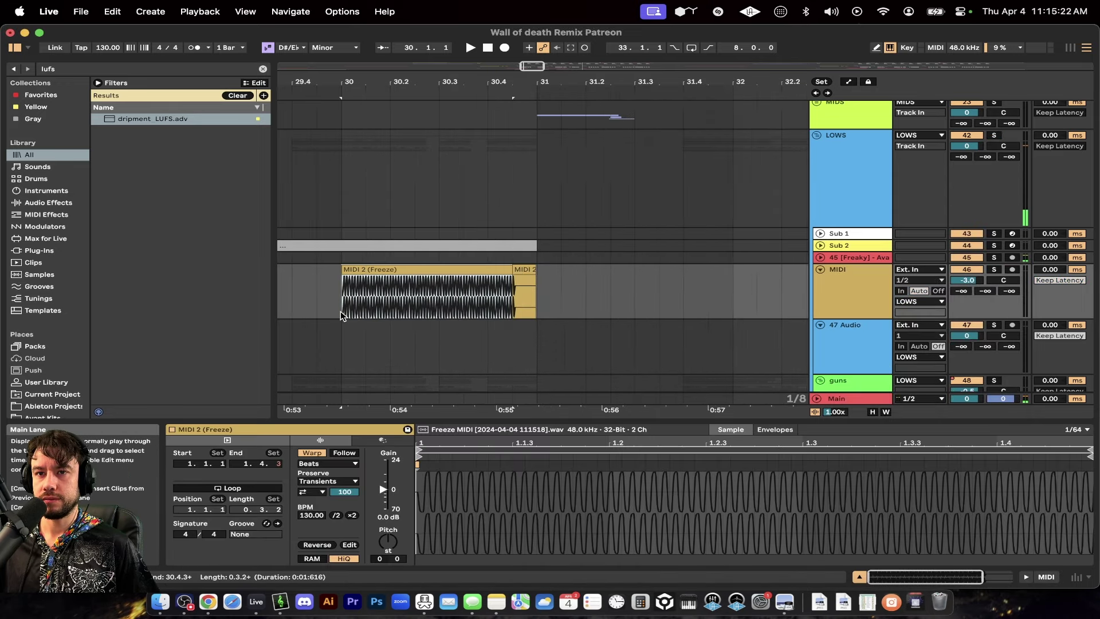
{"action": "scroll", "coordinate": [359, 281], "scroll_direction": "down", "scroll_amount": 8}
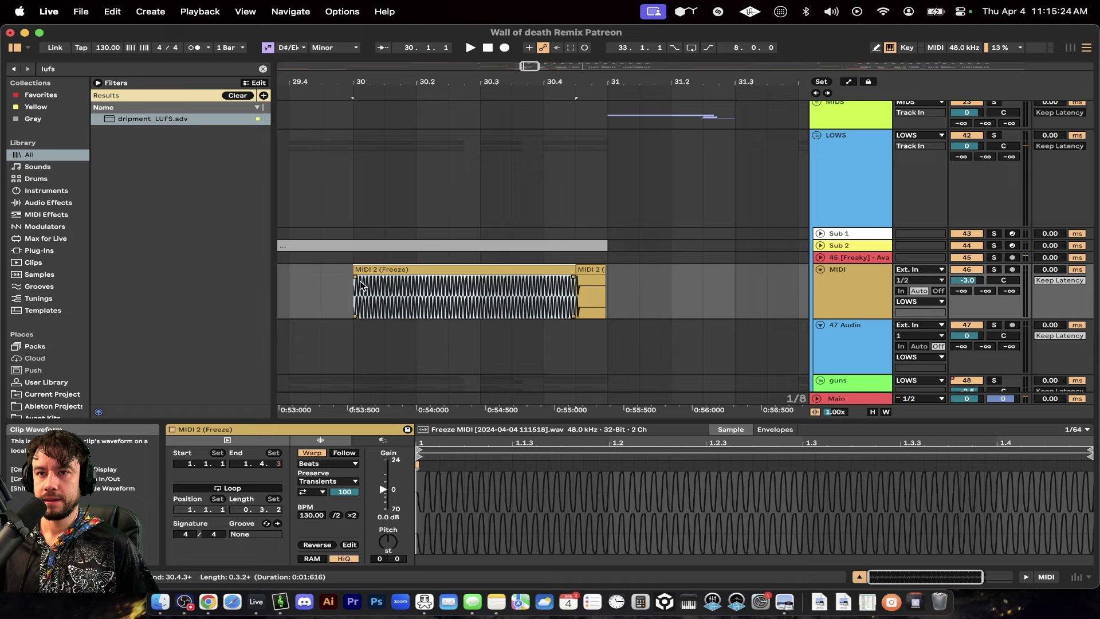
{"action": "scroll", "coordinate": [472, 295], "scroll_direction": "down", "scroll_amount": 10}
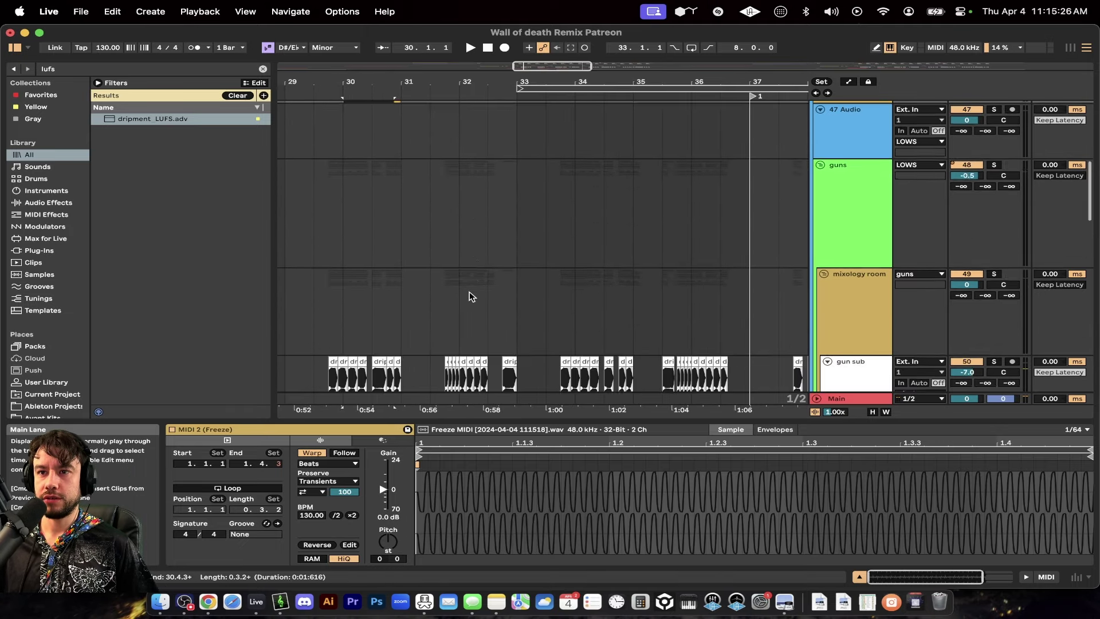
{"action": "scroll", "coordinate": [431, 292], "scroll_direction": "up", "scroll_amount": 3}
{"action": "scroll", "coordinate": [432, 292], "scroll_direction": "left", "scroll_amount": 3}
{"action": "scroll", "coordinate": [328, 246], "scroll_direction": "up", "scroll_amount": 4}
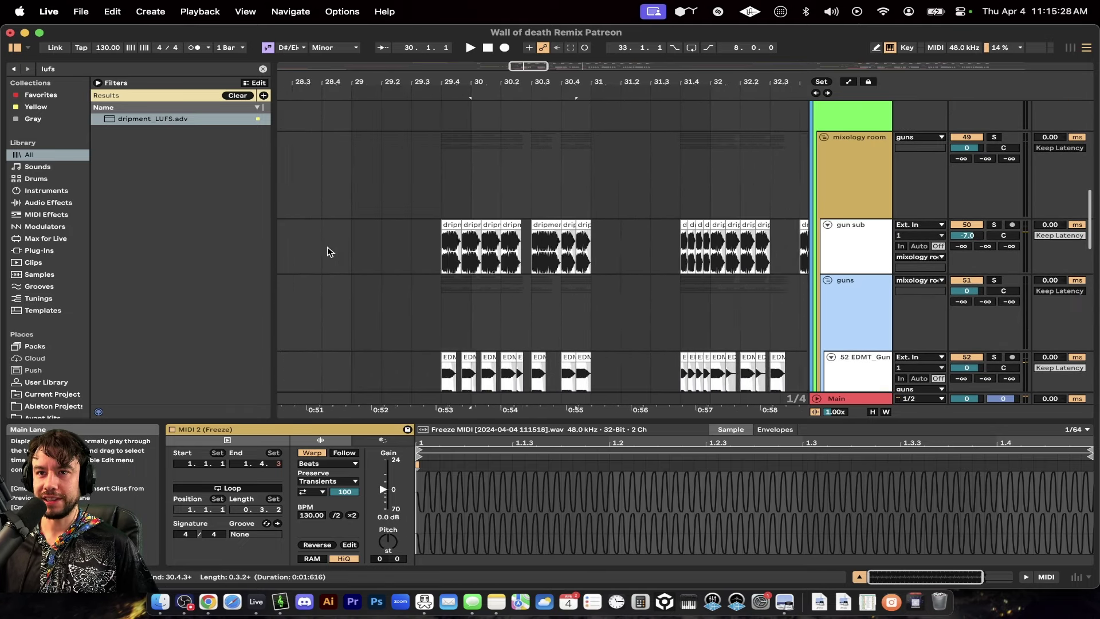
{"action": "left_click", "coordinate": [309, 239]}
{"action": "key", "text": "super+v"}
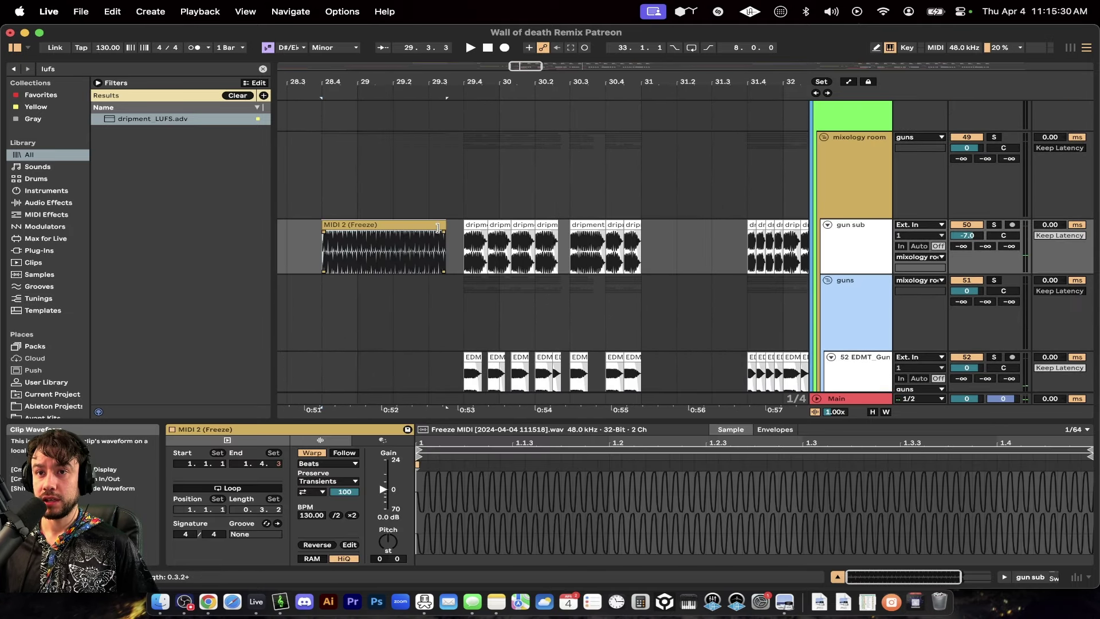
{"action": "left_click_drag", "start_coordinate": [445, 225], "coordinate": [390, 226]}
Examine the waveform and fade-out of the first dripmentSUB F# clip on the gun sub track
{"action": "scroll", "coordinate": [499, 250], "scroll_direction": "up", "scroll_amount": 5}
{"action": "scroll", "coordinate": [500, 251], "scroll_direction": "up", "scroll_amount": 1}
{"action": "left_click", "coordinate": [391, 224]}
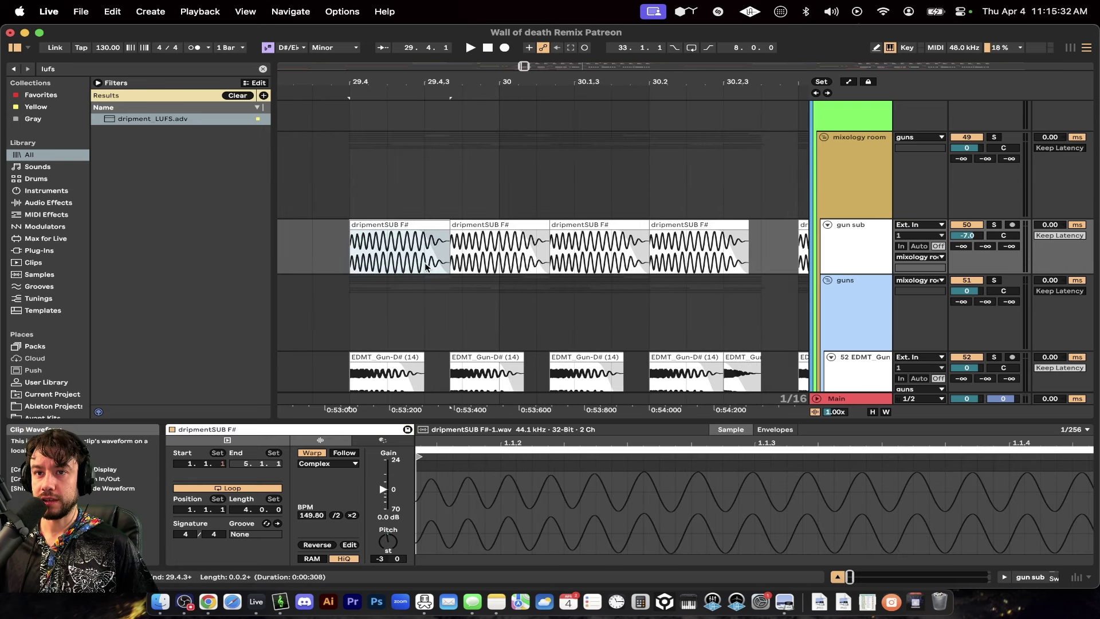
{"action": "left_click", "coordinate": [848, 81]}
{"action": "left_click", "coordinate": [847, 82]}
{"action": "left_click", "coordinate": [416, 245]}
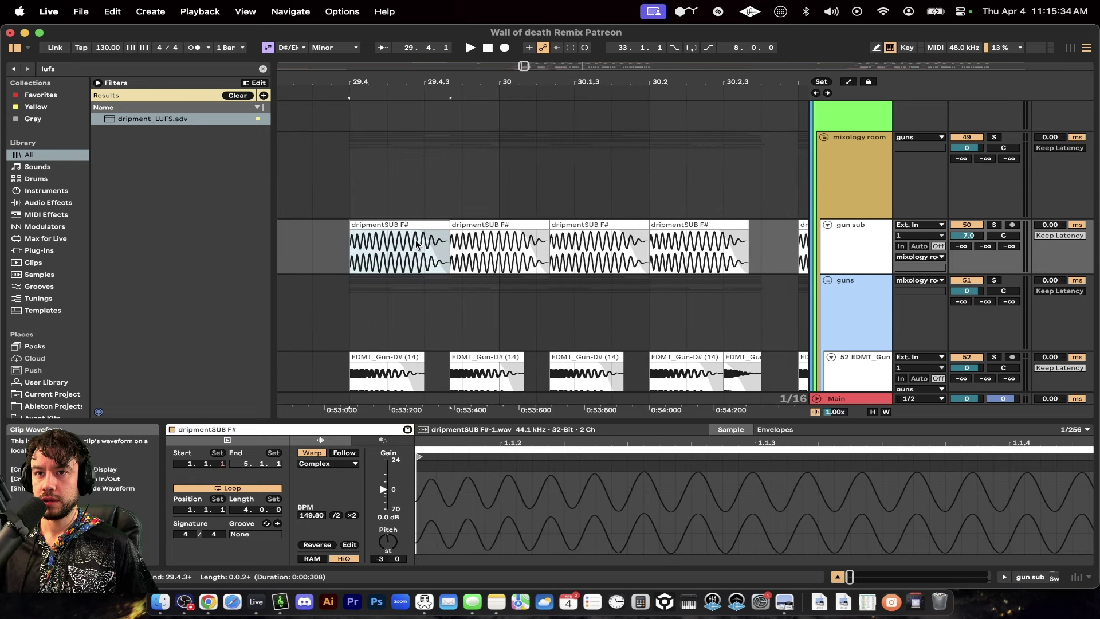
{"action": "mouse_move", "coordinate": [417, 237]}
{"action": "left_mouse_down"}
{"action": "mouse_move", "coordinate": [449, 235]}
{"action": "mouse_move", "coordinate": [416, 235]}
{"action": "mouse_move", "coordinate": [431, 234]}
{"action": "left_mouse_up"}
{"action": "scroll", "coordinate": [435, 234], "scroll_direction": "down", "scroll_amount": 2}
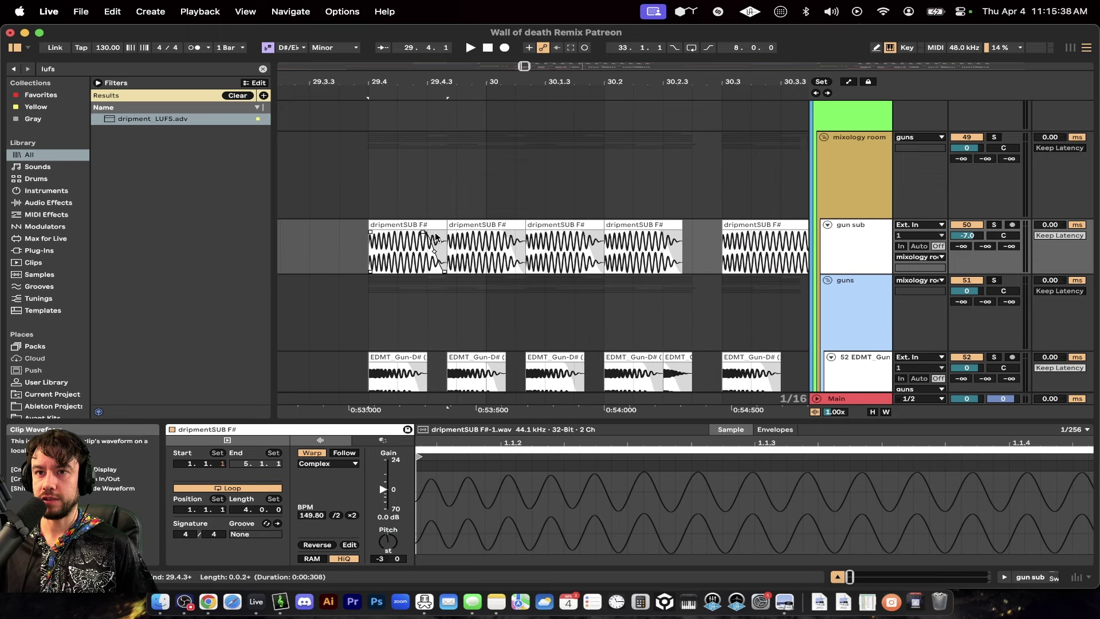
Try shortening the first dripmentSUB F# clip with its fade-out, and undo the trim
{"action": "left_click_drag", "start_coordinate": [445, 223], "coordinate": [372, 232]}
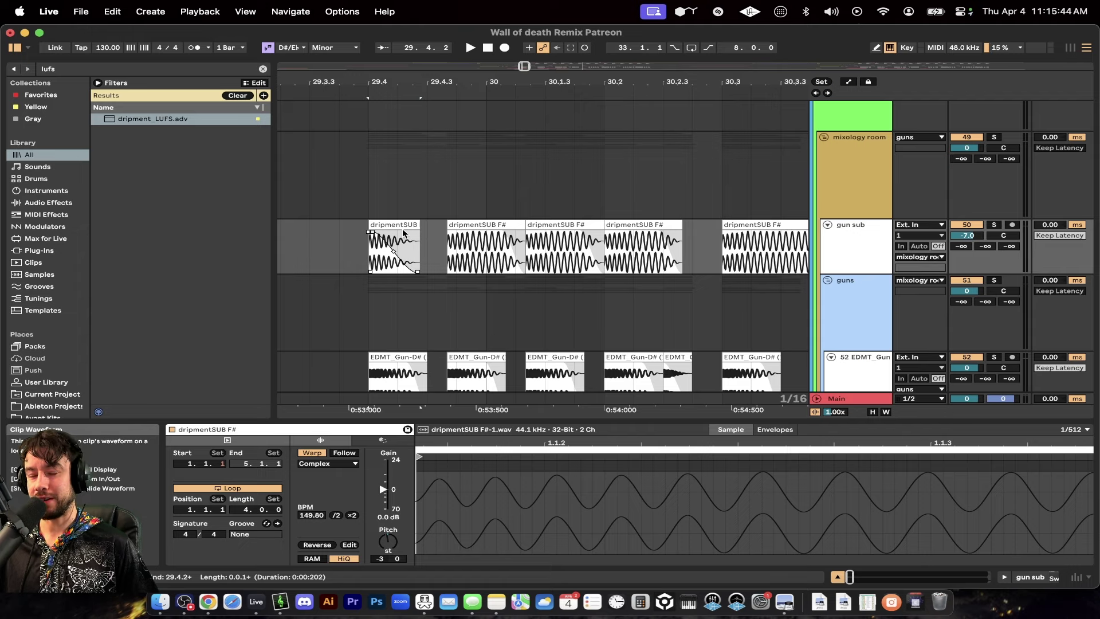
{"action": "key", "text": "super+z"}
{"action": "key", "text": "super+z"}
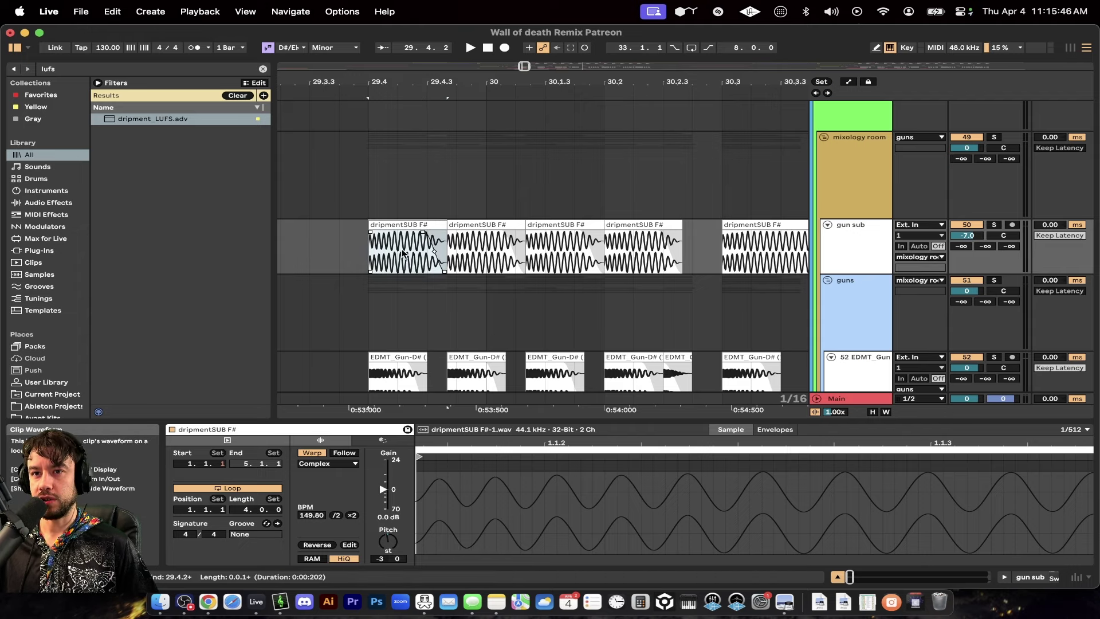
{"action": "left_click_drag", "start_coordinate": [427, 233], "coordinate": [413, 233]}
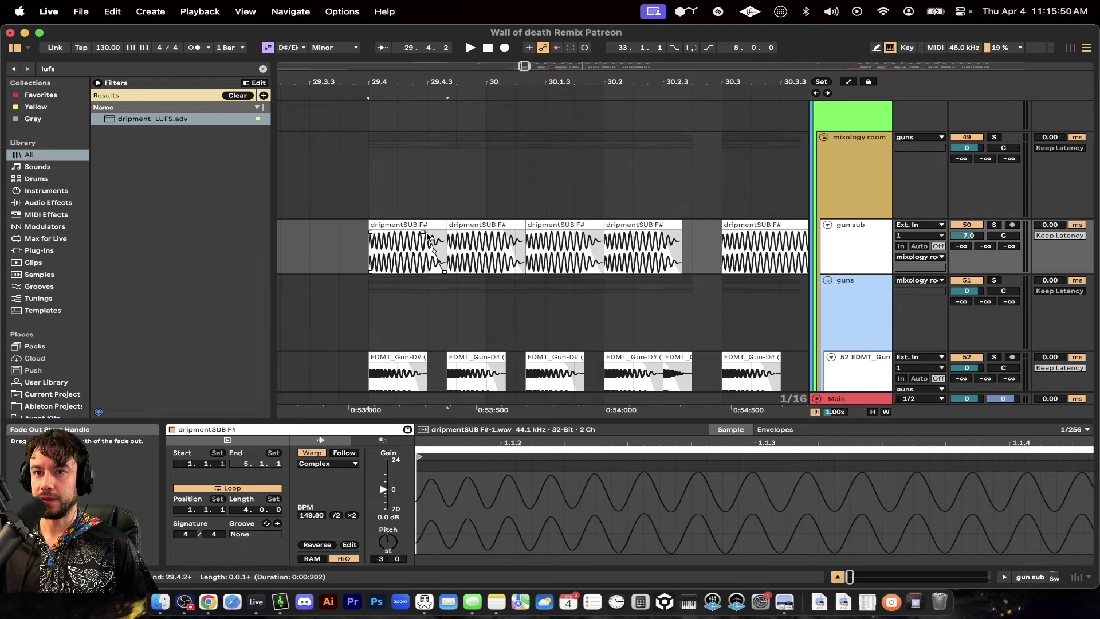
Examine the lengths and fade-outs of the other dripmentSUB F# clips on the gun sub track up to bar 33
{"action": "scroll", "coordinate": [493, 243], "scroll_direction": "down", "scroll_amount": 8}
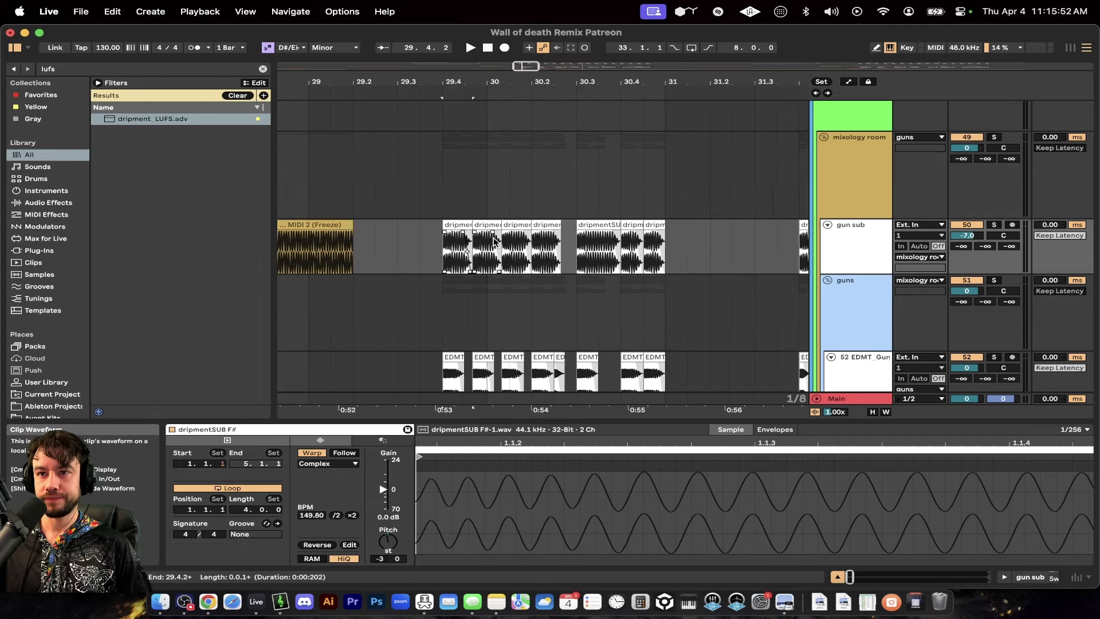
{"action": "scroll", "coordinate": [582, 245], "scroll_direction": "up", "scroll_amount": 9}
{"action": "left_click", "coordinate": [429, 222]}
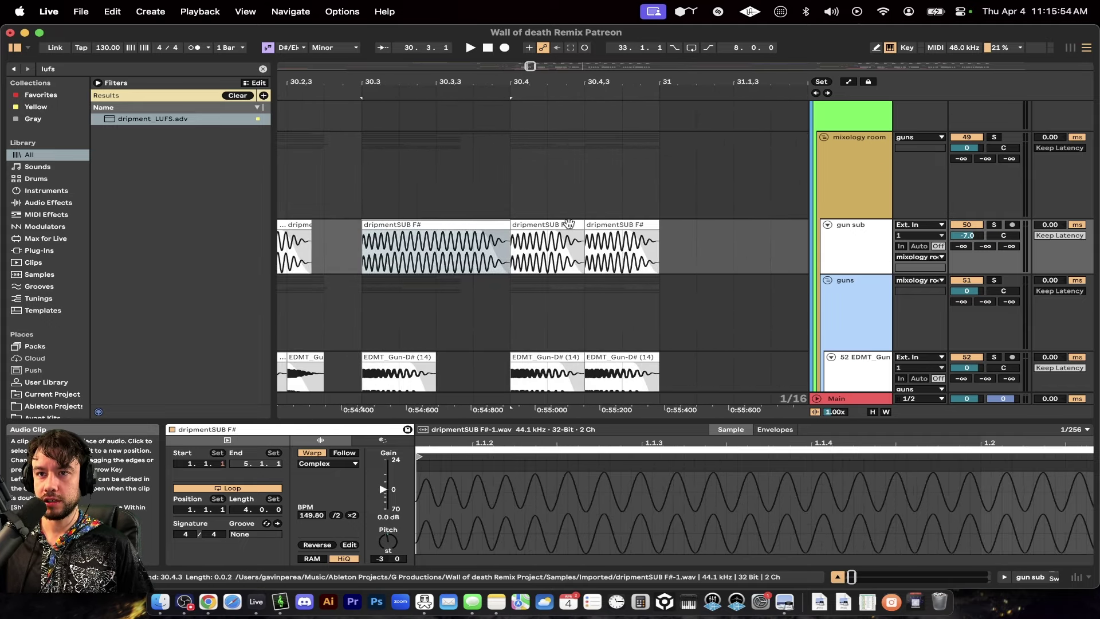
{"action": "scroll", "coordinate": [595, 225], "scroll_direction": "down", "scroll_amount": 6}
{"action": "scroll", "coordinate": [653, 250], "scroll_direction": "right", "scroll_amount": 3}
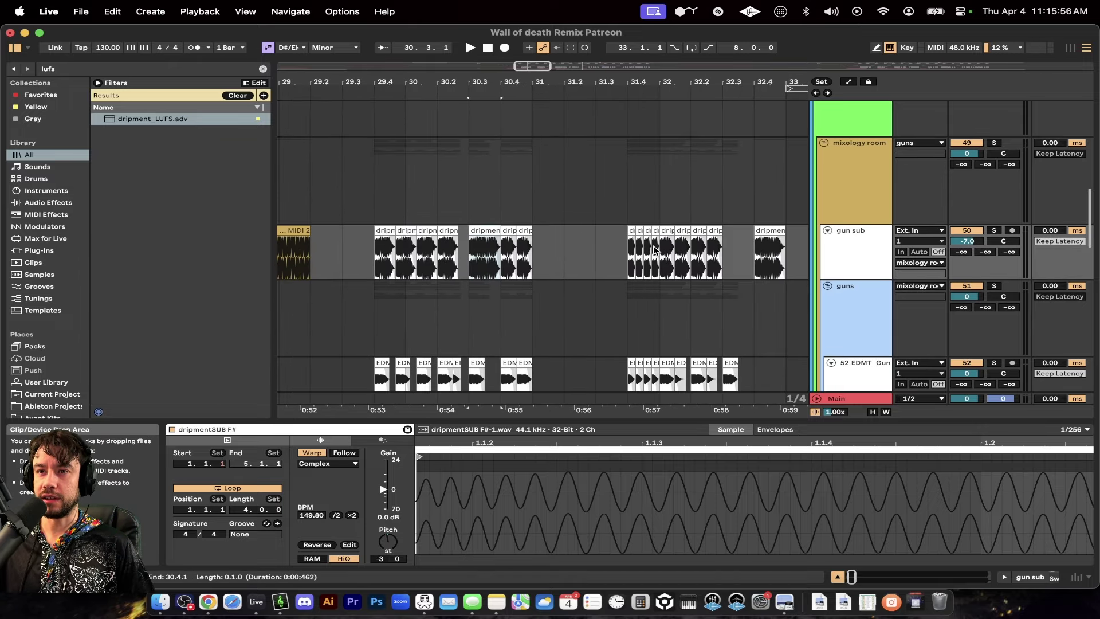
{"action": "scroll", "coordinate": [649, 249], "scroll_direction": "down", "scroll_amount": 5}
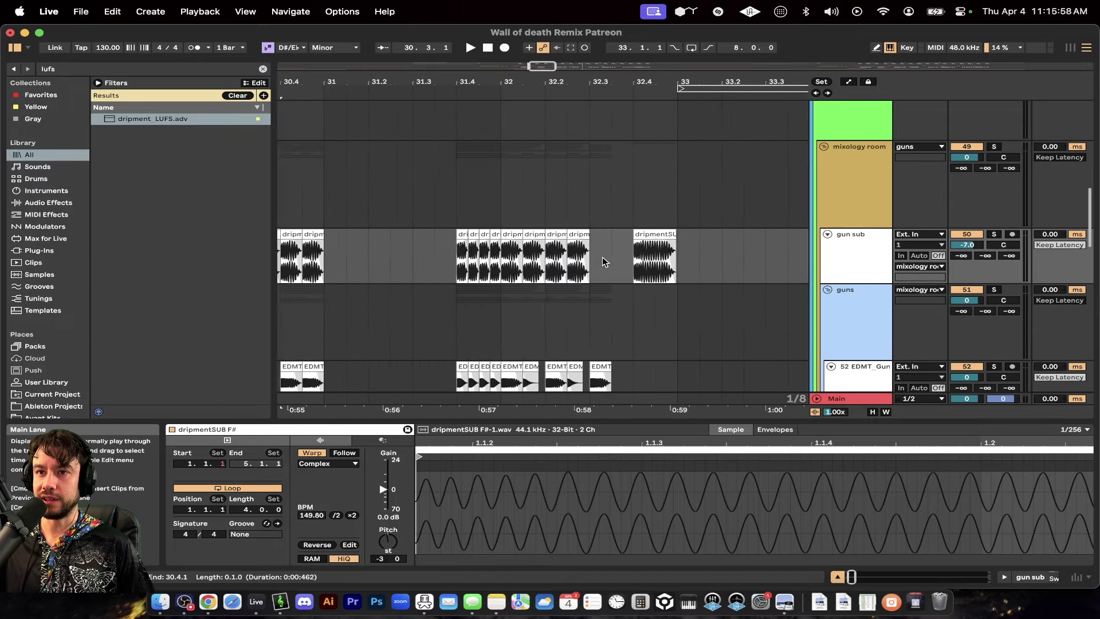
Trim the MIDI 2 (Freeze) clip on the gun sub track to one beat, ending at 28.4, and add a fade-out
{"action": "scroll", "coordinate": [602, 261], "scroll_direction": "down", "scroll_amount": 4}
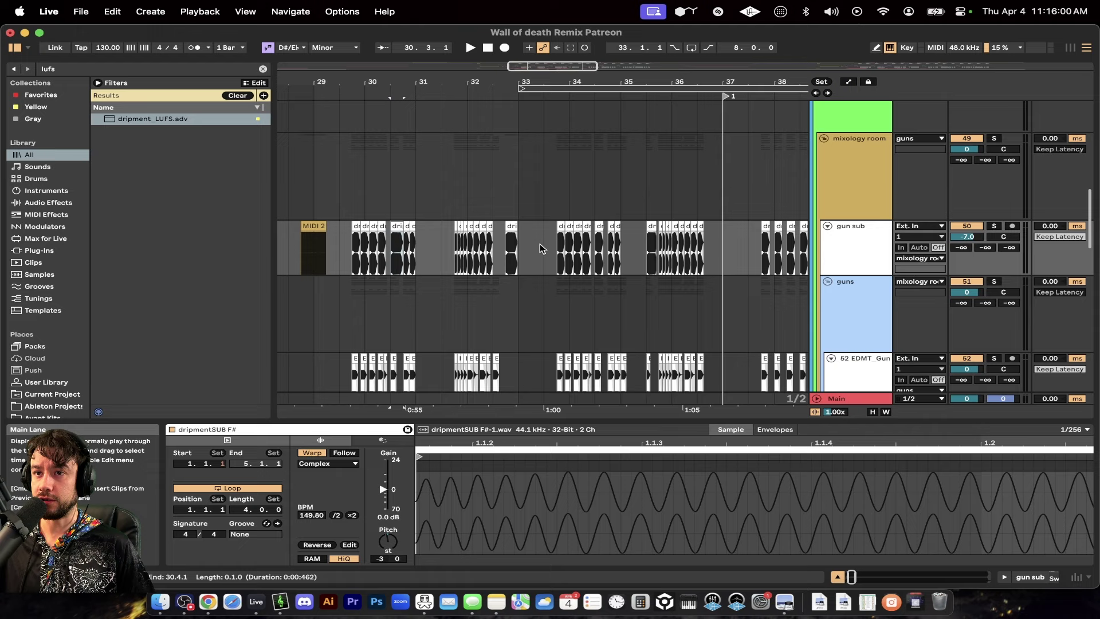
{"action": "scroll", "coordinate": [539, 248], "scroll_direction": "left", "scroll_amount": 3}
{"action": "scroll", "coordinate": [403, 260], "scroll_direction": "up", "scroll_amount": 8}
{"action": "left_click_drag", "start_coordinate": [459, 243], "coordinate": [401, 241]}
{"action": "scroll", "coordinate": [401, 241], "scroll_direction": "up", "scroll_amount": 3}
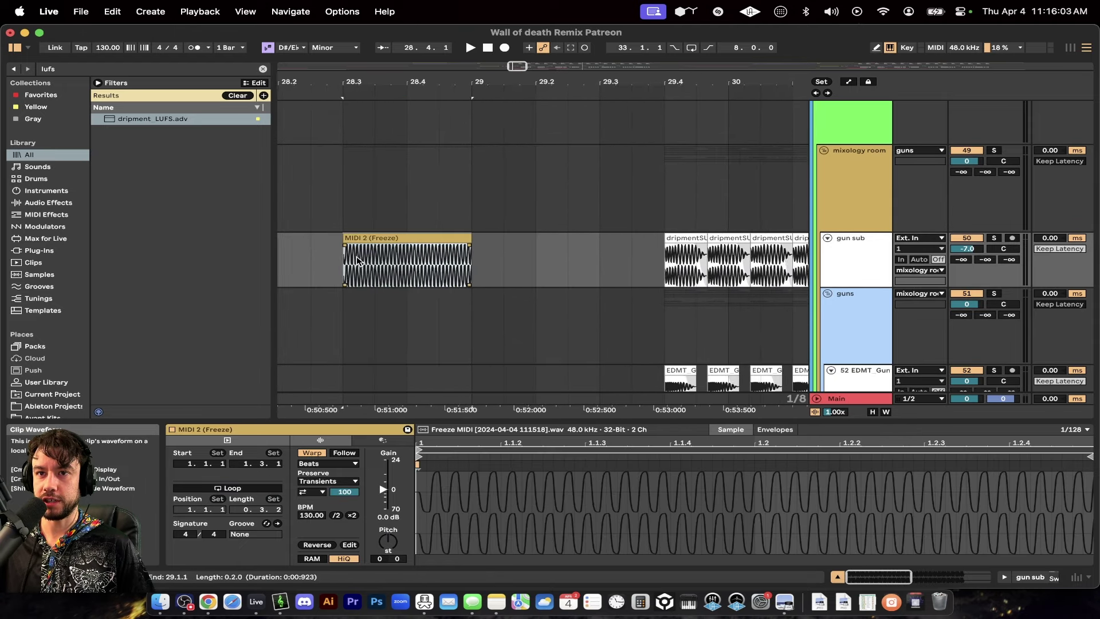
{"action": "left_click_drag", "start_coordinate": [538, 244], "coordinate": [434, 240]}
{"action": "left_click", "coordinate": [548, 236]}
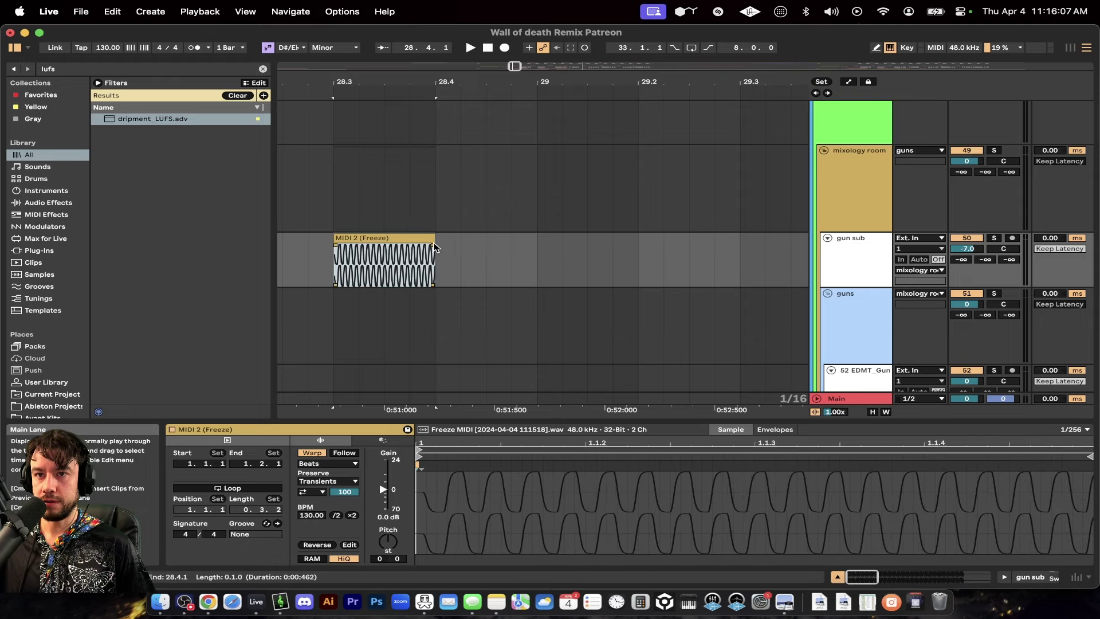
Duplicate the faded one-beat MIDI 2 (Freeze) clip three times in a row, up to 29.3
{"action": "key", "text": "super+d"}
{"action": "key", "text": "super+d"}
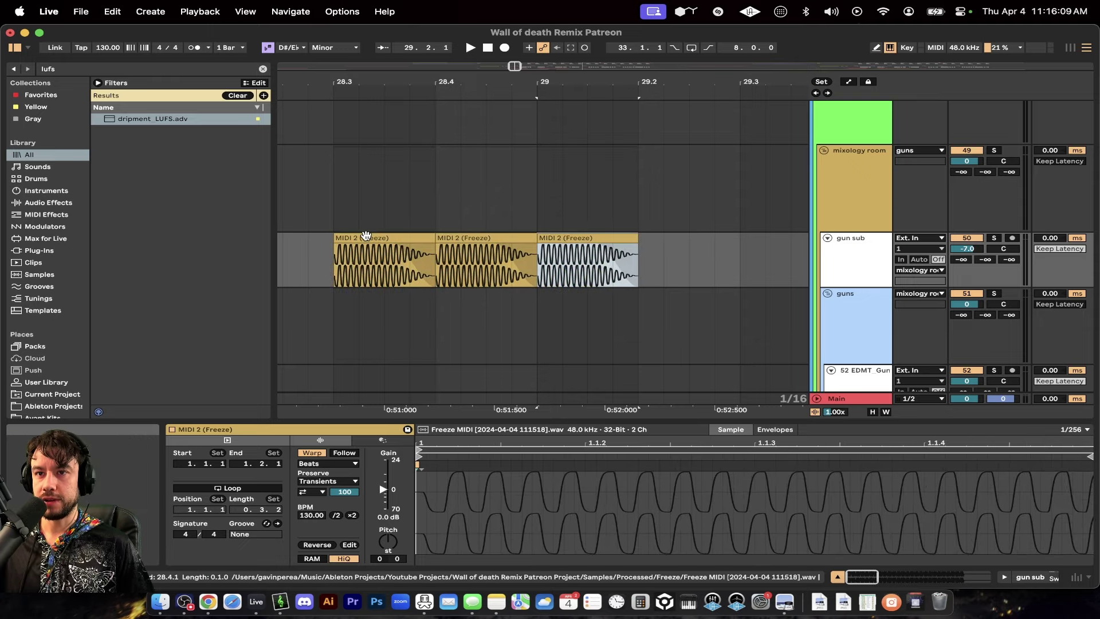
{"action": "key", "text": "super+d"}
{"action": "scroll", "coordinate": [378, 238], "scroll_direction": "down", "scroll_amount": 2}
{"action": "scroll", "coordinate": [374, 255], "scroll_direction": "up", "scroll_amount": 3}
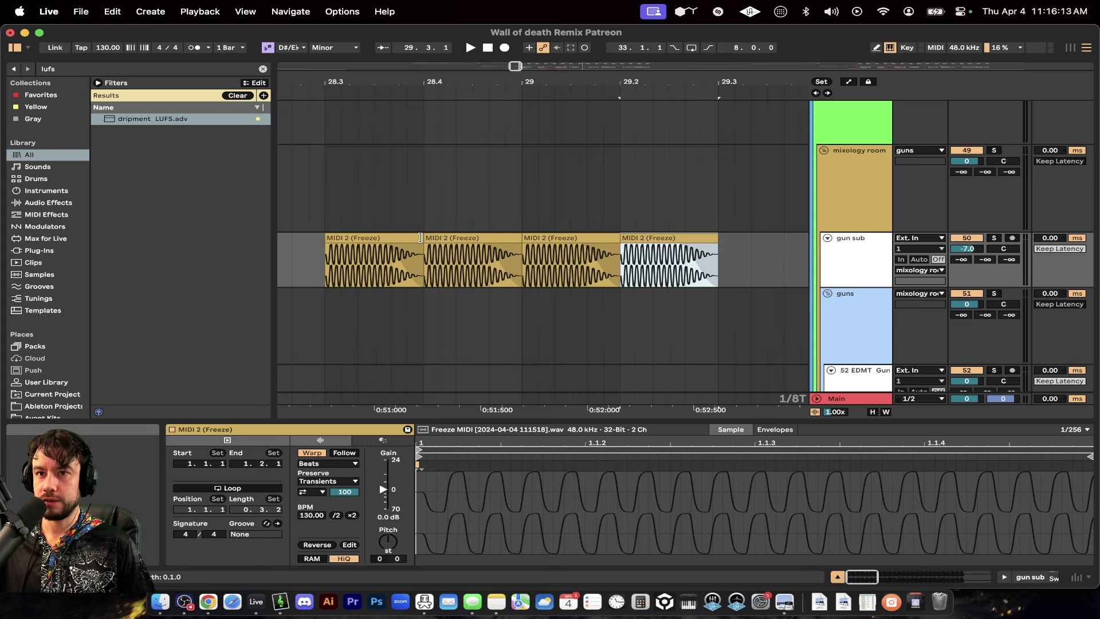
Shorten the first MIDI 2 (Freeze) clip to one eighth-note triplet with its fade-out and duplicate it back to back up to 29.3
{"action": "left_click_drag", "start_coordinate": [422, 238], "coordinate": [357, 248]}
{"action": "left_click", "coordinate": [340, 259]}
{"action": "left_click", "coordinate": [344, 240]}
{"action": "key", "text": "super+d"}
{"action": "key", "text": "super+d"}
{"action": "key", "text": "super+d"}
{"action": "key", "text": "super+d"}
{"action": "key", "text": "super+d"}
{"action": "key", "text": "super+d"}
{"action": "key", "text": "super+d"}
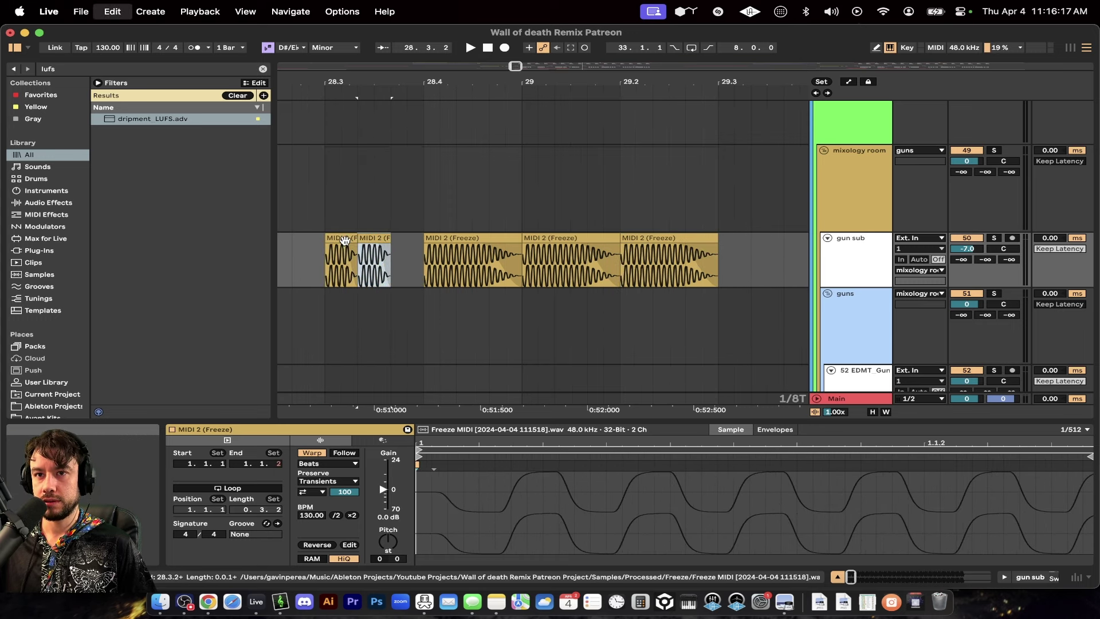
{"action": "key", "text": "super+d"}
{"action": "key", "text": "super+d"}
{"action": "key", "text": "super+d"}
{"action": "key", "text": "super+d"}
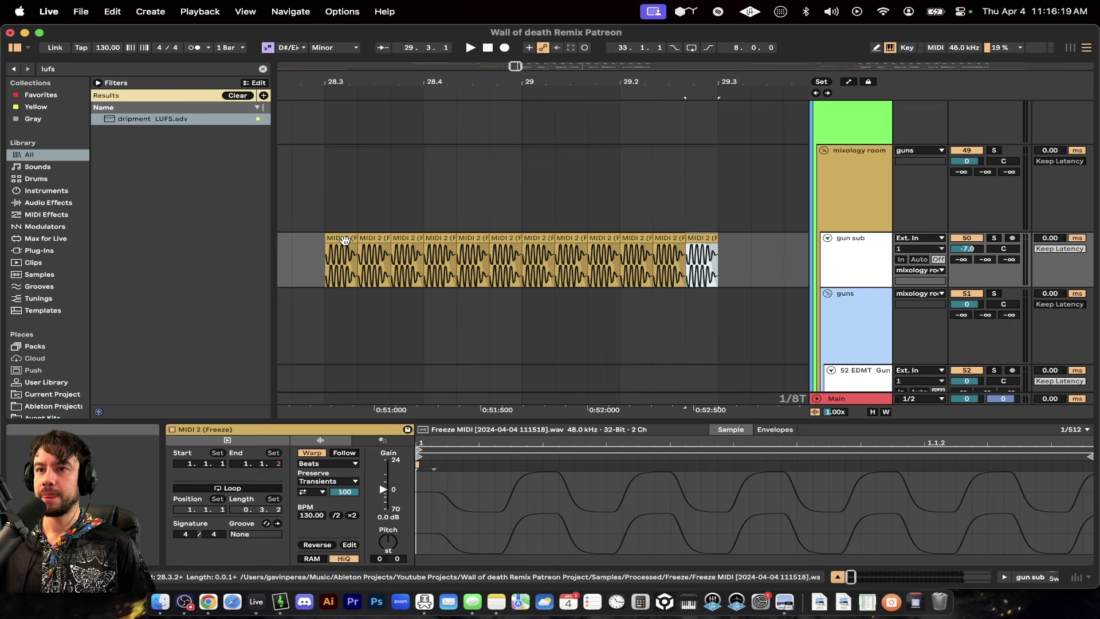
Solo the gun sub track and play the run of triplet clips from 28.3
{"action": "scroll", "coordinate": [344, 240], "scroll_direction": "down", "scroll_amount": 1}
{"action": "left_click", "coordinate": [345, 240]}
{"action": "left_click", "coordinate": [993, 238]}
{"action": "key", "text": "space"}
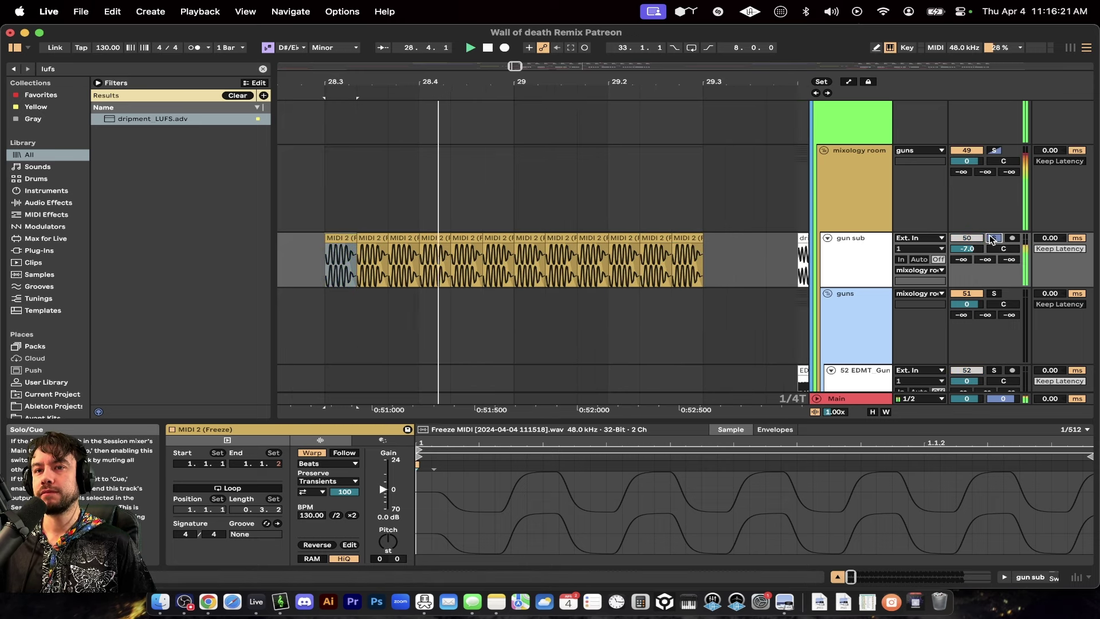
{"action": "key", "text": "space"}
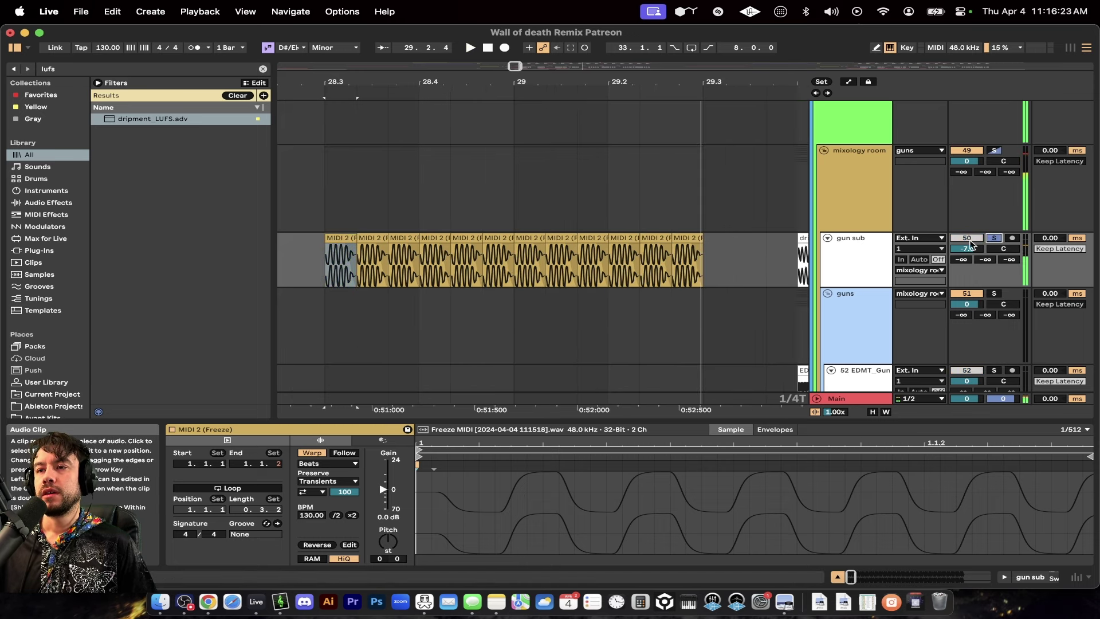
Delete all the MIDI 2 (Freeze) clips ahead of the dripmentSUB F# clips on the gun sub track
{"action": "scroll", "coordinate": [756, 243], "scroll_direction": "down", "scroll_amount": 3}
{"action": "left_click_drag", "start_coordinate": [732, 245], "coordinate": [396, 250]}
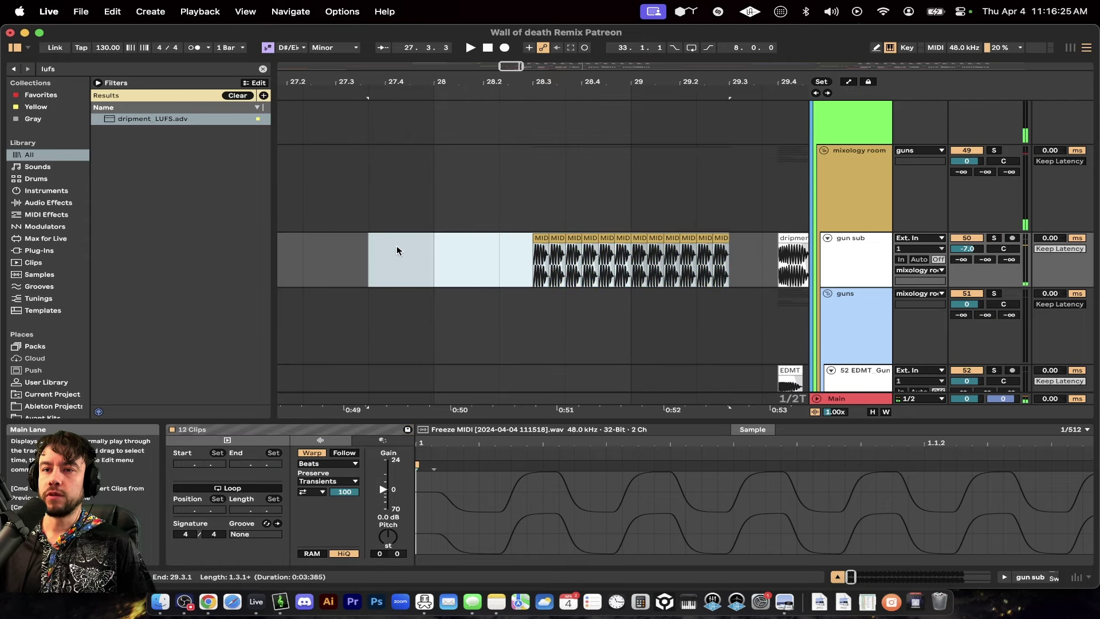
{"action": "key", "text": "Delete"}
{"action": "scroll", "coordinate": [645, 369], "scroll_direction": "right", "scroll_amount": 2}
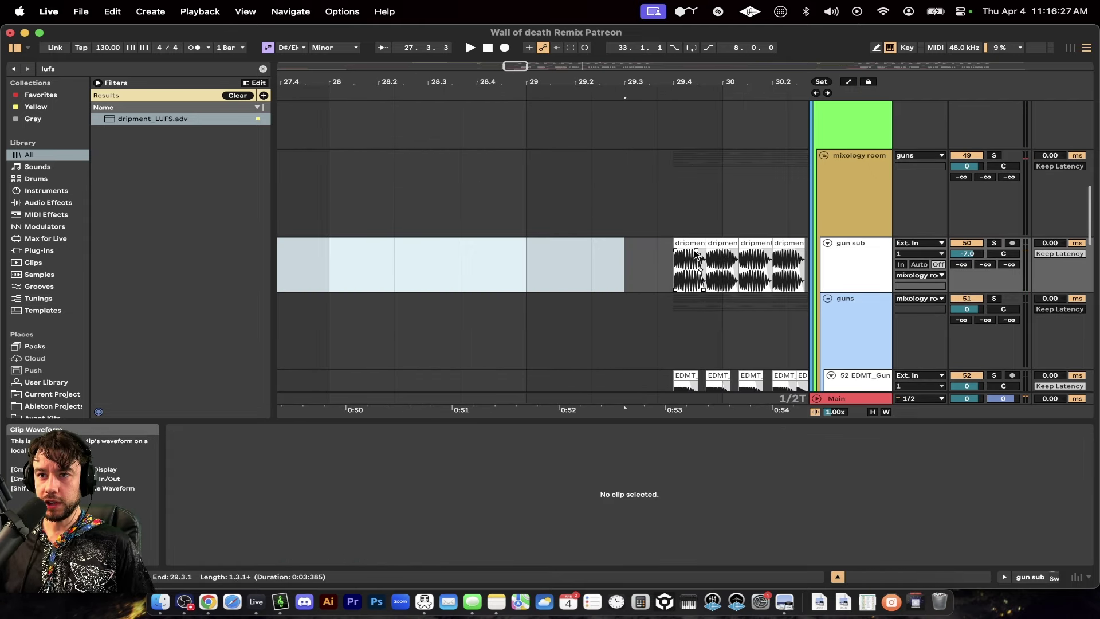
Solo the gun sub track and play its dripmentSUB F# pattern from the first clip near 29.4
{"action": "left_click", "coordinate": [694, 245]}
{"action": "key", "text": "space"}
{"action": "left_click", "coordinate": [993, 242]}
{"action": "scroll", "coordinate": [620, 266], "scroll_direction": "right", "scroll_amount": 5}
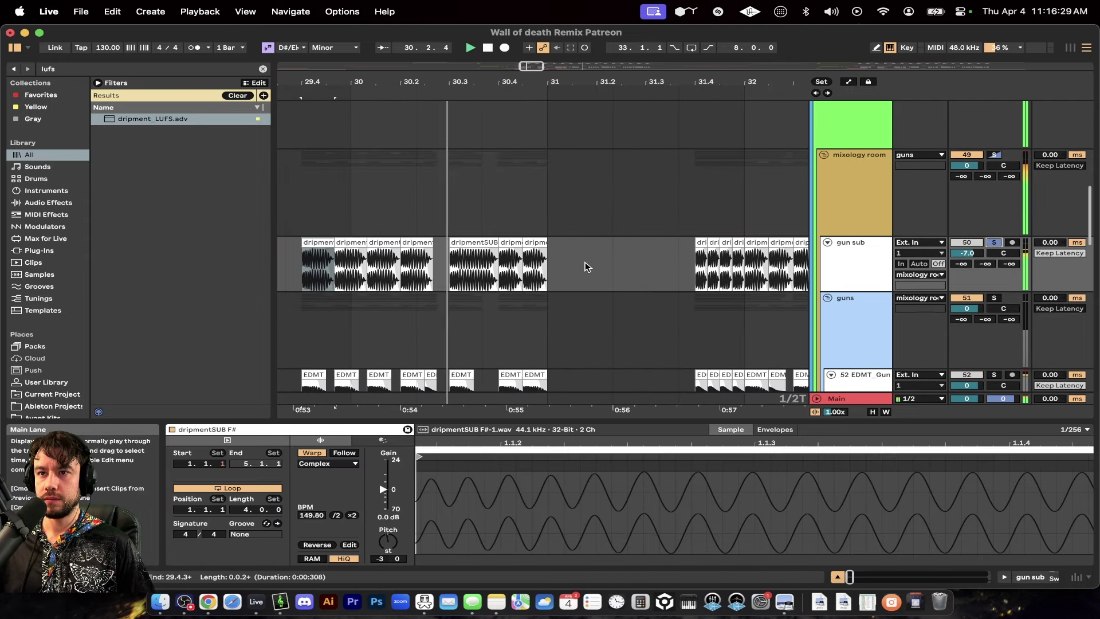
{"action": "scroll", "coordinate": [630, 255], "scroll_direction": "up", "scroll_amount": 1}
{"action": "scroll", "coordinate": [678, 246], "scroll_direction": "up", "scroll_amount": 3}
Hide the detail view and replay the soloed gun sub pattern from its first clip, checking the group level meters
{"action": "left_click", "coordinate": [845, 185]}
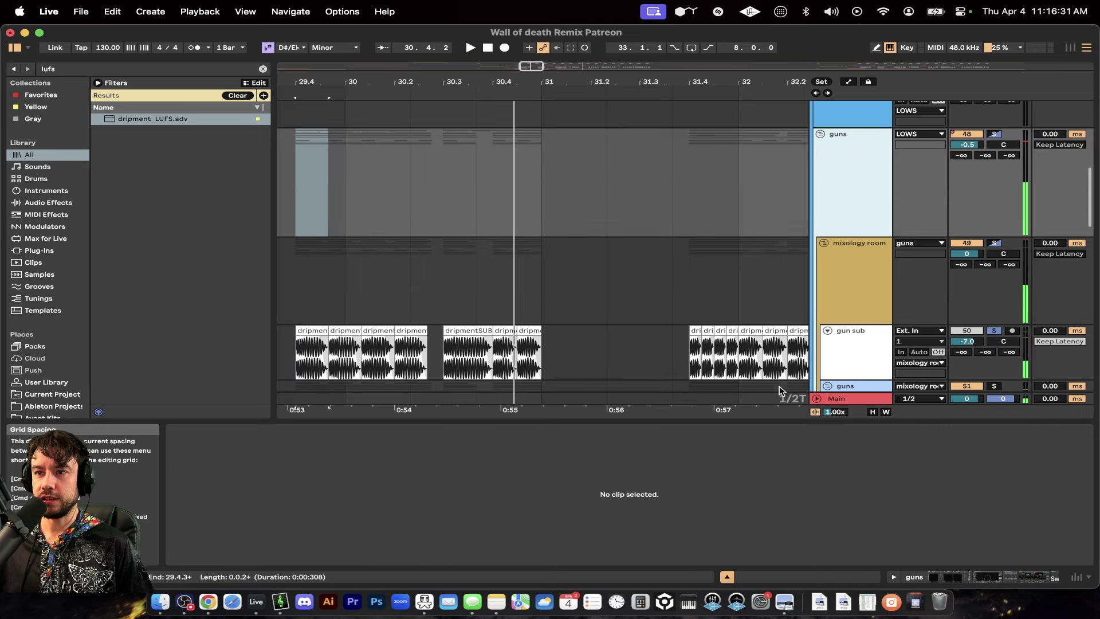
{"action": "double_click", "coordinate": [733, 420]}
{"action": "left_click", "coordinate": [314, 330]}
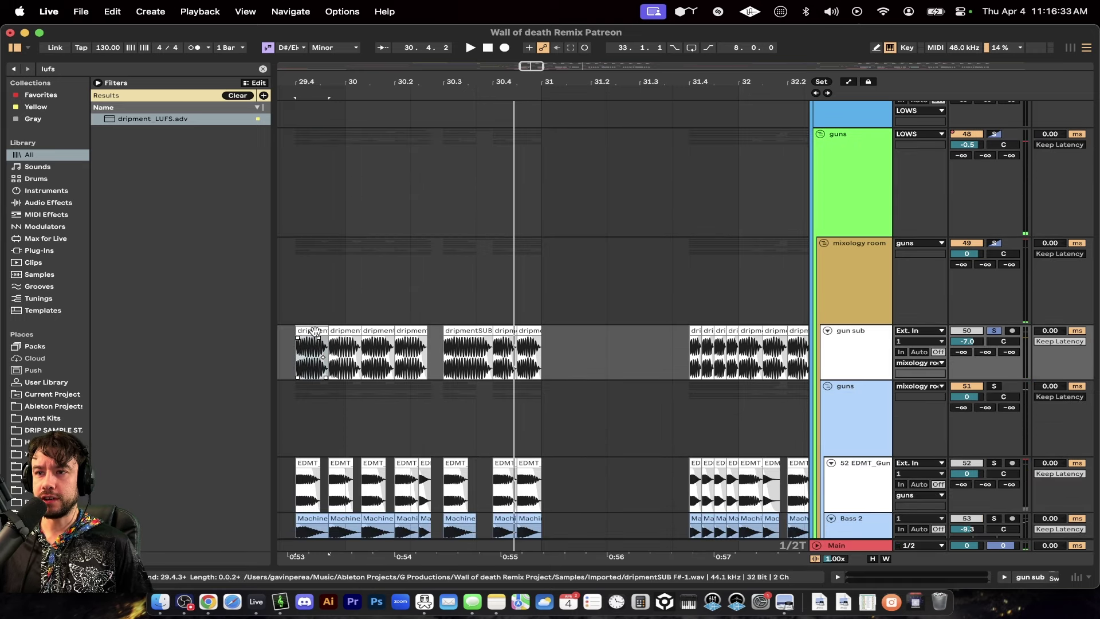
{"action": "key", "text": "space"}
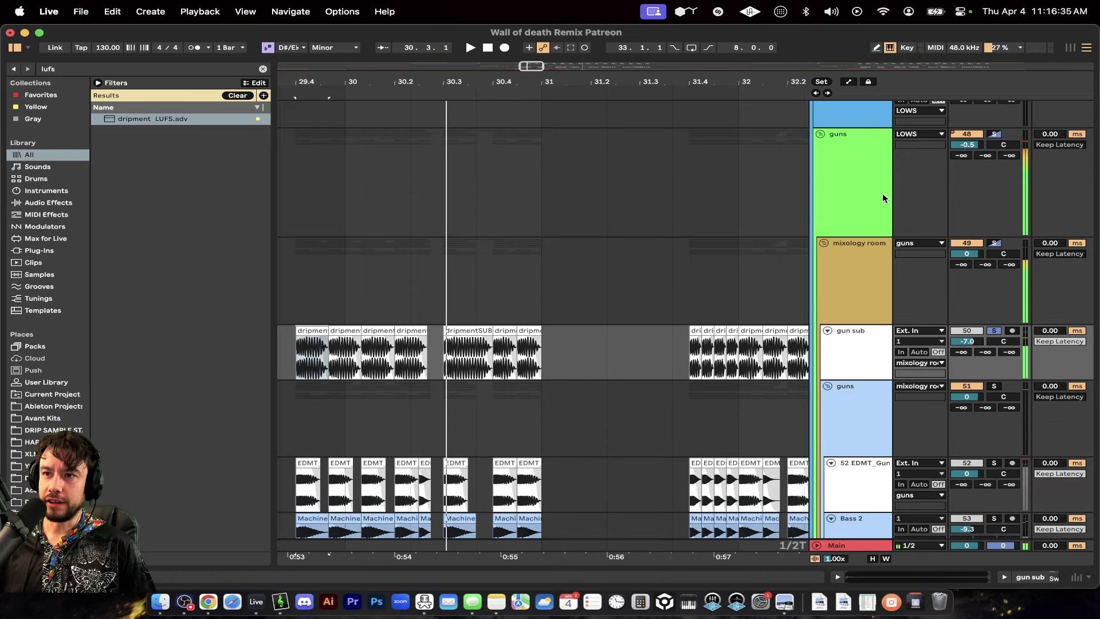
{"action": "scroll", "coordinate": [882, 194], "scroll_direction": "up", "scroll_amount": 3}
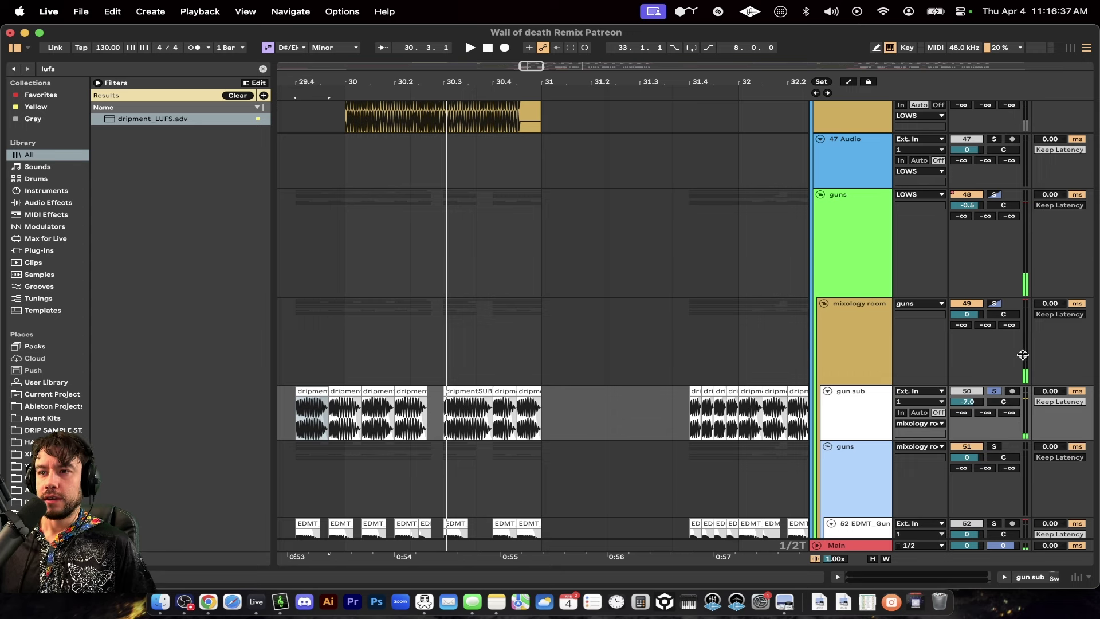
Solo the mixology room group, show its device chain, and open the GClip plug-in window
{"action": "left_click", "coordinate": [850, 308]}
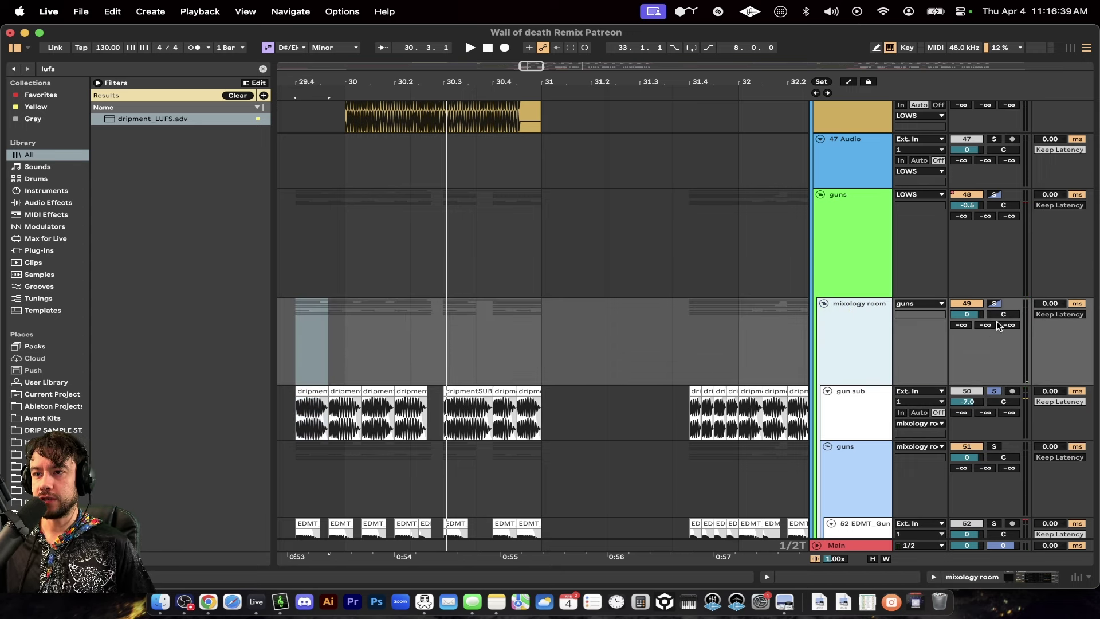
{"action": "double_click", "coordinate": [867, 315]}
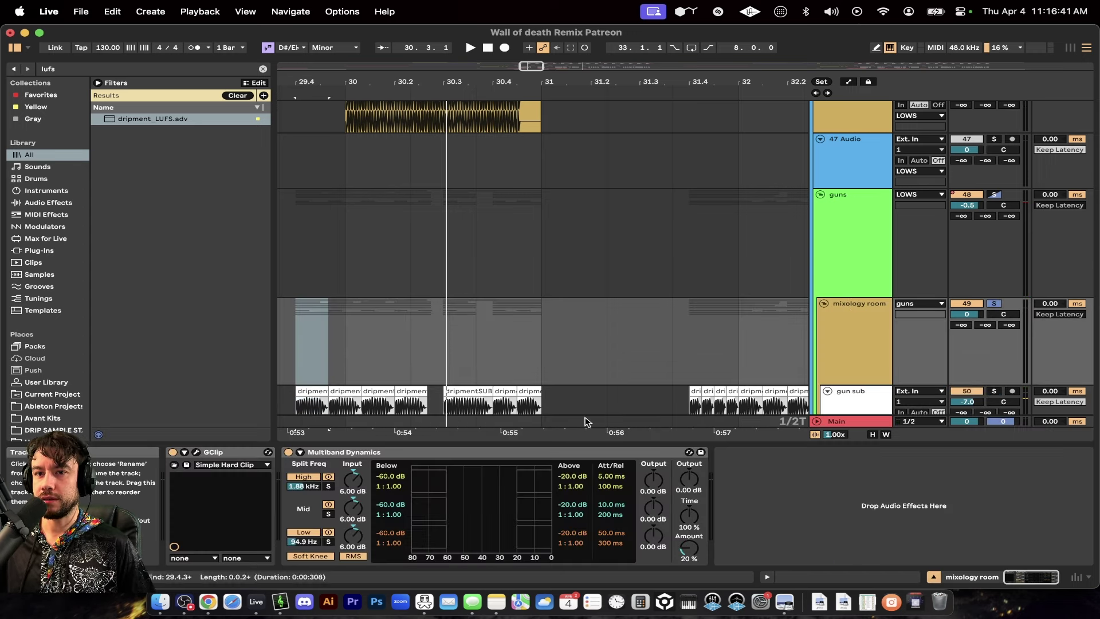
{"action": "left_click", "coordinate": [197, 453]}
Fold the guns subgroup below gun sub and show the gun sub track's devices
{"action": "scroll", "coordinate": [678, 179], "scroll_direction": "down", "scroll_amount": 5}
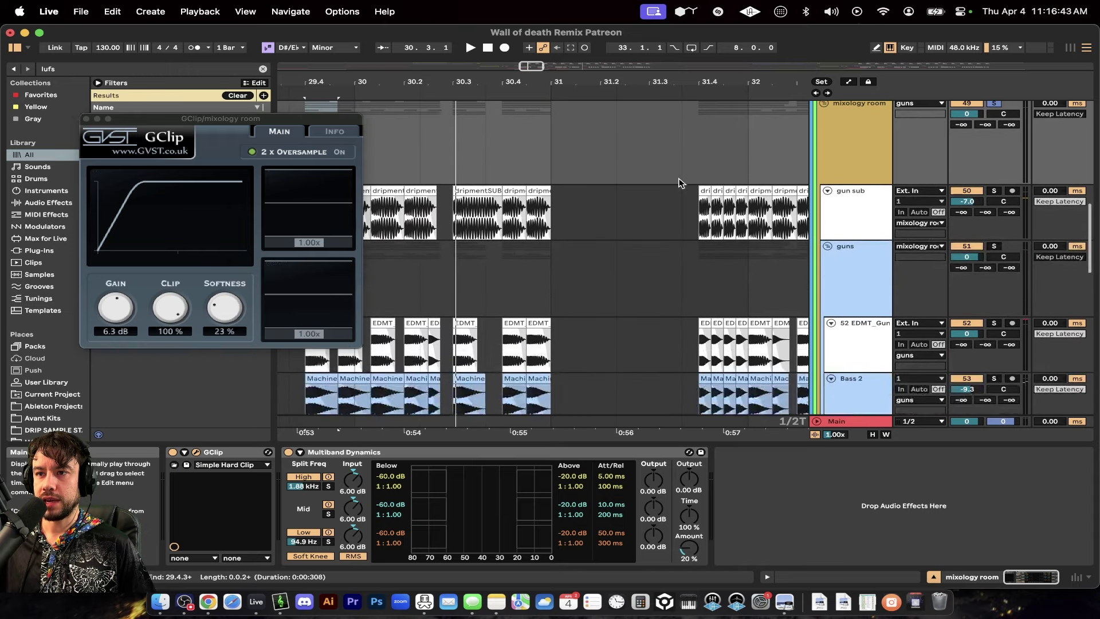
{"action": "left_click", "coordinate": [829, 247]}
{"action": "left_click", "coordinate": [828, 240]}
{"action": "left_click", "coordinate": [826, 246]}
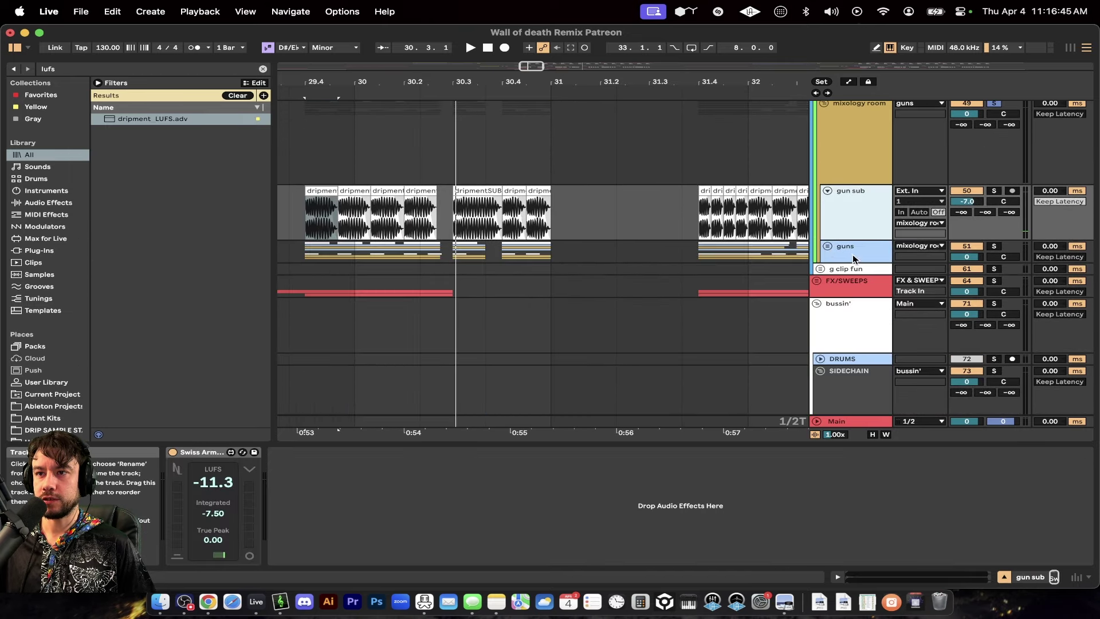
{"action": "left_click", "coordinate": [863, 249]}
{"action": "left_click", "coordinate": [850, 219]}
{"action": "scroll", "coordinate": [850, 219], "scroll_direction": "up", "scroll_amount": 2}
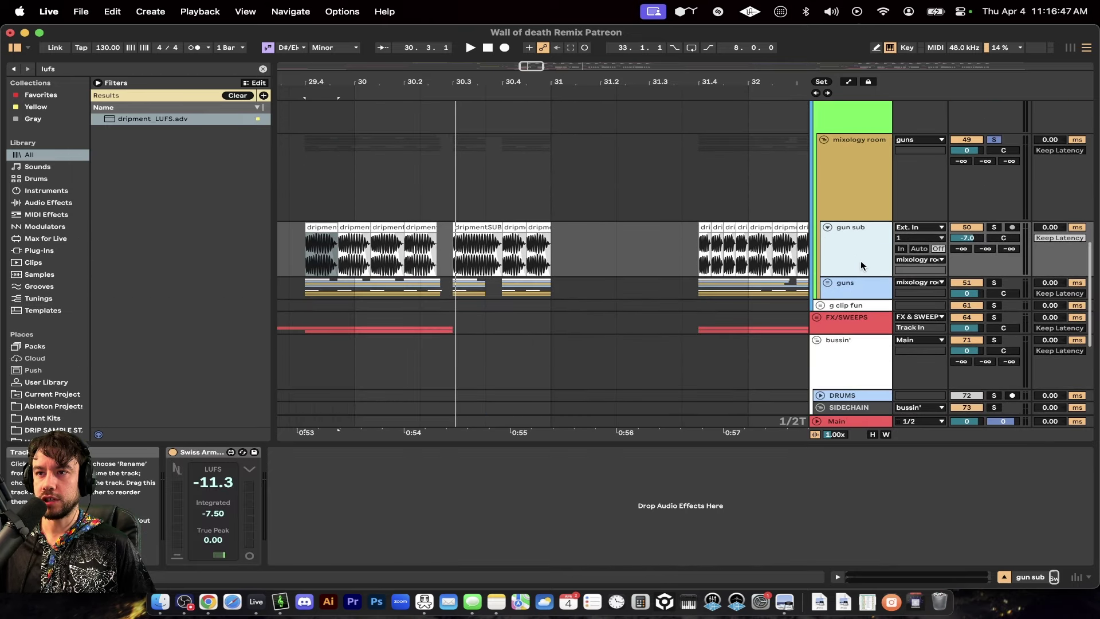
Review the gain, clip and softness settings of GClip on the mixology room group, and close the plug-in window
{"action": "left_click", "coordinate": [857, 210]}
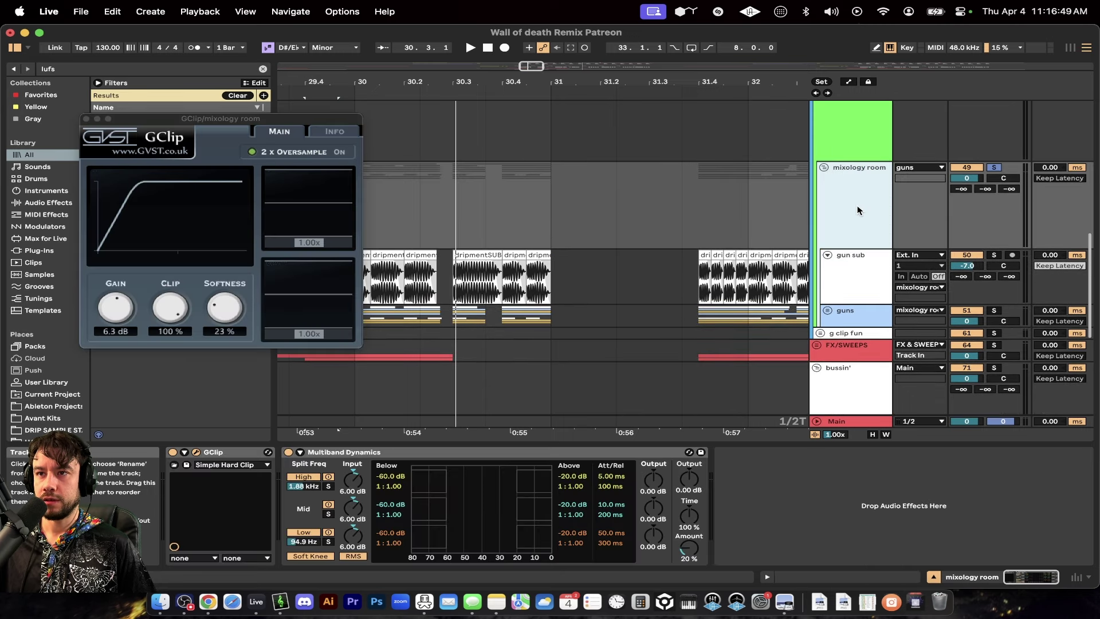
{"action": "left_click", "coordinate": [162, 138]}
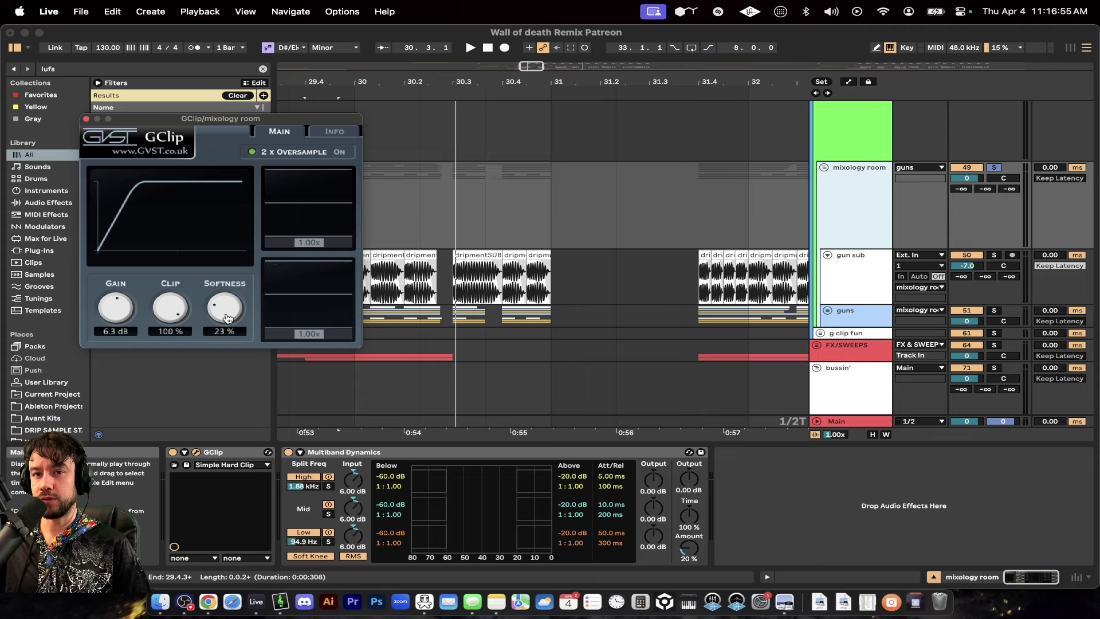
{"action": "left_click", "coordinate": [86, 119]}
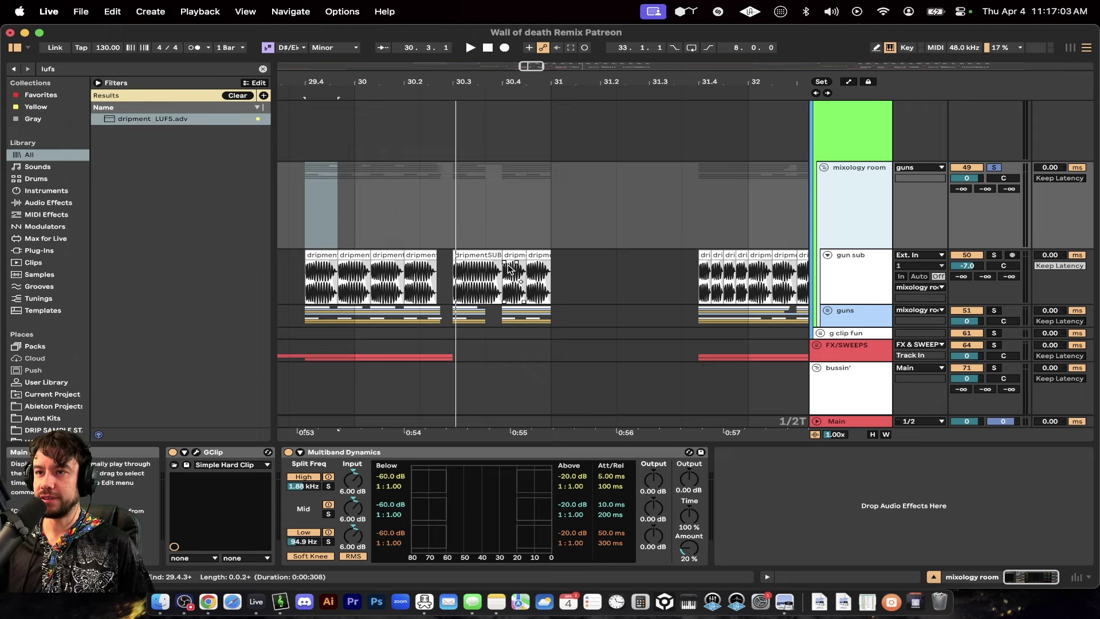
Play the mixology room group from the first gun hit, comparing the sound with GClip active and bypassed
{"action": "scroll", "coordinate": [329, 263], "scroll_direction": "up", "scroll_amount": 3}
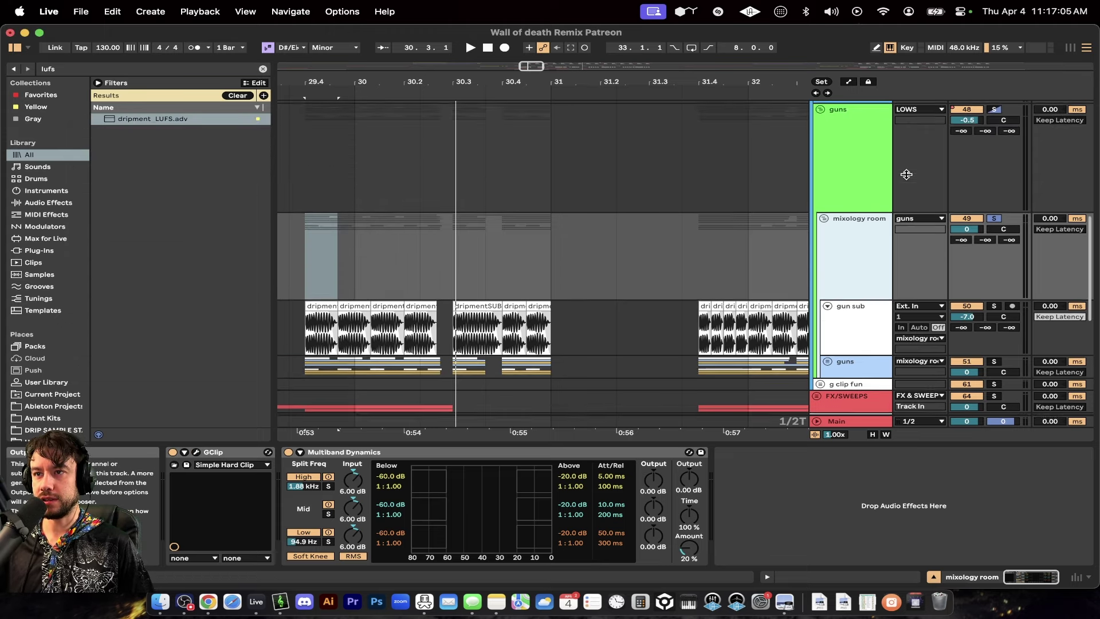
{"action": "left_click", "coordinate": [323, 267]}
{"action": "key", "text": "space"}
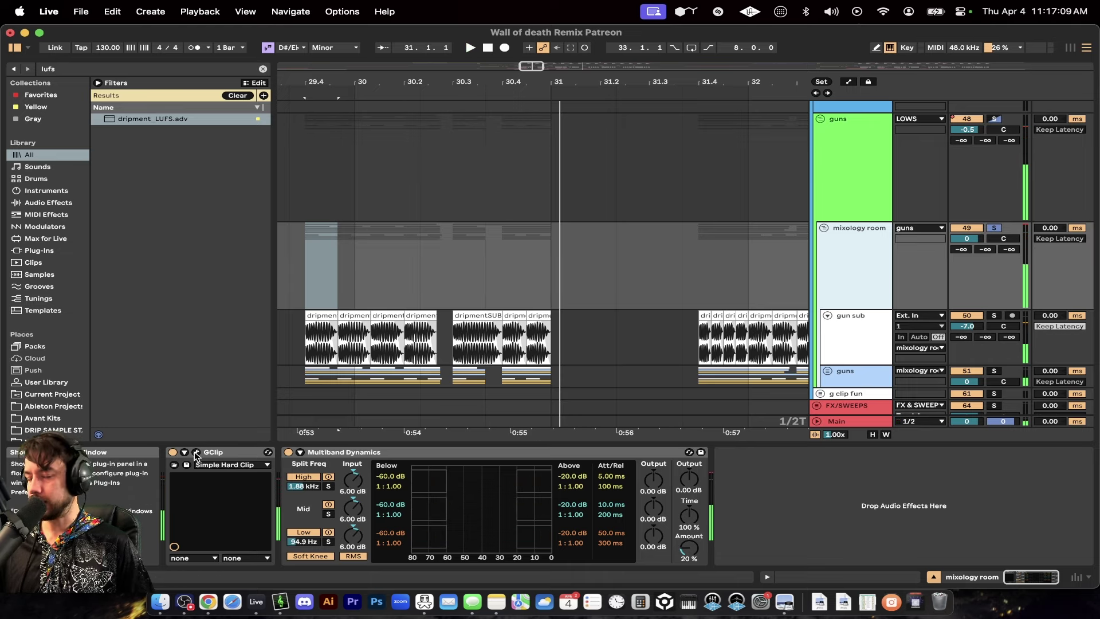
{"action": "left_click", "coordinate": [173, 452]}
{"action": "key", "text": "space"}
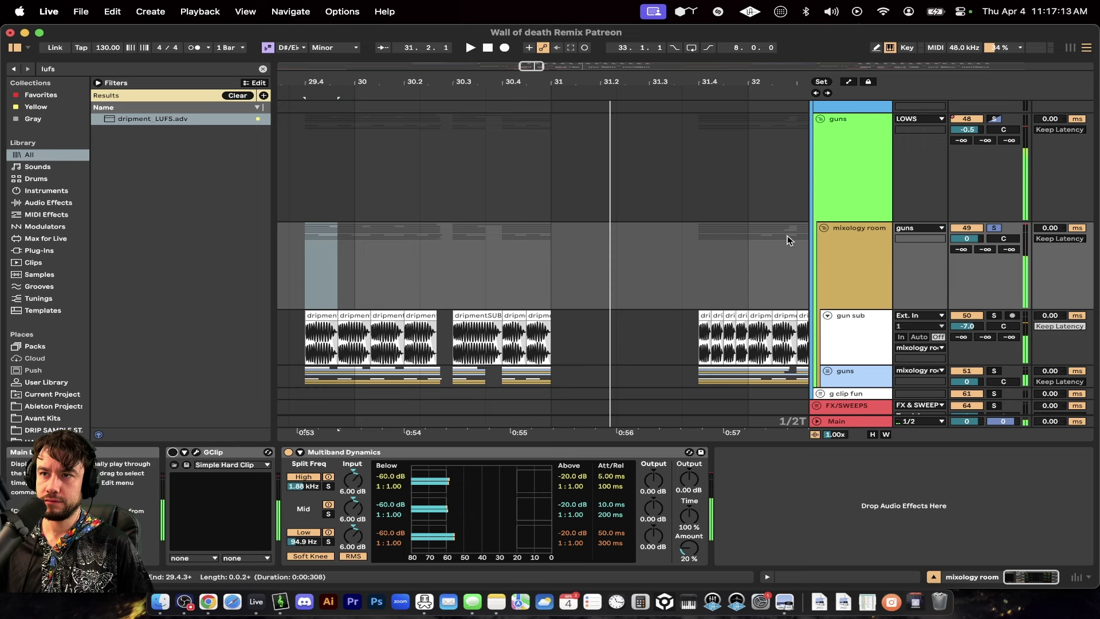
{"action": "key", "text": "space"}
Show the device chain of the outer guns group and fold its audio effect rack containing the Disperser devices
{"action": "scroll", "coordinate": [882, 261], "scroll_direction": "up", "scroll_amount": 2}
{"action": "left_click", "coordinate": [832, 214]}
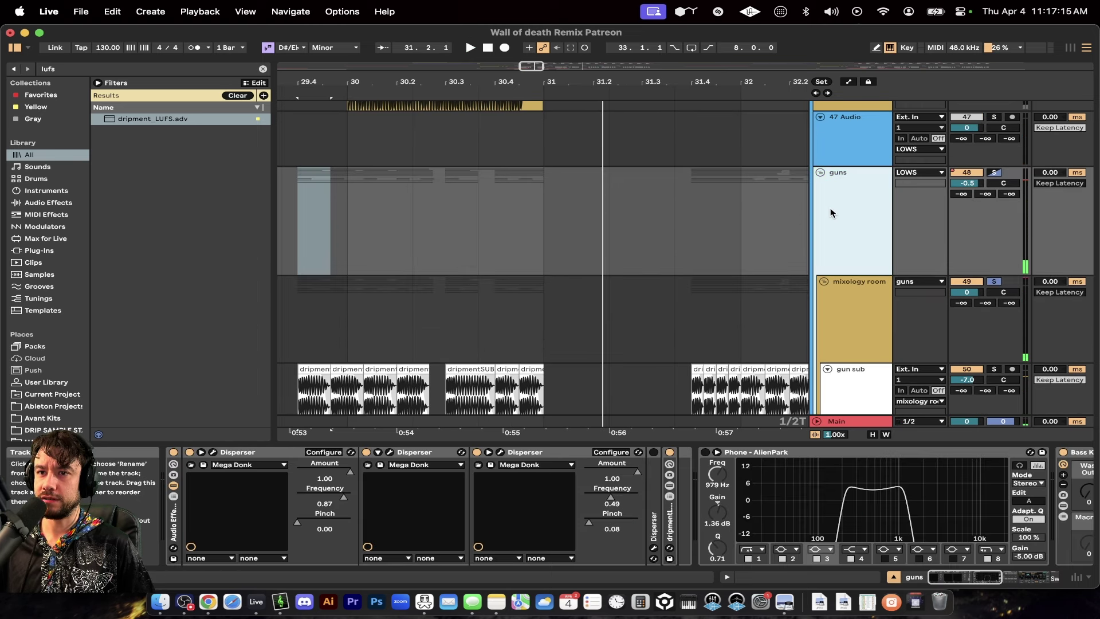
{"action": "double_click", "coordinate": [169, 530]}
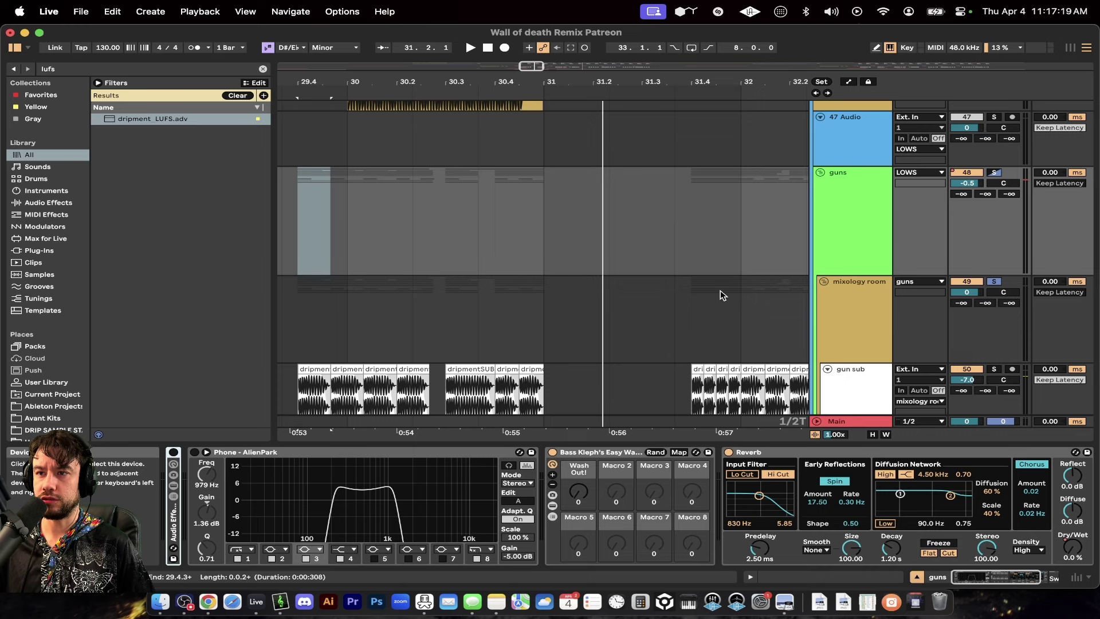
Play the soloed mixology room group with GClip bypassed while watching its Multiband Dynamics levels
{"action": "left_click", "coordinate": [852, 334]}
{"action": "key", "text": "space"}
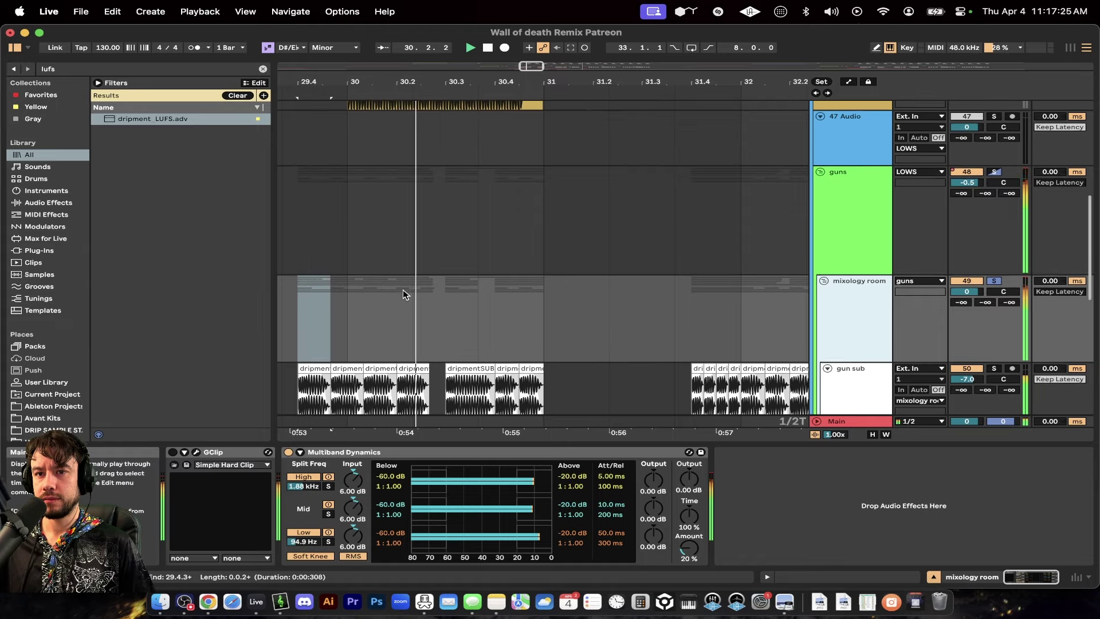
{"action": "scroll", "coordinate": [403, 290], "scroll_direction": "down", "scroll_amount": 5}
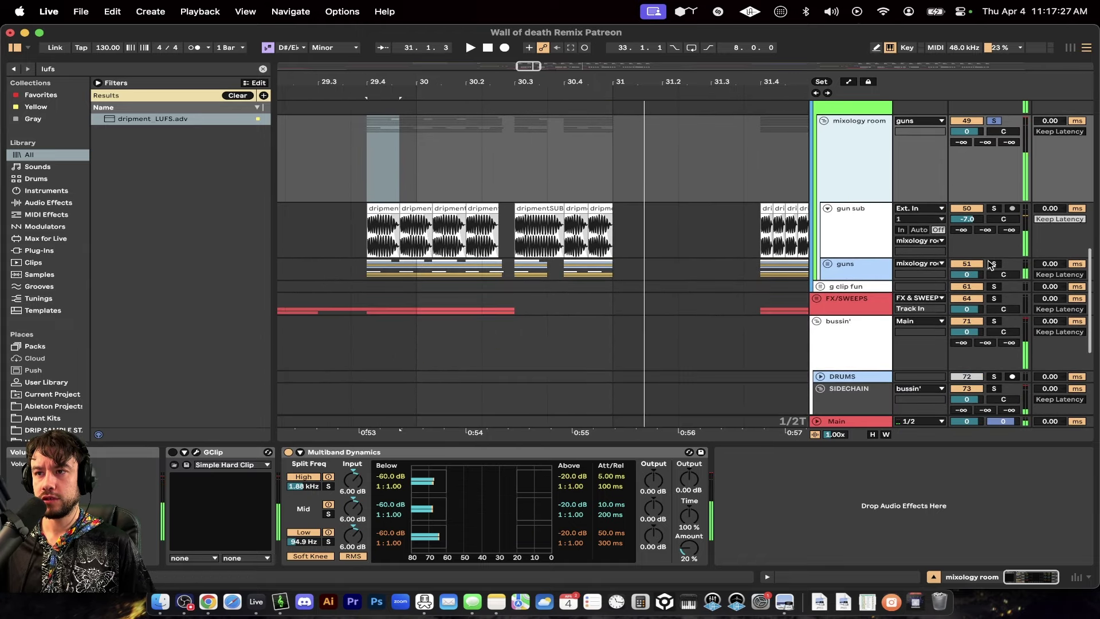
Play the guns subgroup in solo from just before its first clips, and switch the solo to the gun sub track
{"action": "left_click", "coordinate": [471, 237]}
{"action": "left_click", "coordinate": [351, 269]}
{"action": "key", "text": "space"}
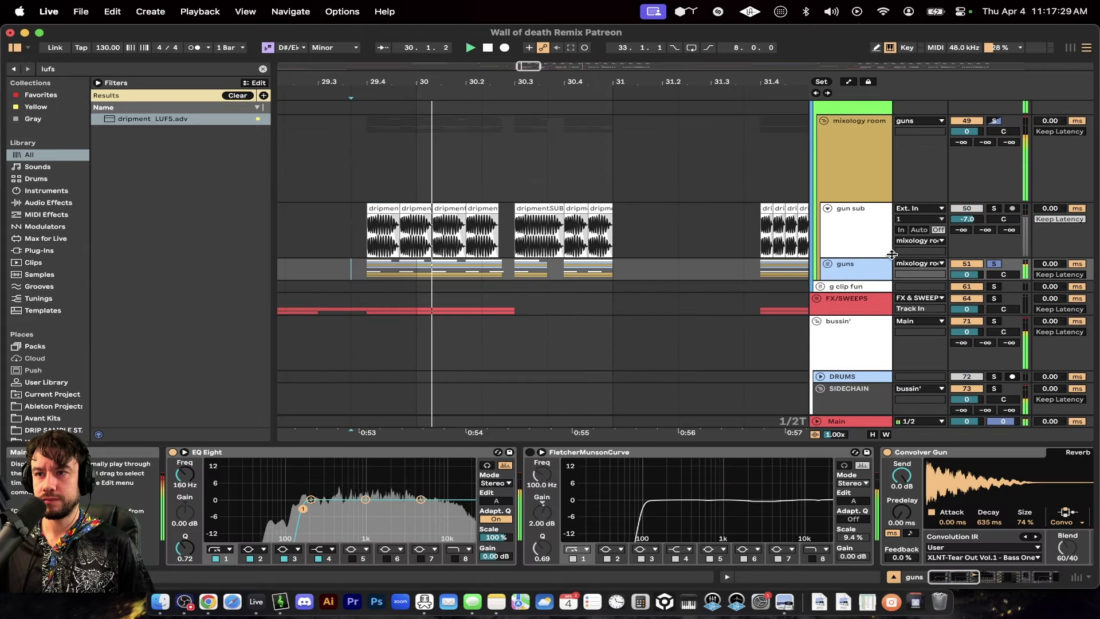
{"action": "left_click", "coordinate": [995, 212]}
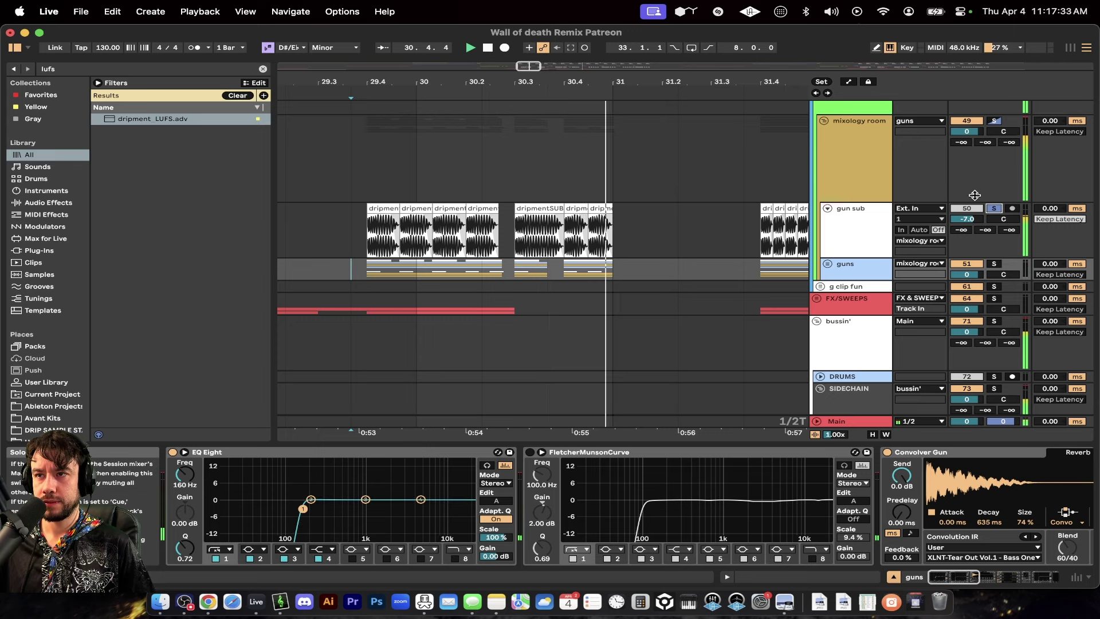
Solo the mixology room group, turn GClip back on, and play the combined guns and sub
{"action": "left_click", "coordinate": [992, 122]}
{"action": "left_click", "coordinate": [841, 151]}
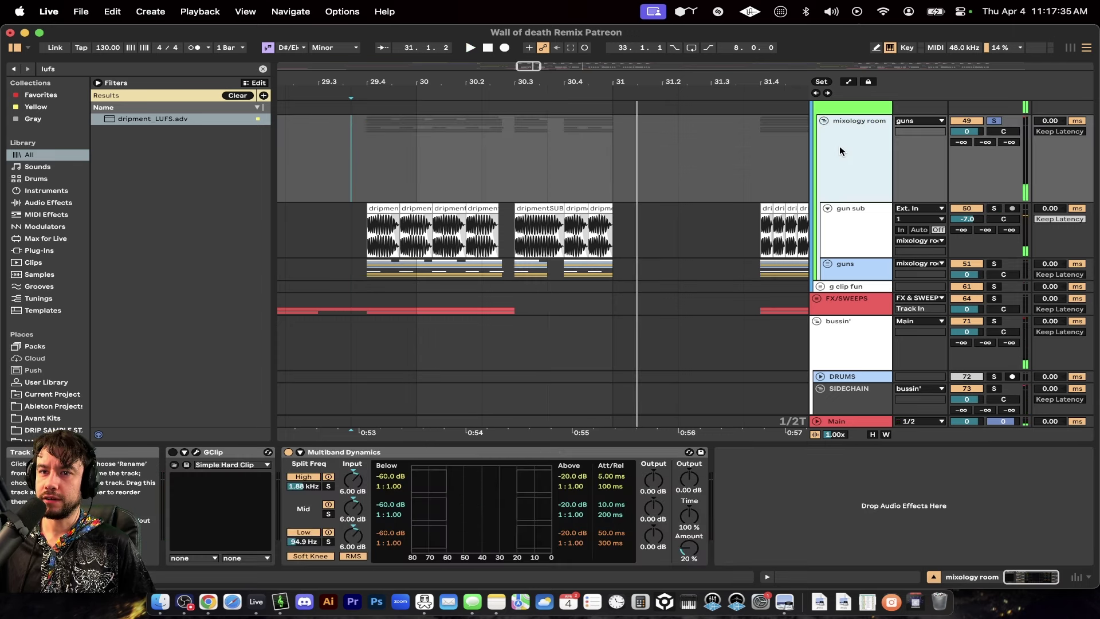
{"action": "left_click", "coordinate": [173, 452]}
{"action": "key", "text": "space"}
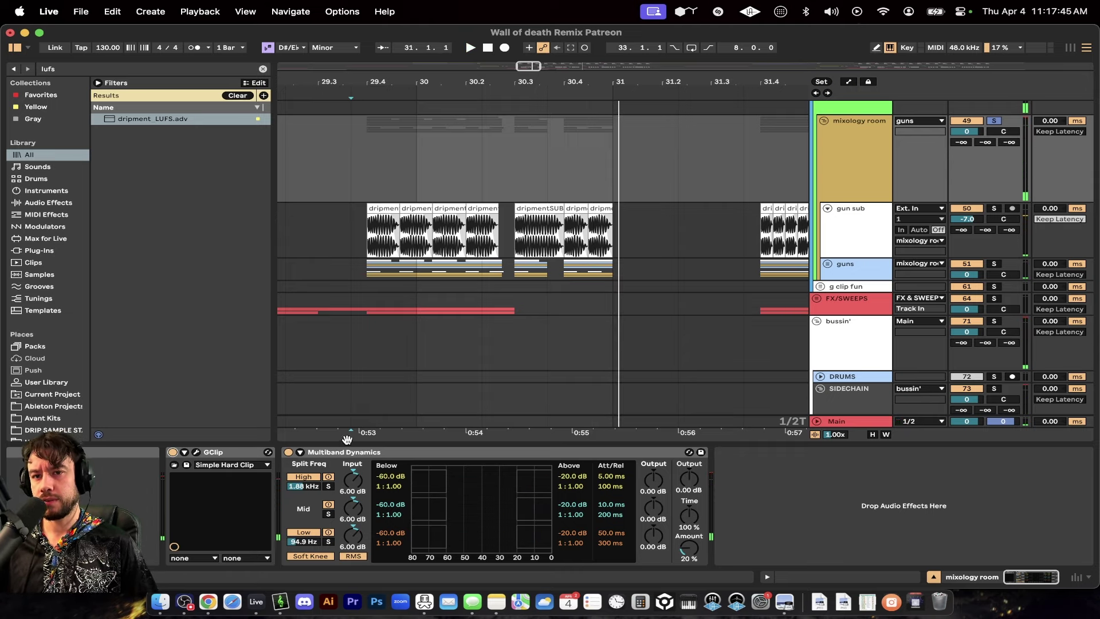
Check the Multiband Dynamics on the mixology room group and switch the device view to the outer guns group's chain
{"action": "left_click", "coordinate": [338, 453]}
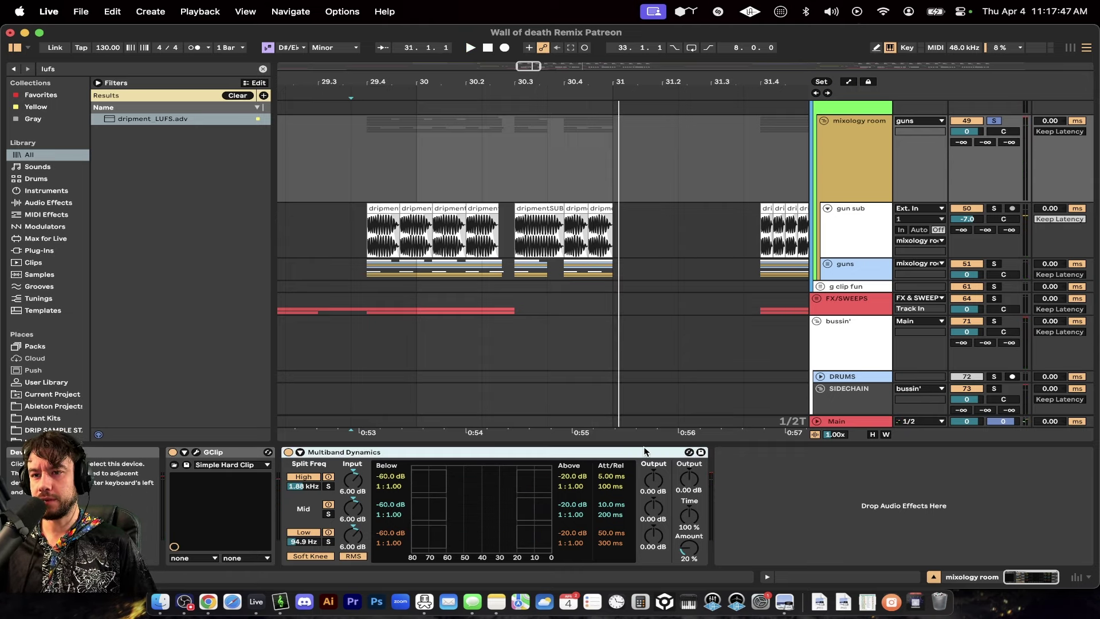
{"action": "left_click", "coordinate": [691, 550]}
{"action": "key", "text": "alt+super+l"}
{"action": "scroll", "coordinate": [564, 445], "scroll_direction": "up", "scroll_amount": 5}
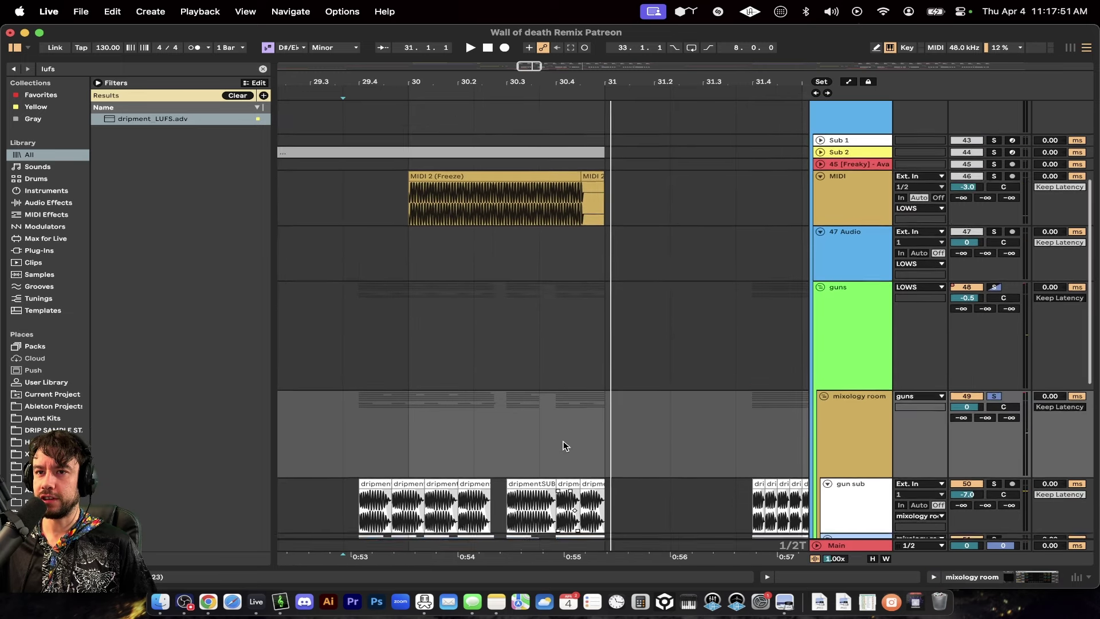
{"action": "left_click", "coordinate": [833, 342]}
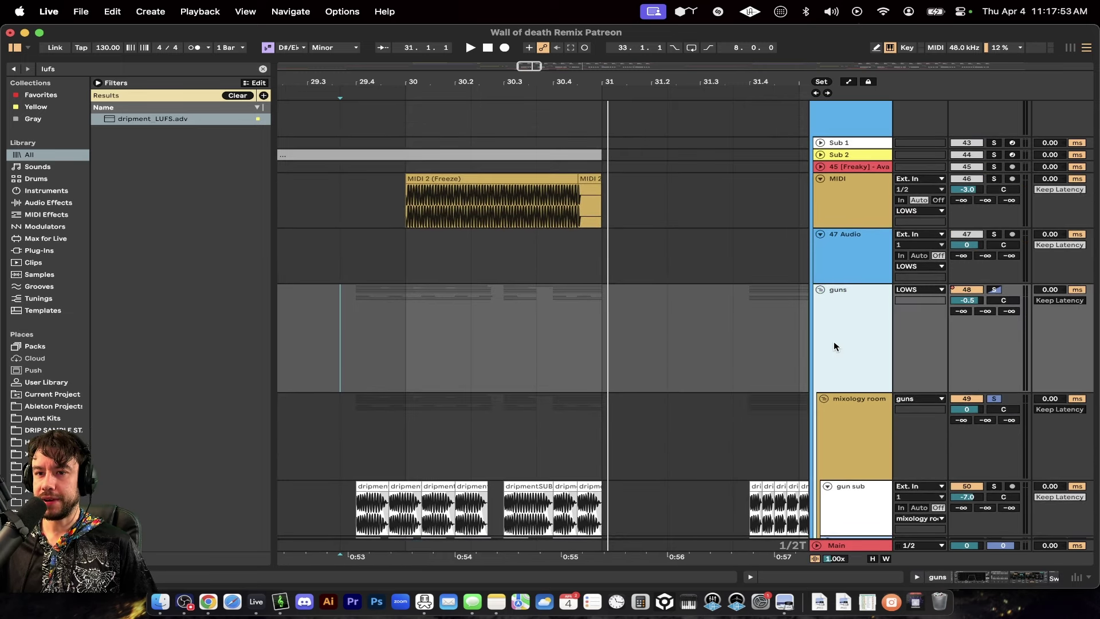
{"action": "key", "text": "super+alt+l"}
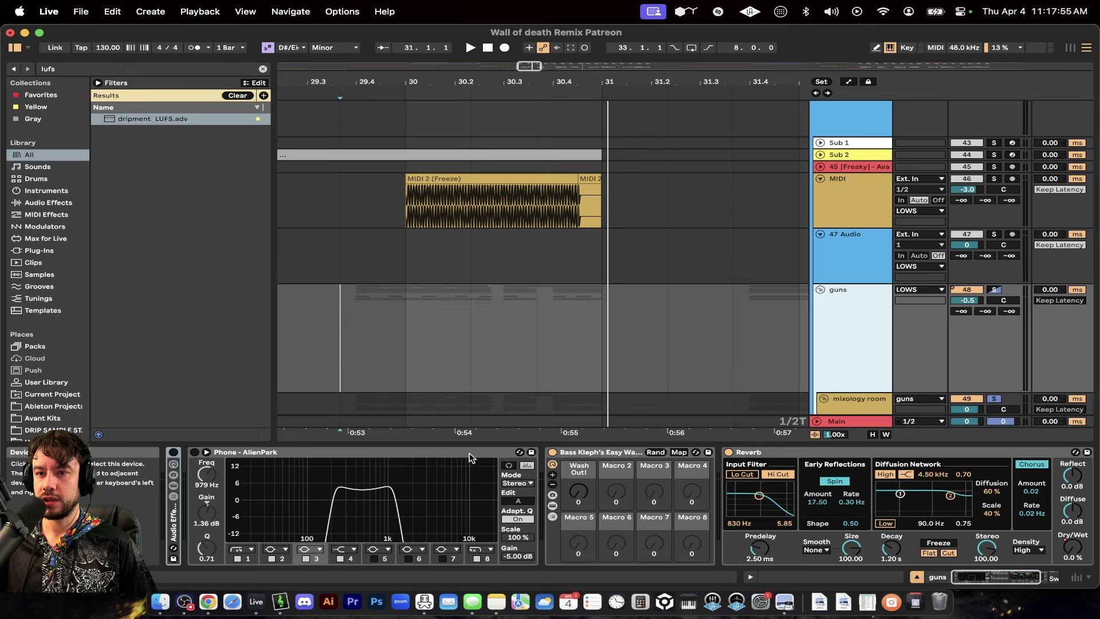
Examine the outer guns group's Phone - AlienPark EQ, Bass Kleph's Easy Wash rack, Reverb and Swiss Army Meter
{"action": "left_click", "coordinate": [336, 454]}
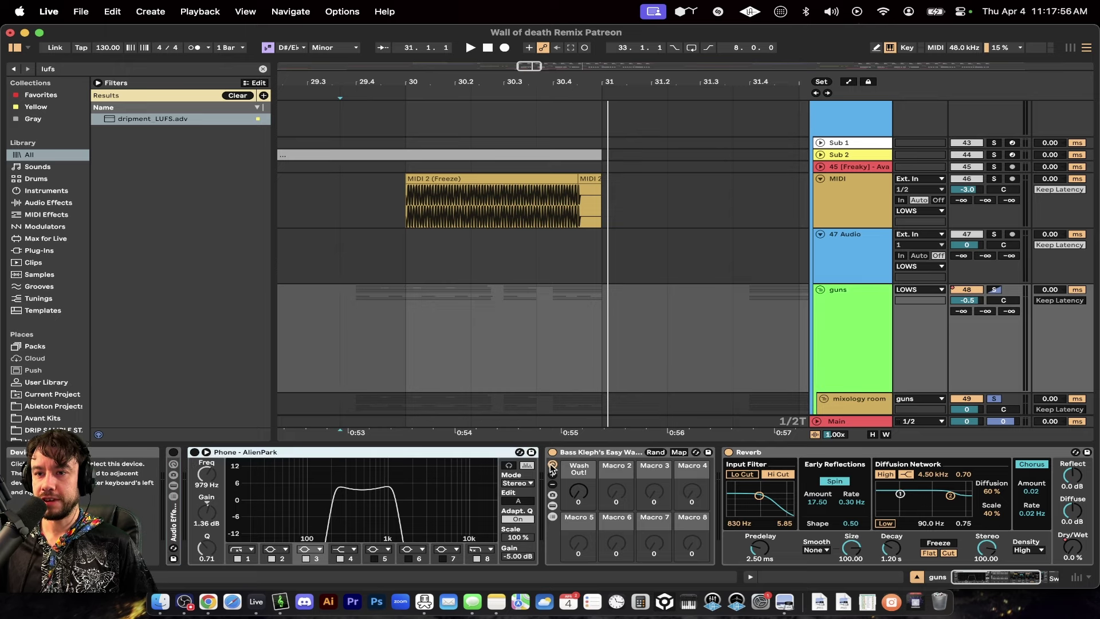
{"action": "left_click", "coordinate": [793, 453], "text": "shift"}
{"action": "scroll", "coordinate": [792, 454], "scroll_direction": "right", "scroll_amount": 3}
{"action": "scroll", "coordinate": [792, 453], "scroll_direction": "left", "scroll_amount": 3}
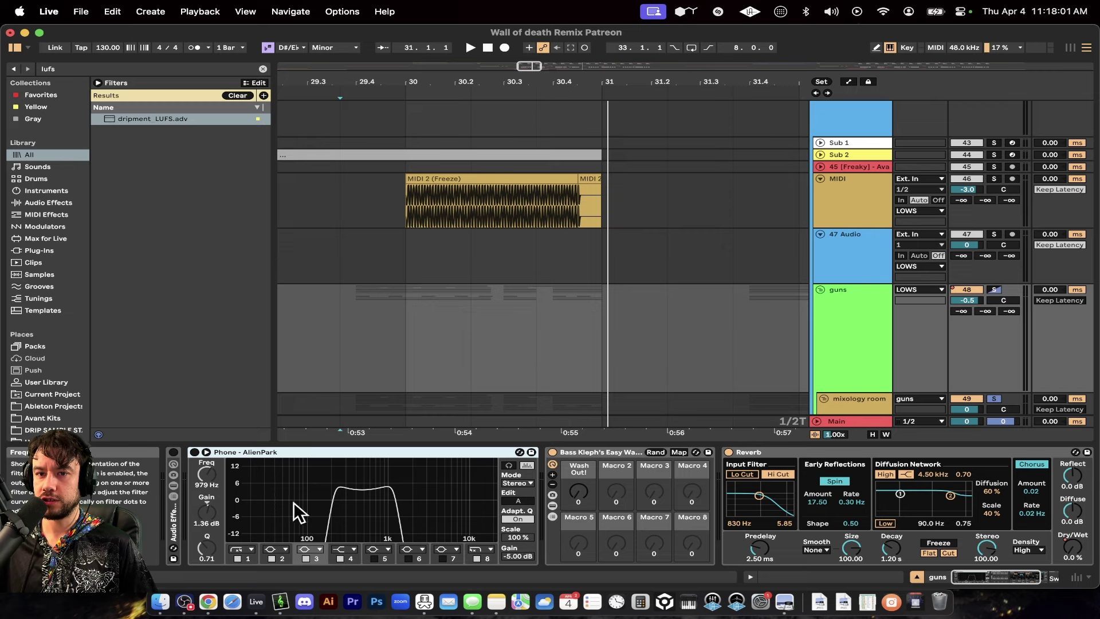
{"action": "left_click", "coordinate": [603, 452]}
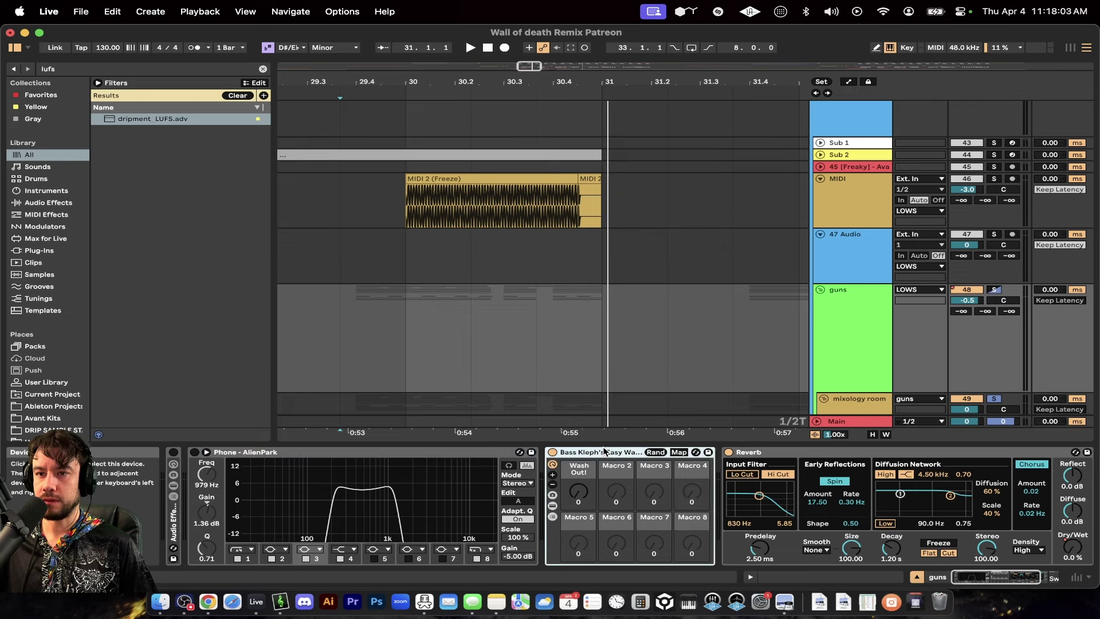
{"action": "scroll", "coordinate": [579, 496], "scroll_direction": "right", "scroll_amount": 3}
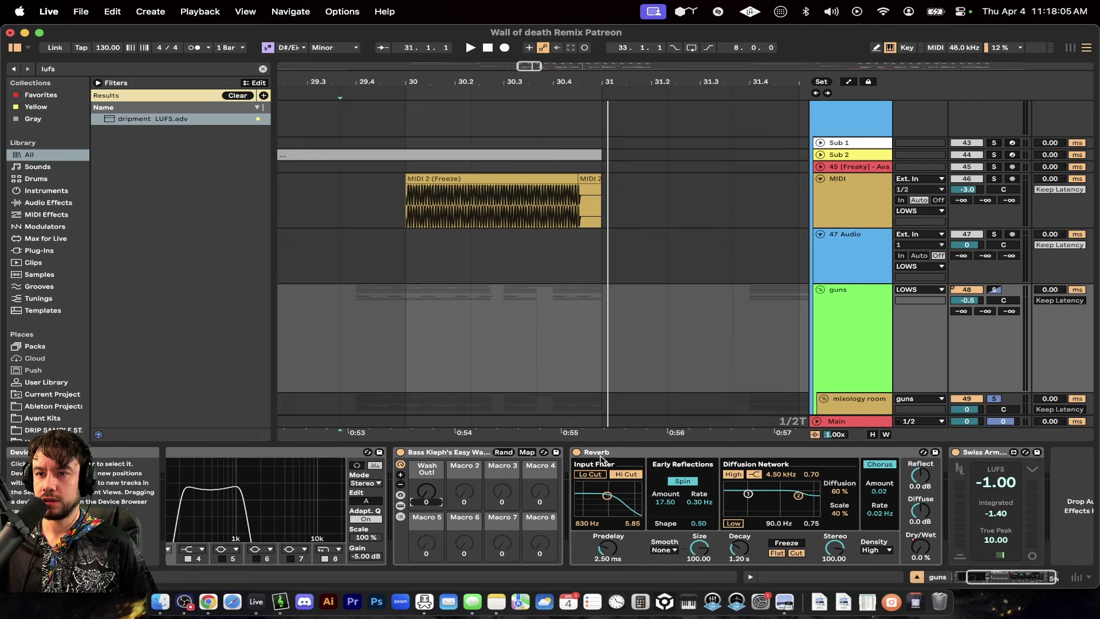
{"action": "scroll", "coordinate": [601, 454], "scroll_direction": "right", "scroll_amount": 1}
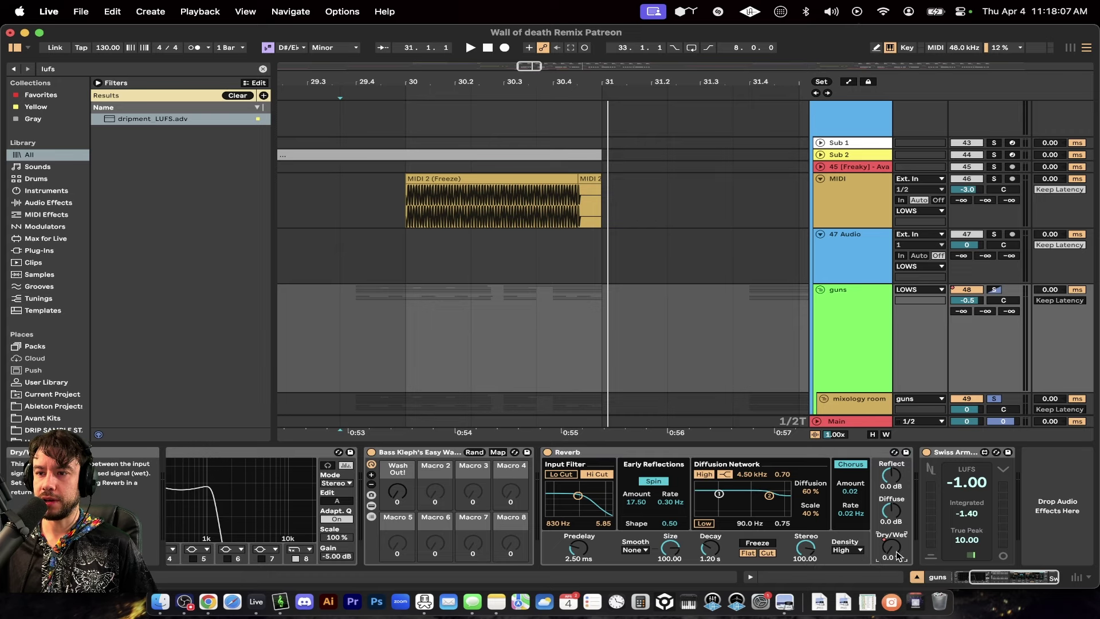
{"action": "scroll", "coordinate": [887, 548], "scroll_direction": "left", "scroll_amount": 4}
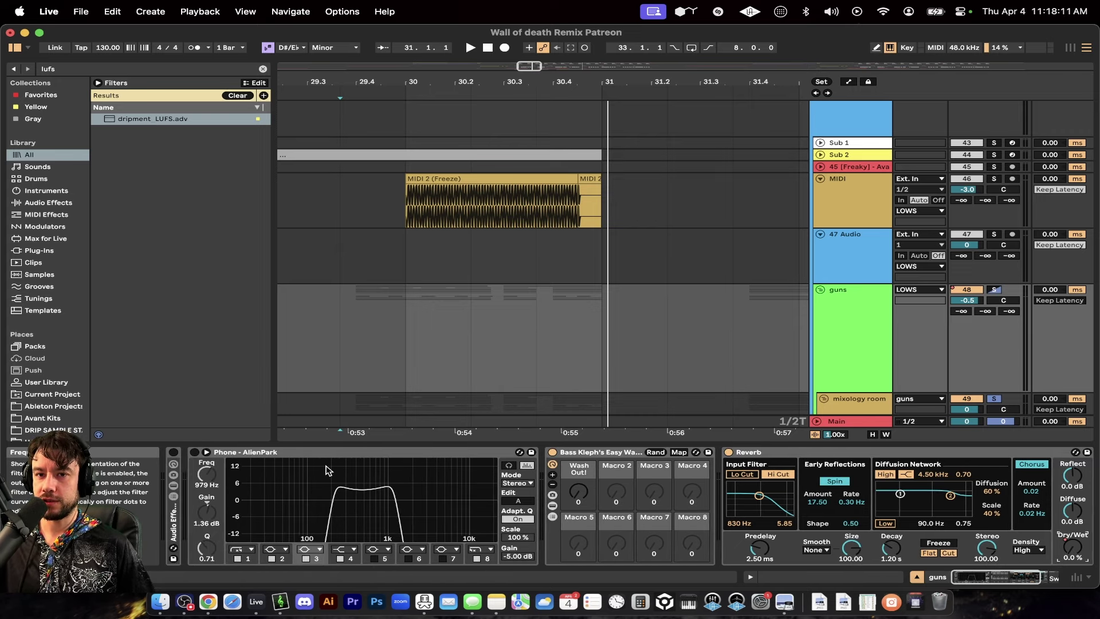
Fold the Phone - AlienPark EQ, the Easy Wash rack and the Reverb, and unfold the audio effect rack containing the Dispersers
{"action": "double_click", "coordinate": [261, 452]}
{"action": "double_click", "coordinate": [262, 452]}
{"action": "double_click", "coordinate": [262, 453]}
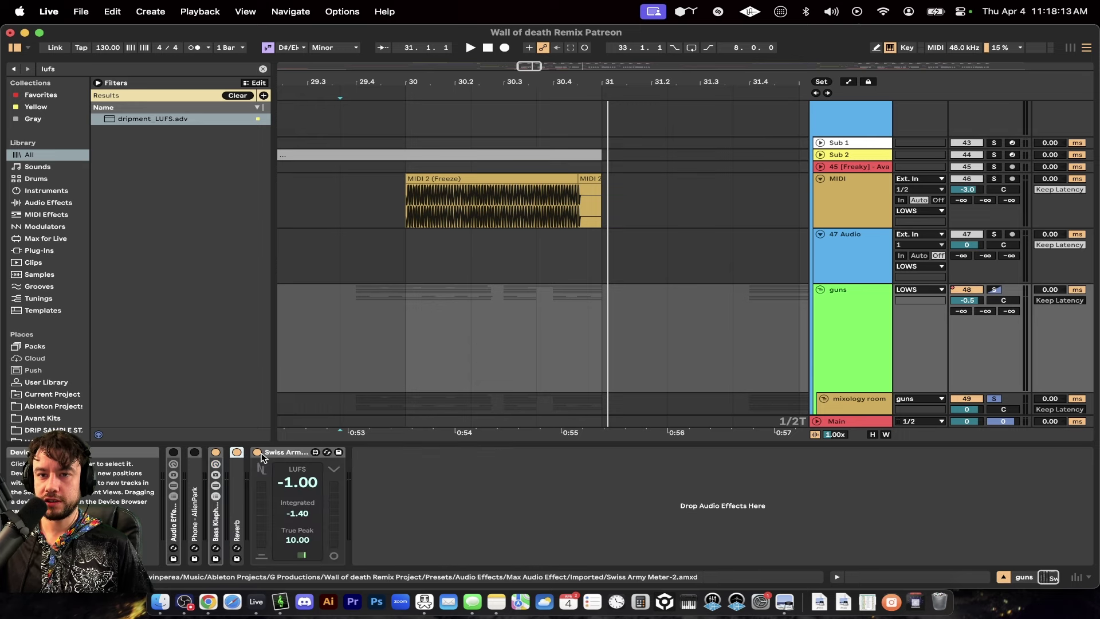
{"action": "double_click", "coordinate": [174, 521]}
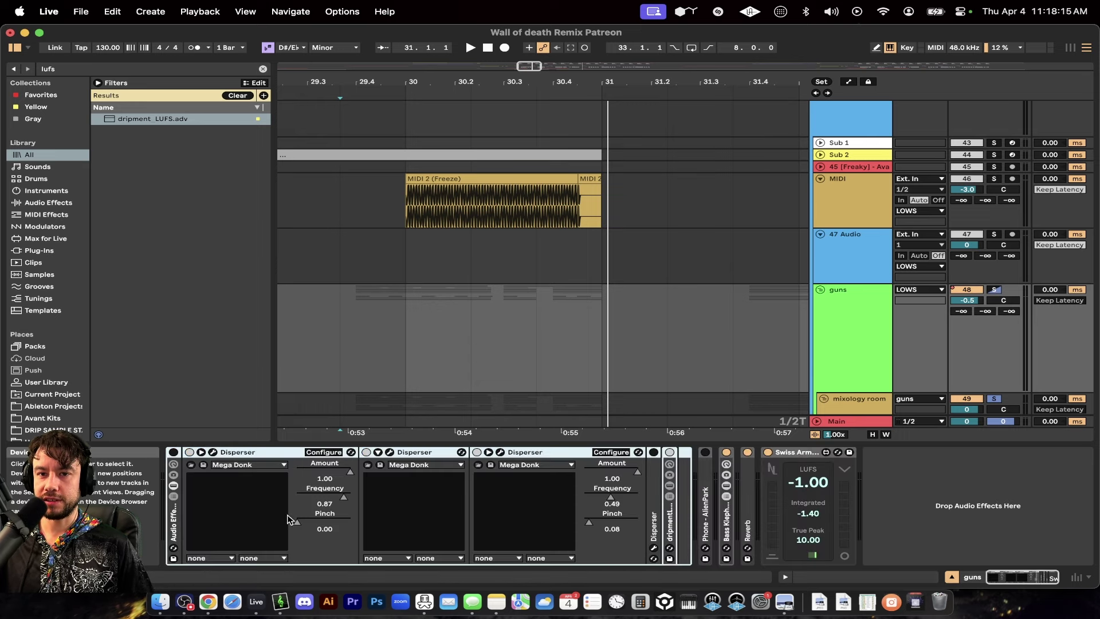
{"action": "left_click", "coordinate": [930, 542]}
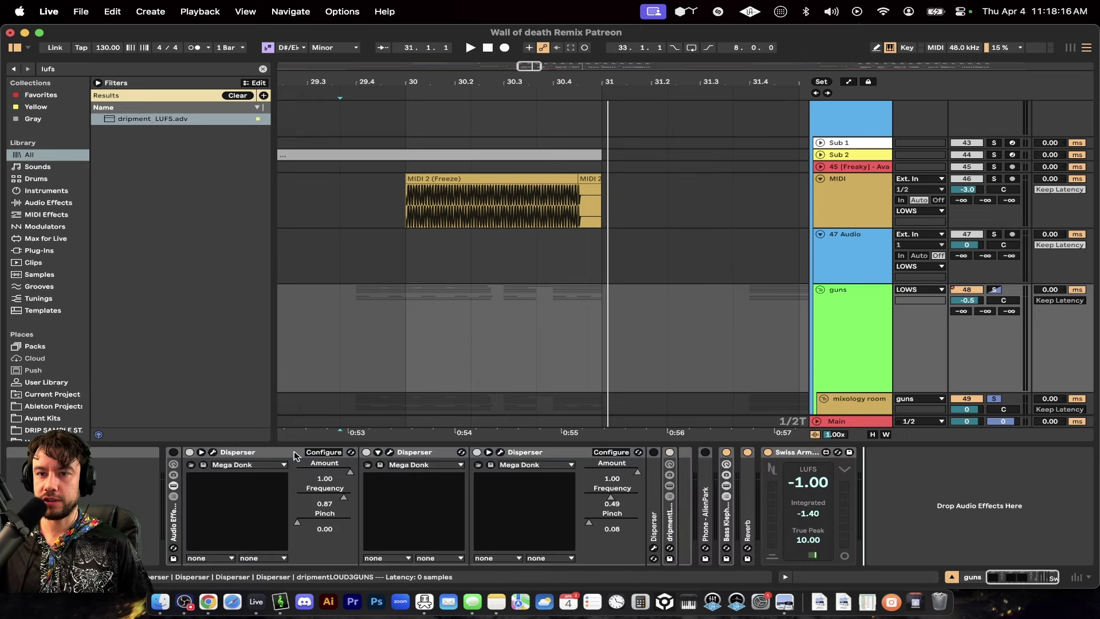
Identify the first three Disperser devices inside the audio effect rack and turn the rack on
{"action": "left_click", "coordinate": [236, 458]}
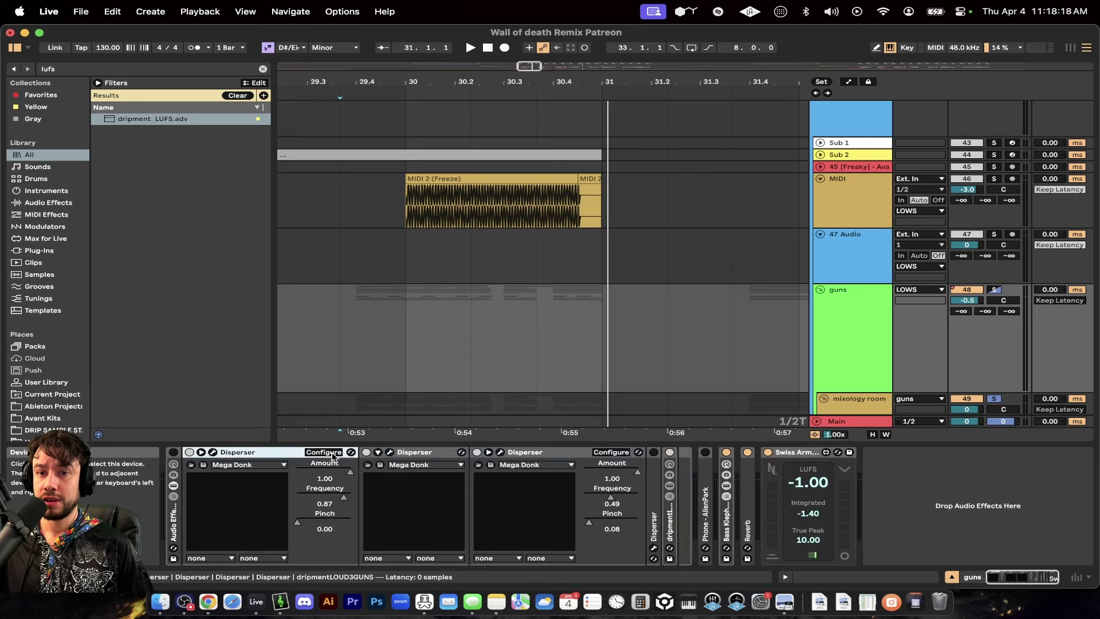
{"action": "left_click", "coordinate": [411, 455]}
{"action": "left_click", "coordinate": [525, 455]}
{"action": "left_click", "coordinate": [419, 451]}
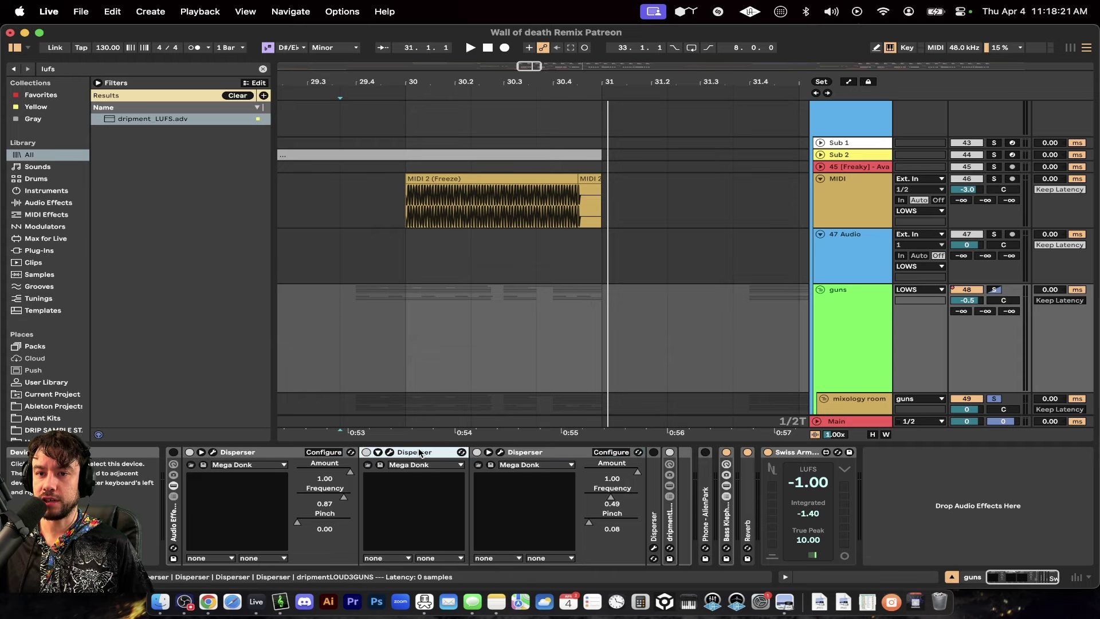
{"action": "left_click", "coordinate": [253, 456]}
{"action": "left_click", "coordinate": [173, 452]}
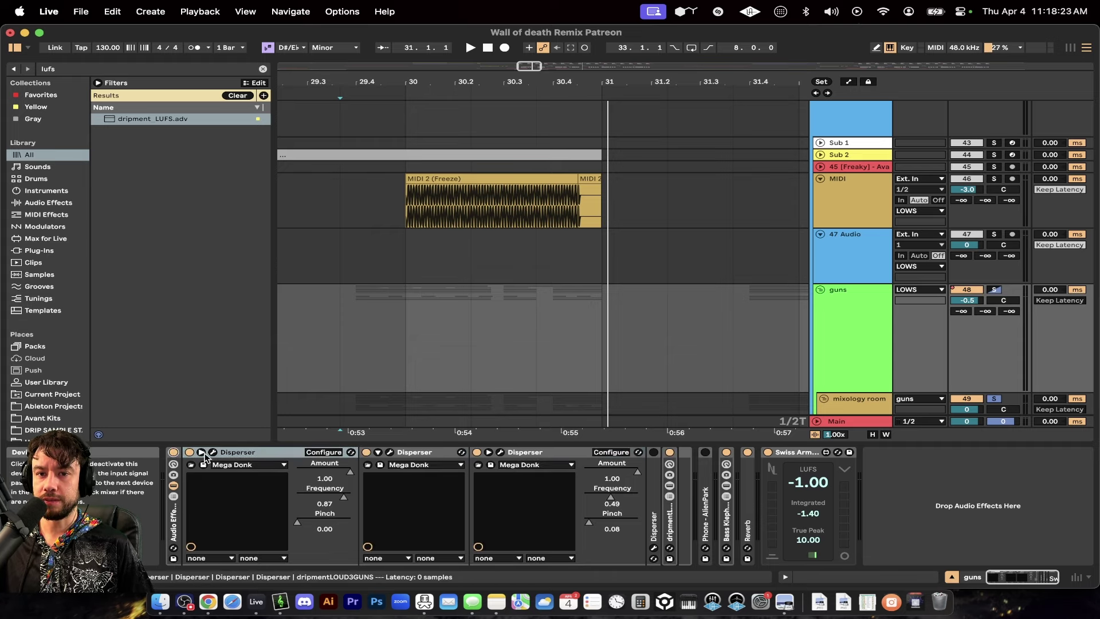
Inspect the amount and frequency settings in the plug-in windows of the first three Dispersers, closing each window after viewing
{"action": "left_click", "coordinate": [639, 453]}
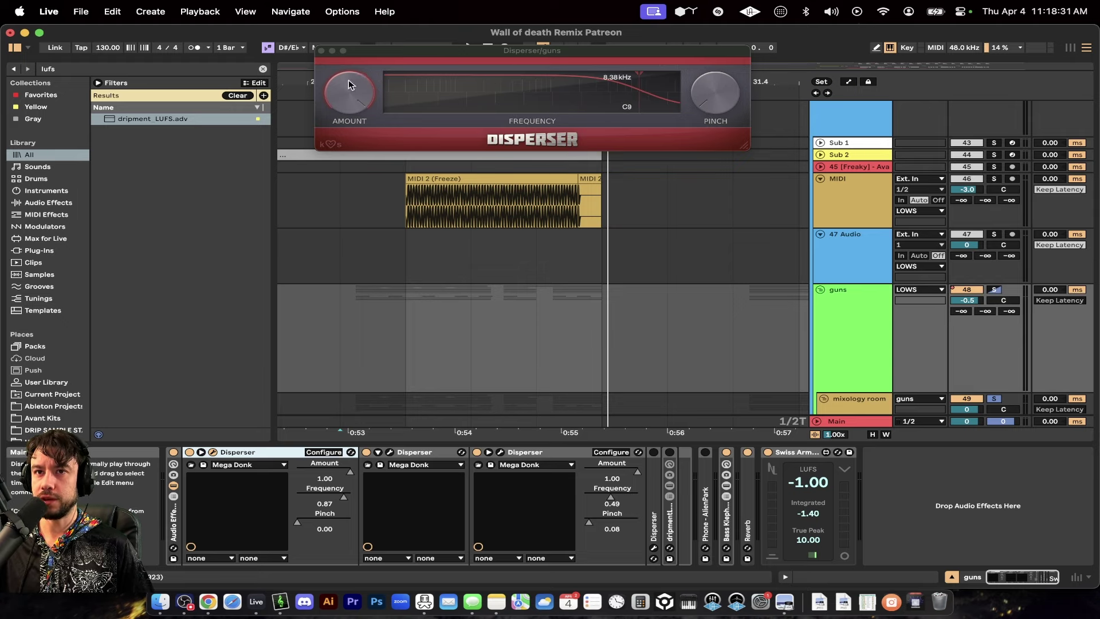
{"action": "left_click", "coordinate": [321, 52]}
{"action": "left_click", "coordinate": [390, 452]}
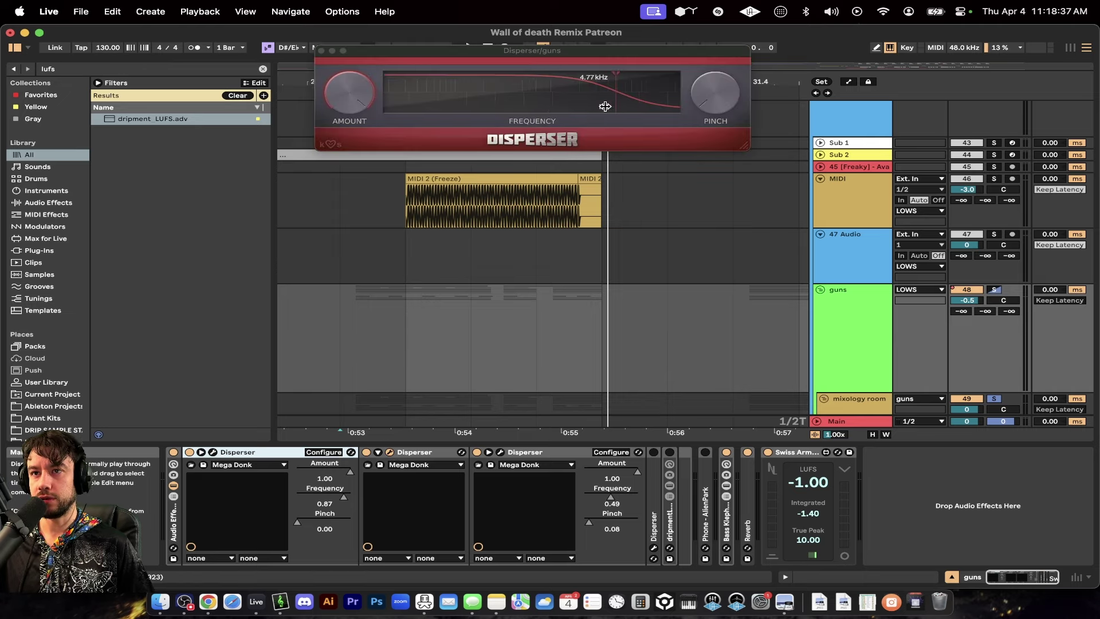
{"action": "left_click", "coordinate": [321, 51]}
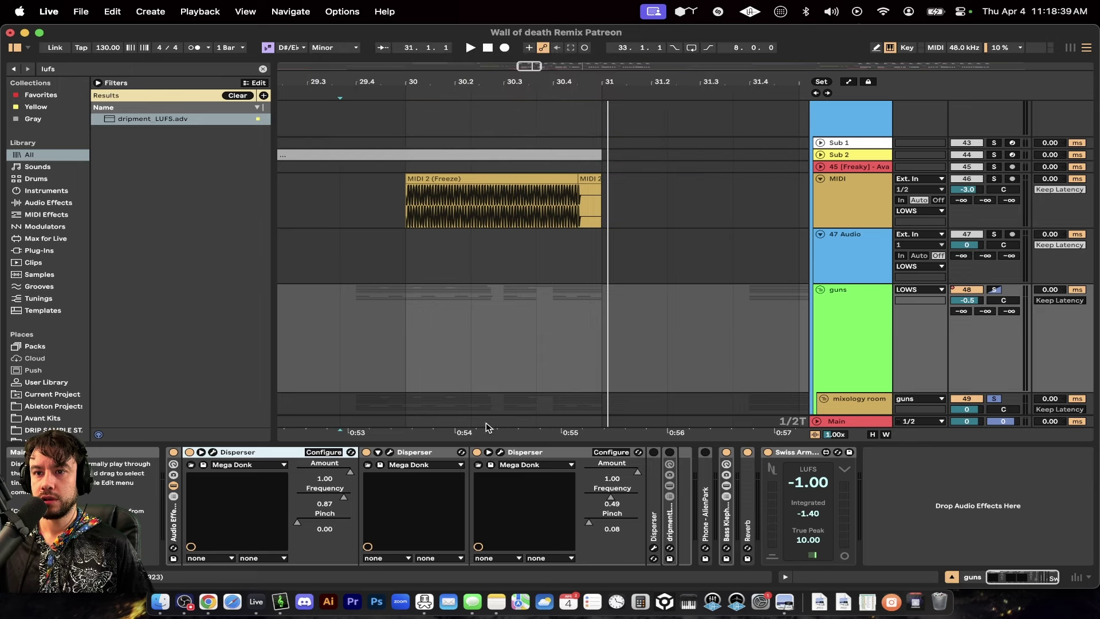
{"action": "left_click", "coordinate": [500, 452]}
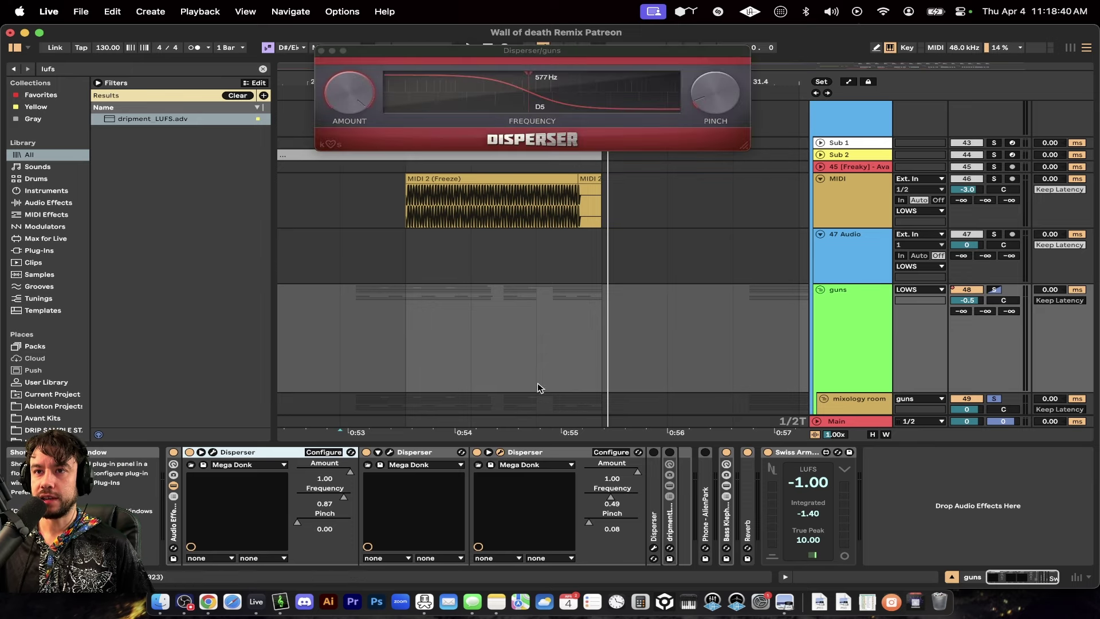
{"action": "left_click", "coordinate": [321, 51]}
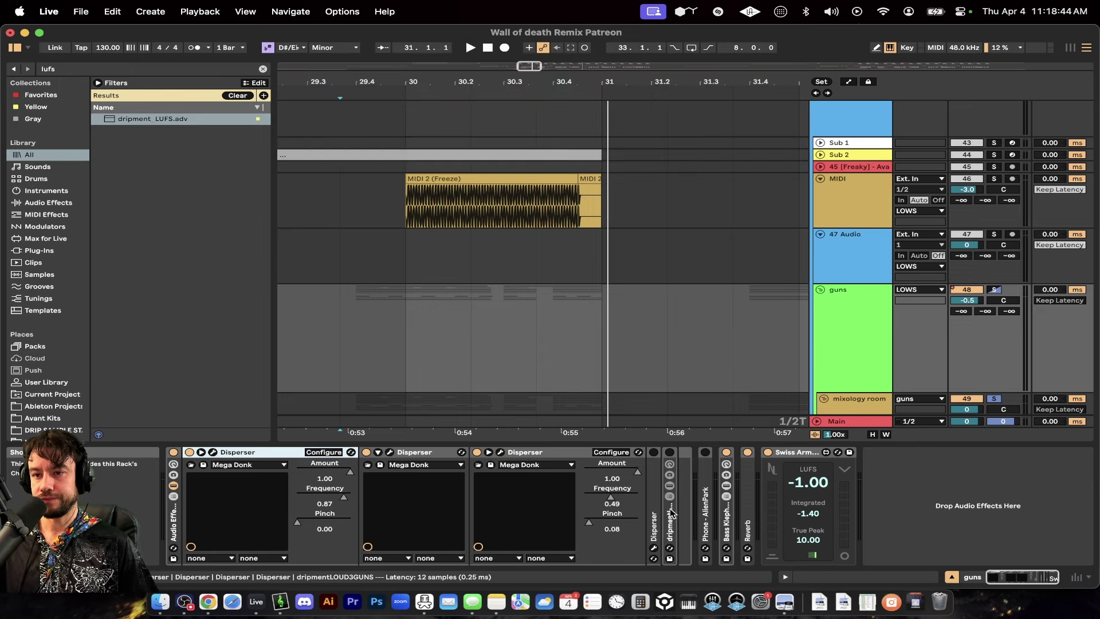
Unfold the dripmentLOUD3GUNS rack, bypass it, and play the guns group through the active Dispersers
{"action": "double_click", "coordinate": [675, 530]}
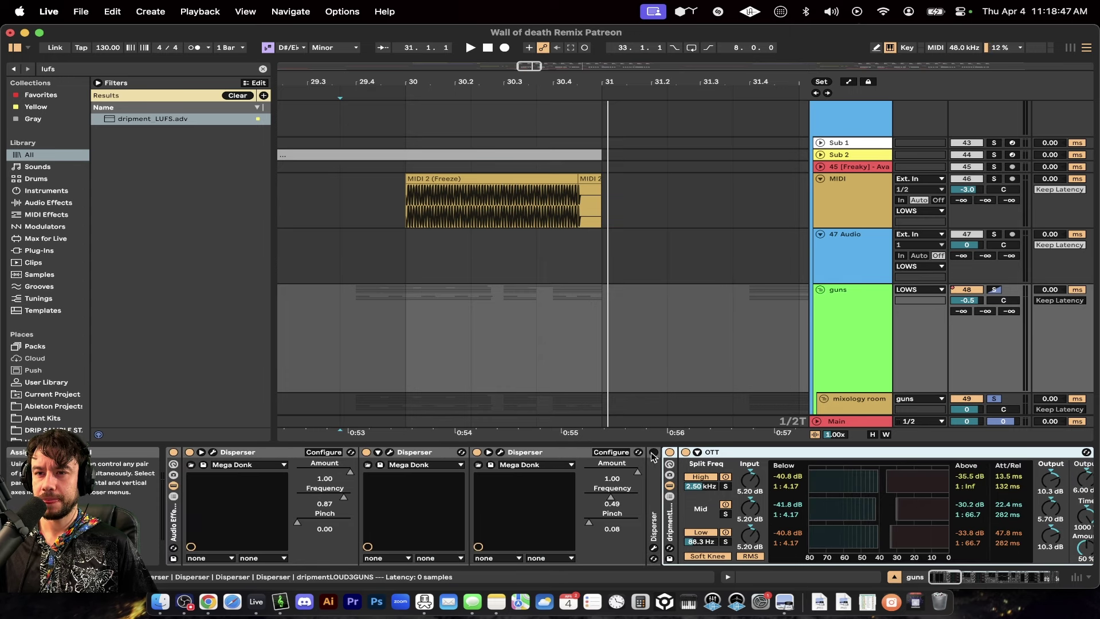
{"action": "left_click", "coordinate": [669, 452]}
{"action": "key", "text": "space"}
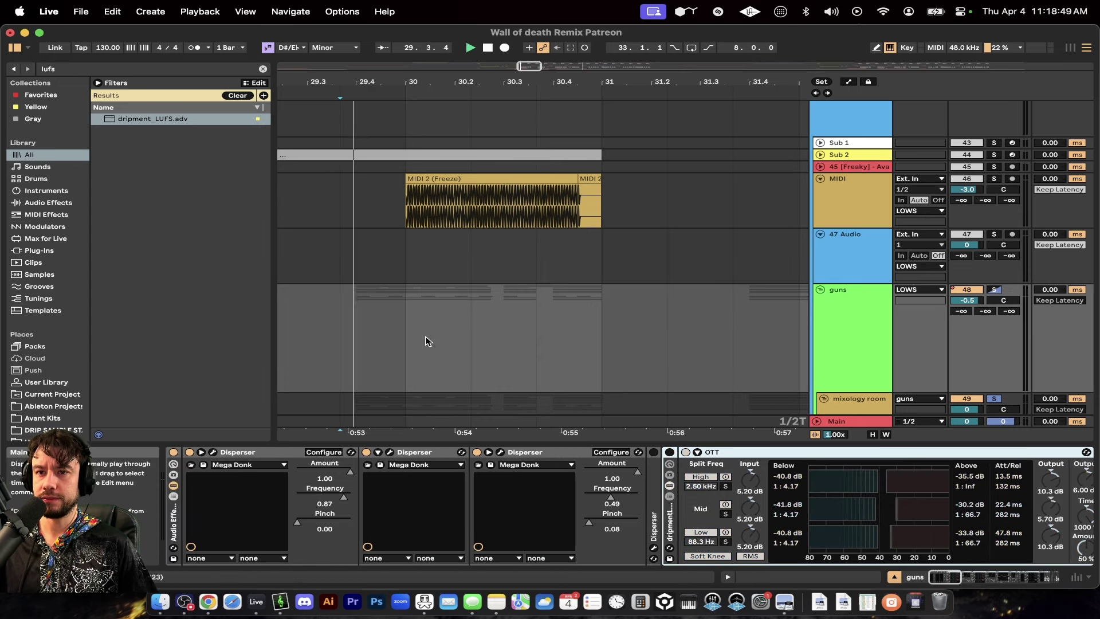
{"action": "scroll", "coordinate": [425, 341], "scroll_direction": "down", "scroll_amount": 3}
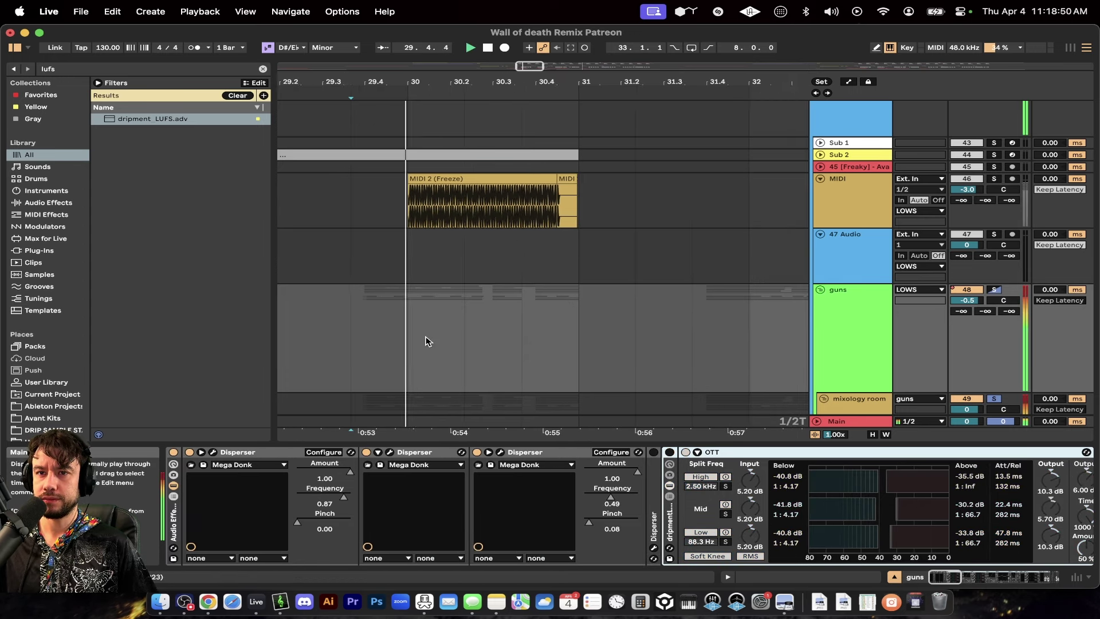
Bypass the three active Dispersers and play the guns group without them
{"action": "left_click", "coordinate": [477, 452]}
{"action": "left_click", "coordinate": [366, 451]}
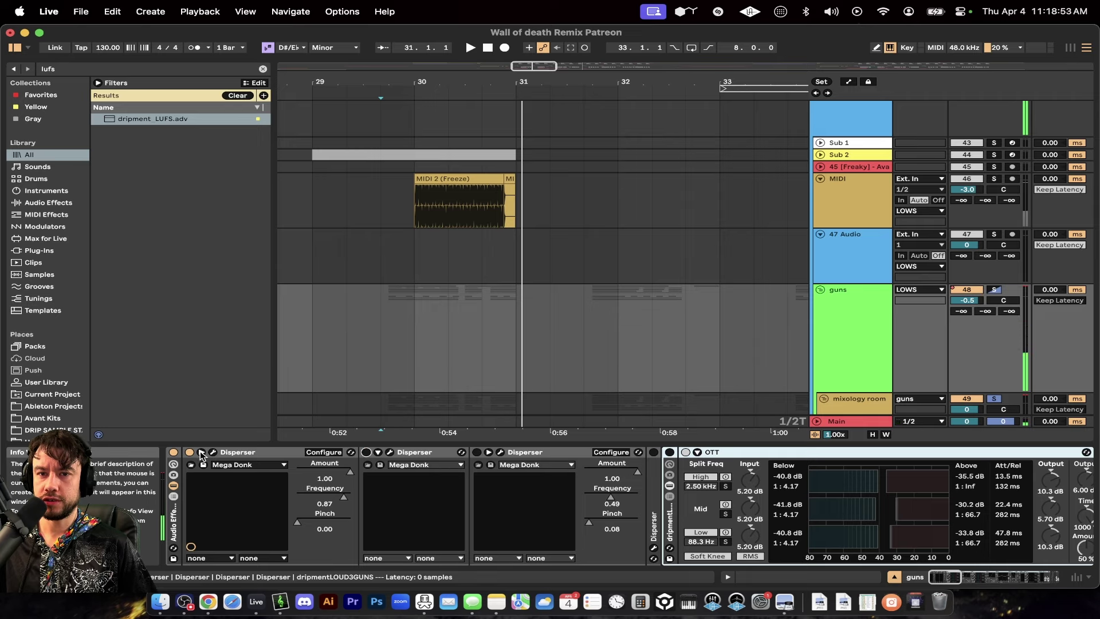
{"action": "left_click", "coordinate": [189, 452]}
{"action": "key", "text": "space"}
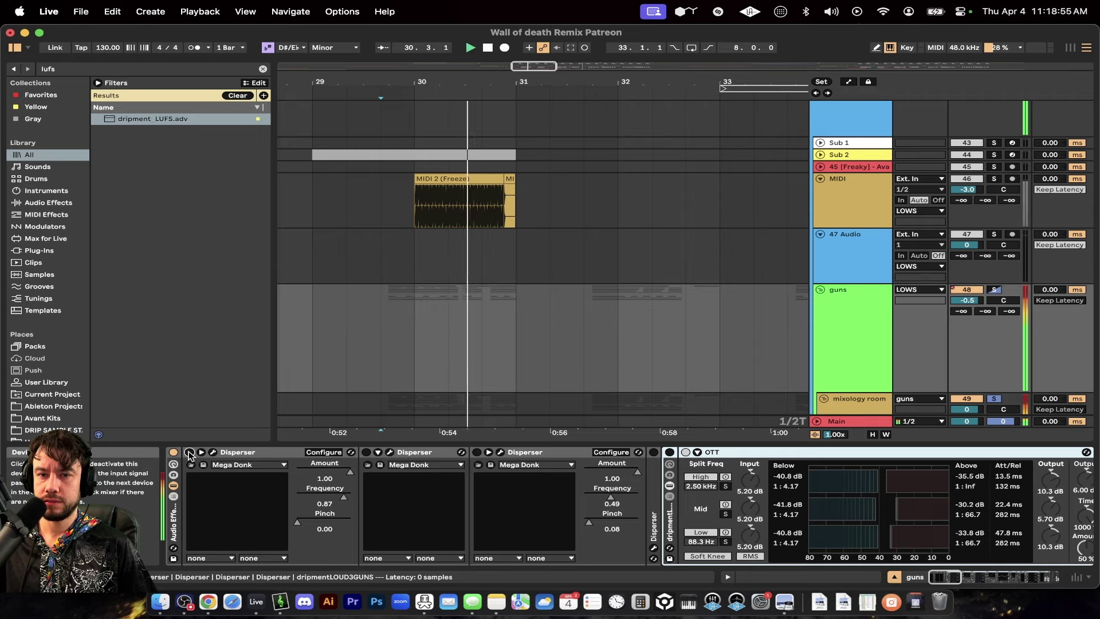
Turn the three Dispersers back on and replay the guns group to compare the sound
{"action": "left_click", "coordinate": [189, 452]}
{"action": "key", "text": "space"}
{"action": "left_click", "coordinate": [366, 452]}
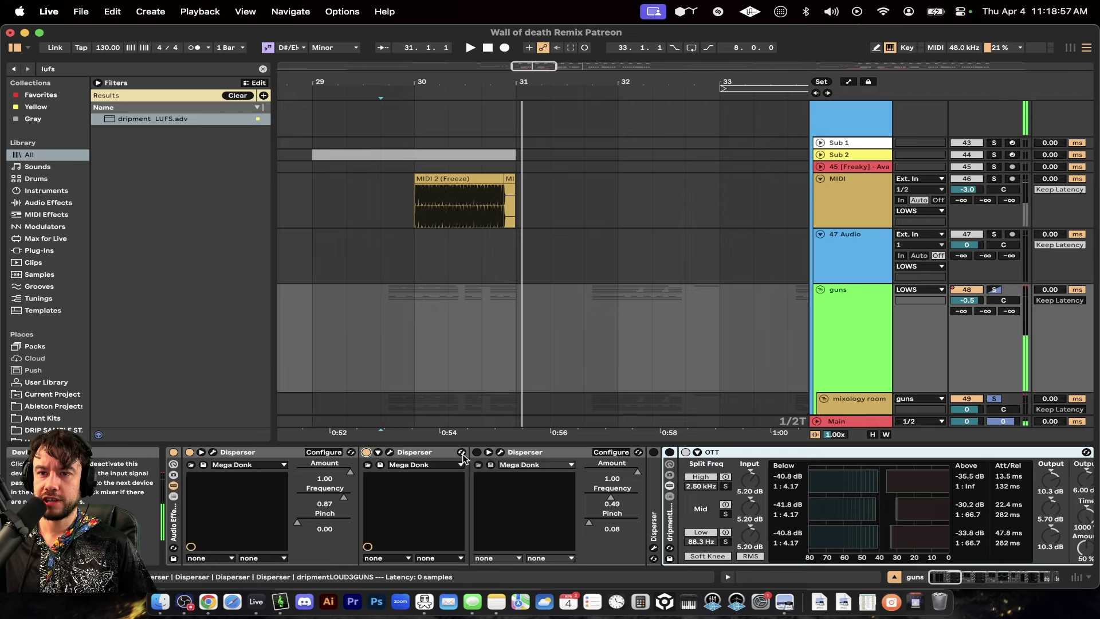
{"action": "left_click", "coordinate": [476, 452]}
{"action": "key", "text": "space"}
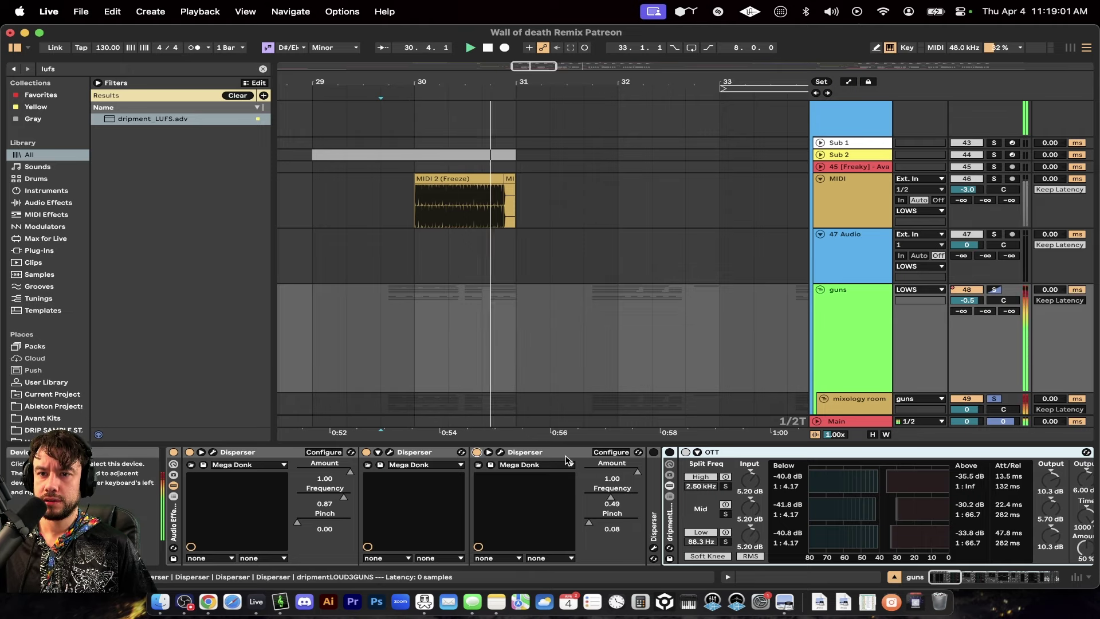
{"action": "key", "text": "space"}
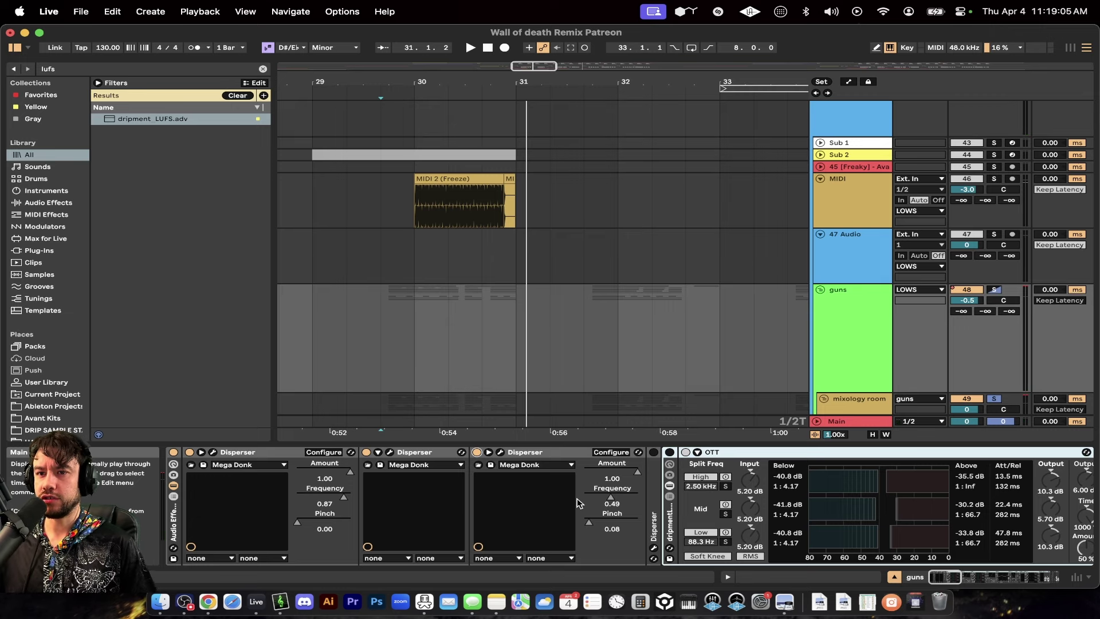
Turn the dripmentLOUD3GUNS rack back on and check its chain list, hiding the list again
{"action": "scroll", "coordinate": [334, 512], "scroll_direction": "right", "scroll_amount": 5}
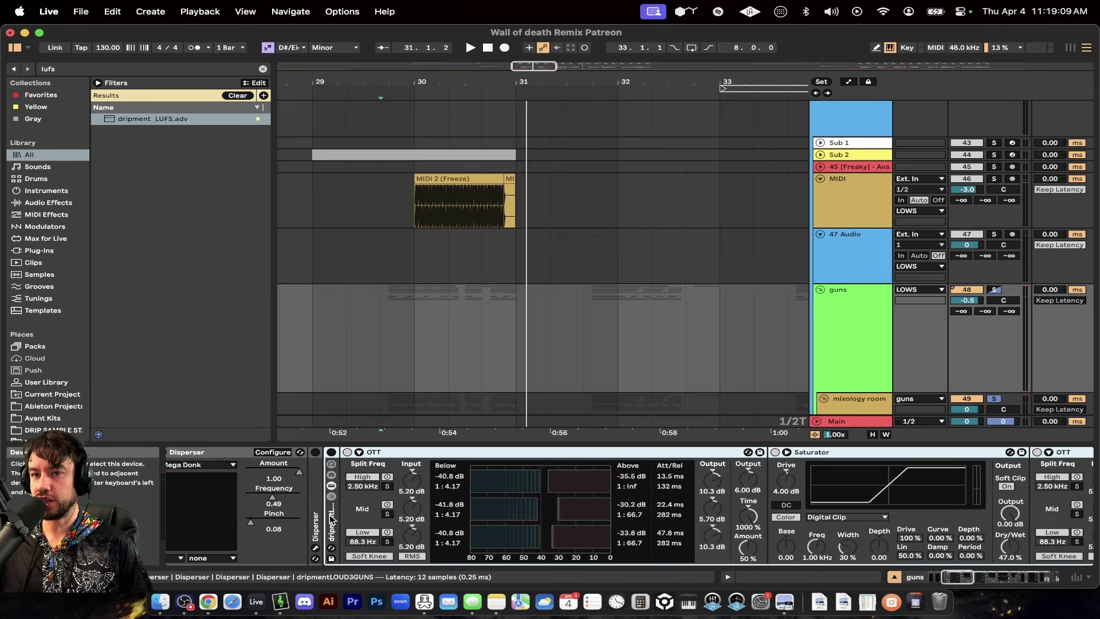
{"action": "left_click", "coordinate": [331, 452]}
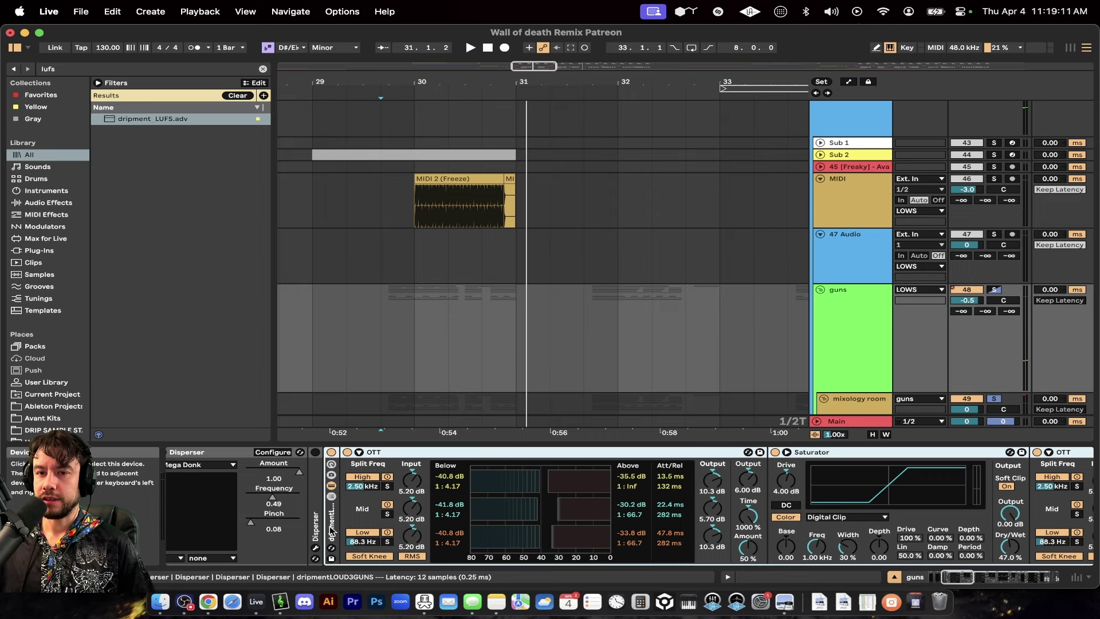
{"action": "left_click", "coordinate": [330, 495]}
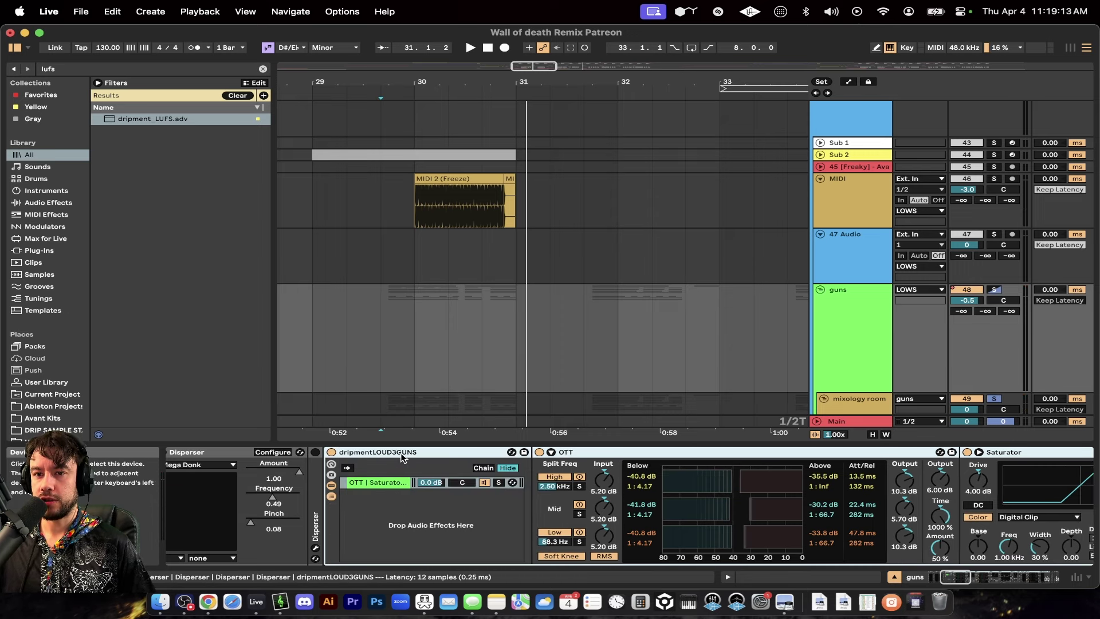
{"action": "left_click", "coordinate": [331, 495]}
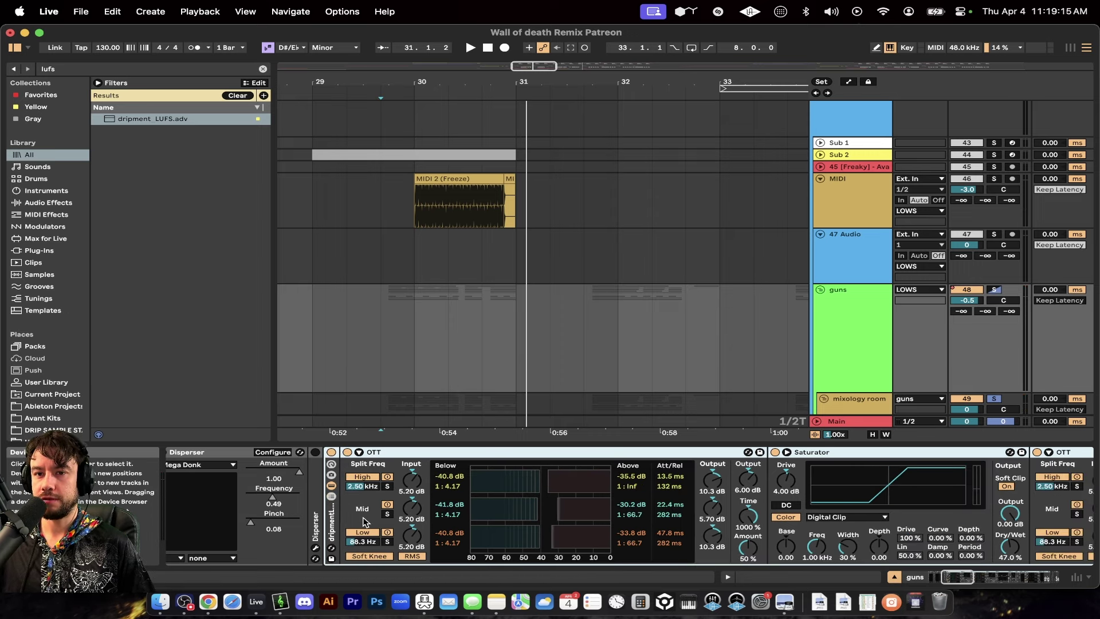
Examine the settings of the first OTT and the Digital Clip Saturator in the dripmentLOUD3GUNS rack, including the Saturator's Dry/Wet
{"action": "scroll", "coordinate": [363, 521], "scroll_direction": "right", "scroll_amount": 3}
{"action": "scroll", "coordinate": [470, 452], "scroll_direction": "right", "scroll_amount": 2}
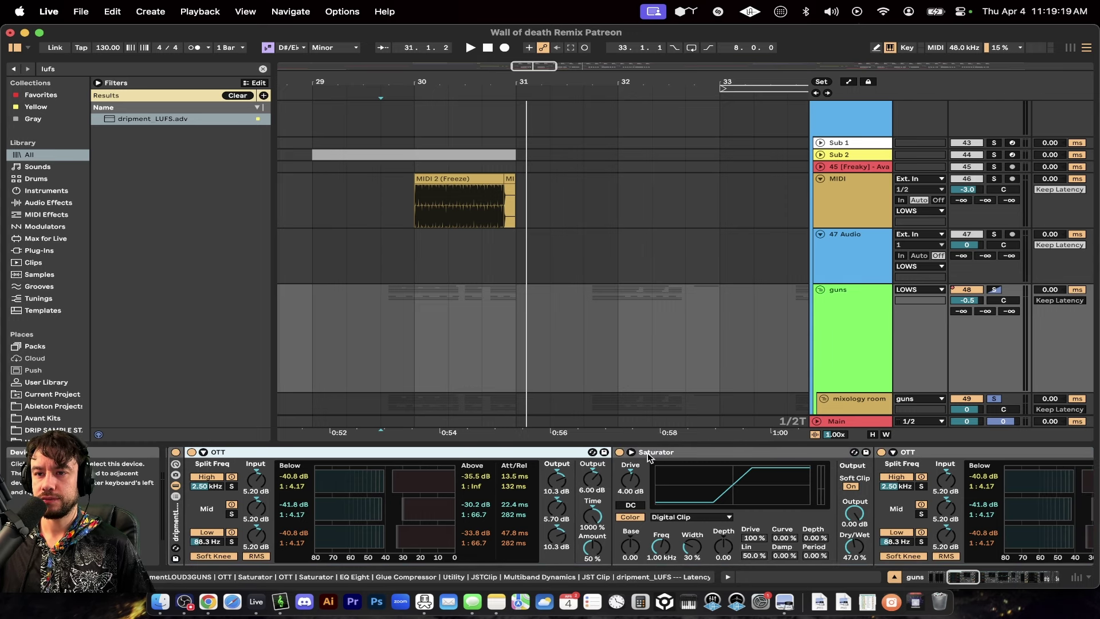
{"action": "left_click", "coordinate": [689, 454]}
{"action": "scroll", "coordinate": [722, 469], "scroll_direction": "right", "scroll_amount": 8}
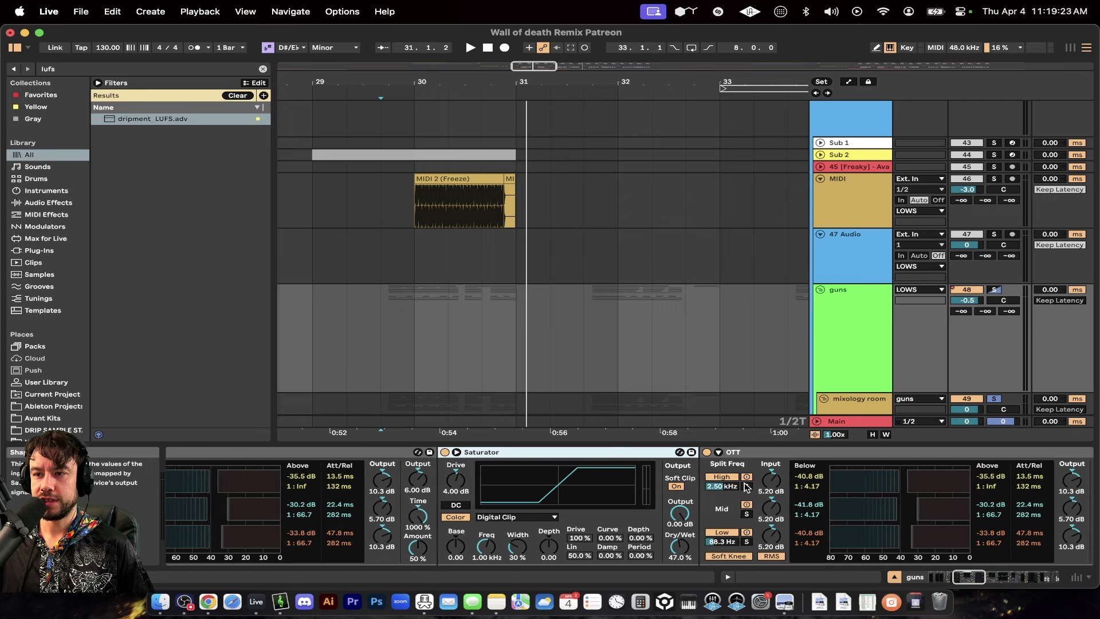
{"action": "scroll", "coordinate": [746, 488], "scroll_direction": "right", "scroll_amount": 2}
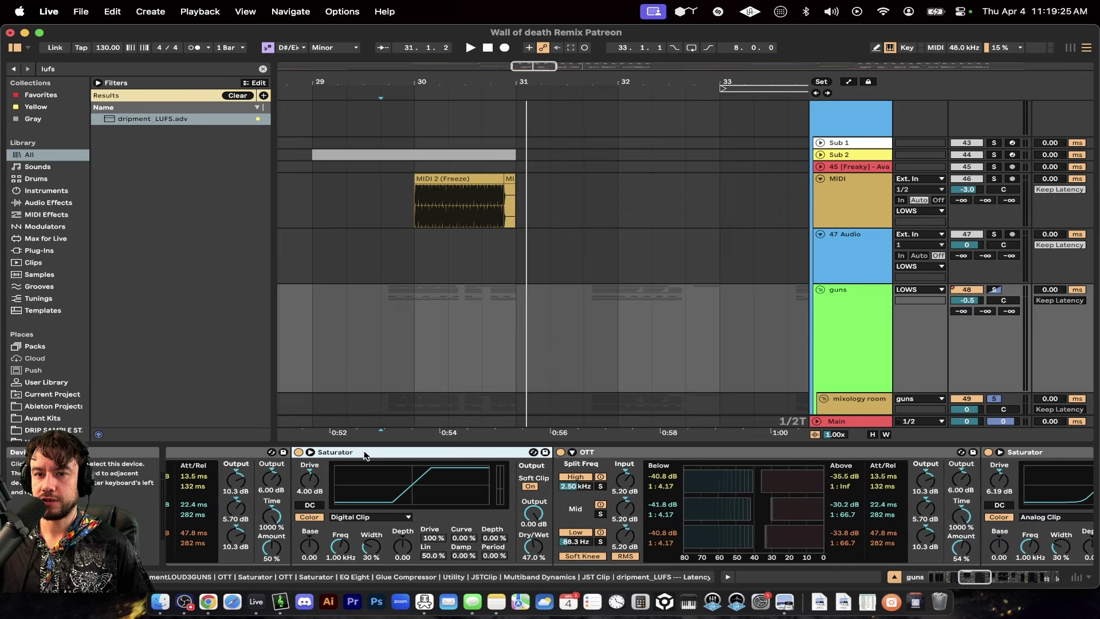
{"action": "scroll", "coordinate": [344, 458], "scroll_direction": "left", "scroll_amount": 7}
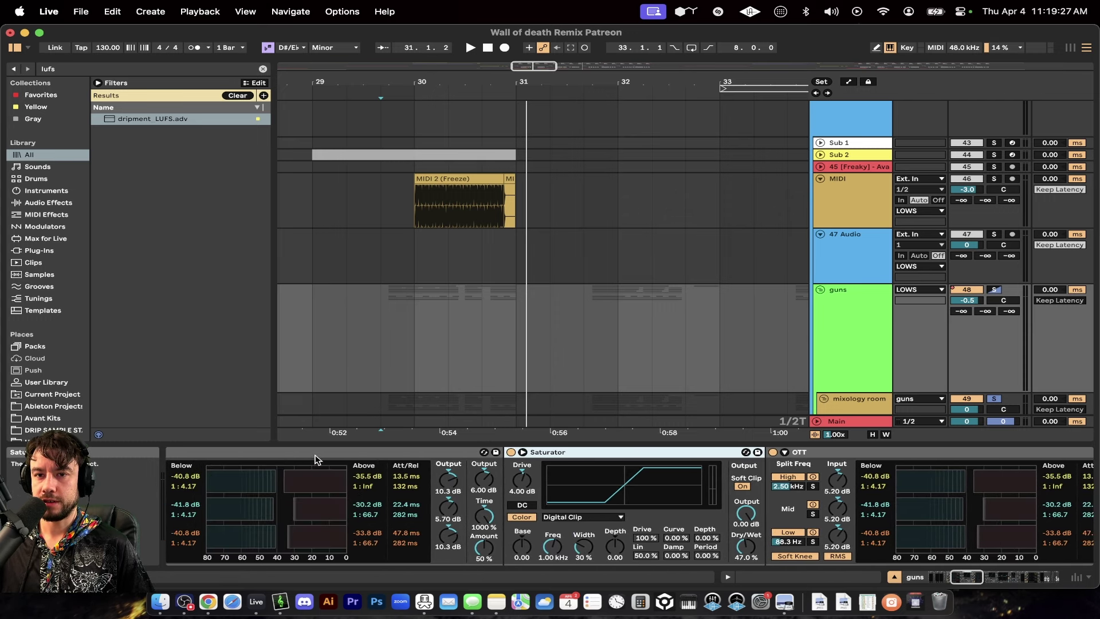
{"action": "scroll", "coordinate": [401, 487], "scroll_direction": "right", "scroll_amount": 5}
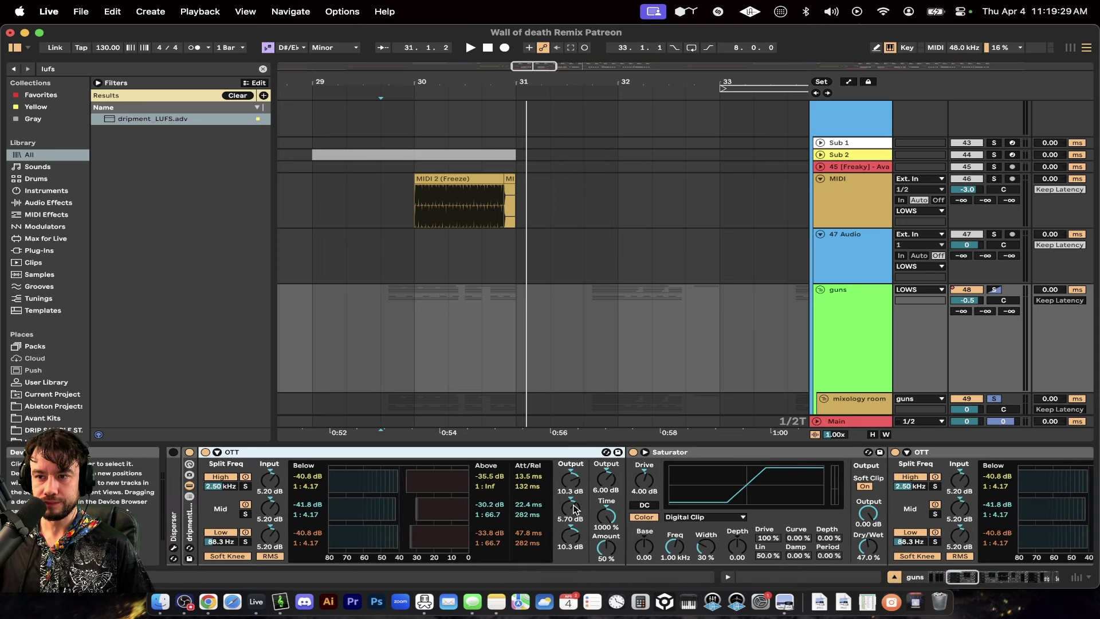
{"action": "scroll", "coordinate": [574, 509], "scroll_direction": "right", "scroll_amount": 2}
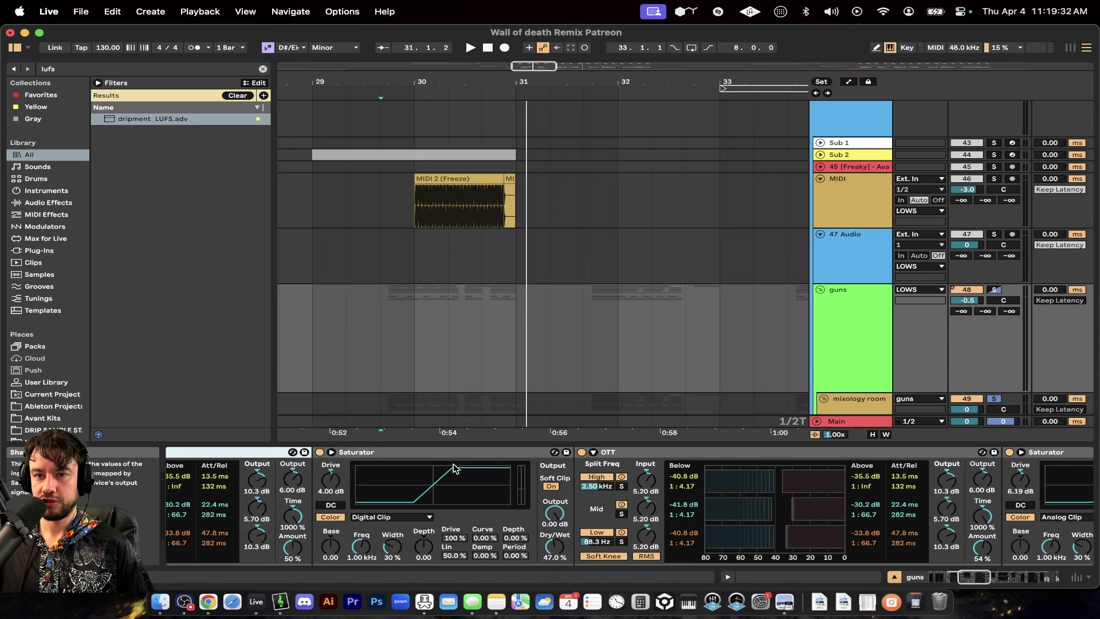
{"action": "scroll", "coordinate": [478, 530], "scroll_direction": "right", "scroll_amount": 2}
{"action": "left_click", "coordinate": [494, 546]}
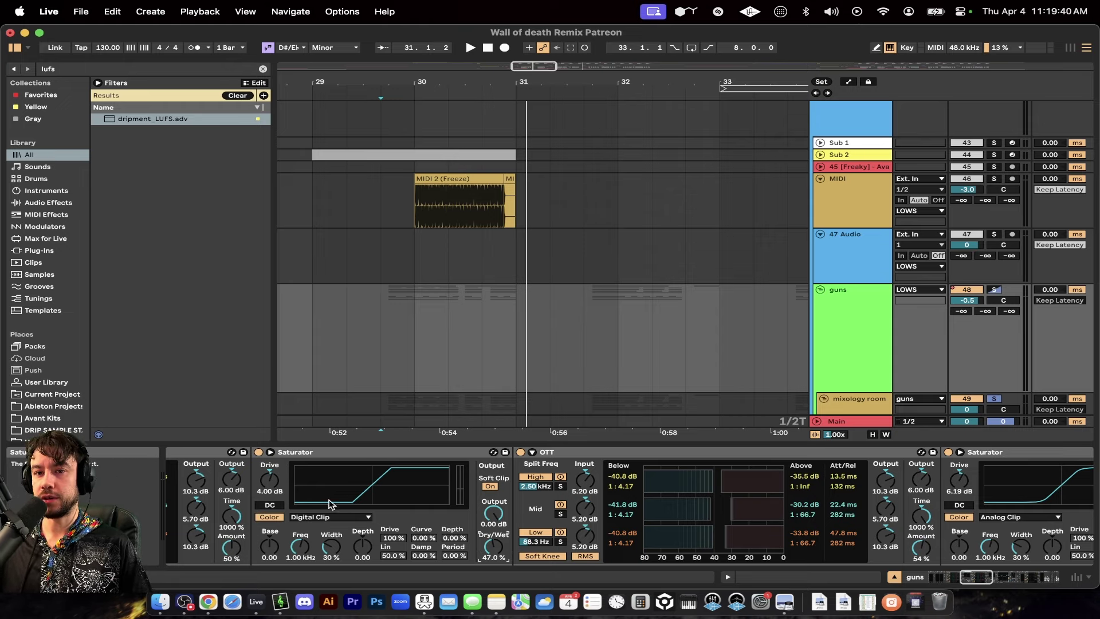
Inspect the rack's second OTT and the Analog Clip Saturator that follows it
{"action": "scroll", "coordinate": [501, 541], "scroll_direction": "right", "scroll_amount": 8}
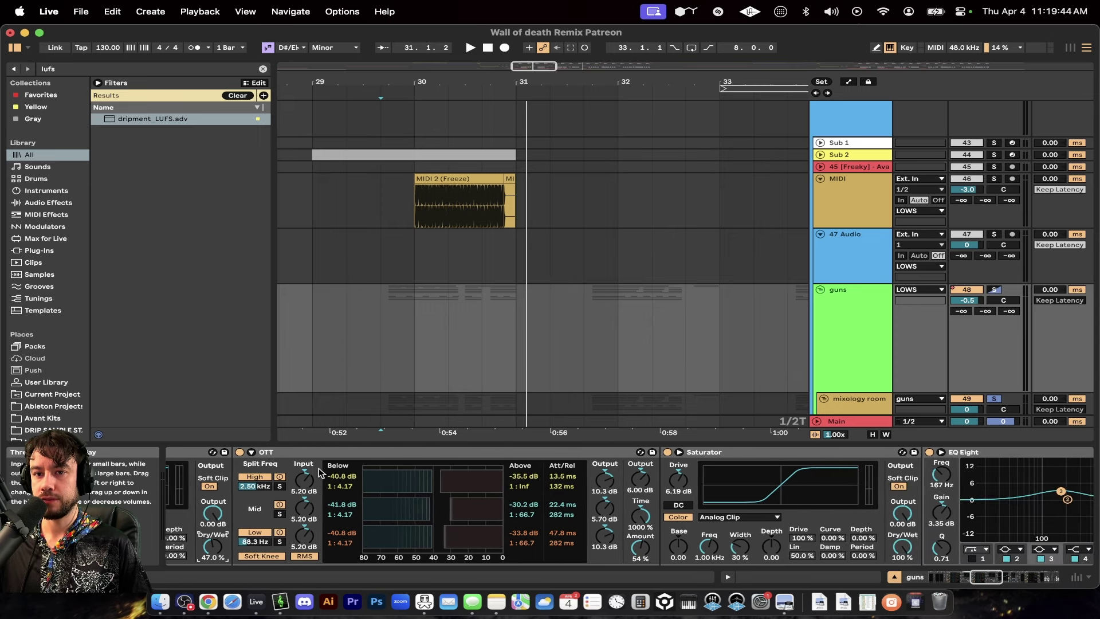
{"action": "left_click", "coordinate": [325, 451]}
{"action": "scroll", "coordinate": [539, 519], "scroll_direction": "right", "scroll_amount": 2}
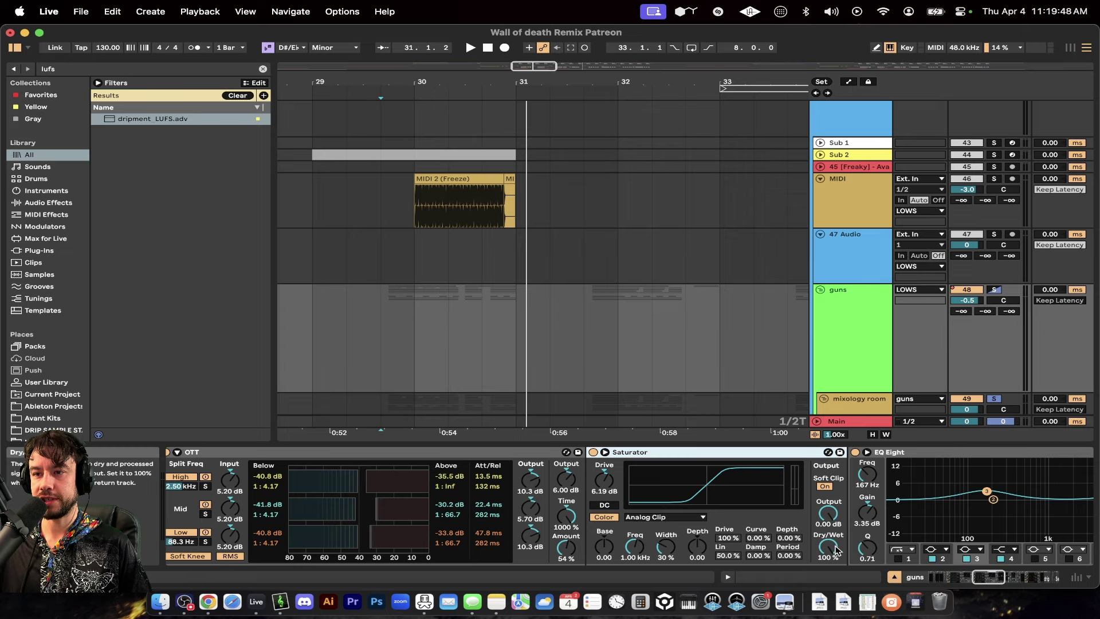
{"action": "scroll", "coordinate": [504, 484], "scroll_direction": "right", "scroll_amount": 8}
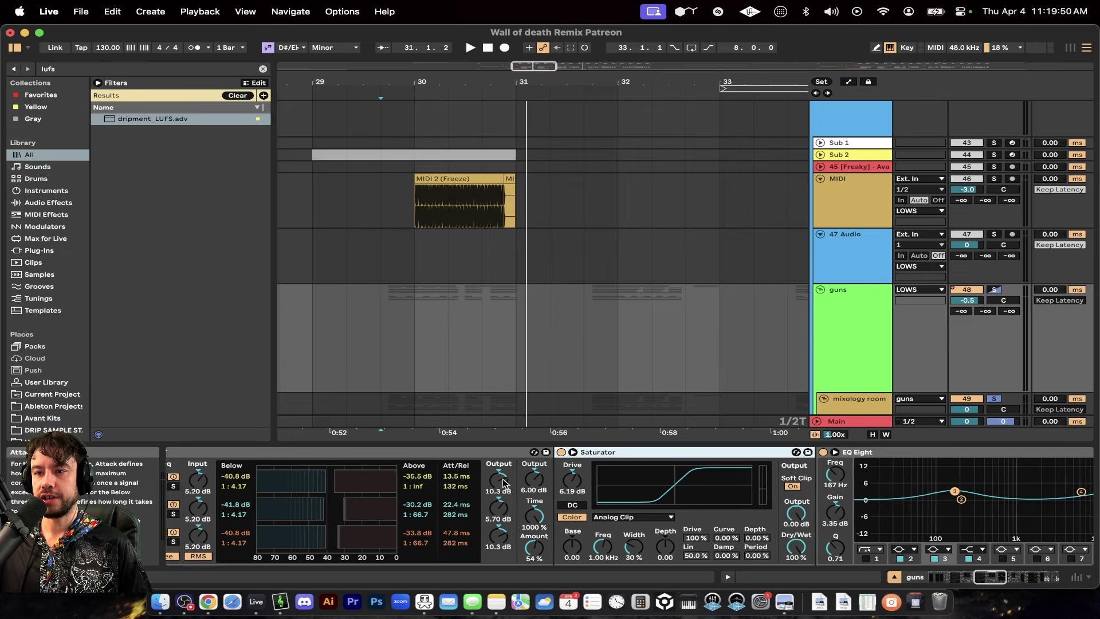
Check the low-end and high-end boost bands of the rack's EQ Eight
{"action": "left_click", "coordinate": [652, 495]}
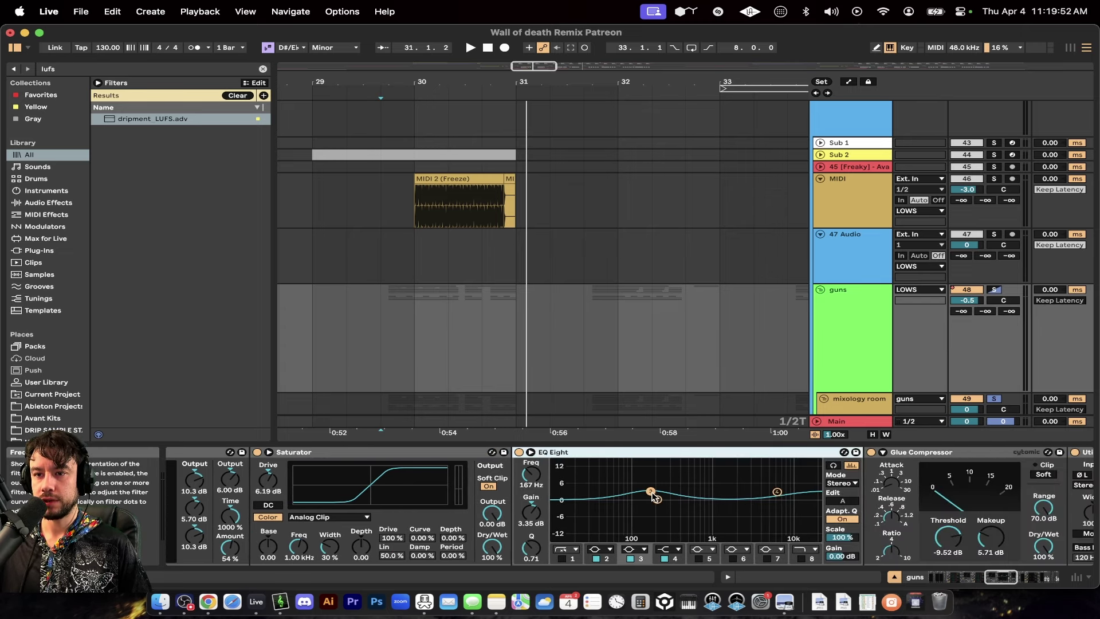
{"action": "scroll", "coordinate": [725, 520], "scroll_direction": "right", "scroll_amount": 3}
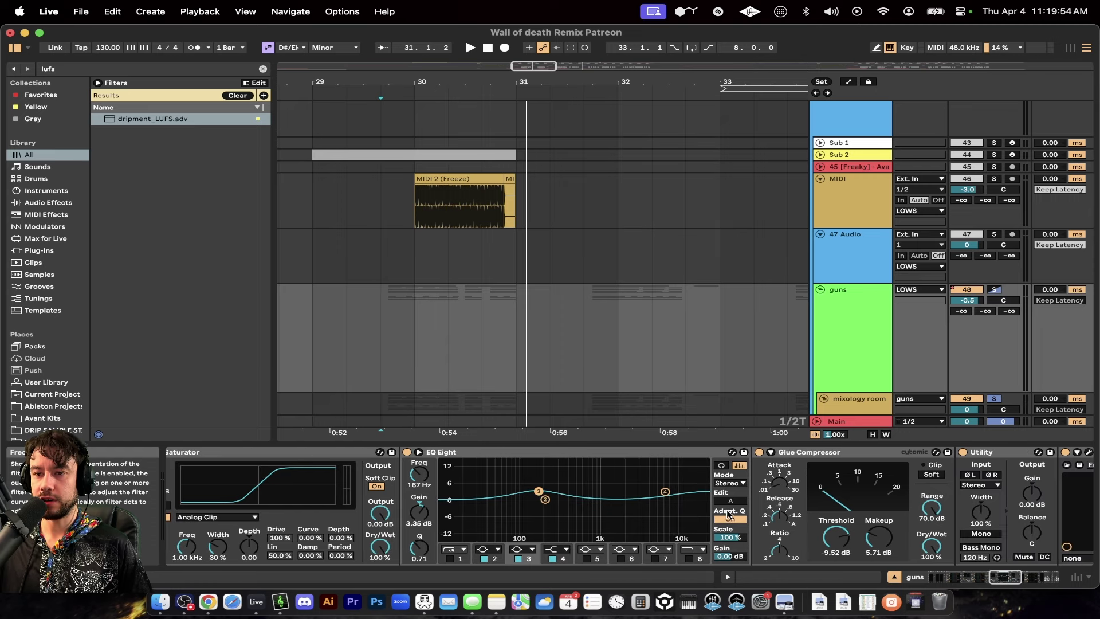
{"action": "left_click", "coordinate": [664, 492]}
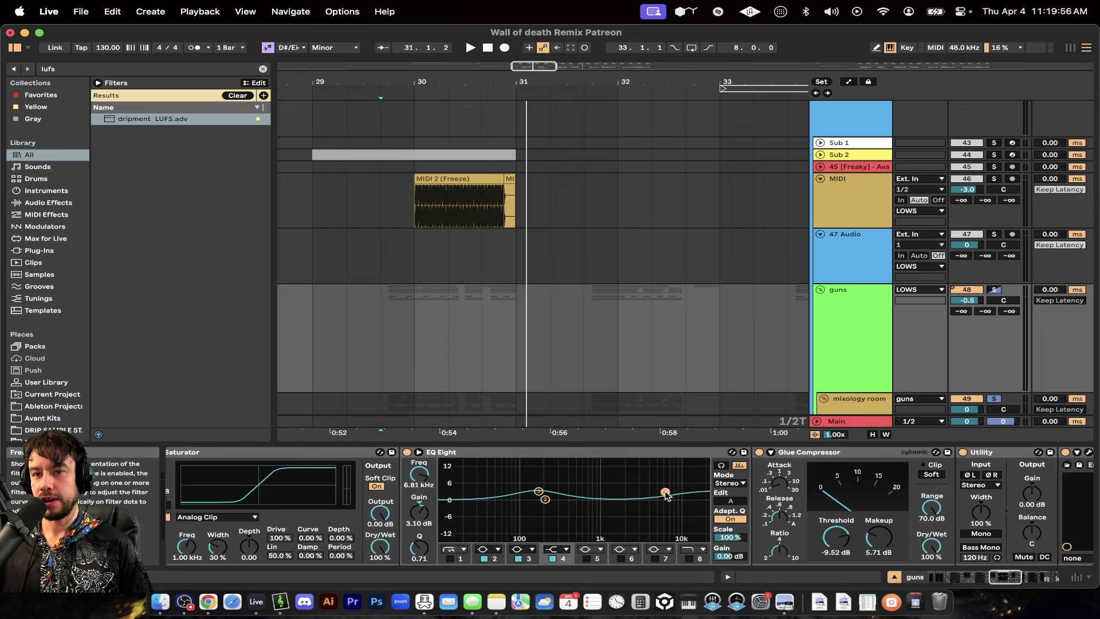
Review the Glue Compressor's threshold and makeup settings and the Utility that follows it
{"action": "scroll", "coordinate": [562, 503], "scroll_direction": "right", "scroll_amount": 10}
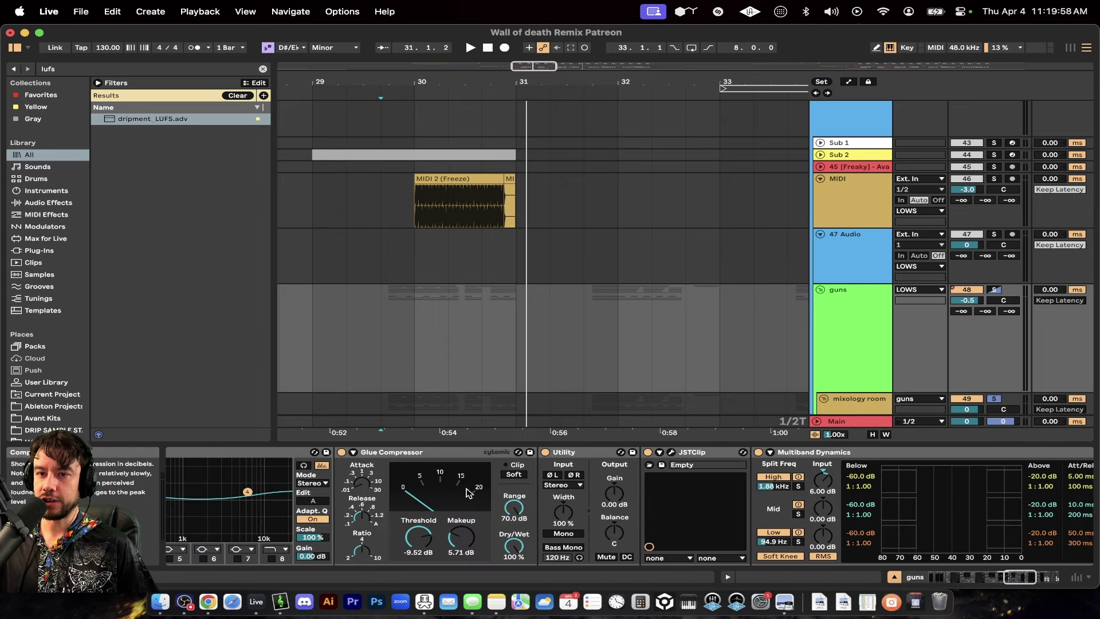
{"action": "left_click", "coordinate": [458, 543]}
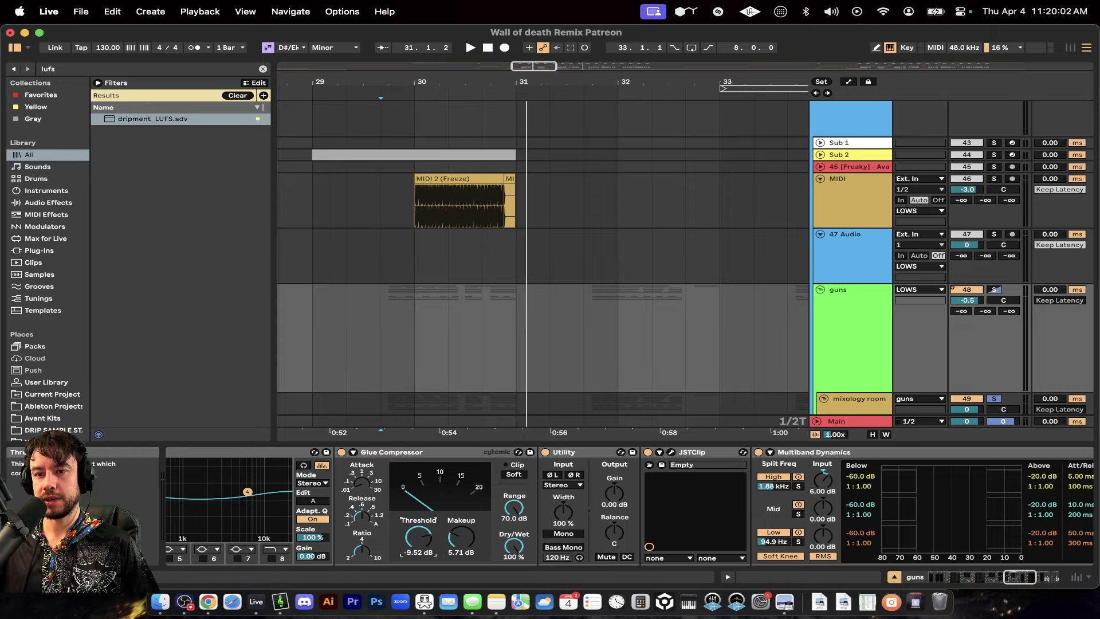
{"action": "scroll", "coordinate": [527, 504], "scroll_direction": "right", "scroll_amount": 3}
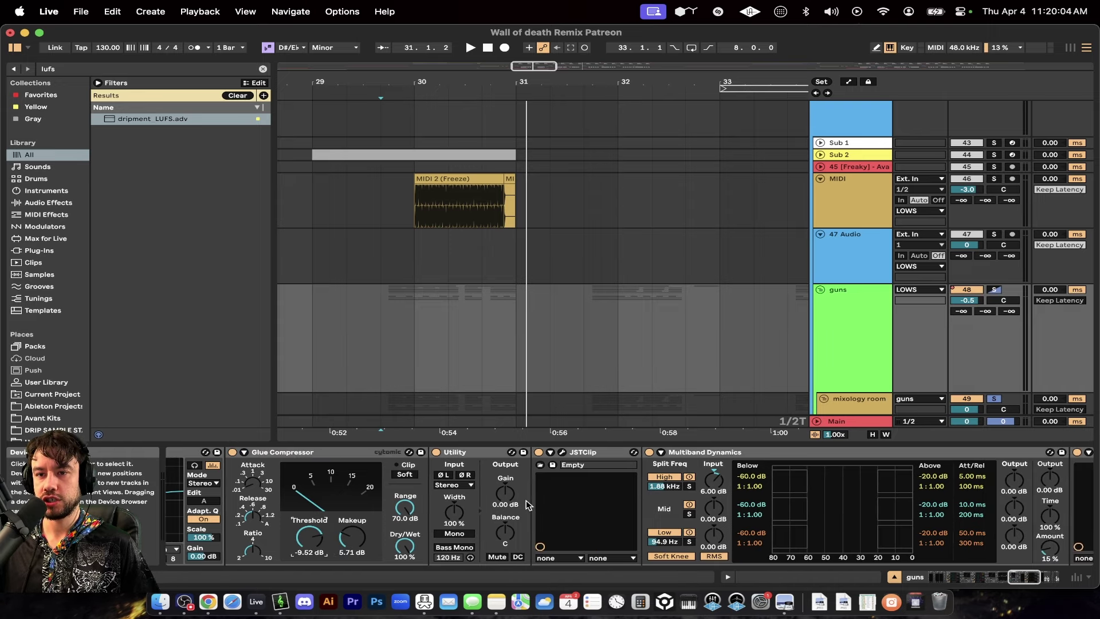
{"action": "left_click", "coordinate": [471, 454]}
{"action": "scroll", "coordinate": [470, 457], "scroll_direction": "right", "scroll_amount": 2}
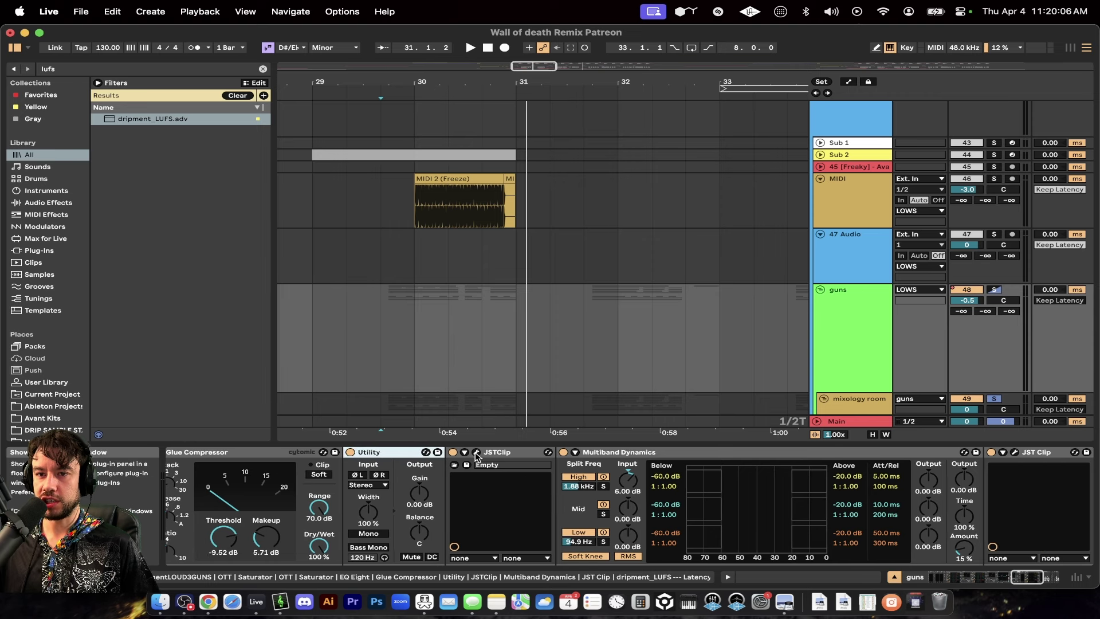
View the JSTClip plug-in window, close it, and check the Amount of the Multiband Dynamics
{"action": "left_click", "coordinate": [476, 451]}
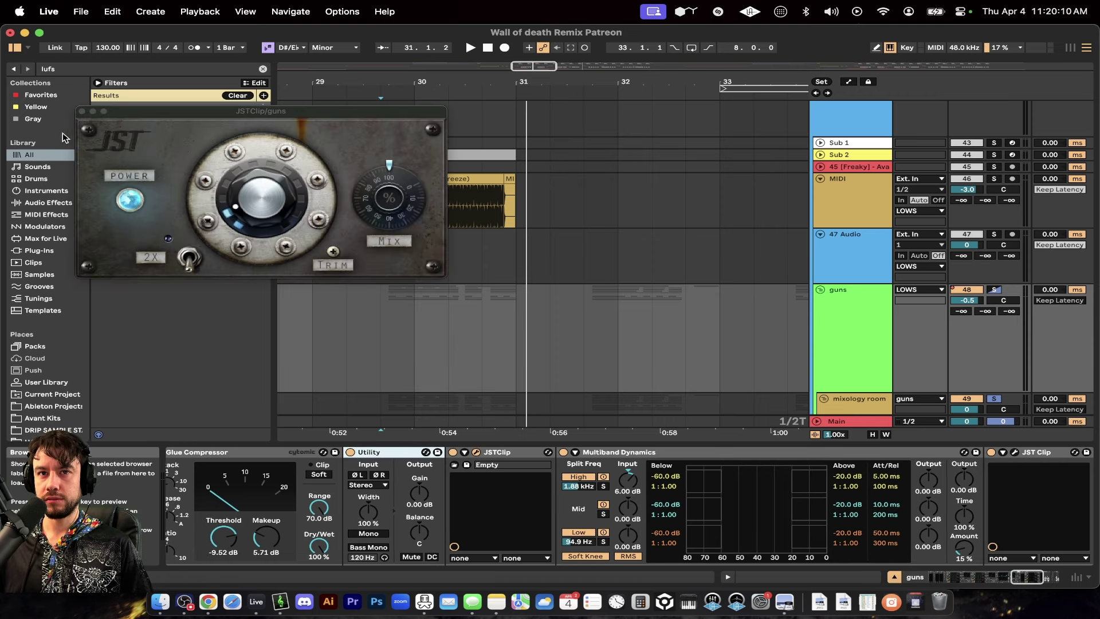
{"action": "left_click", "coordinate": [81, 111]}
{"action": "left_click", "coordinate": [595, 452]}
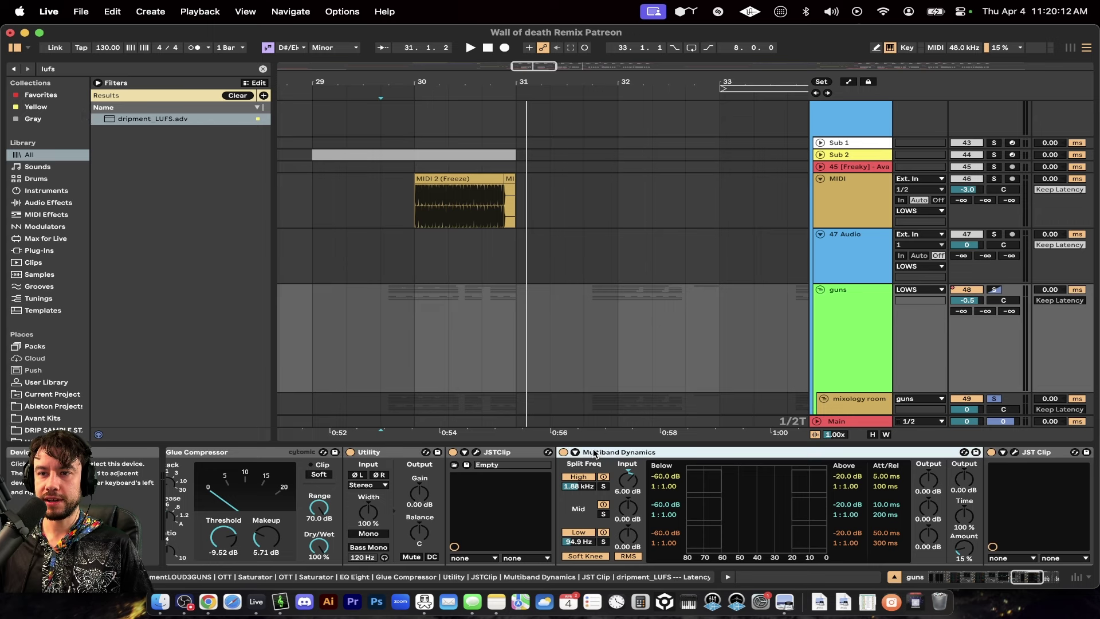
{"action": "scroll", "coordinate": [594, 452], "scroll_direction": "right", "scroll_amount": 5}
{"action": "left_click", "coordinate": [744, 551]}
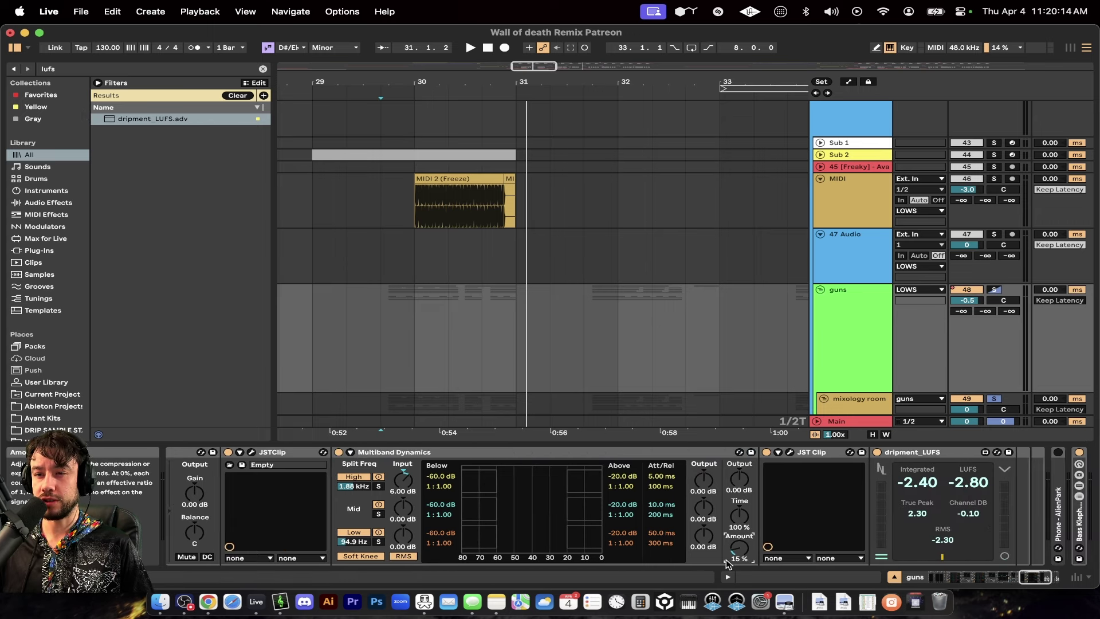
{"action": "left_click", "coordinate": [605, 453]}
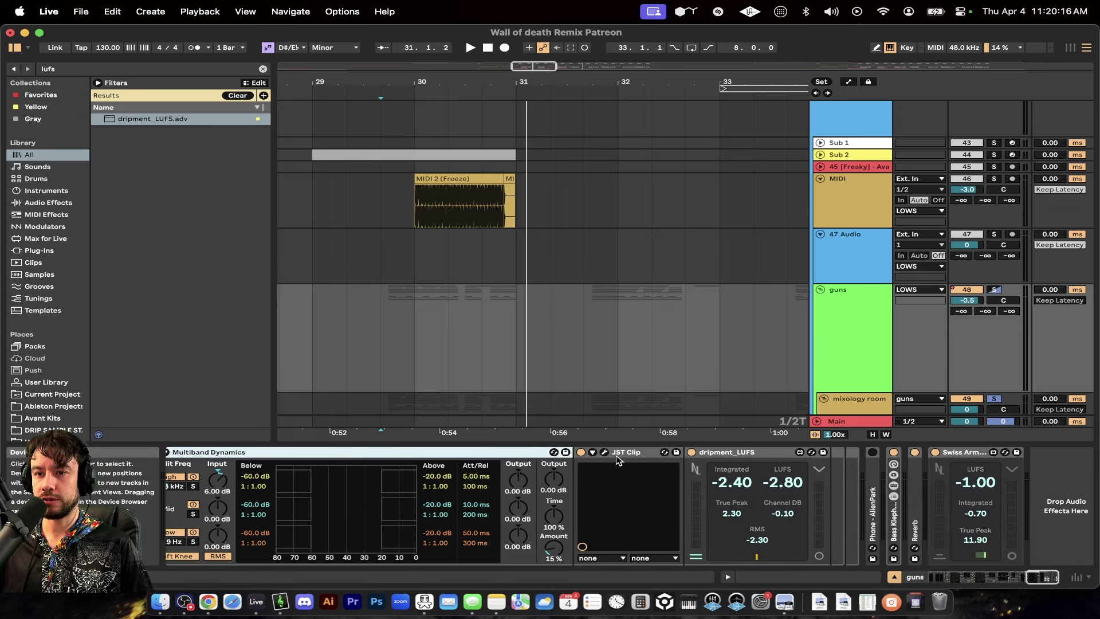
Open the final JST Clip's window, read its clip amount, and close the window
{"action": "left_click", "coordinate": [604, 452]}
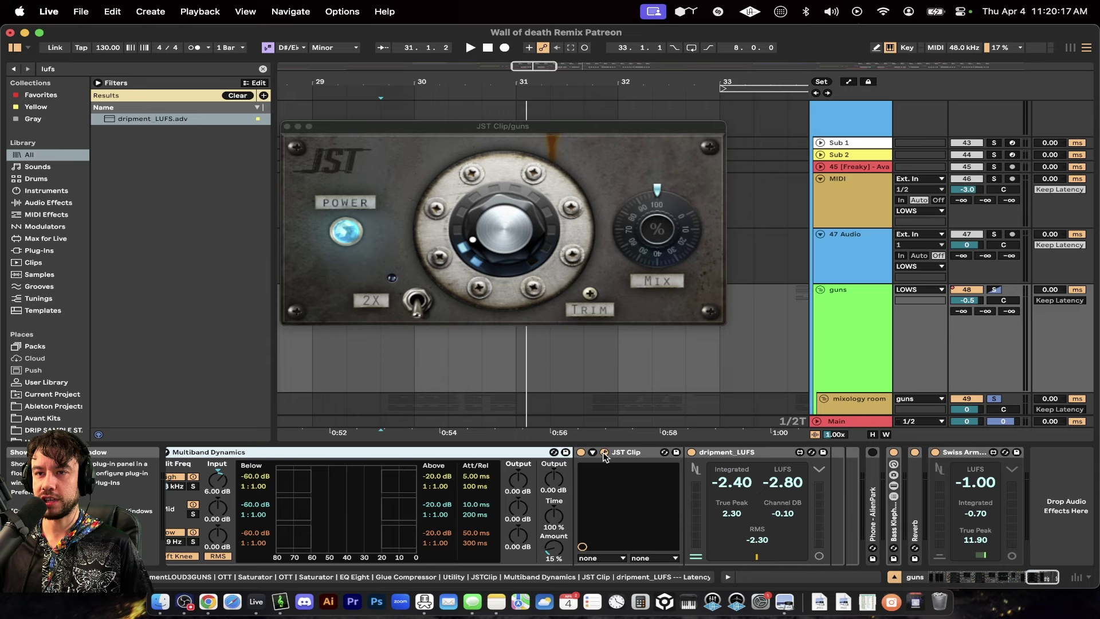
{"action": "left_click", "coordinate": [506, 228]}
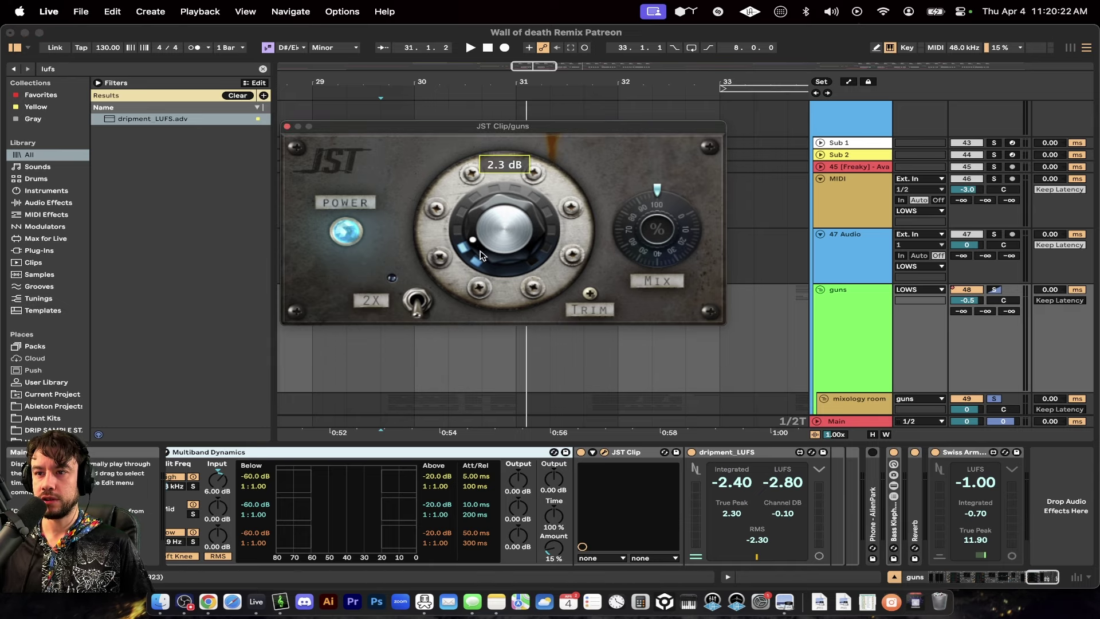
{"action": "left_click", "coordinate": [286, 128]}
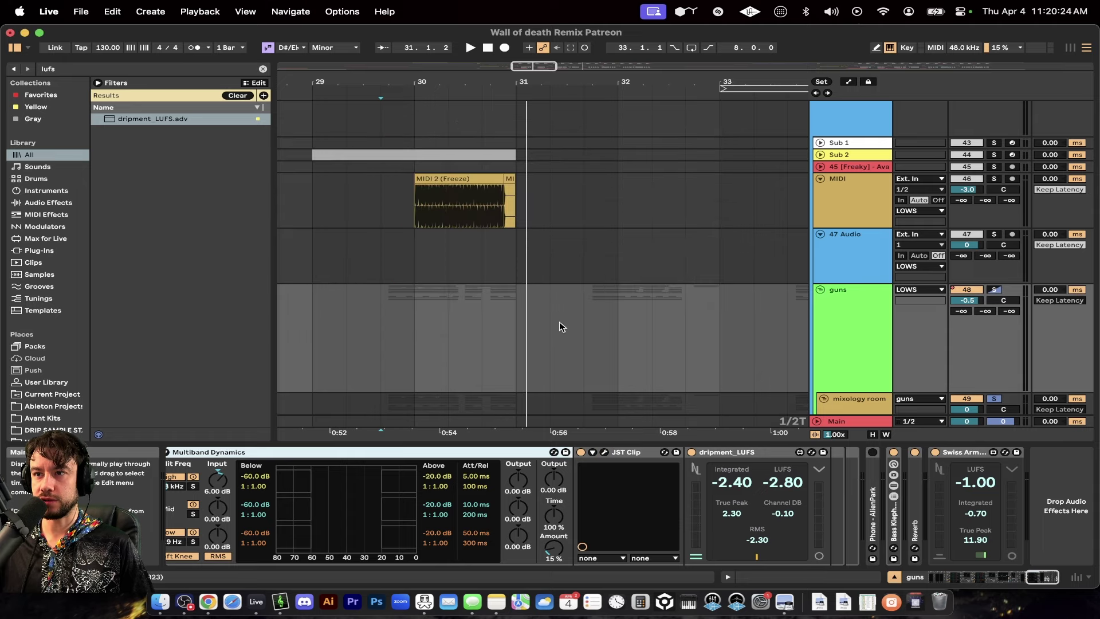
Hide the device view to enlarge the arrangement around the gun sub and guns tracks
{"action": "scroll", "coordinate": [542, 357], "scroll_direction": "right", "scroll_amount": 3}
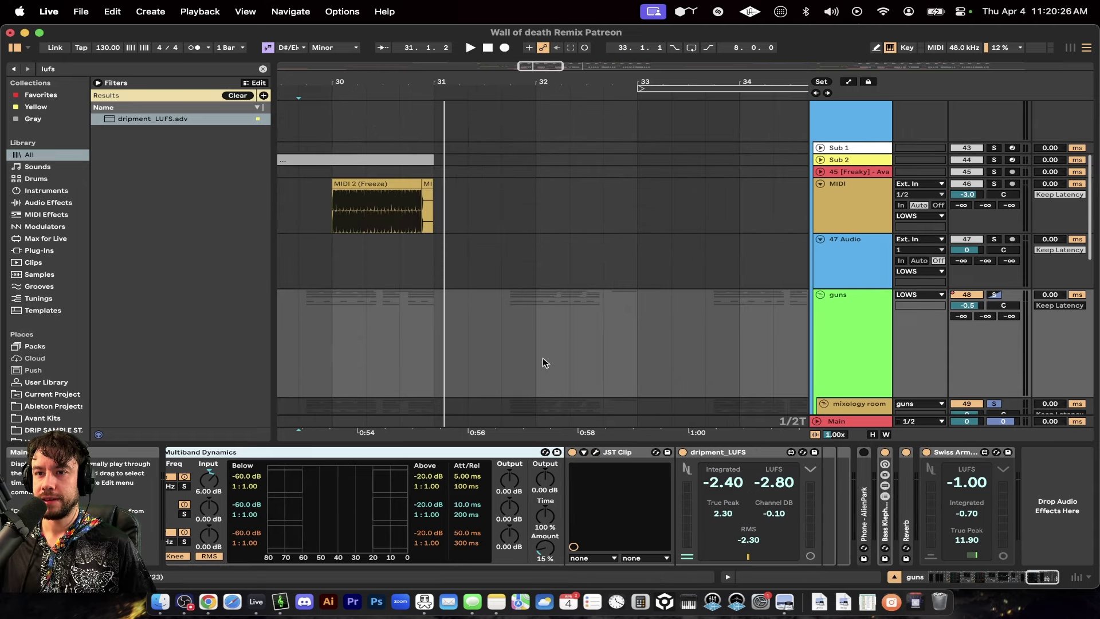
{"action": "scroll", "coordinate": [542, 489], "scroll_direction": "left", "scroll_amount": 10}
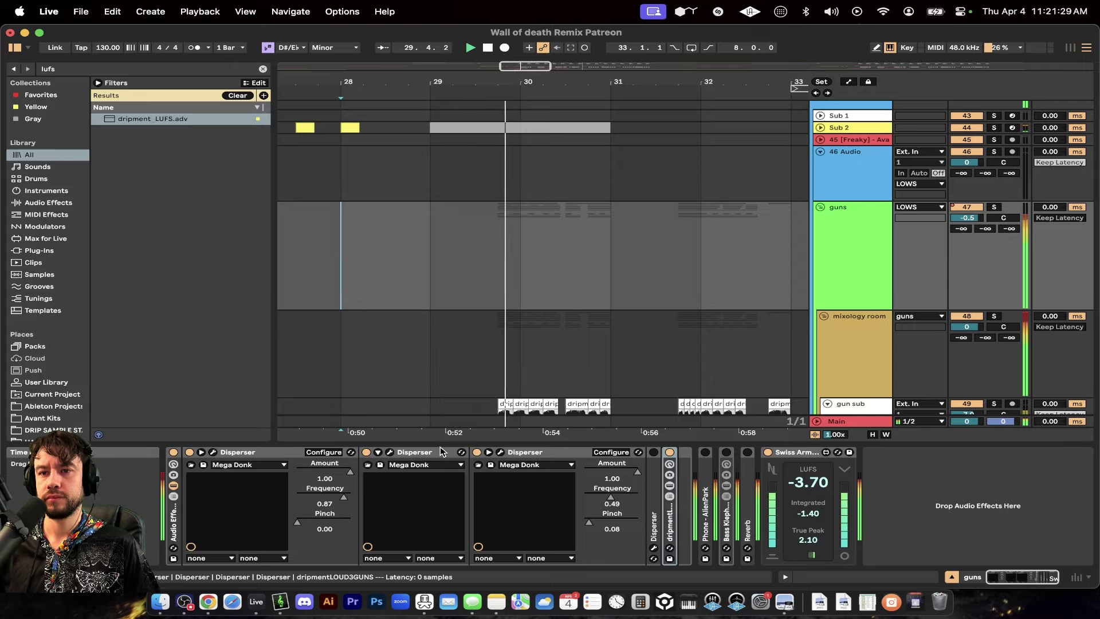
{"action": "key", "text": "super+alt+l"}
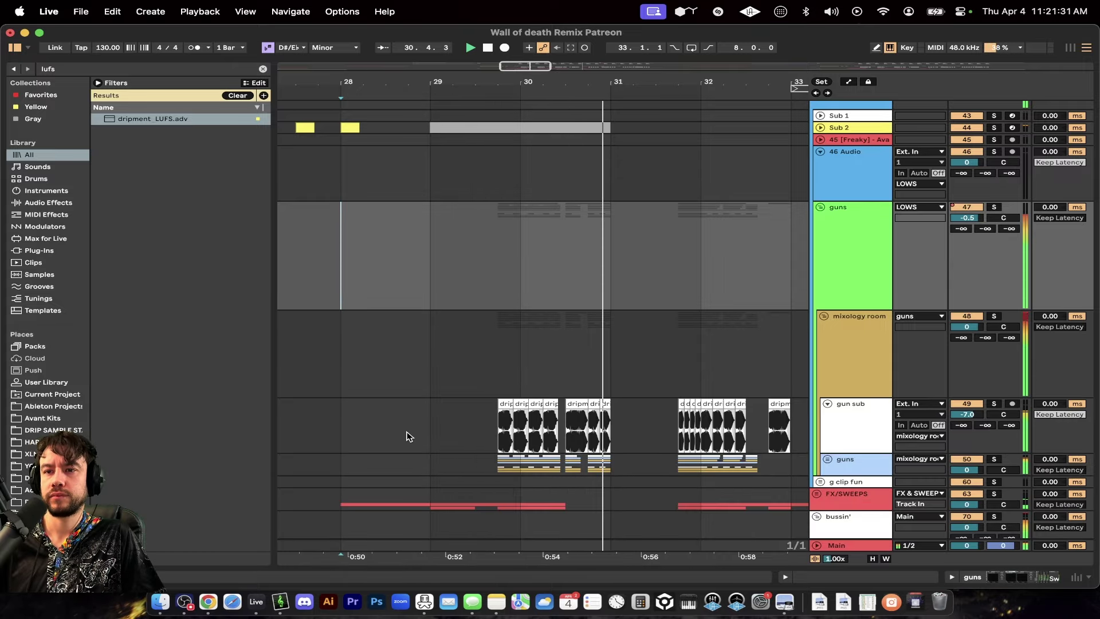
{"action": "scroll", "coordinate": [407, 436], "scroll_direction": "right", "scroll_amount": 3}
{"action": "scroll", "coordinate": [407, 437], "scroll_direction": "down", "scroll_amount": 2}
{"action": "scroll", "coordinate": [407, 436], "scroll_direction": "up", "scroll_amount": 3}
{"action": "scroll", "coordinate": [407, 437], "scroll_direction": "right", "scroll_amount": 2}
{"action": "scroll", "coordinate": [406, 437], "scroll_direction": "down", "scroll_amount": 3}
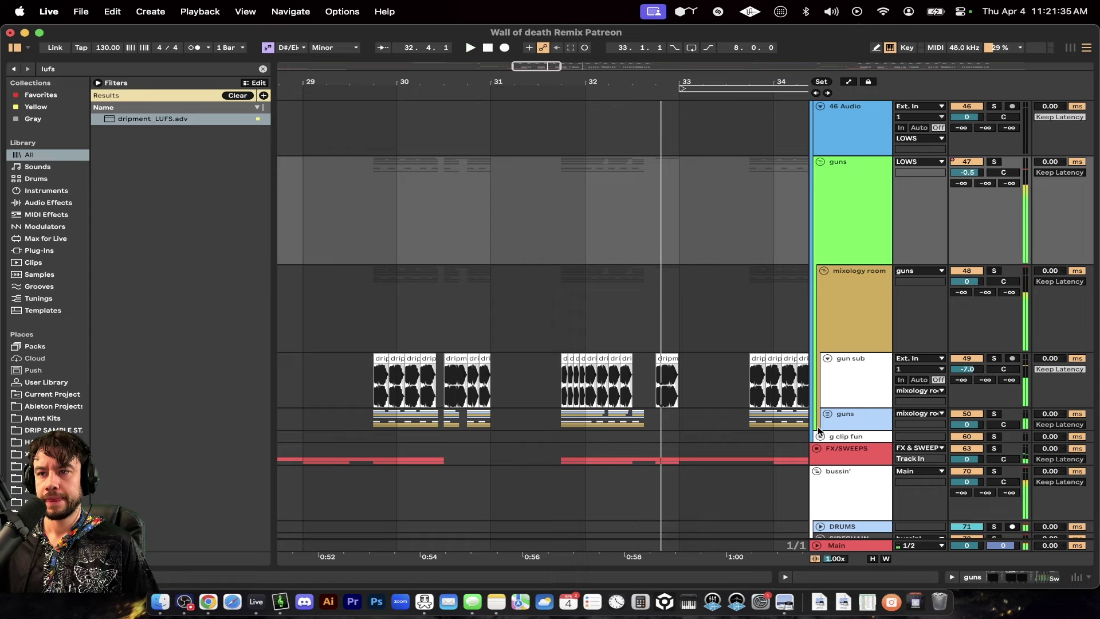
Select the gun sub, guns and mixology room tracks in turn to point out the layers inside the guns group
{"action": "left_click", "coordinate": [842, 383]}
{"action": "left_click", "coordinate": [851, 419]}
{"action": "left_click", "coordinate": [842, 382]}
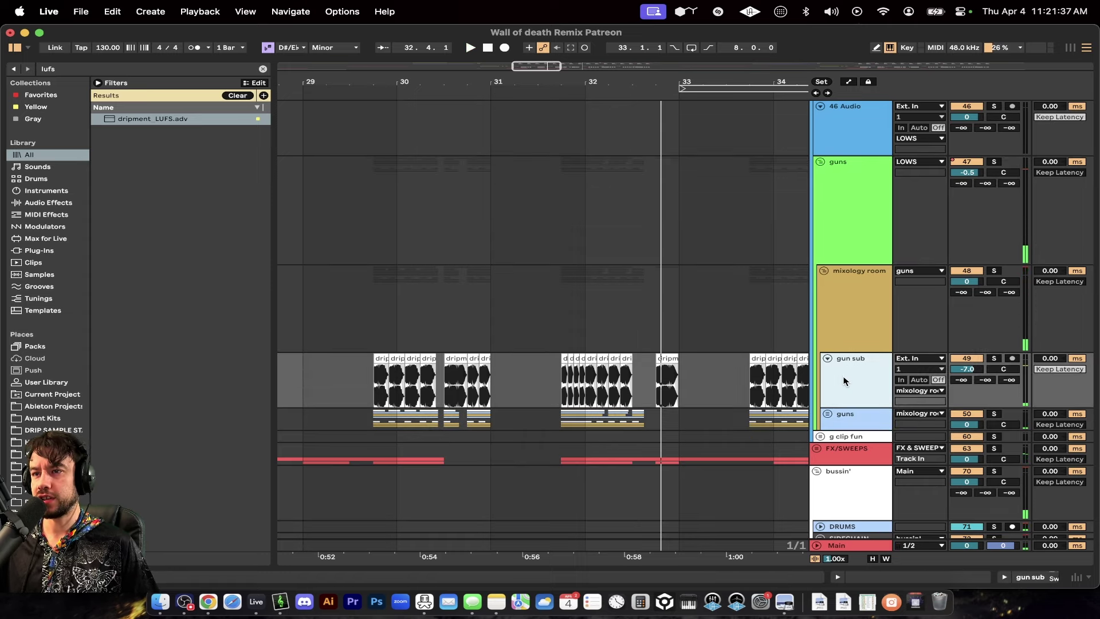
{"action": "left_click", "coordinate": [842, 330]}
{"action": "left_click", "coordinate": [842, 381]}
{"action": "left_click", "coordinate": [845, 419]}
{"action": "left_click", "coordinate": [839, 380]}
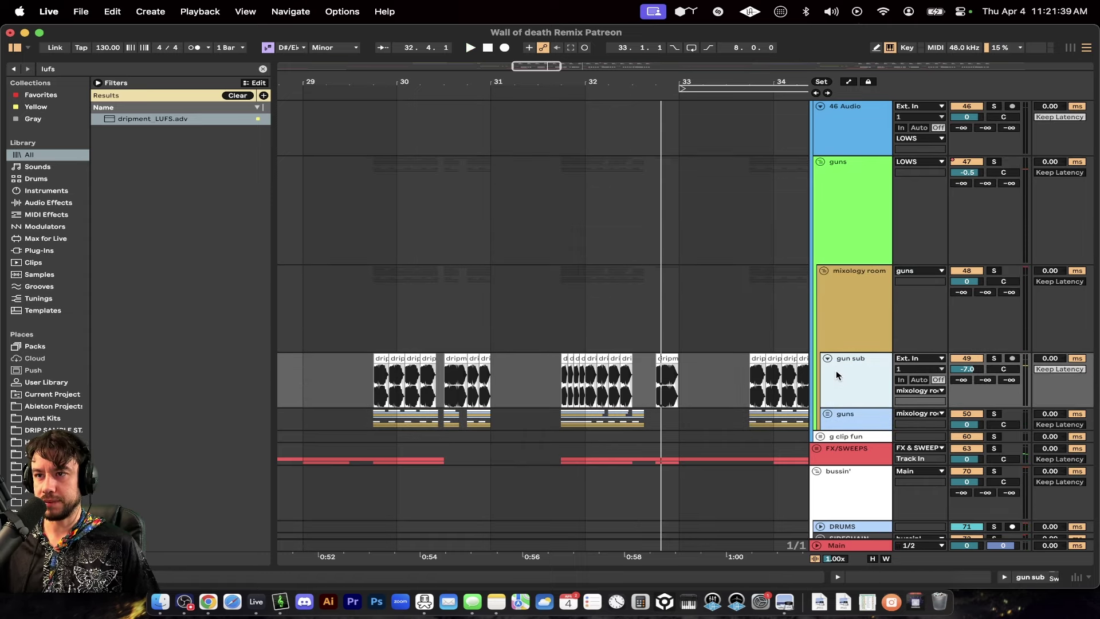
Show the device chains of the guns group and the gun sub track, then hide the device view
{"action": "double_click", "coordinate": [837, 305]}
{"action": "left_click", "coordinate": [848, 222]}
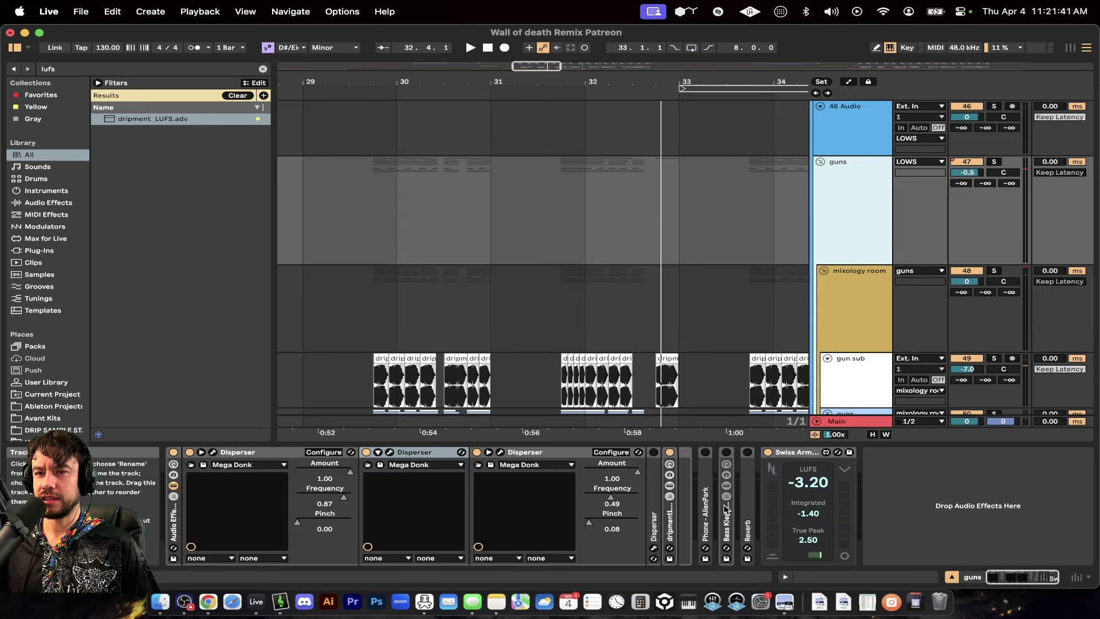
{"action": "scroll", "coordinate": [851, 296], "scroll_direction": "down", "scroll_amount": 5}
{"action": "left_click", "coordinate": [851, 296]}
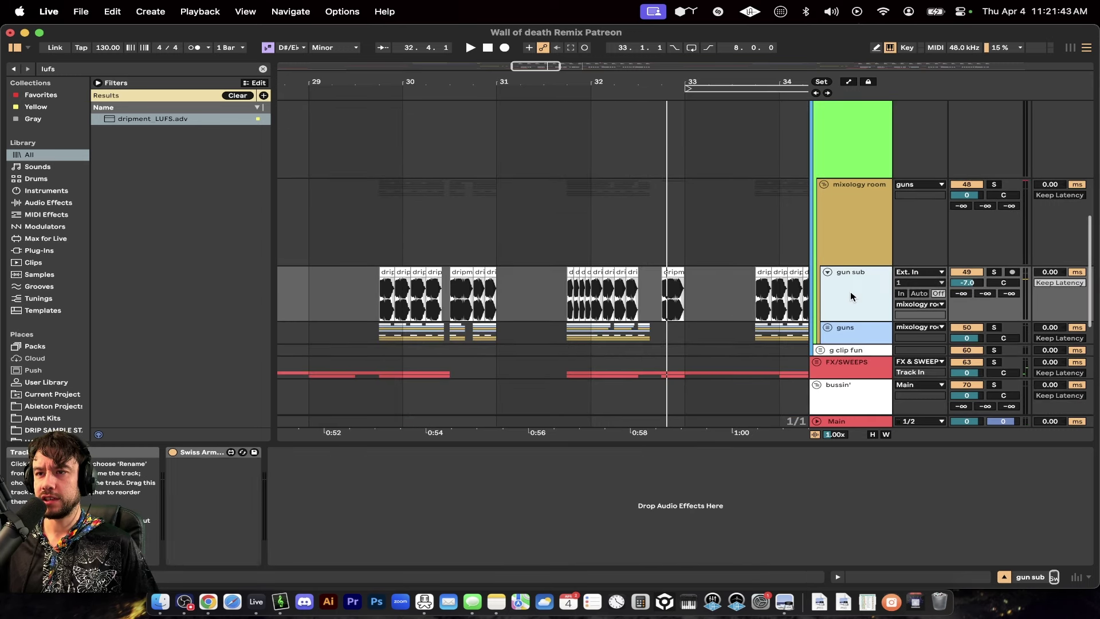
{"action": "left_click", "coordinate": [823, 445]}
Select the gun sub track's volume and play the arrangement from bar 29 to judge the sub level
{"action": "left_click", "coordinate": [967, 286]}
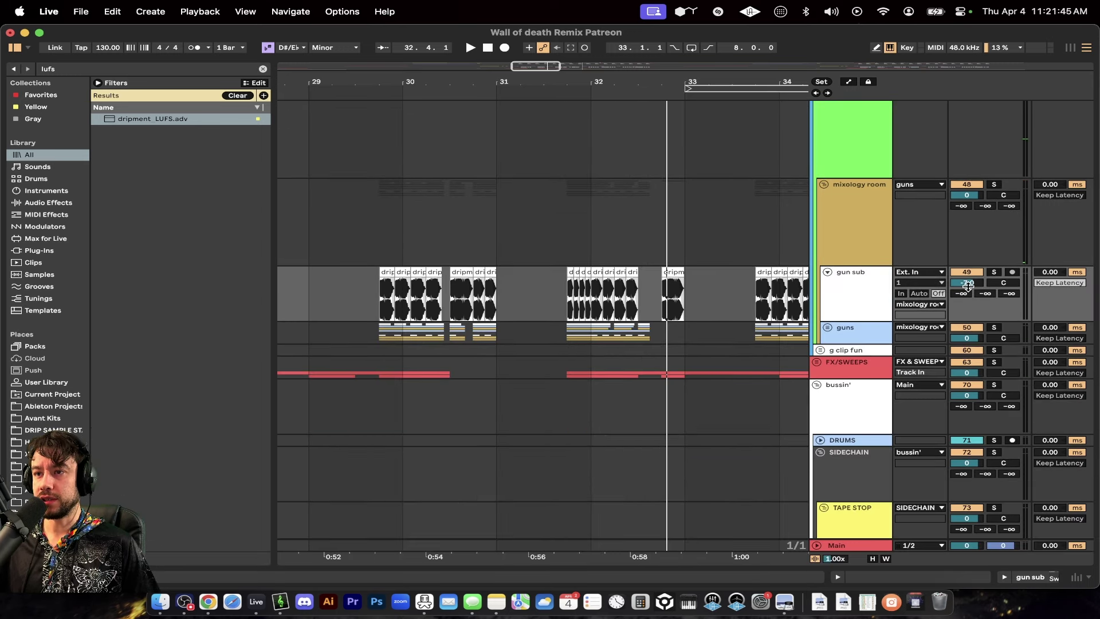
{"action": "left_click", "coordinate": [319, 254]}
{"action": "key", "text": "space"}
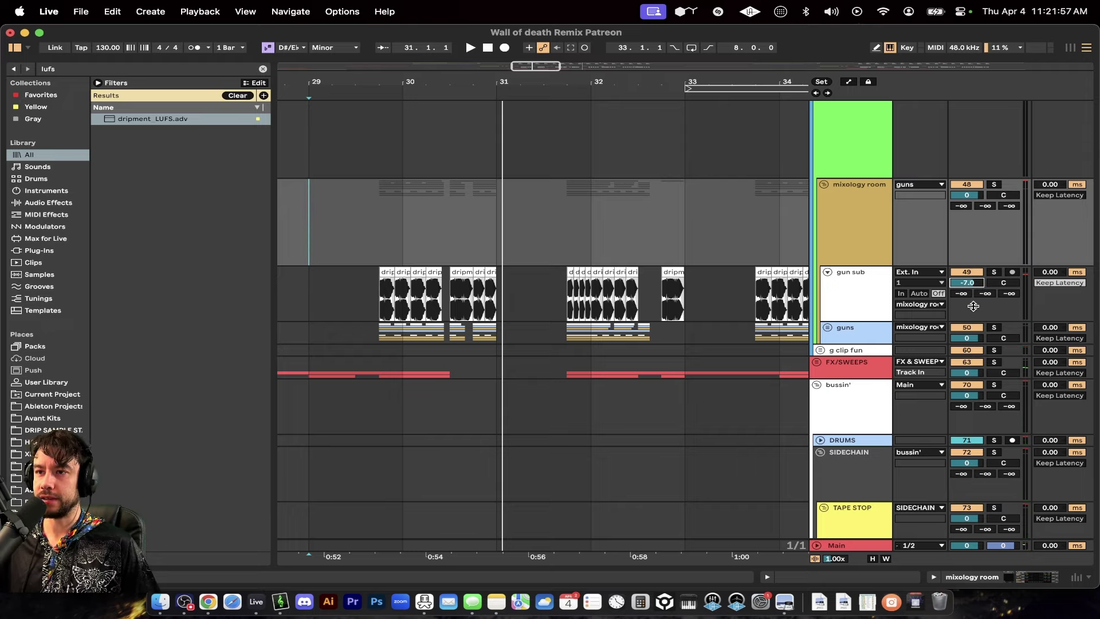
{"action": "key", "text": "space"}
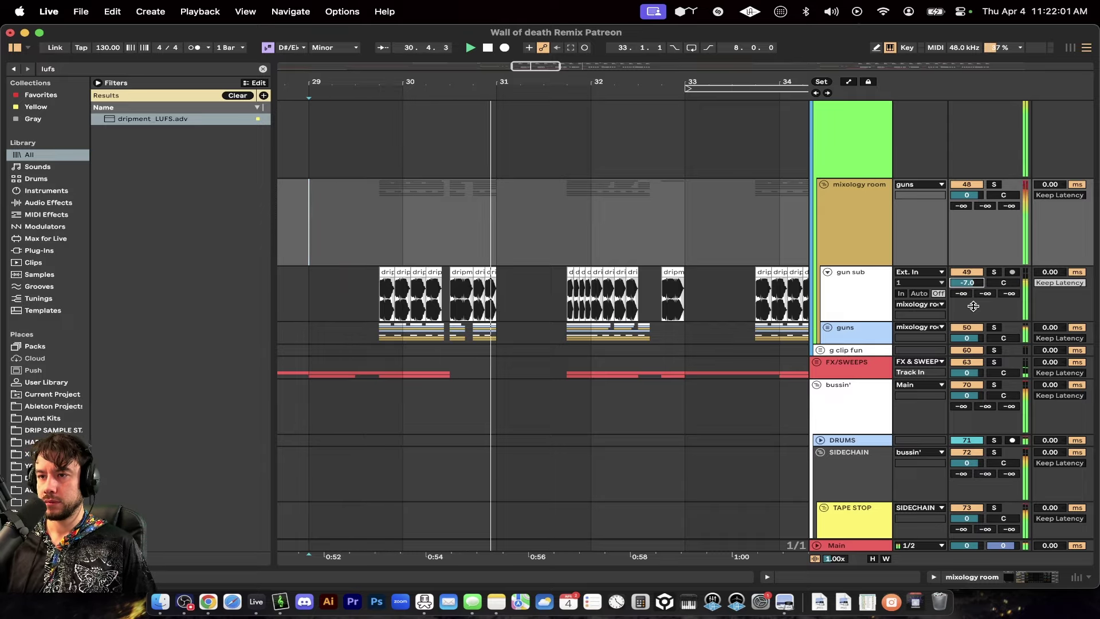
Show the device chains of the mixology room and the green guns group, stop playback, and hide the device view
{"action": "scroll", "coordinate": [711, 369], "scroll_direction": "up", "scroll_amount": 2}
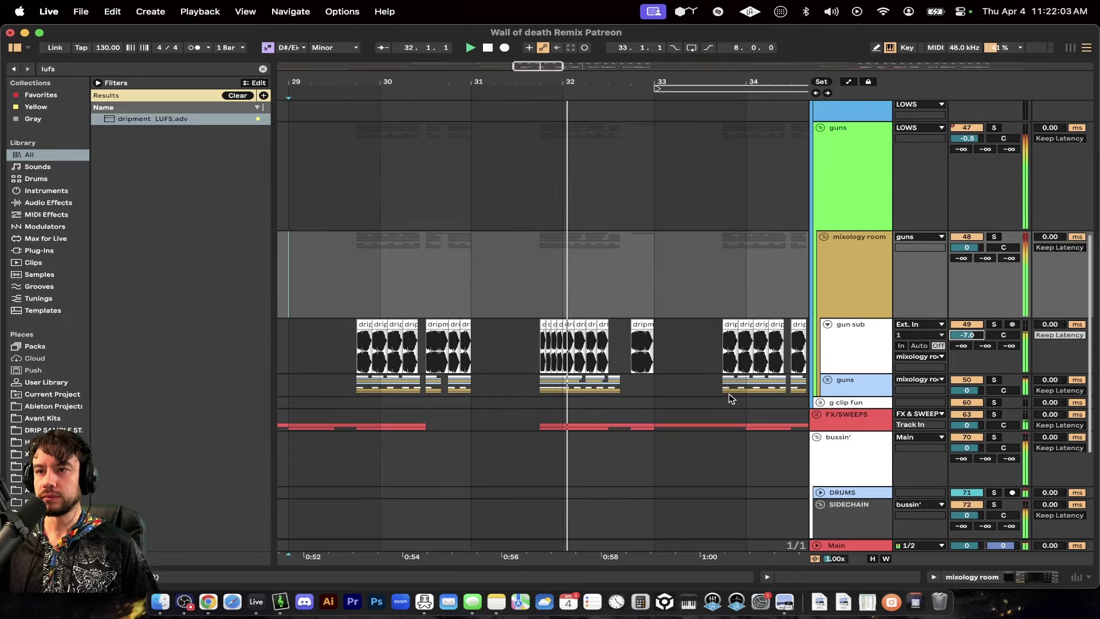
{"action": "double_click", "coordinate": [851, 246]}
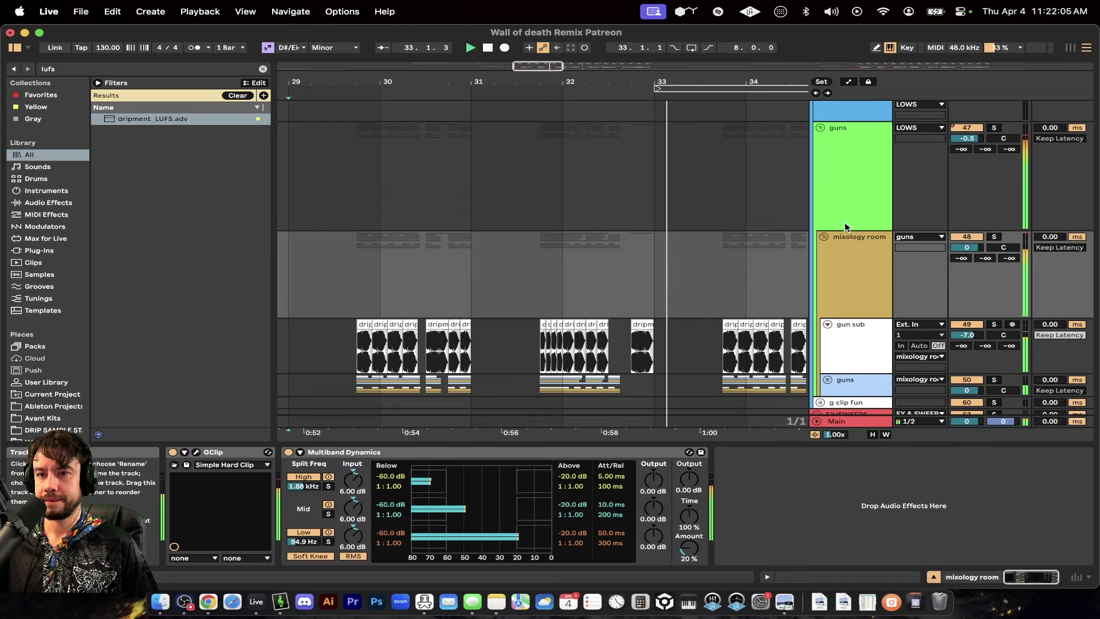
{"action": "left_click", "coordinate": [845, 224]}
{"action": "key", "text": "space"}
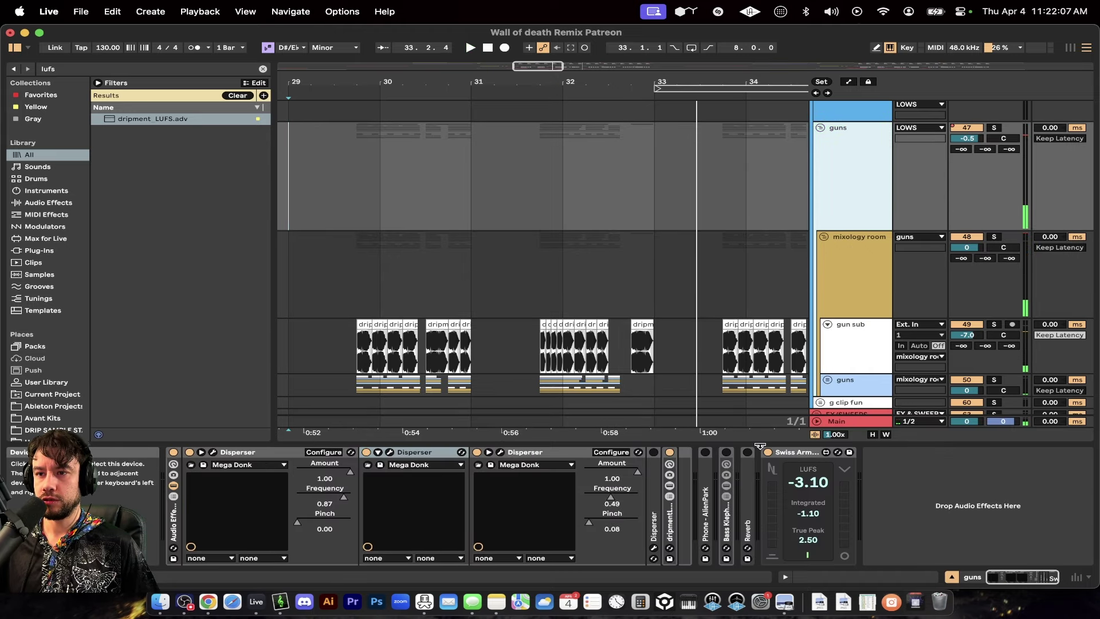
{"action": "key", "text": "super+alt+l"}
Unfold the inner guns group and select the EDMT_Gun, Bass 2 and guns tracks to point out its layers
{"action": "left_click", "coordinate": [826, 379]}
{"action": "scroll", "coordinate": [826, 377], "scroll_direction": "down", "scroll_amount": 3}
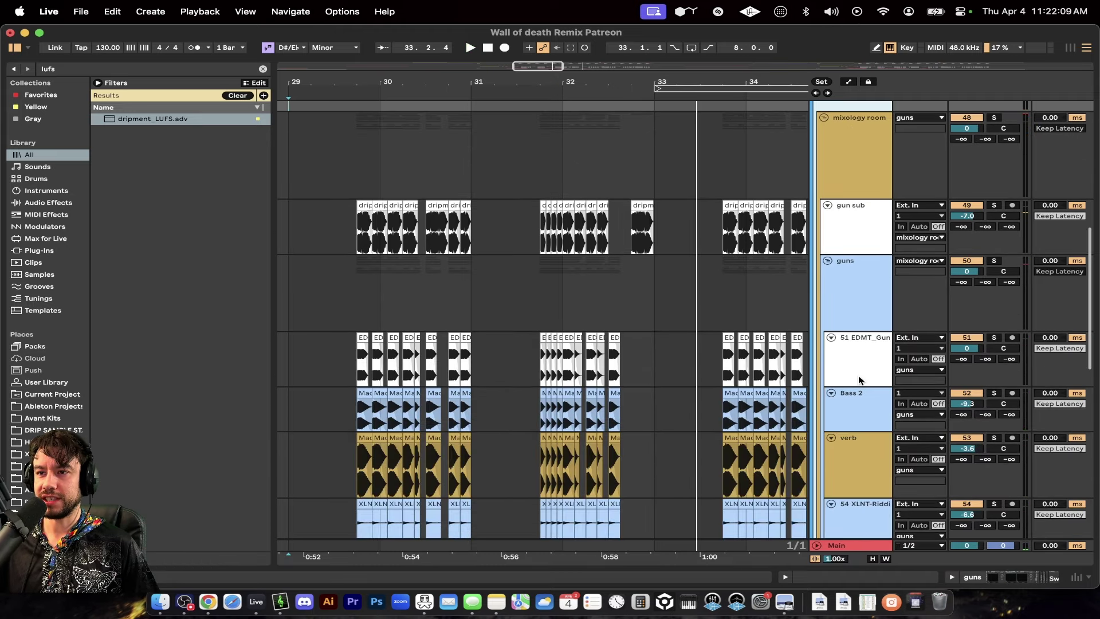
{"action": "left_click", "coordinate": [859, 379]}
{"action": "left_click", "coordinate": [855, 415]}
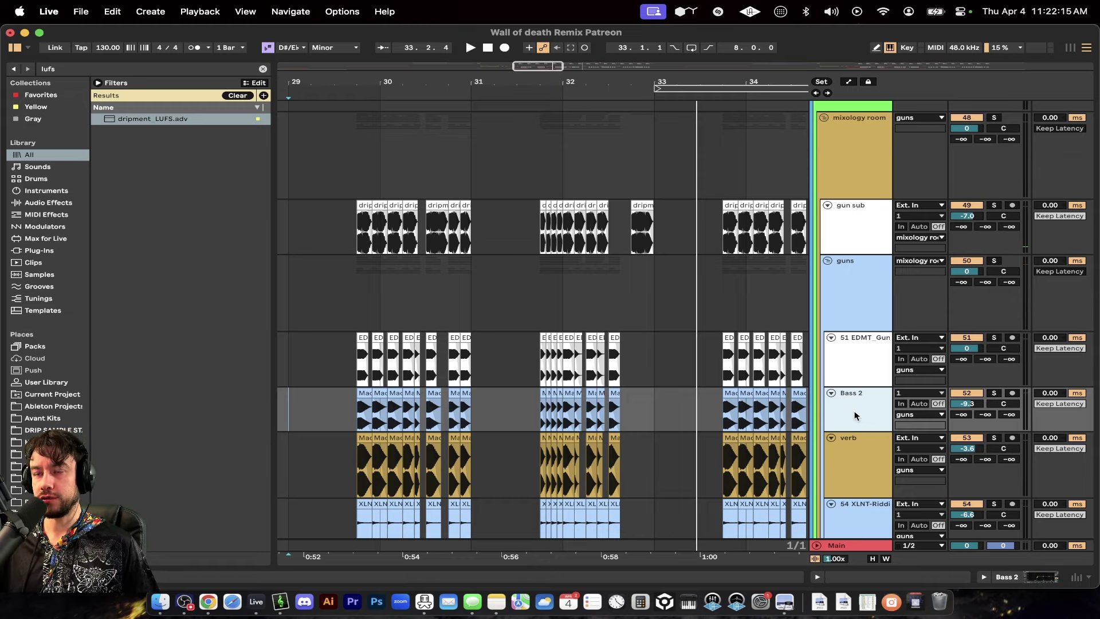
{"action": "scroll", "coordinate": [687, 310], "scroll_direction": "down", "scroll_amount": 3}
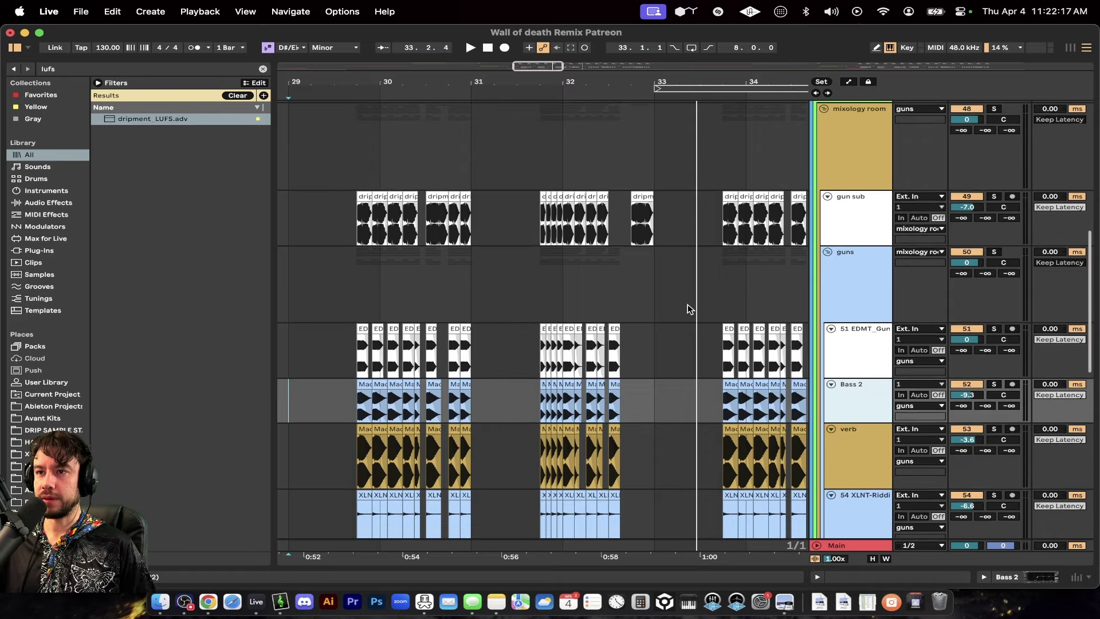
{"action": "left_click", "coordinate": [852, 182]}
{"action": "left_click", "coordinate": [845, 244]}
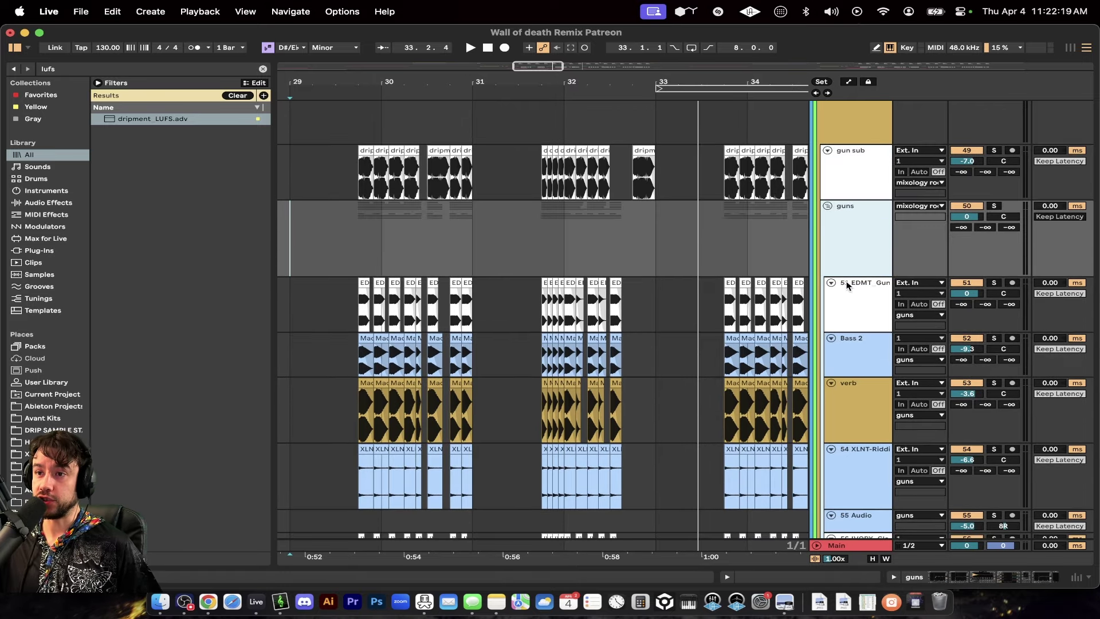
{"action": "left_click", "coordinate": [847, 287]}
{"action": "scroll", "coordinate": [846, 419], "scroll_direction": "down", "scroll_amount": 4}
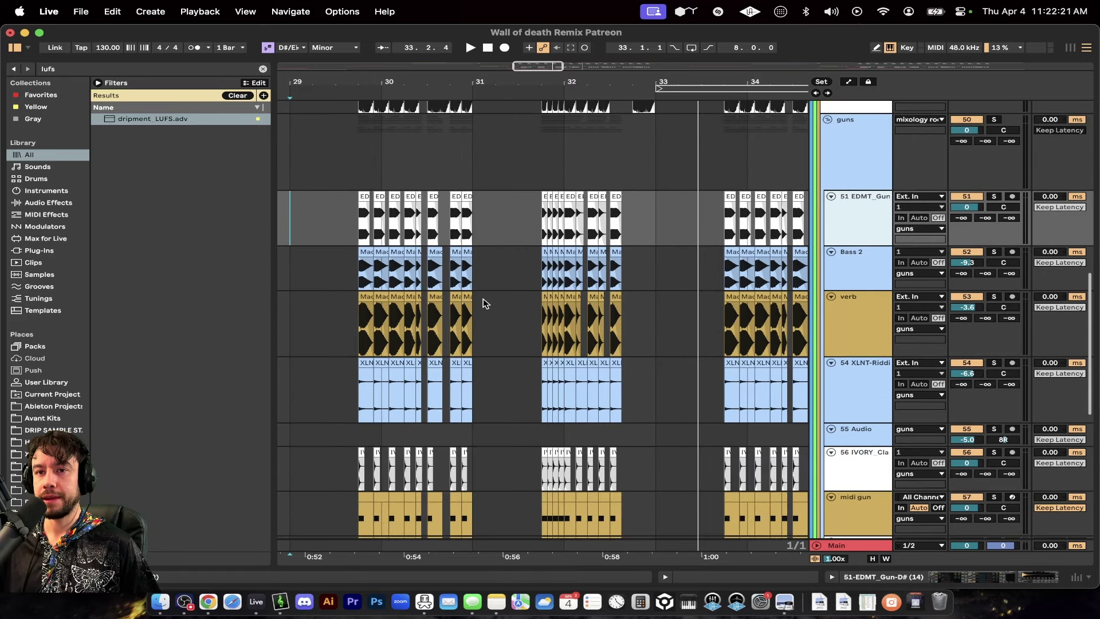
Hide the browser, enlarge the first gun hits at 29.4, and select the Machine Gun Bass 11 and Bass 13 clips
{"action": "left_click", "coordinate": [11, 50]}
{"action": "scroll", "coordinate": [239, 243], "scroll_direction": "up", "scroll_amount": 10}
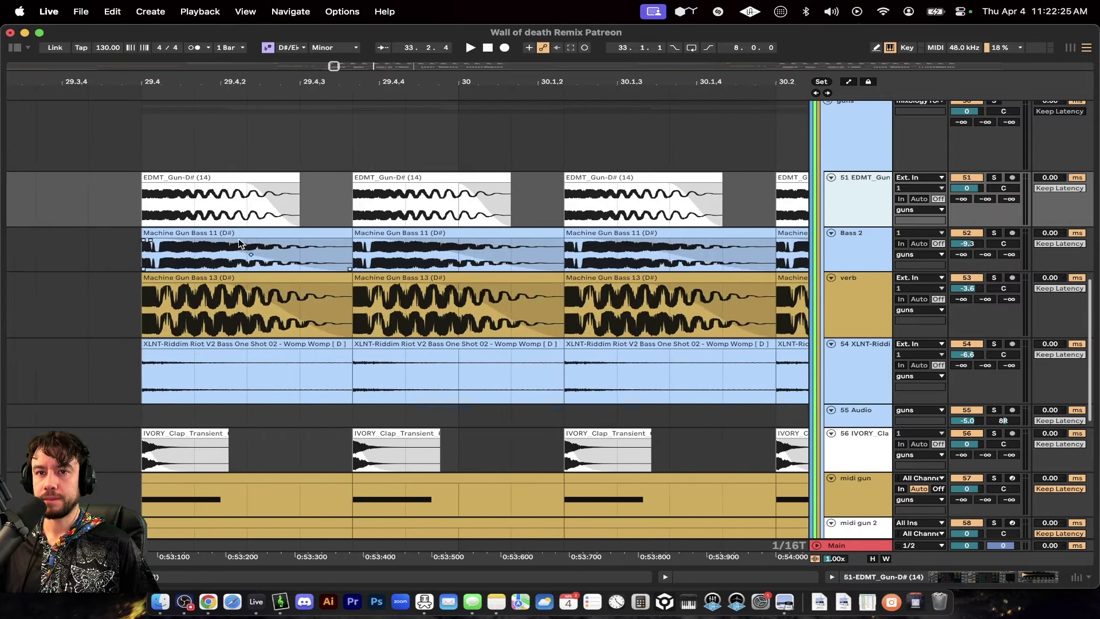
{"action": "left_click", "coordinate": [235, 233]}
{"action": "left_click", "coordinate": [259, 281]}
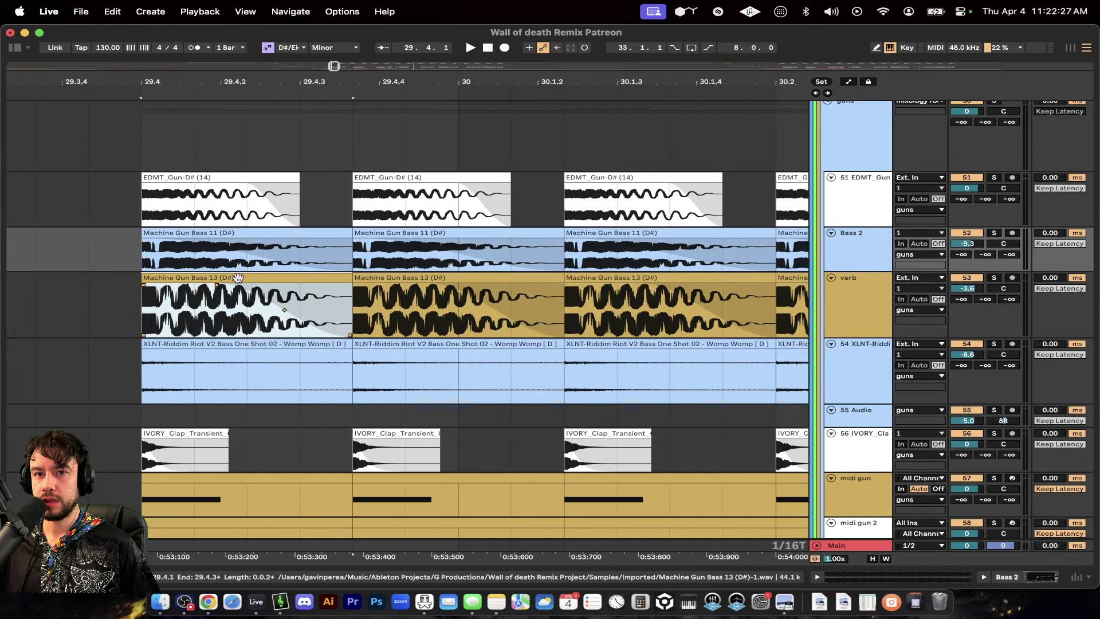
Solo the verb track and play its Machine Gun Bass 13 clips from 29.4, then stop playback
{"action": "left_click", "coordinate": [993, 277]}
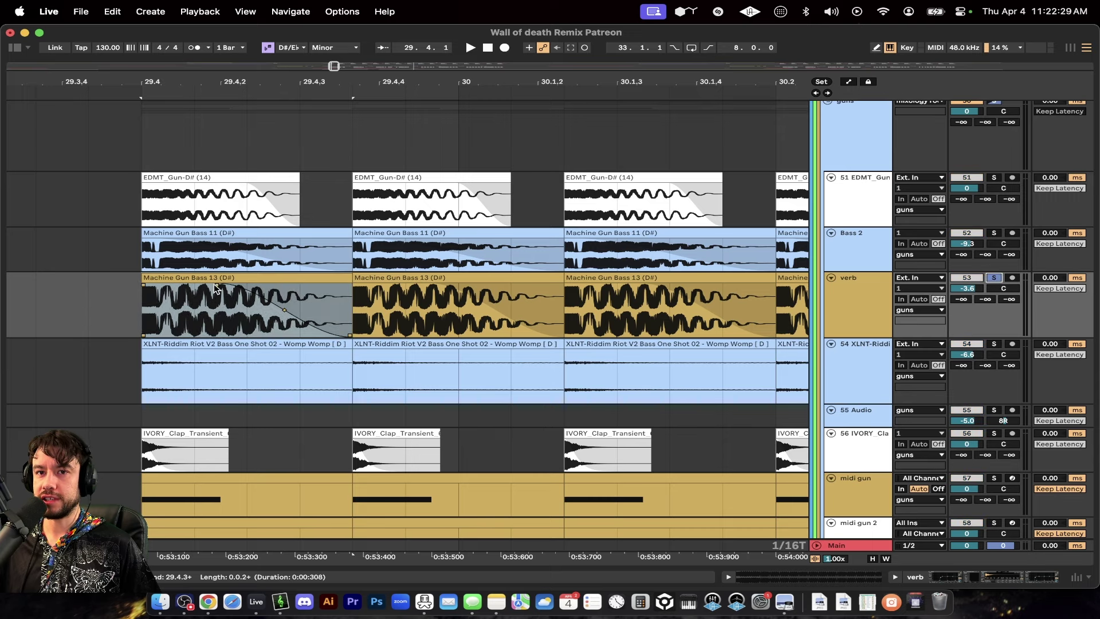
{"action": "left_click", "coordinate": [321, 319]}
{"action": "key", "text": "space"}
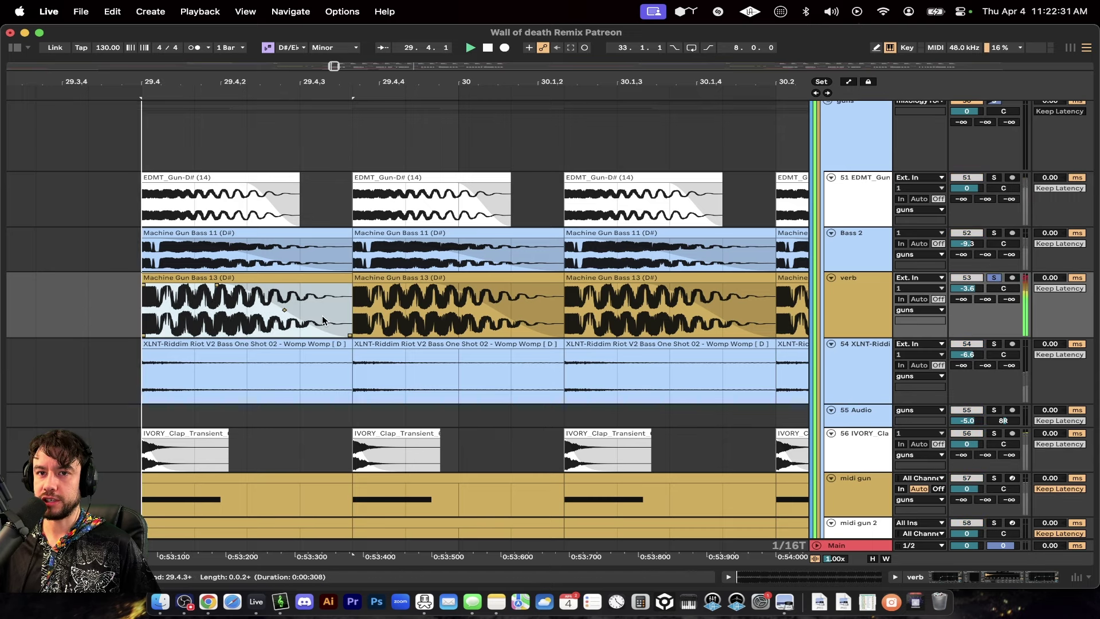
{"action": "scroll", "coordinate": [254, 375], "scroll_direction": "up", "scroll_amount": 2}
{"action": "scroll", "coordinate": [254, 375], "scroll_direction": "up", "scroll_amount": 1}
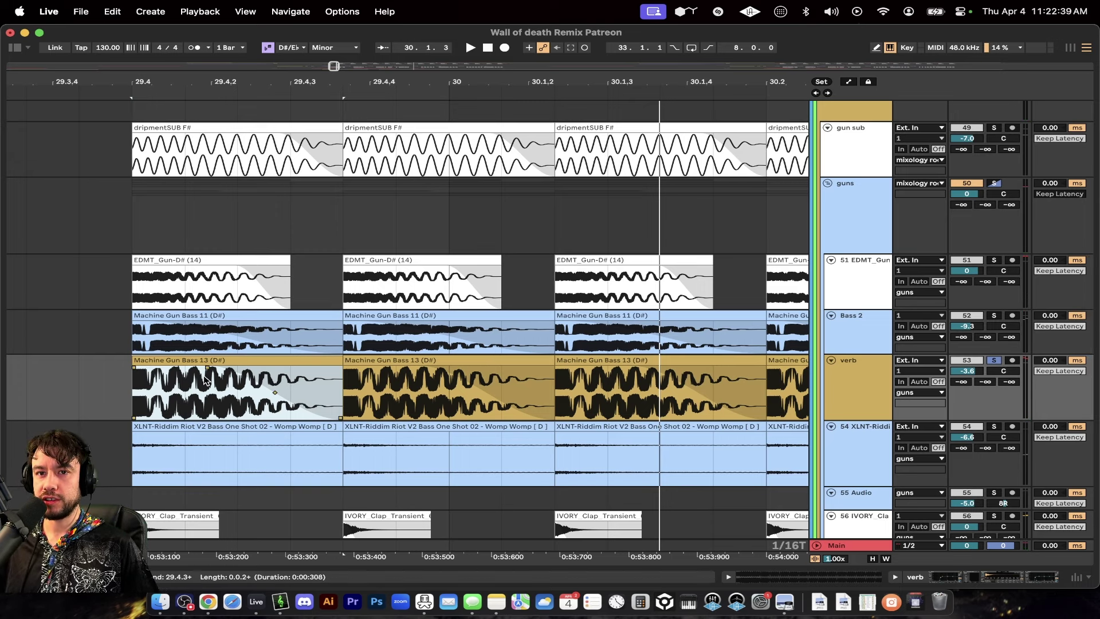
{"action": "key", "text": "space"}
Examine the verb track's EQ Eight, kHs Transient Shaper and Convolver Gun reverb chain, then hide the device view
{"action": "double_click", "coordinate": [870, 404]}
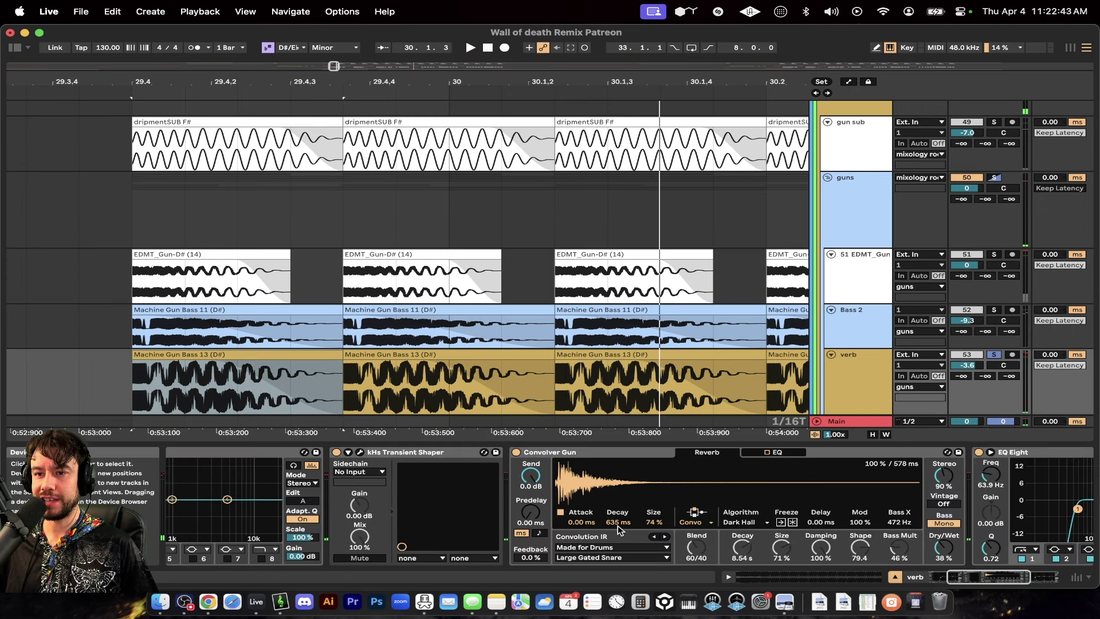
{"action": "scroll", "coordinate": [618, 528], "scroll_direction": "right", "scroll_amount": 5}
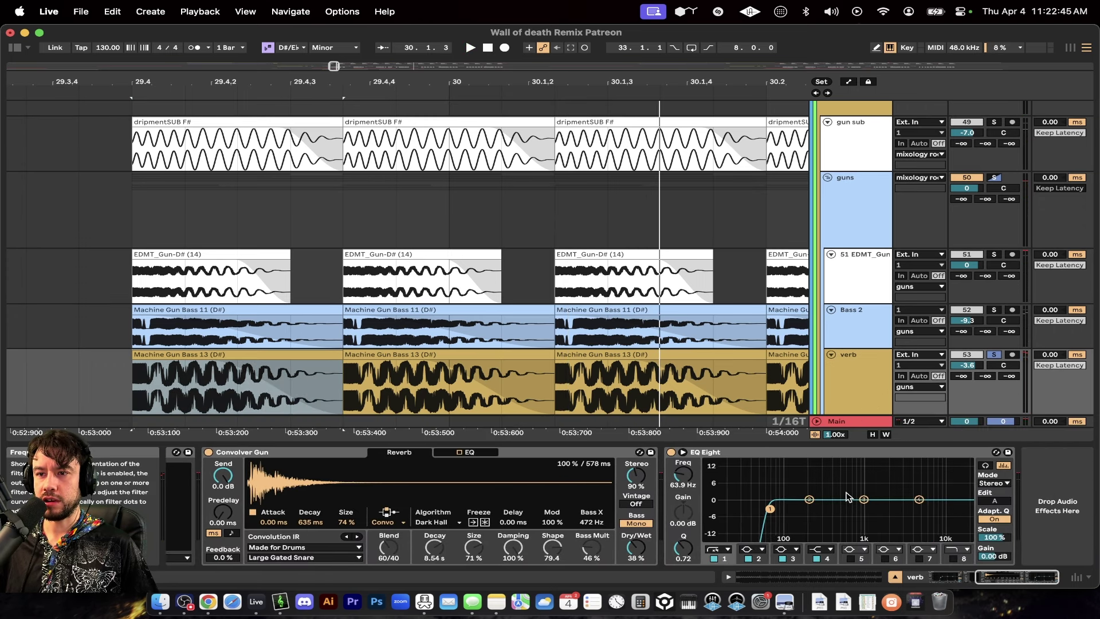
{"action": "scroll", "coordinate": [575, 526], "scroll_direction": "left", "scroll_amount": 6}
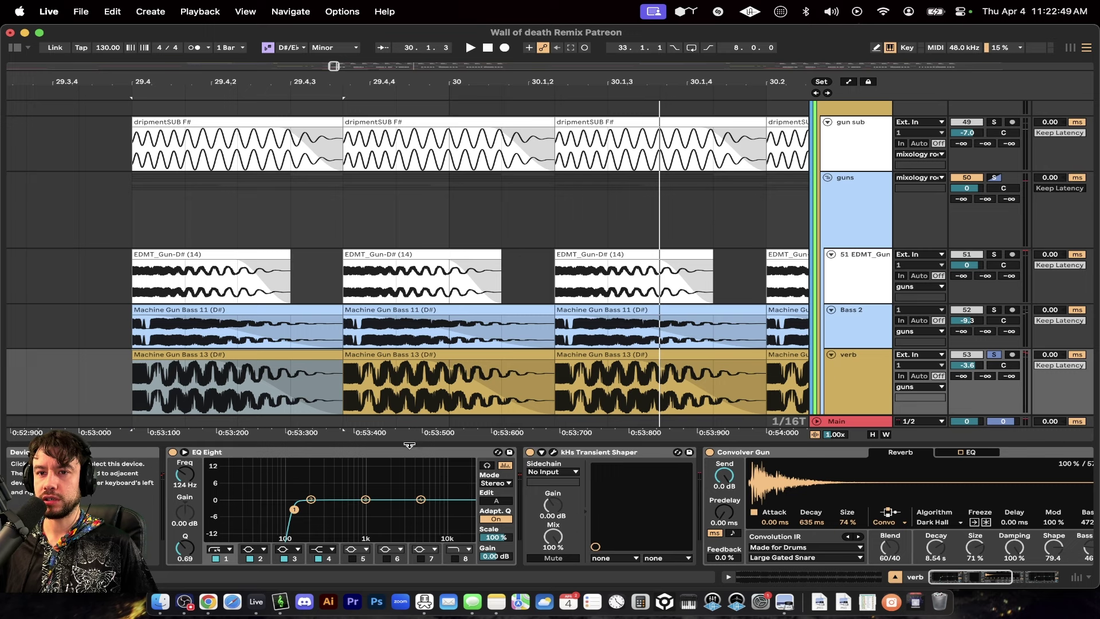
{"action": "left_click_drag", "start_coordinate": [409, 445], "coordinate": [410, 447]}
Show the device chains of the Bass 2, EDMT_Gun and verb tracks in turn
{"action": "left_click", "coordinate": [845, 323]}
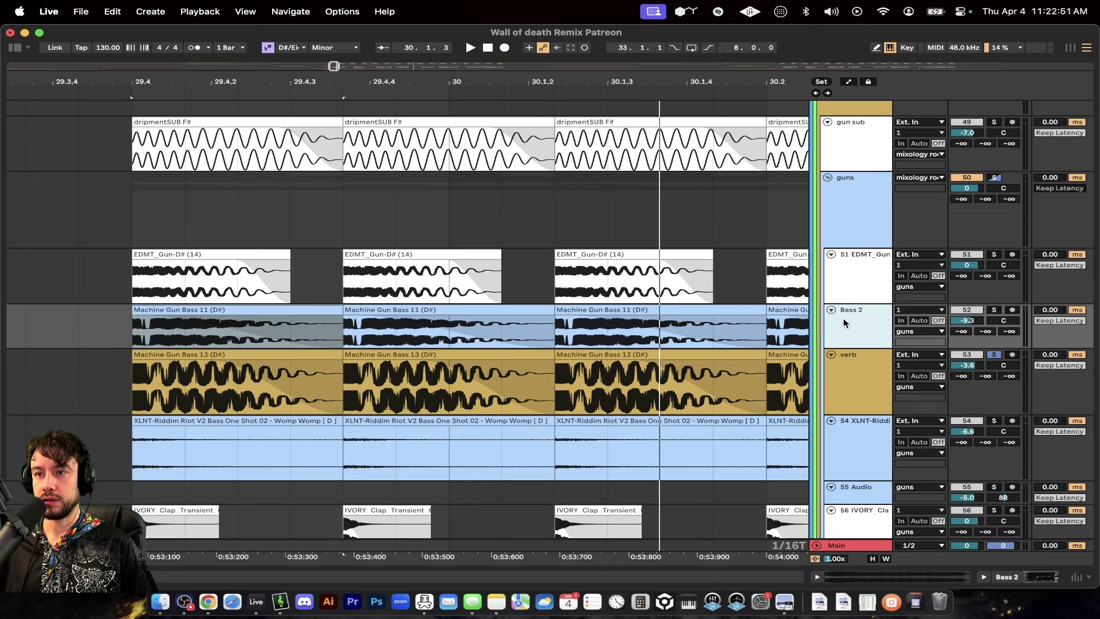
{"action": "key", "text": "super+alt+l"}
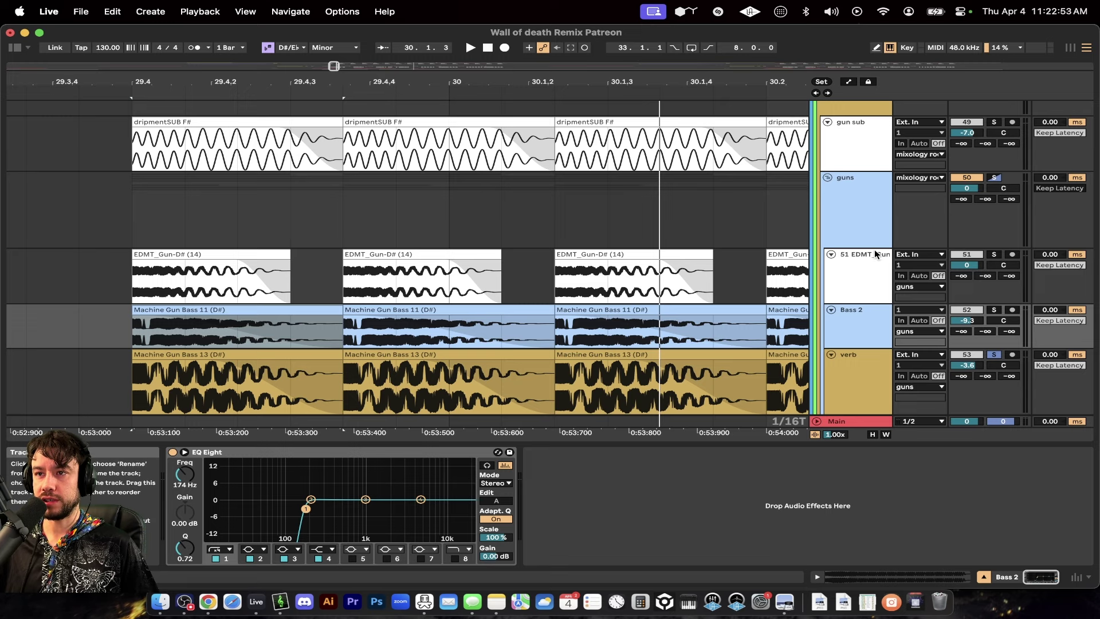
{"action": "left_click", "coordinate": [865, 269]}
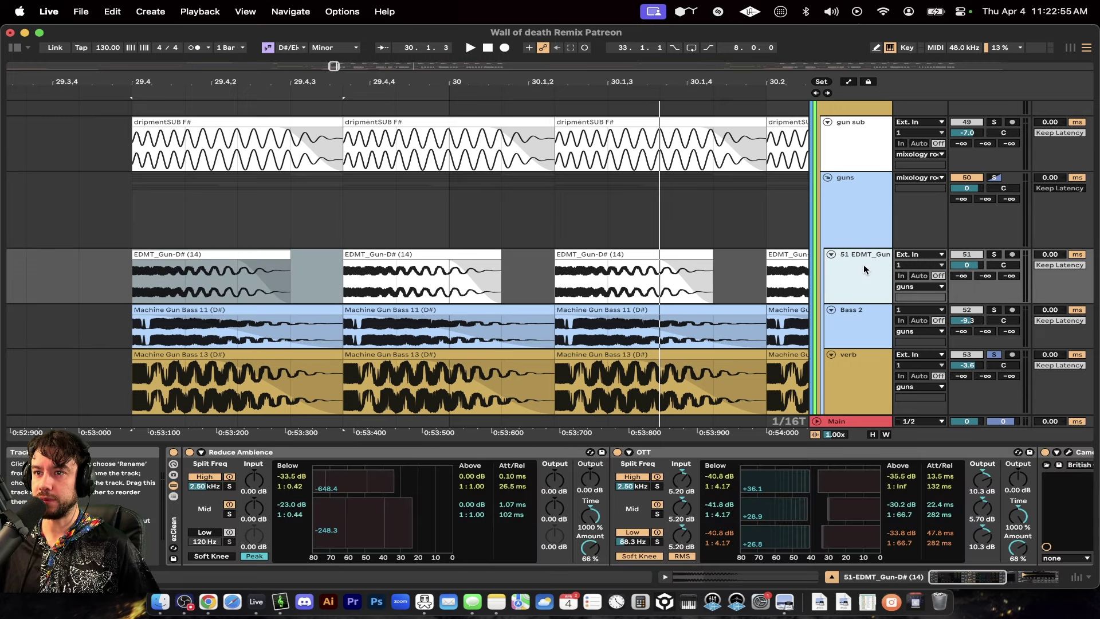
{"action": "left_click", "coordinate": [864, 401]}
Check the device chains of the 54 XLNT-Riddim, 56 IVORY_Clap and midi gun tracks in turn
{"action": "scroll", "coordinate": [864, 395], "scroll_direction": "down", "scroll_amount": 5}
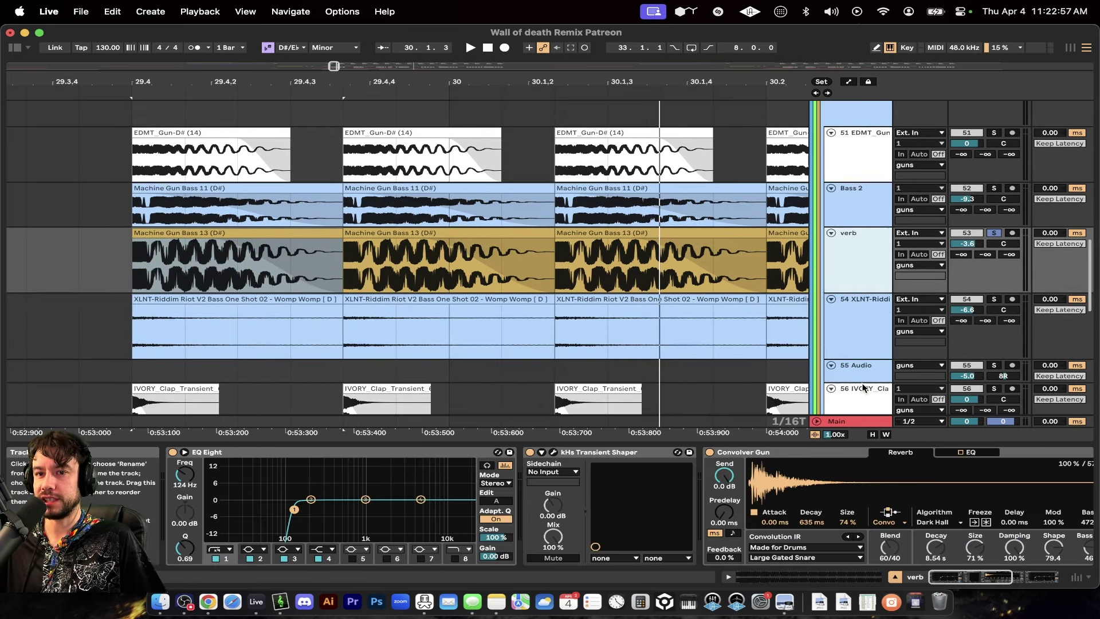
{"action": "left_click", "coordinate": [864, 321]}
{"action": "scroll", "coordinate": [865, 322], "scroll_direction": "down", "scroll_amount": 5}
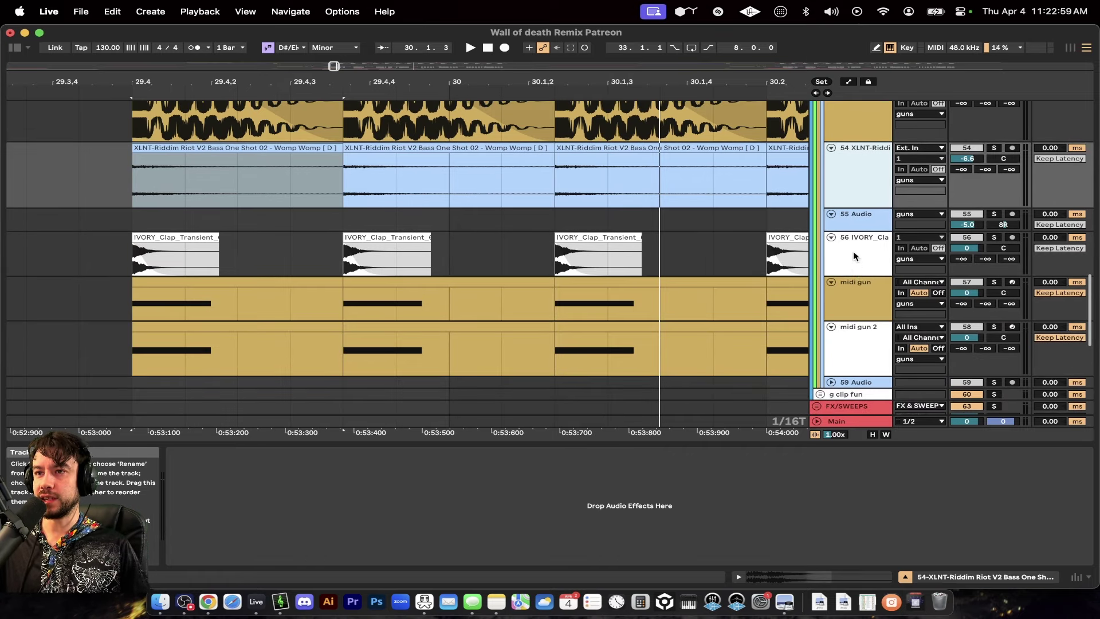
{"action": "left_click", "coordinate": [856, 257]}
{"action": "left_click", "coordinate": [859, 313]}
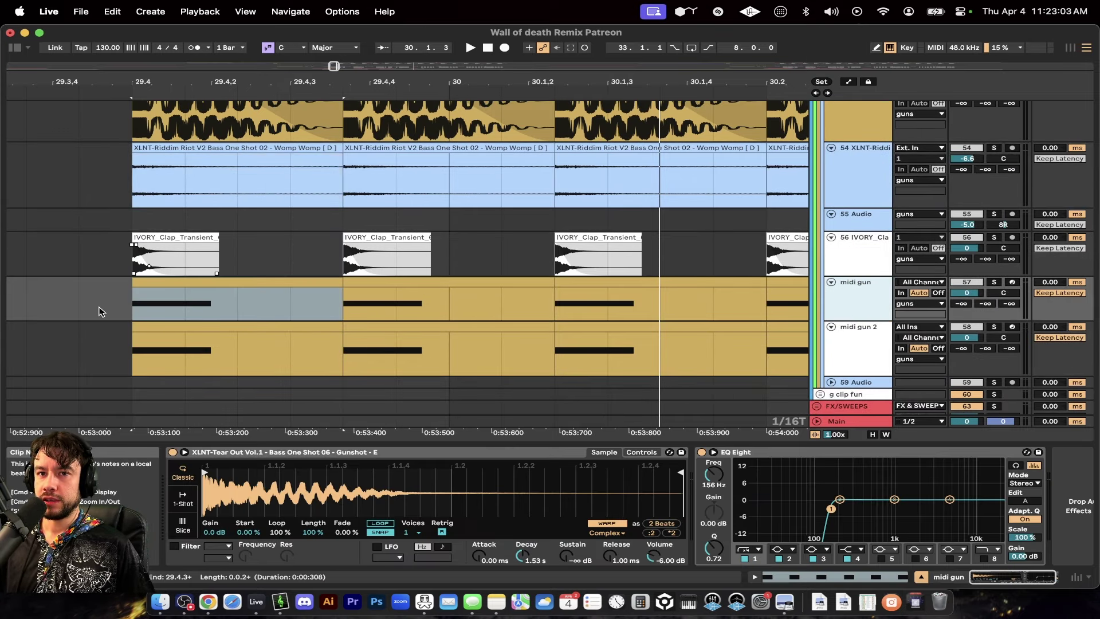
Inspect the midi gun clip's D#3 note, then its gunshot sampler's transpose controls and sample waveform
{"action": "left_click", "coordinate": [186, 286]}
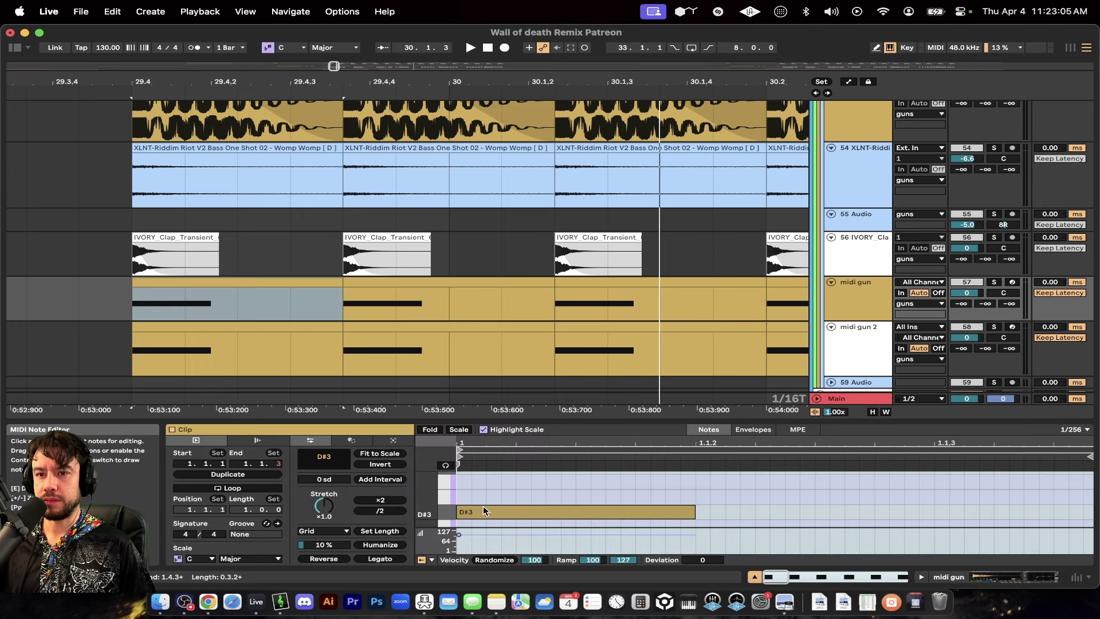
{"action": "double_click", "coordinate": [450, 419]}
{"action": "double_click", "coordinate": [869, 299]}
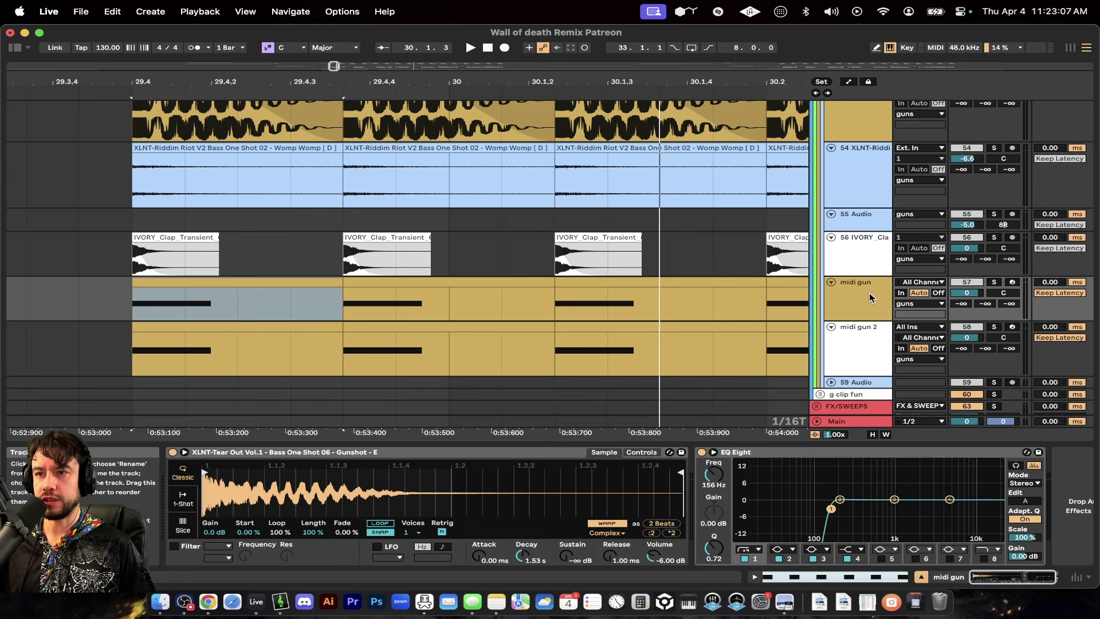
{"action": "left_click", "coordinate": [400, 451]}
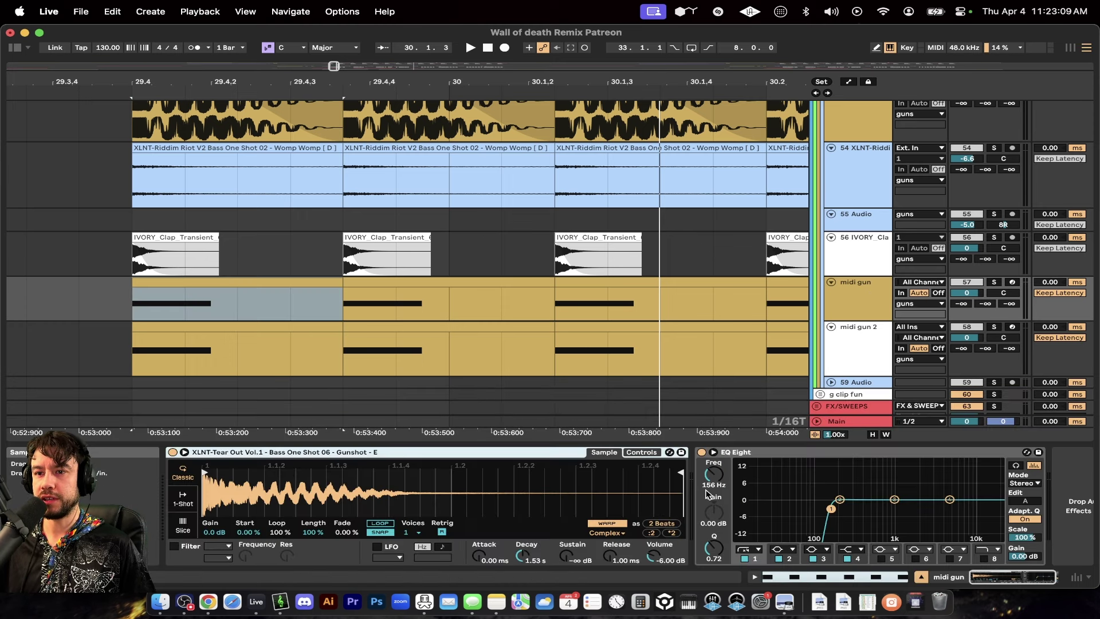
{"action": "left_click", "coordinate": [642, 452]}
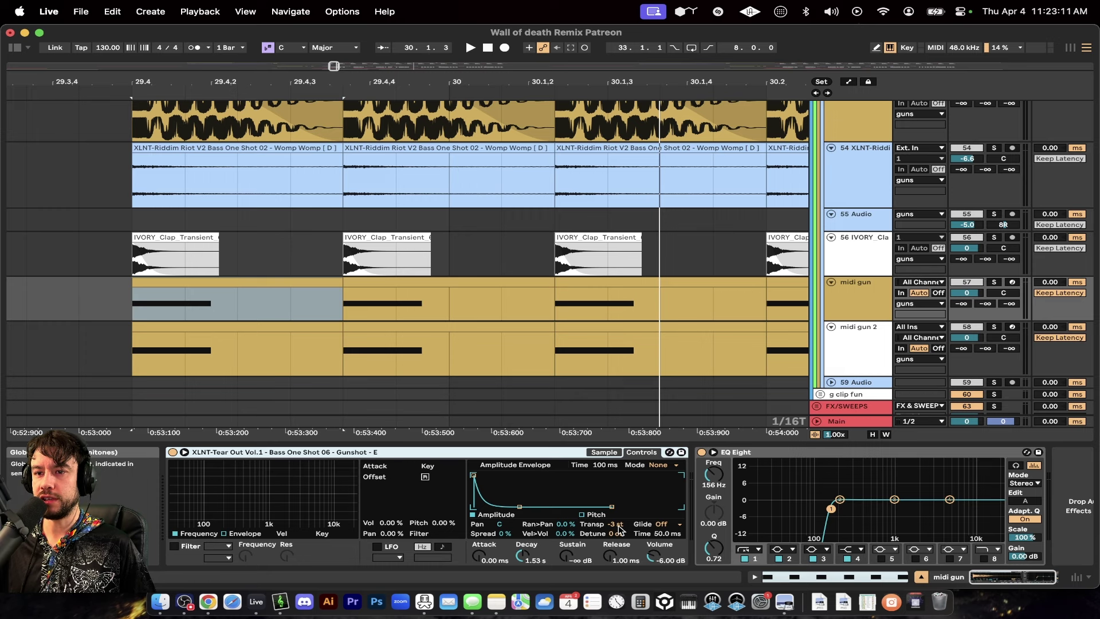
{"action": "left_click", "coordinate": [604, 452]}
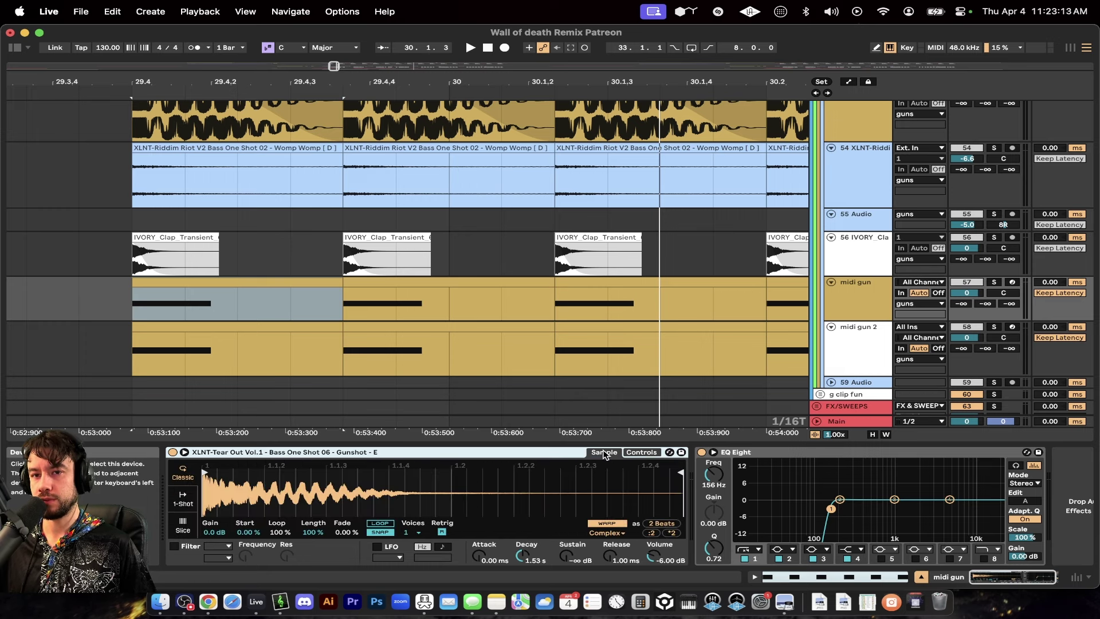
Solo the midi gun track and play its gunshot layer from 29.4, then stop playback
{"action": "key", "text": "space"}
{"action": "key", "text": "space"}
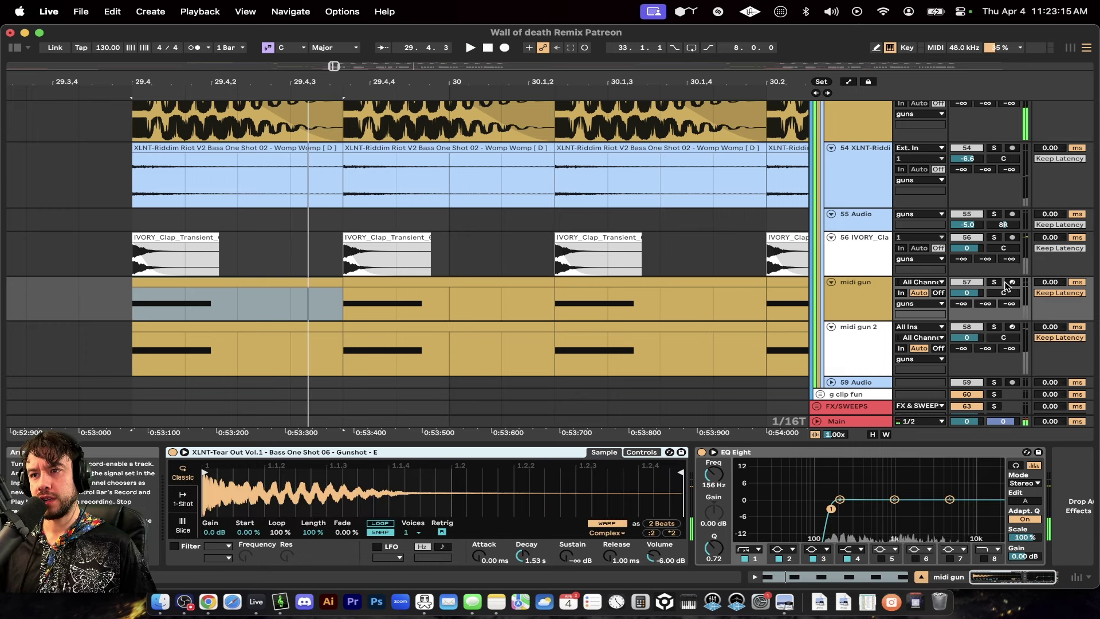
{"action": "left_click", "coordinate": [993, 281]}
{"action": "key", "text": "space"}
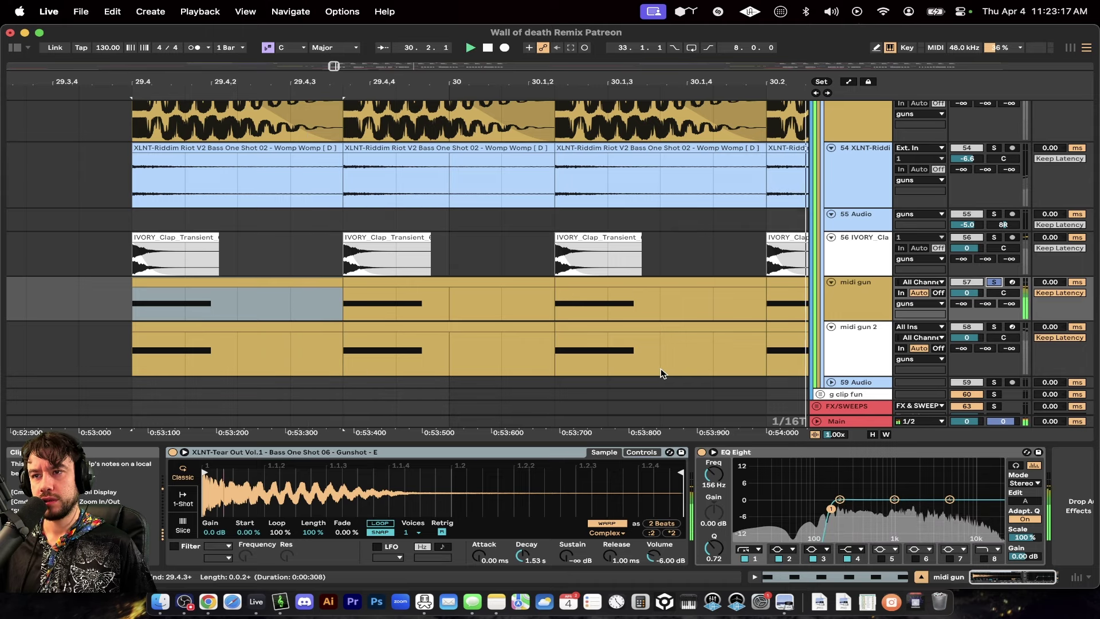
{"action": "key", "text": "space"}
Solo the midi gun 2 track and play its layer from 29.4, then stop playback
{"action": "left_click", "coordinate": [993, 326]}
{"action": "key", "text": "space"}
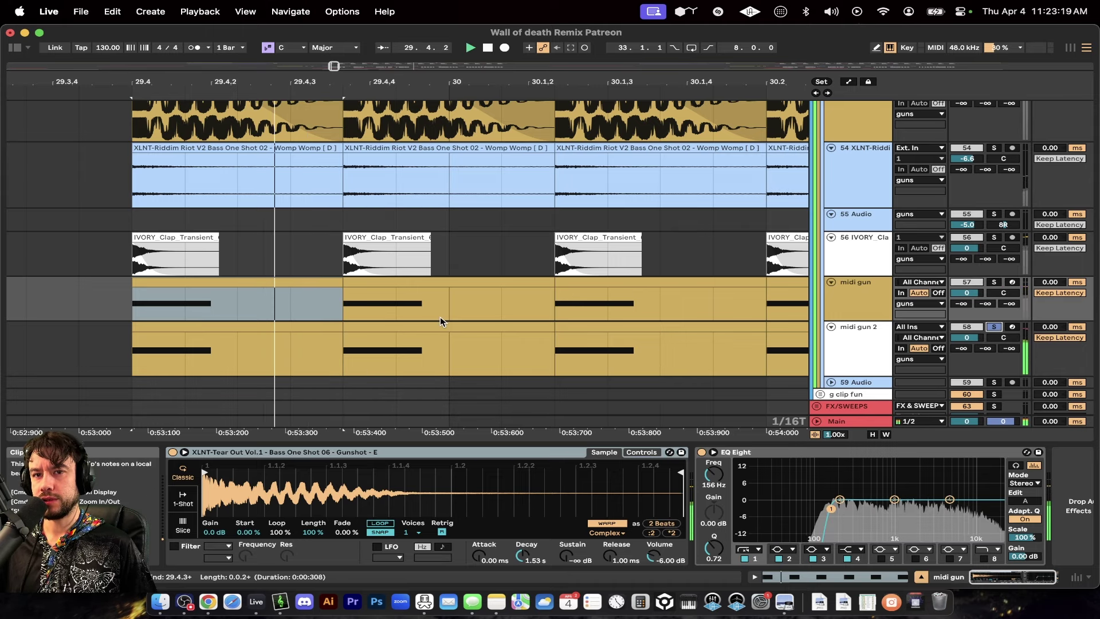
{"action": "key", "text": "space"}
Solo the 54 XLNT-Riddim track and play its Womp Womp one-shot clips from 29.4
{"action": "scroll", "coordinate": [440, 317], "scroll_direction": "down", "scroll_amount": 3}
{"action": "scroll", "coordinate": [439, 317], "scroll_direction": "up", "scroll_amount": 3}
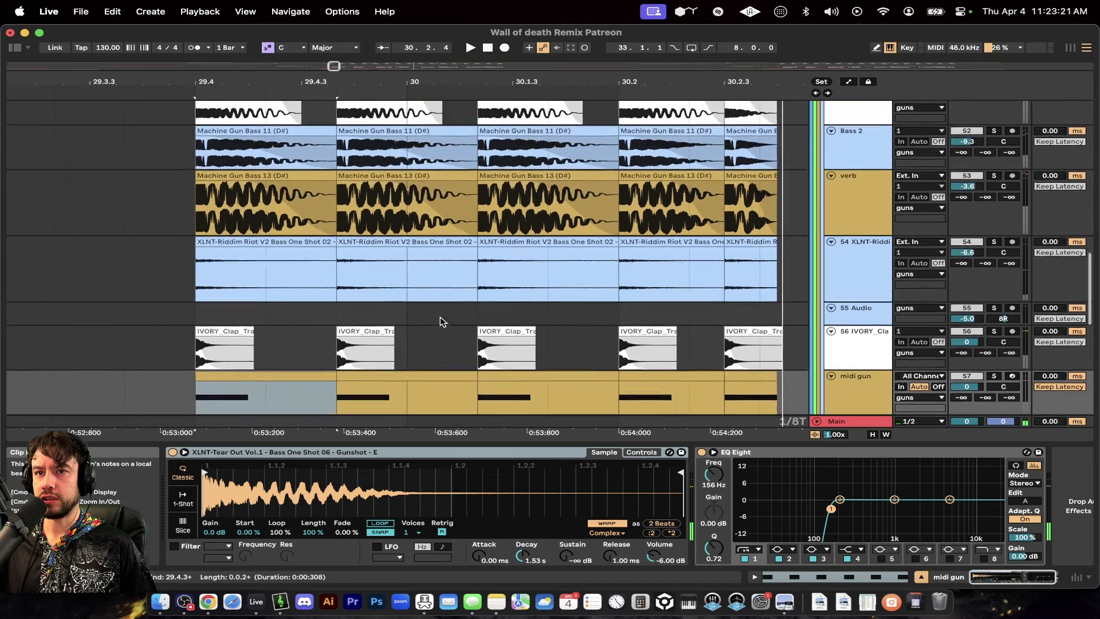
{"action": "left_click", "coordinate": [994, 245]}
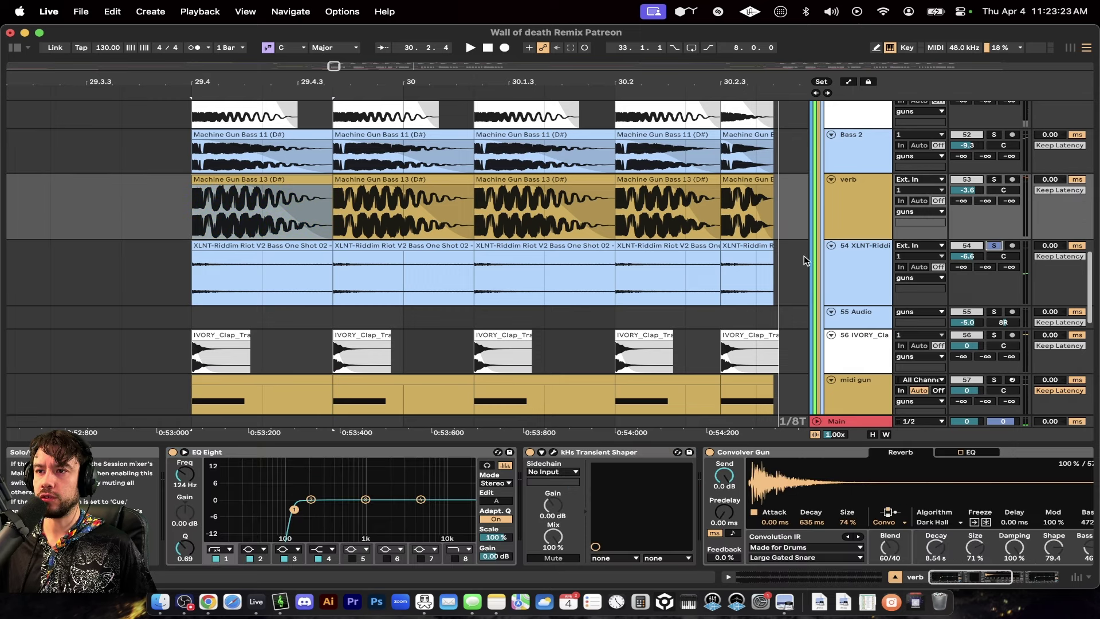
{"action": "left_click", "coordinate": [269, 274]}
{"action": "key", "text": "space"}
{"action": "scroll", "coordinate": [268, 273], "scroll_direction": "up", "scroll_amount": 2}
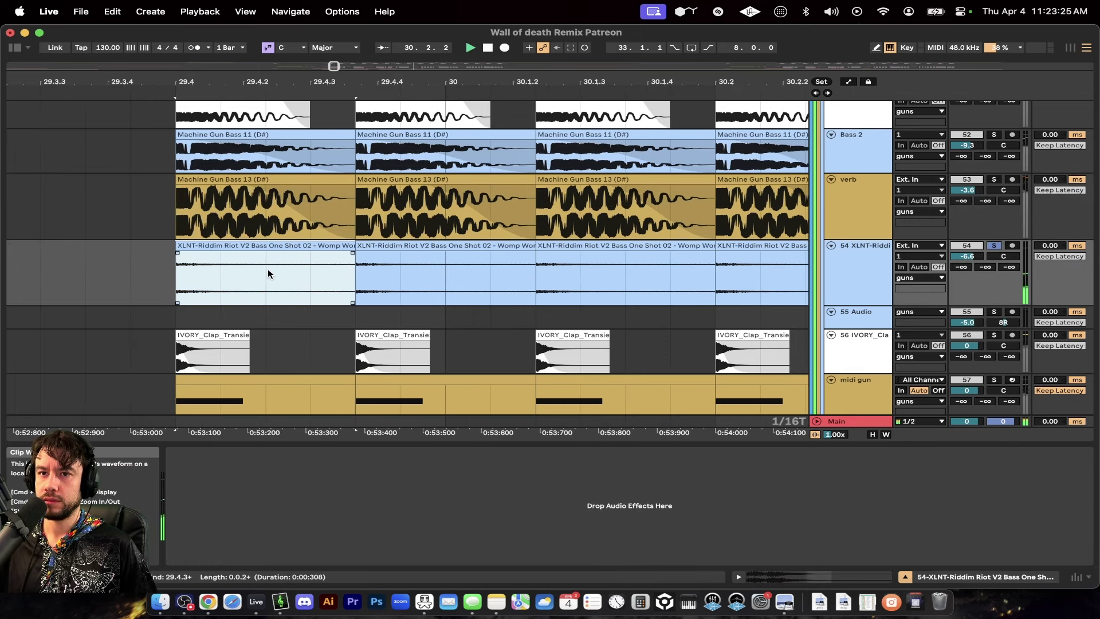
{"action": "scroll", "coordinate": [268, 274], "scroll_direction": "up", "scroll_amount": 2}
{"action": "scroll", "coordinate": [268, 274], "scroll_direction": "down", "scroll_amount": 4}
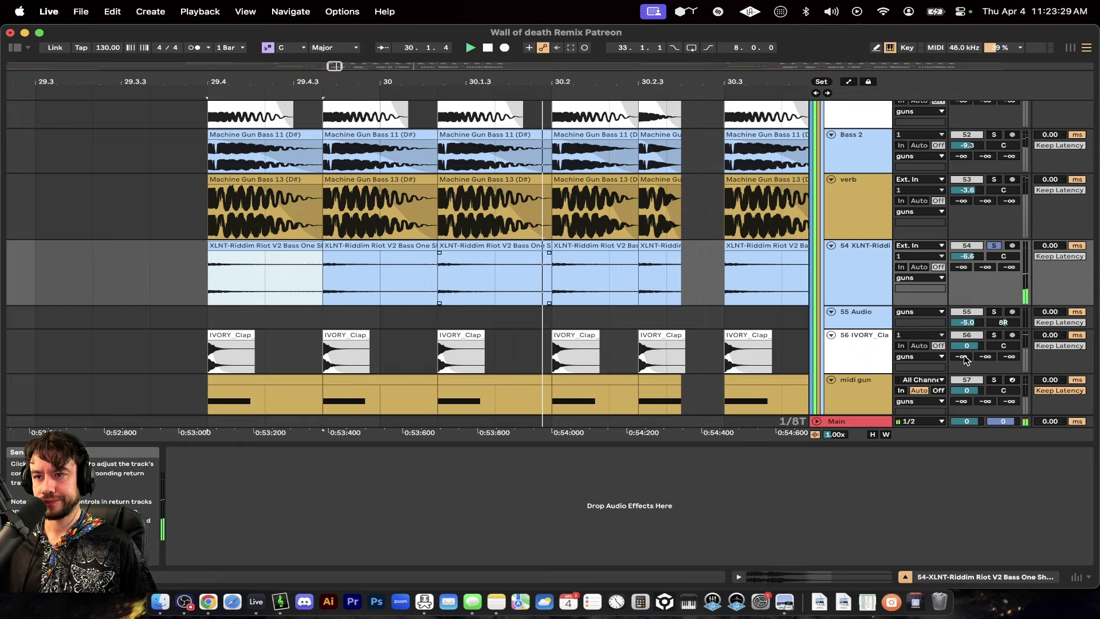
Solo the 56 IVORY_Clap track to hear its transient layer and select its first clip at 29.4
{"action": "left_click", "coordinate": [993, 335]}
{"action": "scroll", "coordinate": [221, 343], "scroll_direction": "up", "scroll_amount": 3}
{"action": "left_click", "coordinate": [246, 335]}
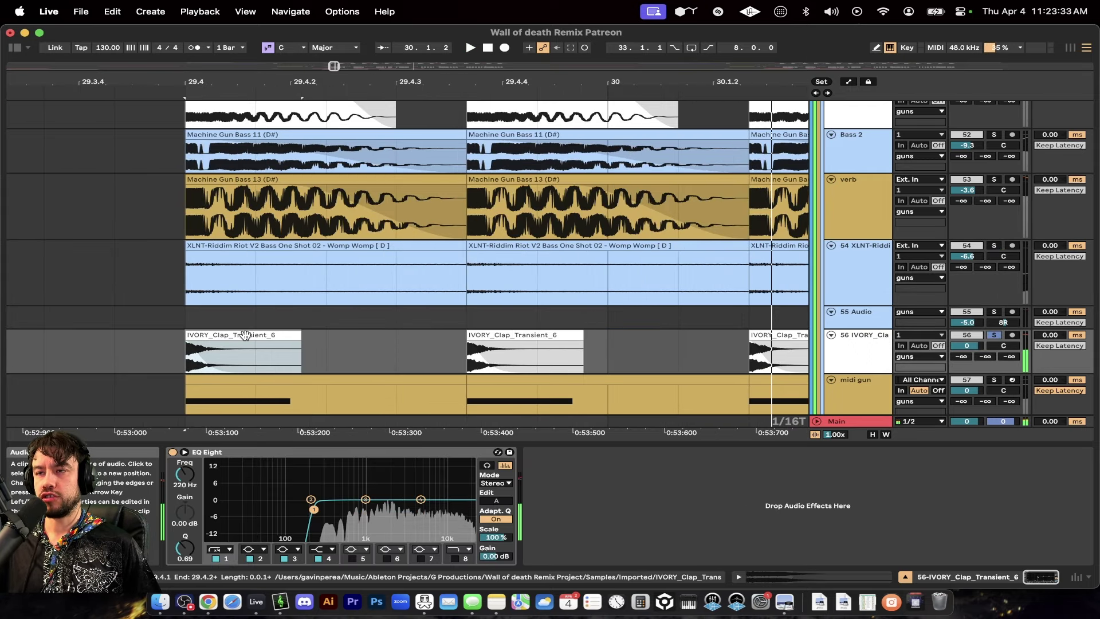
Play the IVORY_Clap_Transient layer from 29.4 on the 56 IVORY_Clap track
{"action": "scroll", "coordinate": [248, 337], "scroll_direction": "down", "scroll_amount": 2}
{"action": "scroll", "coordinate": [204, 354], "scroll_direction": "up", "scroll_amount": 2}
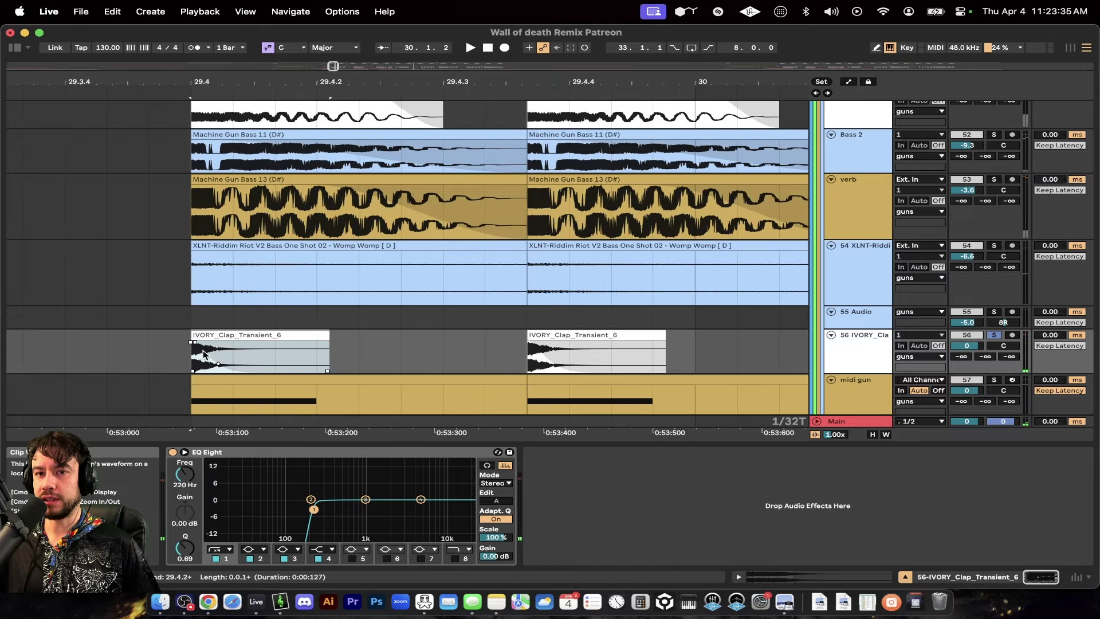
{"action": "left_click_drag", "start_coordinate": [195, 367], "coordinate": [466, 368]}
{"action": "key", "text": "space"}
{"action": "scroll", "coordinate": [467, 367], "scroll_direction": "down", "scroll_amount": 3}
{"action": "scroll", "coordinate": [466, 362], "scroll_direction": "up", "scroll_amount": 5}
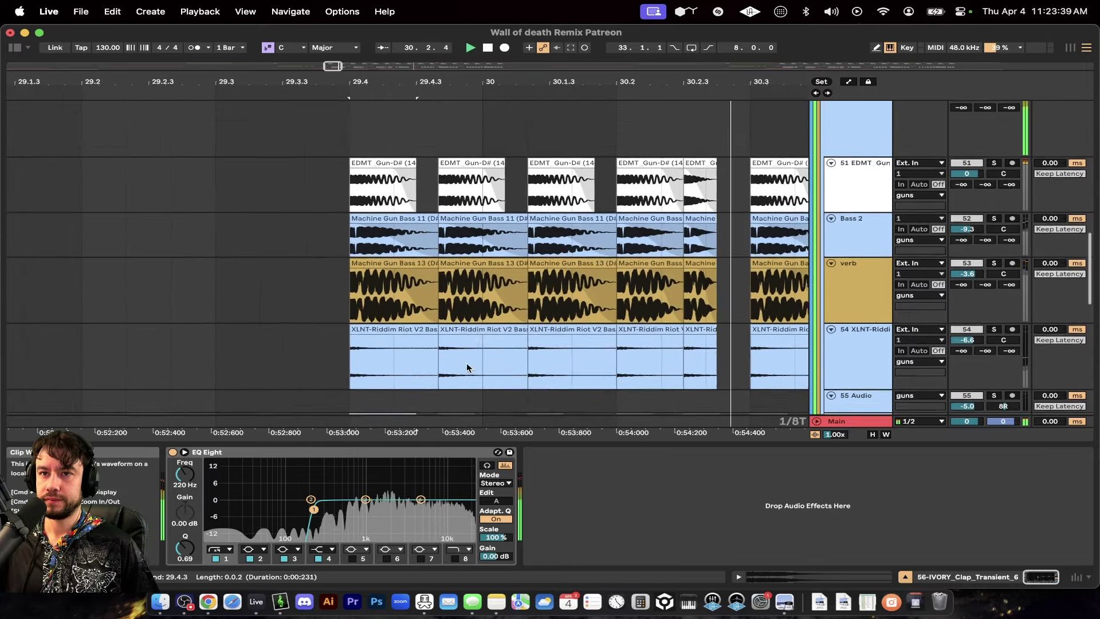
Solo the 51 EDMT_Gun track and play its clips from 29.4
{"action": "left_click", "coordinate": [993, 252]}
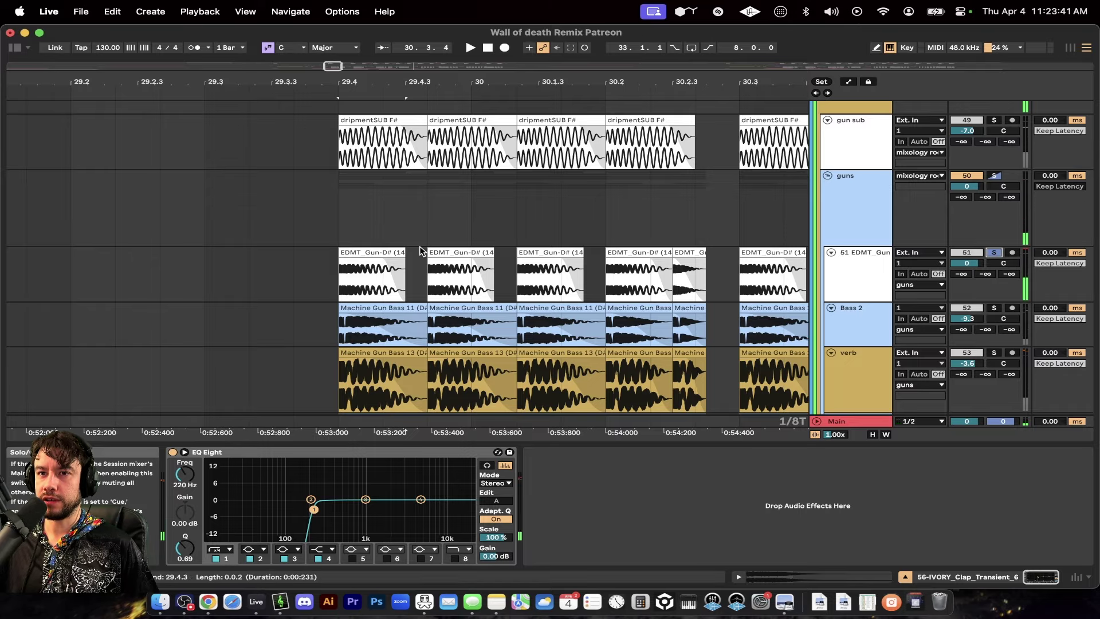
{"action": "left_click", "coordinate": [385, 252]}
{"action": "key", "text": "space"}
{"action": "scroll", "coordinate": [415, 283], "scroll_direction": "up", "scroll_amount": 2}
{"action": "scroll", "coordinate": [417, 282], "scroll_direction": "right", "scroll_amount": 3}
{"action": "scroll", "coordinate": [417, 283], "scroll_direction": "down", "scroll_amount": 2}
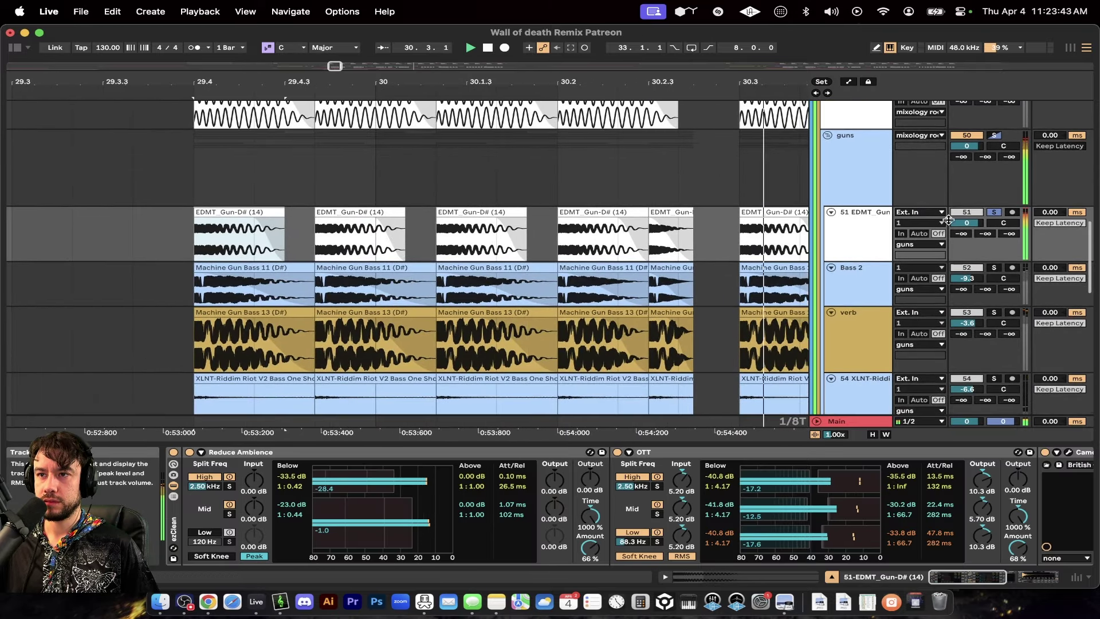
Inspect the EDMT_Gun track's device chain through to the Convolver Gun reverb and replay the layer
{"action": "left_click", "coordinate": [859, 225]}
{"action": "key", "text": "space"}
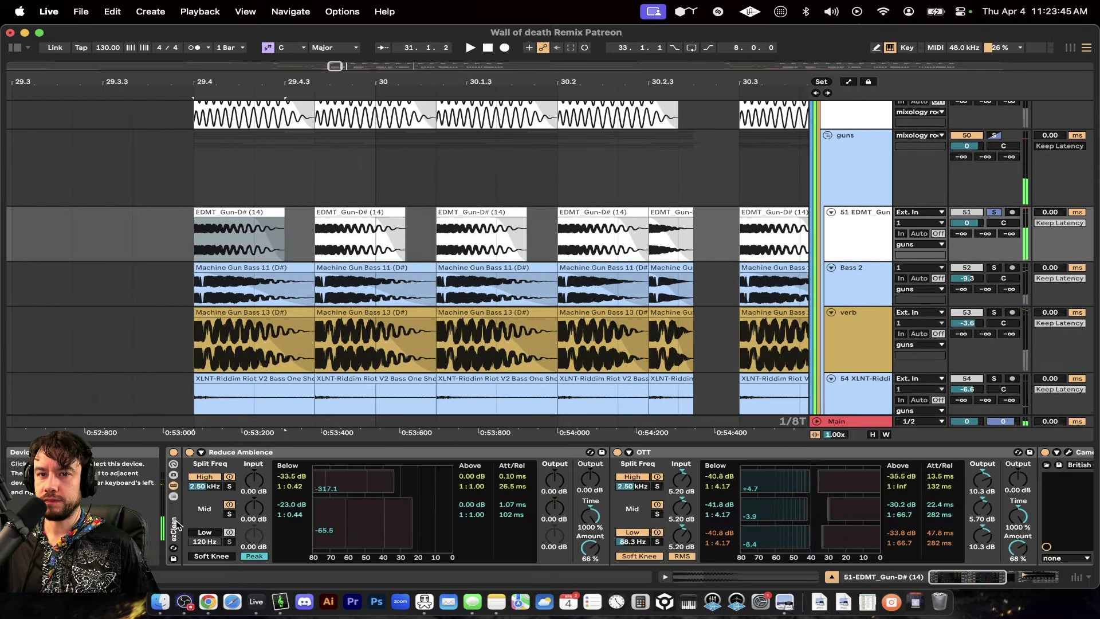
{"action": "scroll", "coordinate": [183, 525], "scroll_direction": "right", "scroll_amount": 10}
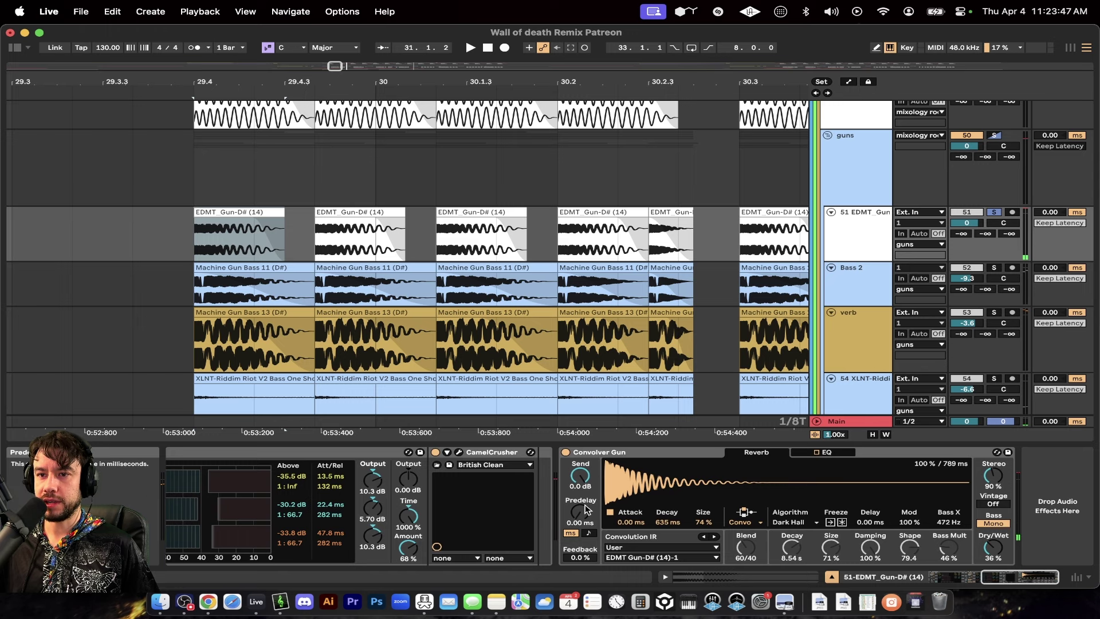
{"action": "key", "text": "space"}
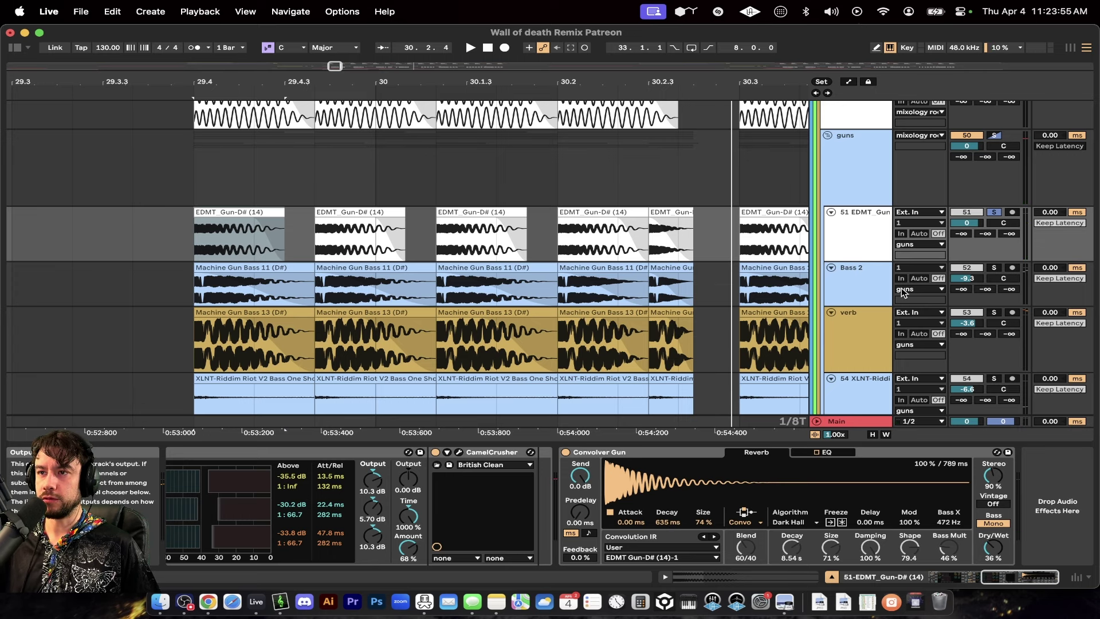
Solo the Bass 2, verb and 54 XLNT-Riddim tracks in turn, playing each from 29.4 and viewing its device chain
{"action": "key", "text": "space"}
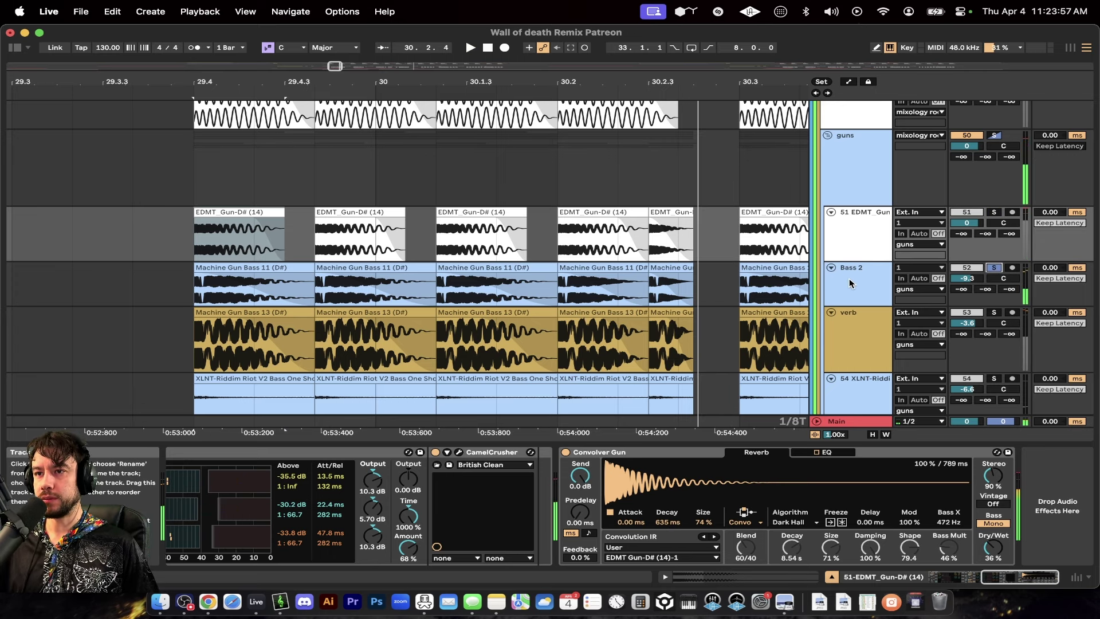
{"action": "left_click", "coordinate": [850, 283]}
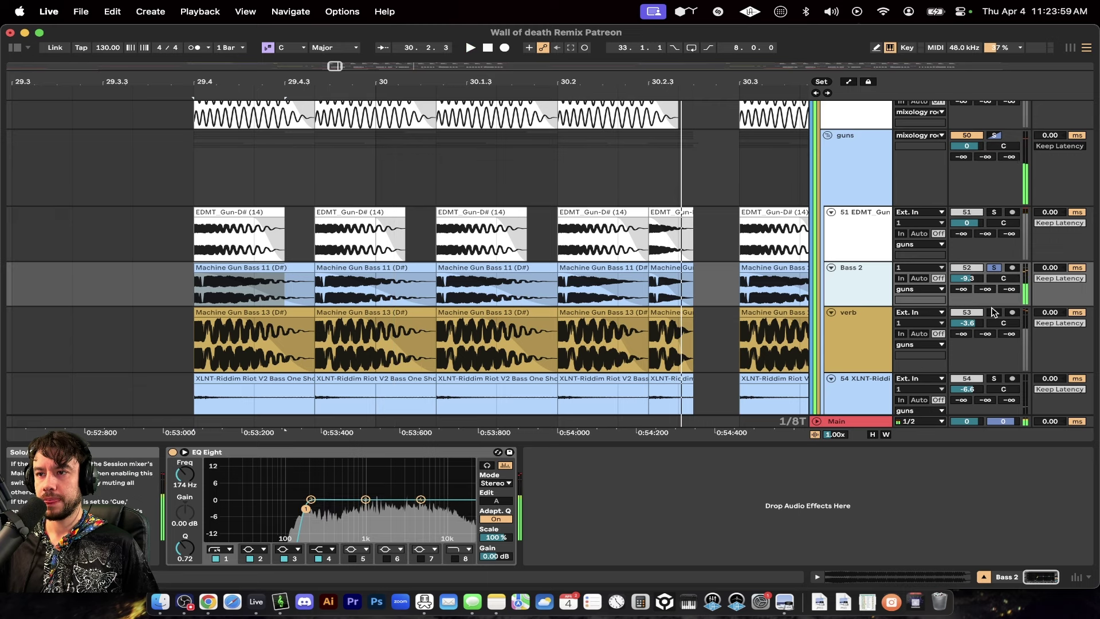
{"action": "left_click", "coordinate": [994, 312]}
{"action": "left_click", "coordinate": [858, 335]}
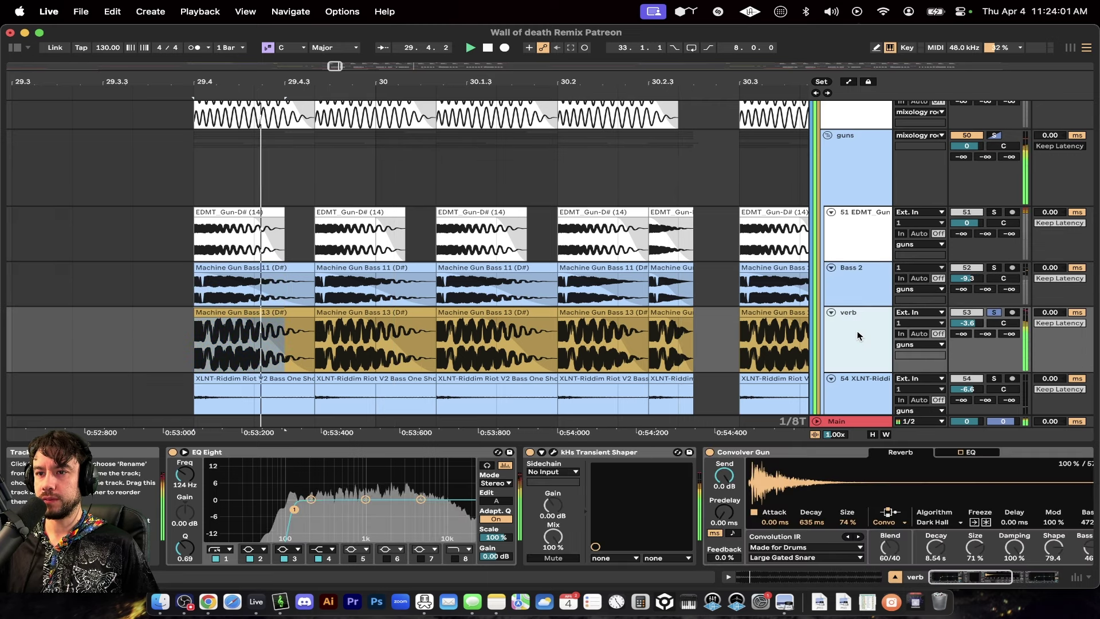
{"action": "scroll", "coordinate": [858, 335], "scroll_direction": "down", "scroll_amount": 2}
{"action": "left_click", "coordinate": [858, 338]}
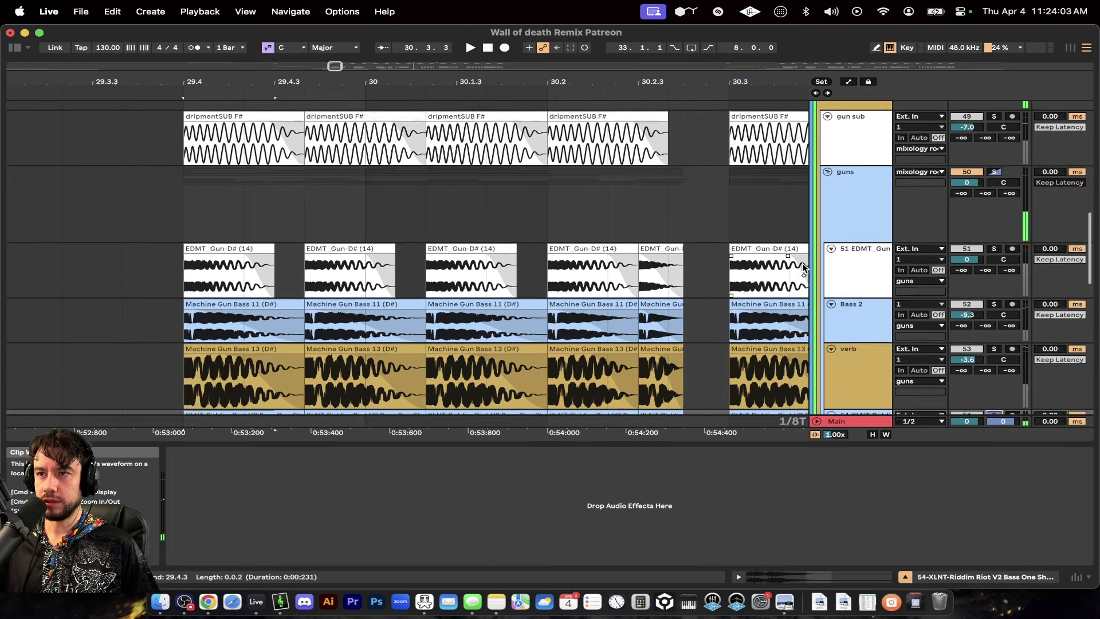
Solo the inner guns group, play all its layers together from 29.4 and view its effects chain, then stop playback
{"action": "scroll", "coordinate": [994, 258], "scroll_direction": "up", "scroll_amount": 3}
{"action": "left_click", "coordinate": [992, 182]}
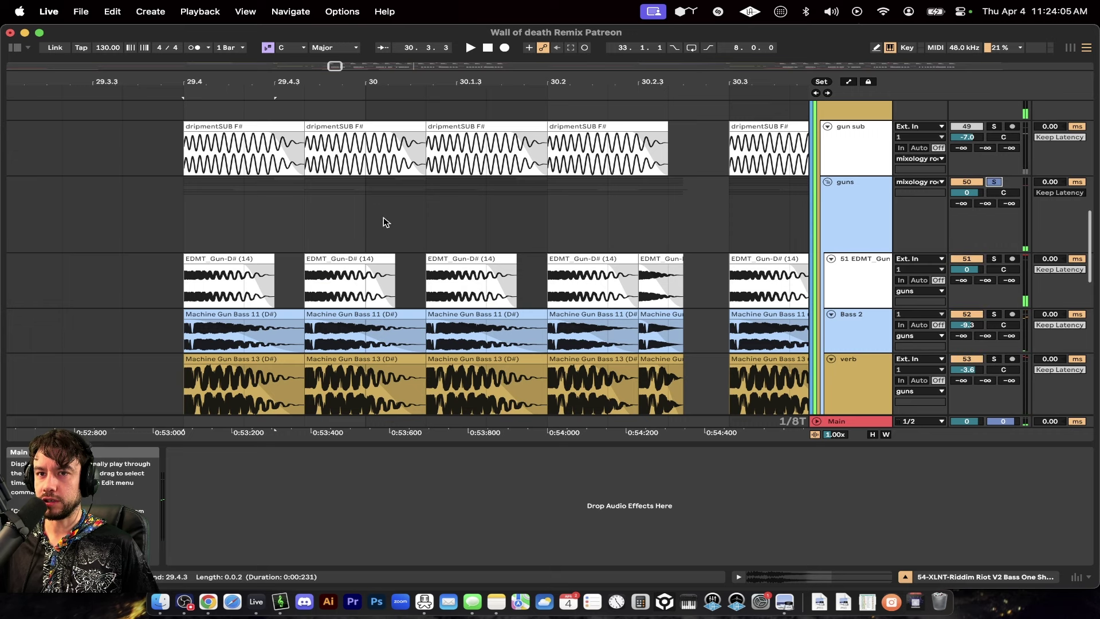
{"action": "key", "text": "space"}
{"action": "left_click", "coordinate": [818, 239]}
{"action": "left_click", "coordinate": [818, 240]}
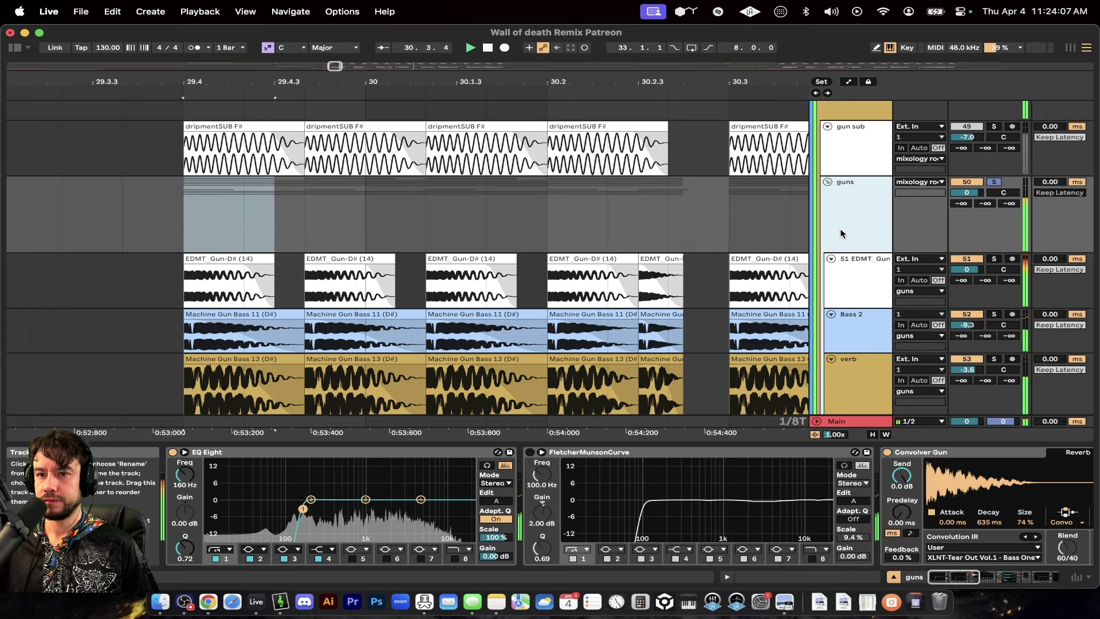
{"action": "key", "text": "space"}
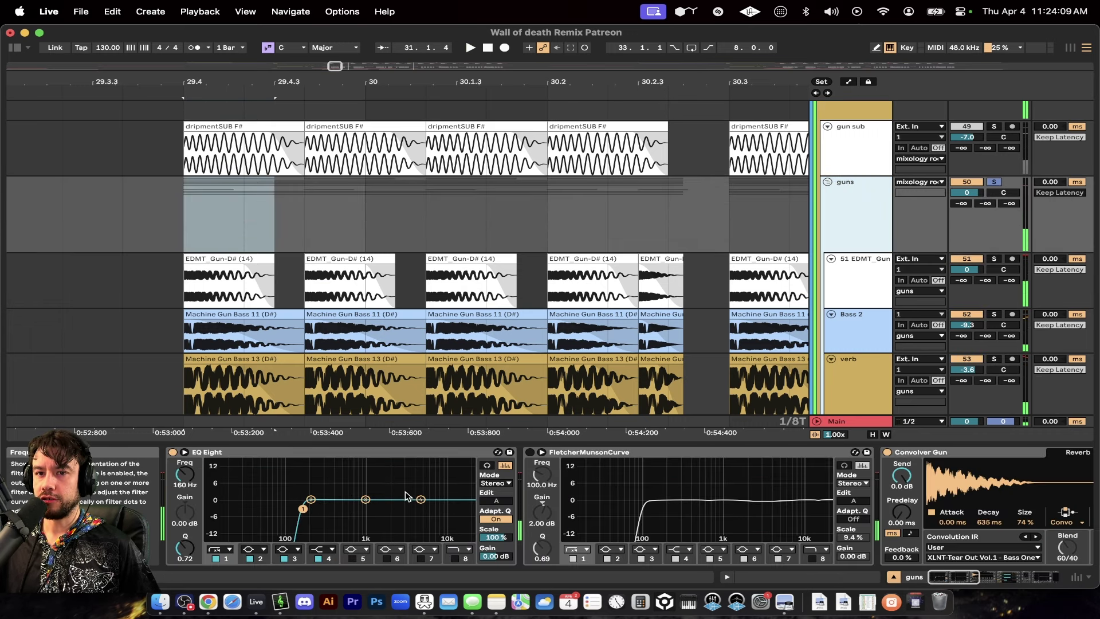
Inspect the Convolver Gun reverb and the Multiband Dynamics settings in the guns group's effects chain
{"action": "scroll", "coordinate": [344, 487], "scroll_direction": "right", "scroll_amount": 10}
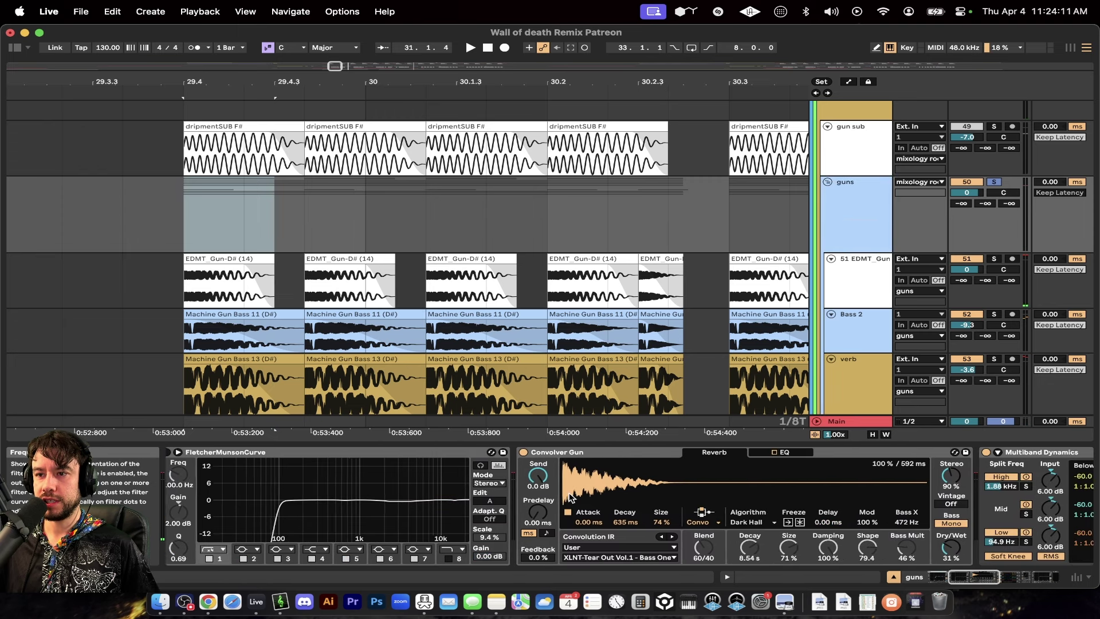
{"action": "left_click", "coordinate": [430, 458]}
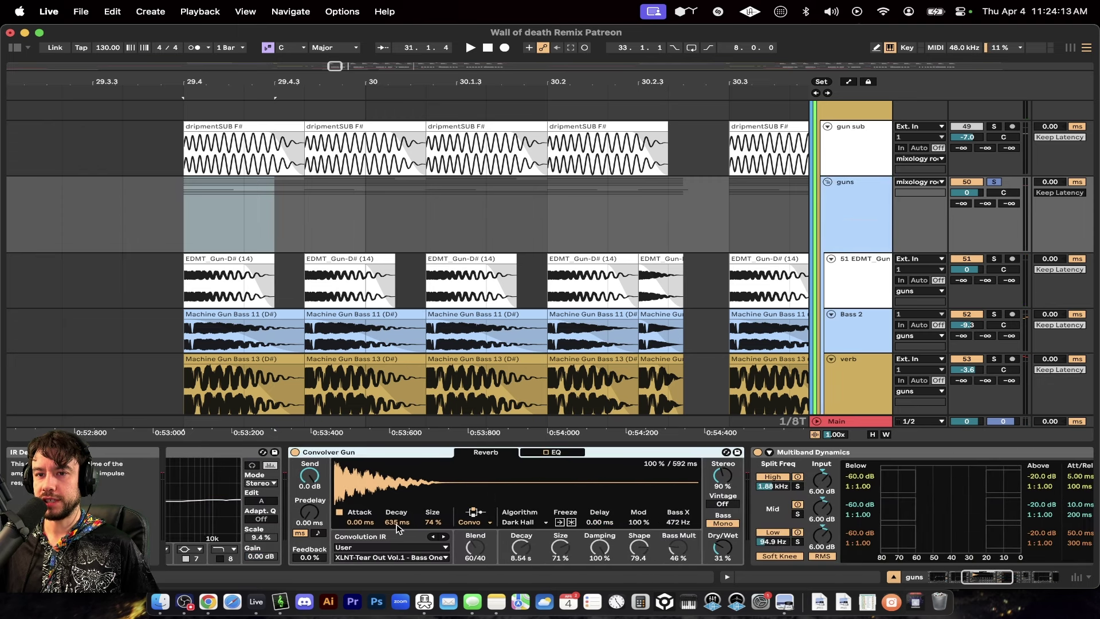
{"action": "scroll", "coordinate": [397, 526], "scroll_direction": "right", "scroll_amount": 10}
{"action": "left_click", "coordinate": [565, 452]}
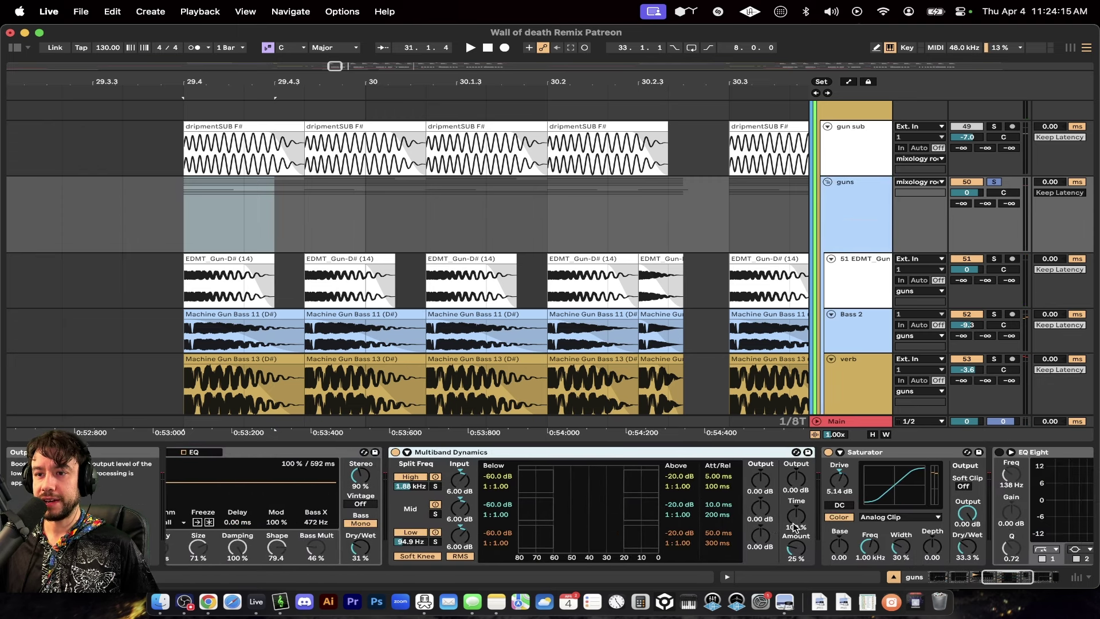
{"action": "scroll", "coordinate": [794, 526], "scroll_direction": "right", "scroll_amount": 5}
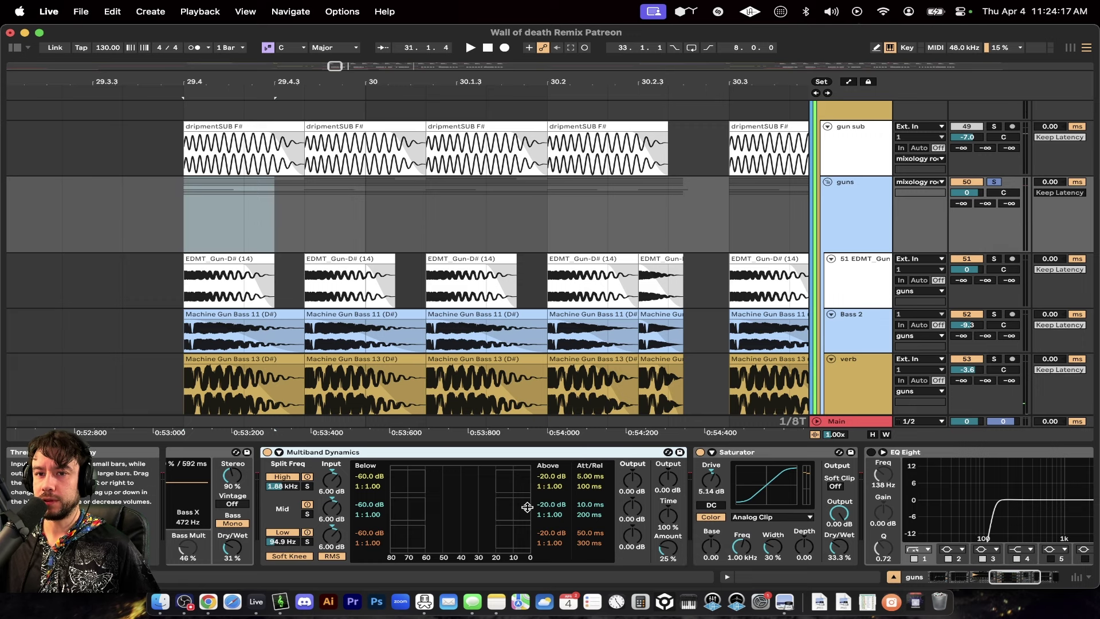
Inspect the guns group's Saturator and its Dry/Wet amount, then view the JST Clip plug-in window and close it
{"action": "scroll", "coordinate": [601, 521], "scroll_direction": "right", "scroll_amount": 10}
{"action": "left_click", "coordinate": [514, 452]}
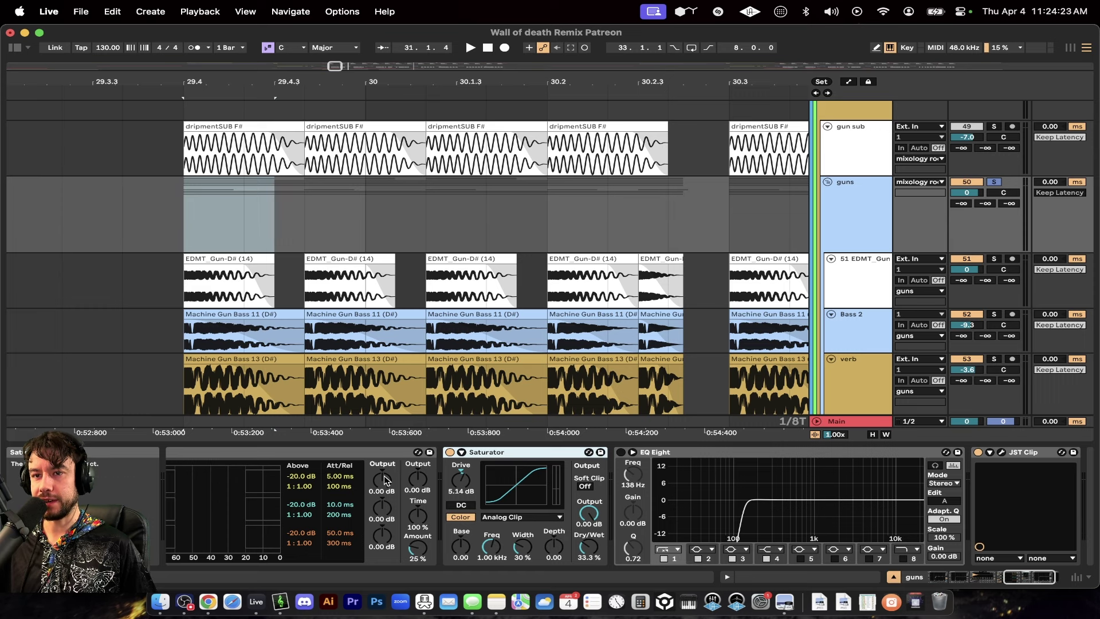
{"action": "left_click", "coordinate": [590, 550]}
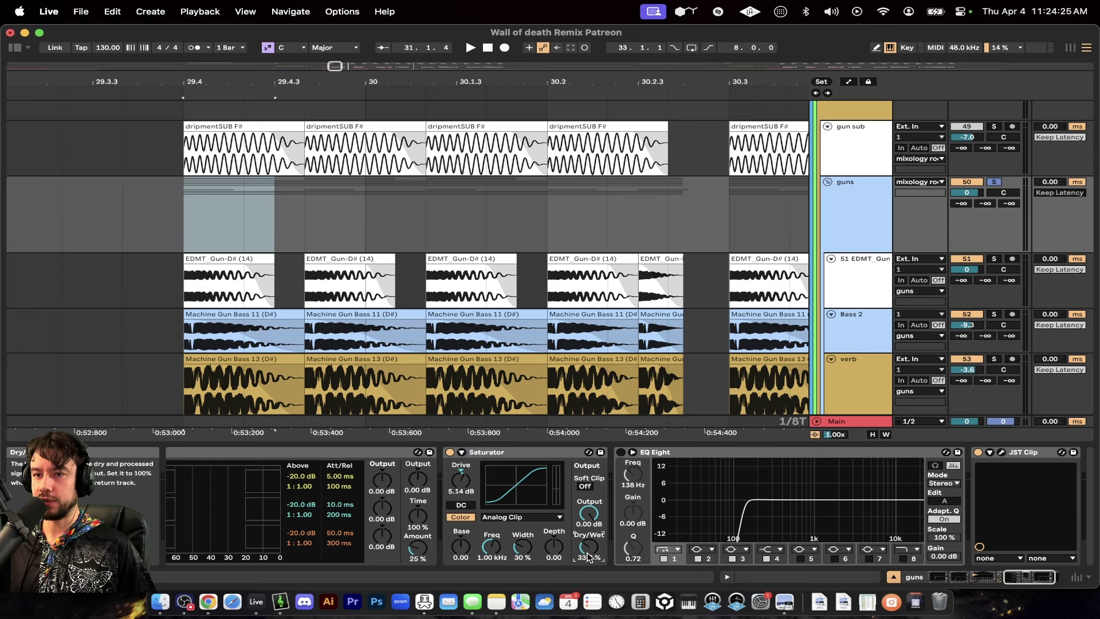
{"action": "scroll", "coordinate": [579, 547], "scroll_direction": "right", "scroll_amount": 3}
{"action": "left_click", "coordinate": [936, 452]}
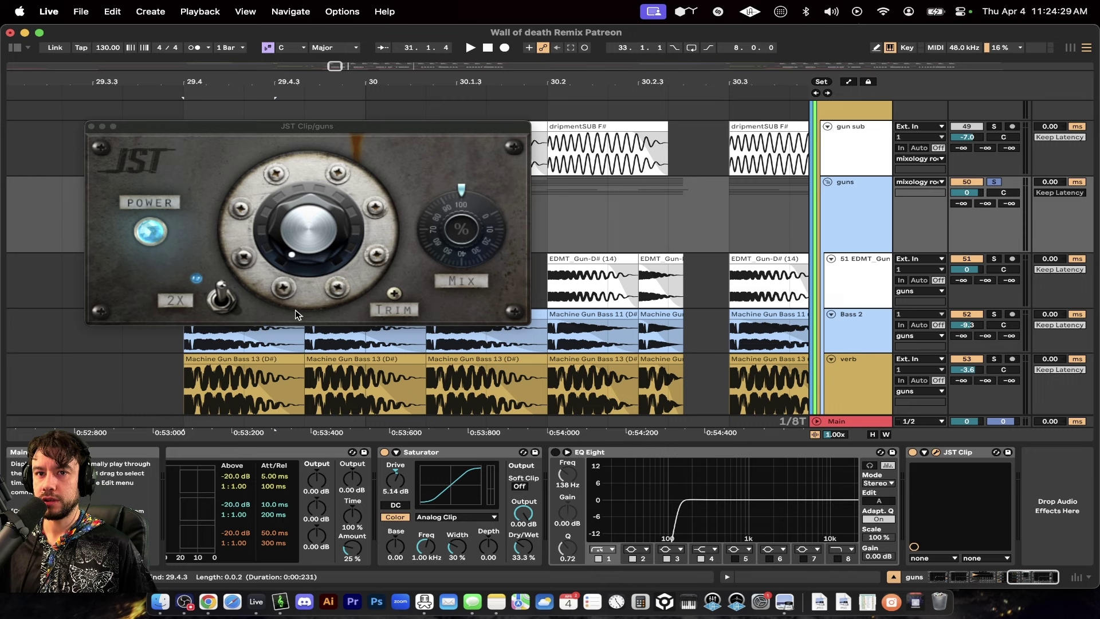
{"action": "left_click", "coordinate": [91, 126]}
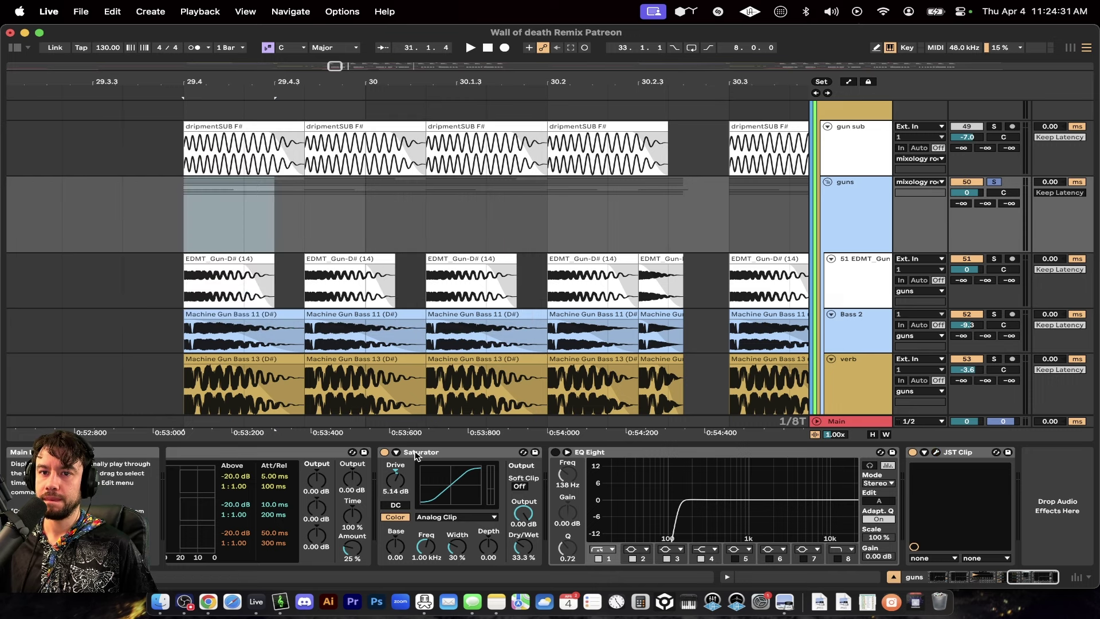
Hide the device chain and set the playback start at 29.3.3 on the inner guns group
{"action": "left_click", "coordinate": [335, 441]}
{"action": "scroll", "coordinate": [336, 444], "scroll_direction": "down", "scroll_amount": 2}
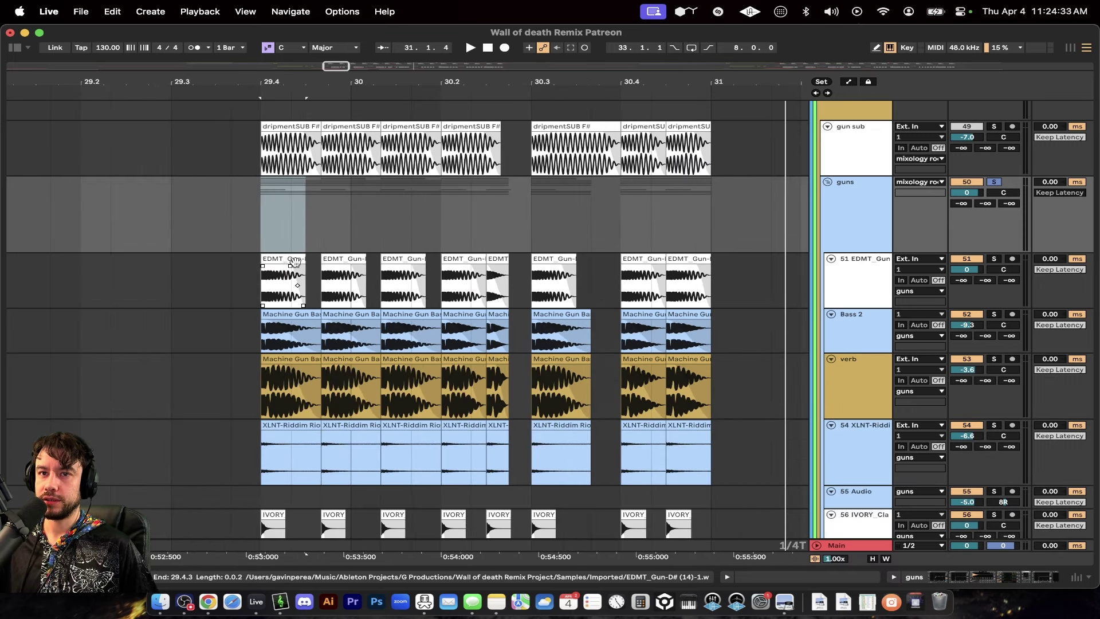
{"action": "left_click", "coordinate": [260, 233]}
{"action": "scroll", "coordinate": [257, 228], "scroll_direction": "up", "scroll_amount": 2}
{"action": "scroll", "coordinate": [257, 229], "scroll_direction": "right", "scroll_amount": 1}
{"action": "left_click", "coordinate": [858, 255]}
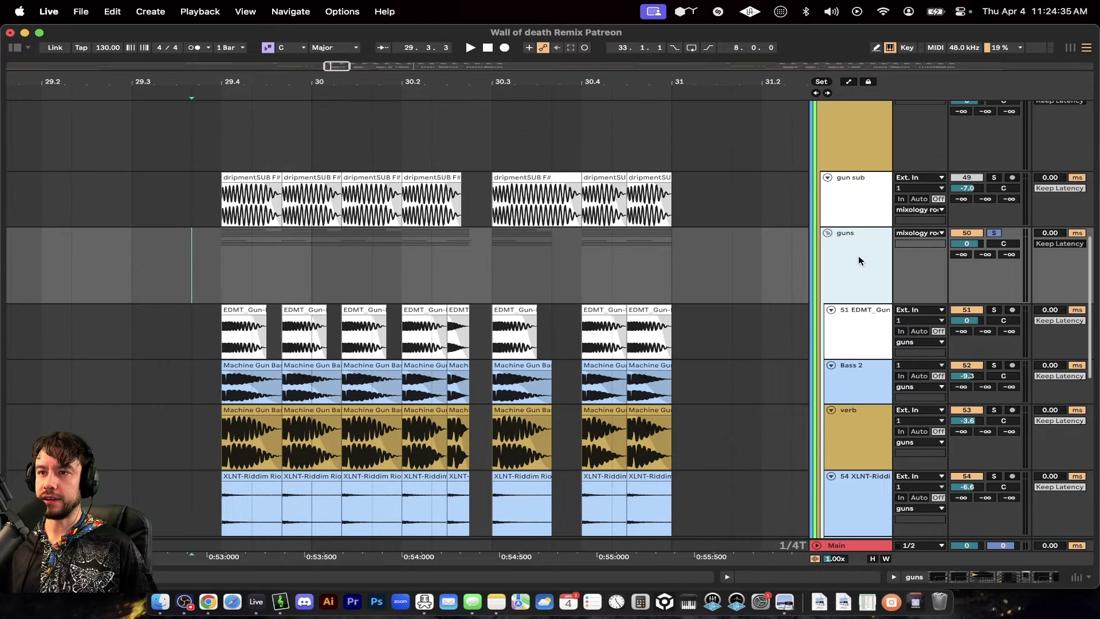
Solo the gun sub track, then switch the solo to the top-level guns group inside LOWS
{"action": "scroll", "coordinate": [752, 346], "scroll_direction": "up", "scroll_amount": 3}
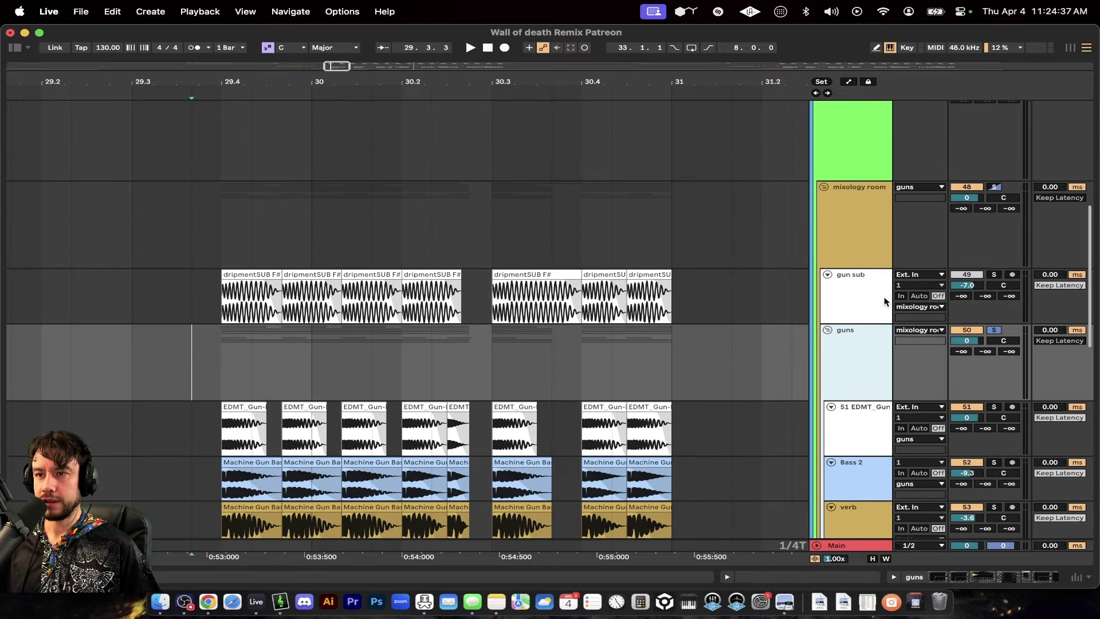
{"action": "left_click", "coordinate": [870, 295]}
{"action": "left_click", "coordinate": [994, 275]}
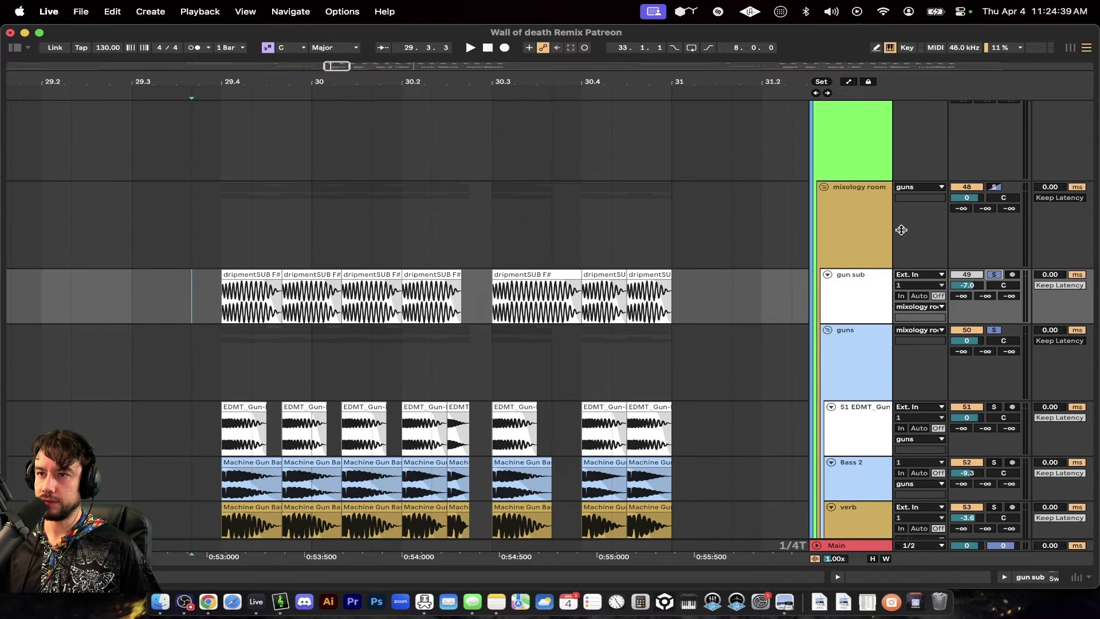
{"action": "scroll", "coordinate": [901, 230], "scroll_direction": "up", "scroll_amount": 3}
{"action": "left_click", "coordinate": [993, 246]}
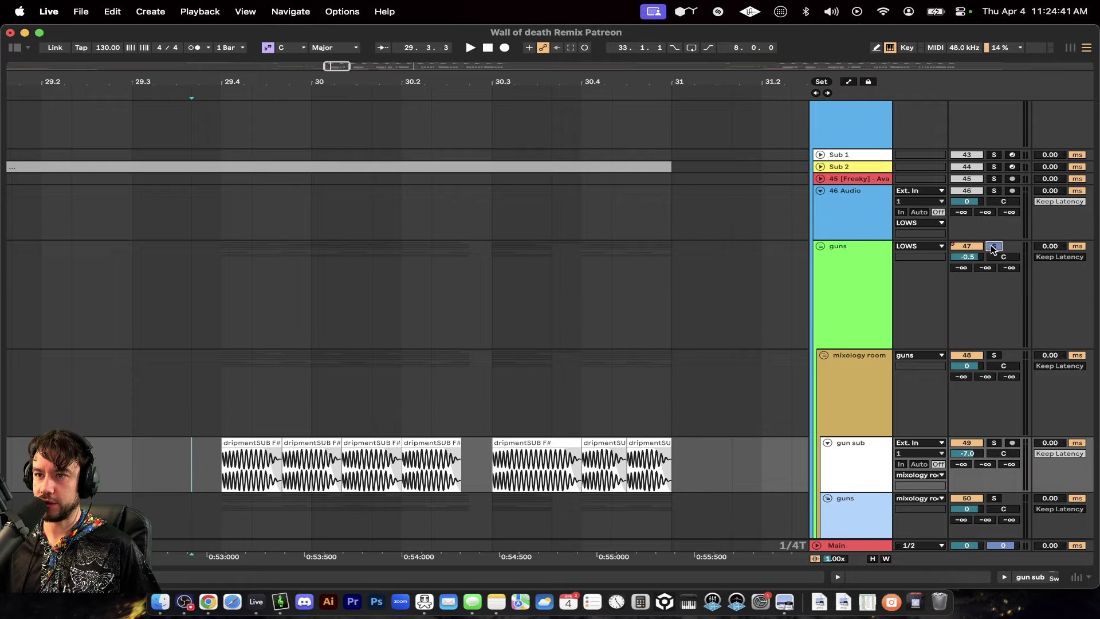
Collapse the top-level guns group and turn off its solo
{"action": "scroll", "coordinate": [824, 314], "scroll_direction": "up", "scroll_amount": 1}
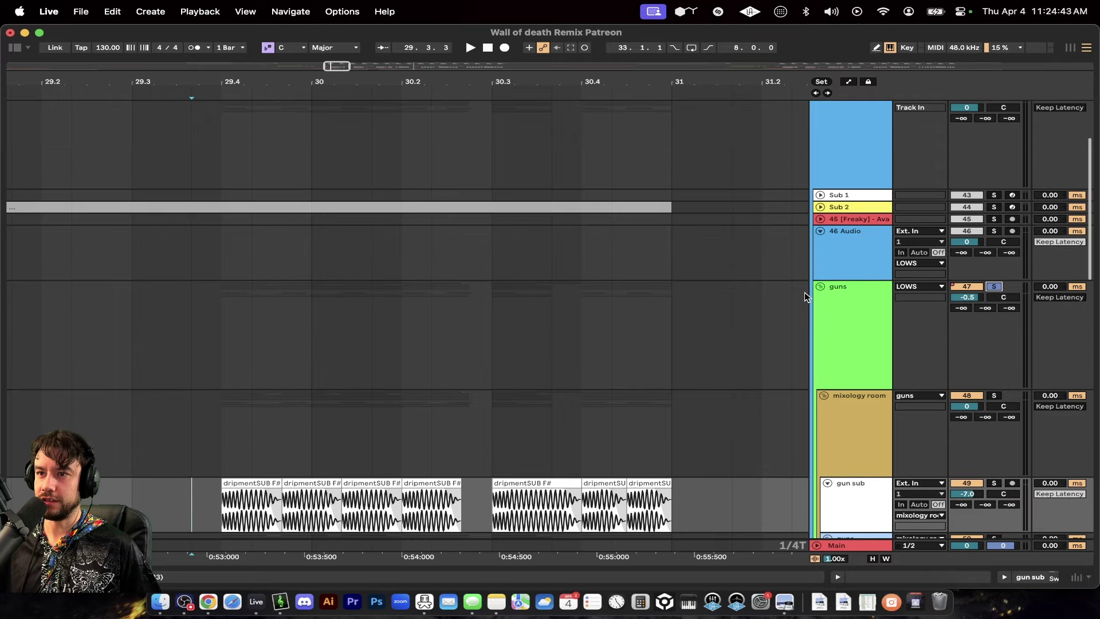
{"action": "left_click", "coordinate": [819, 287]}
{"action": "left_click", "coordinate": [992, 286]}
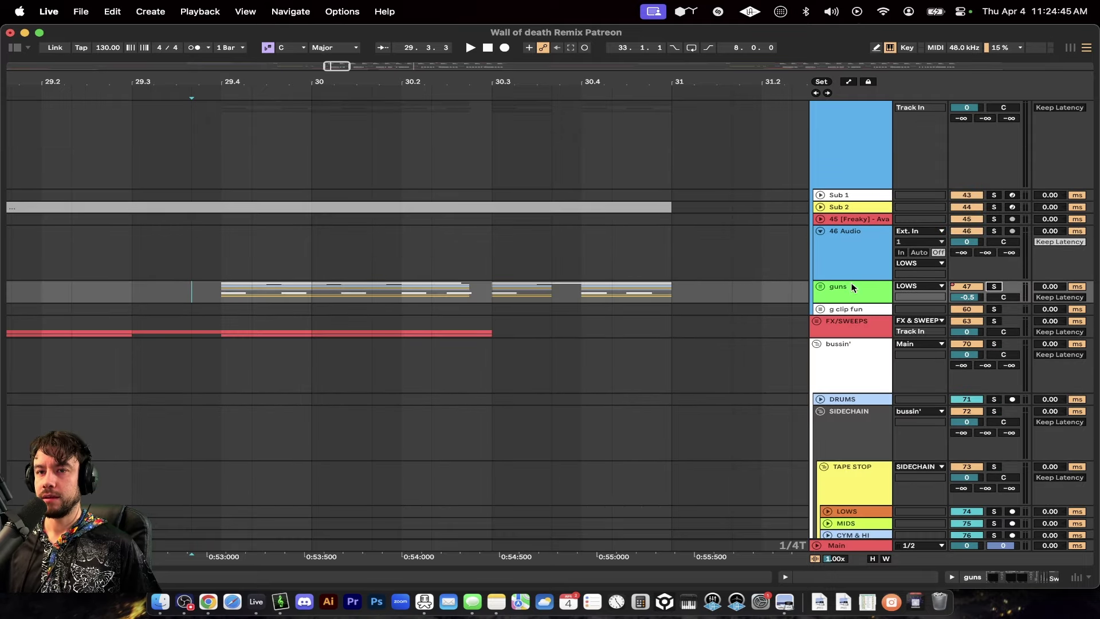
Look over the whole arrangement from the first drop at bar 29 to the second drop at bar 69
{"action": "scroll", "coordinate": [379, 288], "scroll_direction": "up", "scroll_amount": 3}
{"action": "scroll", "coordinate": [379, 288], "scroll_direction": "right", "scroll_amount": 4}
{"action": "scroll", "coordinate": [378, 287], "scroll_direction": "down", "scroll_amount": 3}
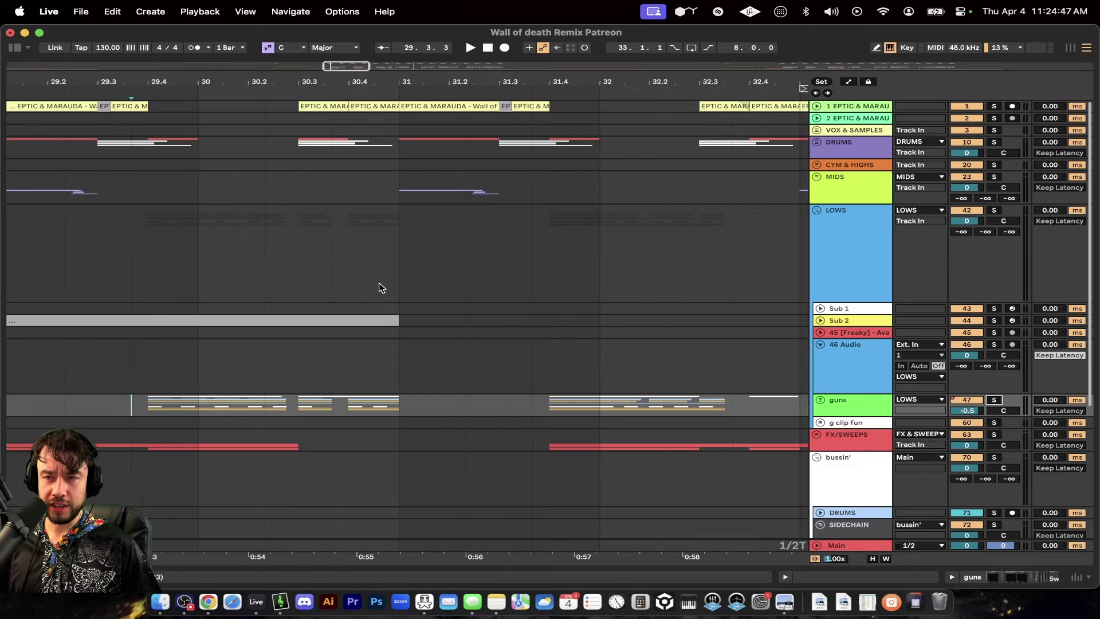
{"action": "scroll", "coordinate": [379, 288], "scroll_direction": "down", "scroll_amount": 3}
{"action": "scroll", "coordinate": [380, 287], "scroll_direction": "right", "scroll_amount": 5}
{"action": "scroll", "coordinate": [380, 287], "scroll_direction": "down", "scroll_amount": 5}
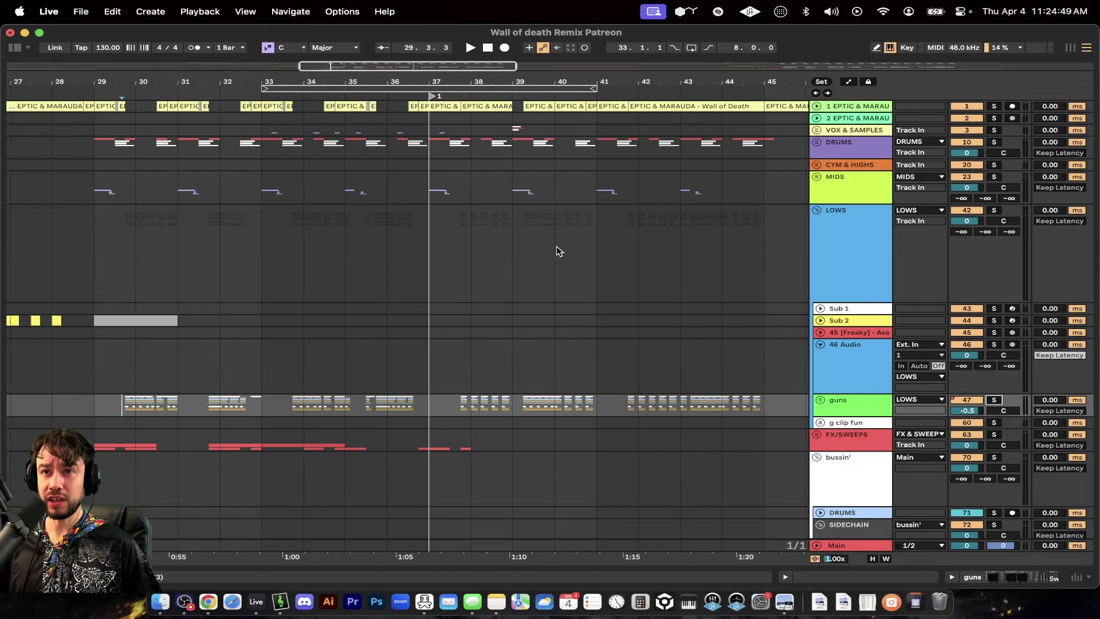
{"action": "scroll", "coordinate": [557, 251], "scroll_direction": "right", "scroll_amount": 8}
{"action": "scroll", "coordinate": [557, 251], "scroll_direction": "down", "scroll_amount": 5}
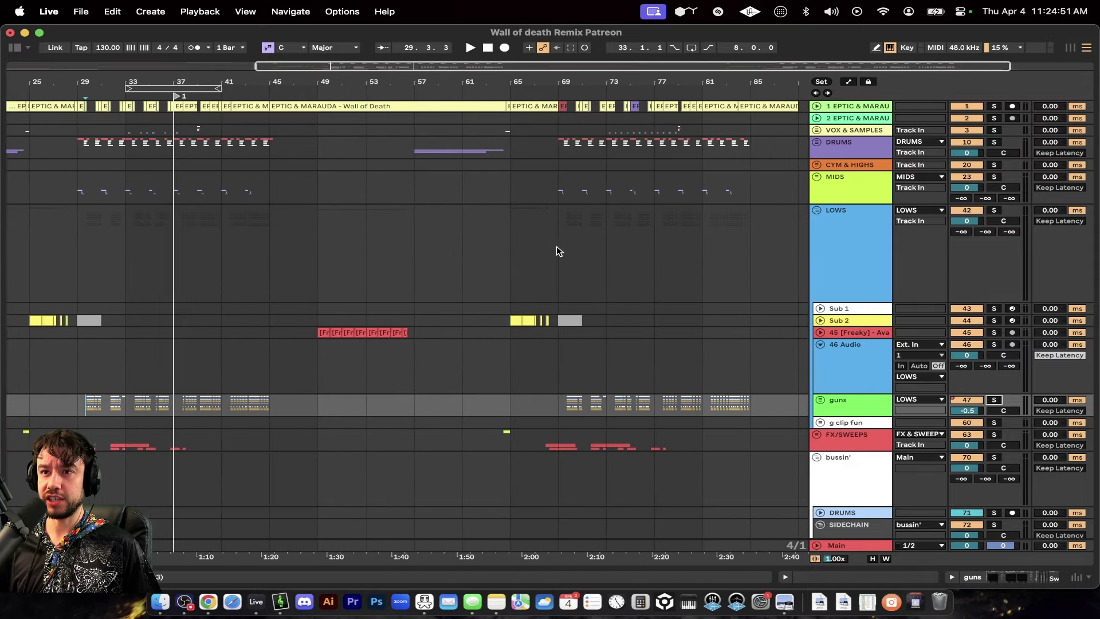
{"action": "scroll", "coordinate": [557, 250], "scroll_direction": "right", "scroll_amount": 3}
Unfold all tracks and look through the second drop's layers up to the EPTIC & MARAUDA reference track
{"action": "key", "text": "alt+u"}
{"action": "scroll", "coordinate": [481, 405], "scroll_direction": "down", "scroll_amount": 10}
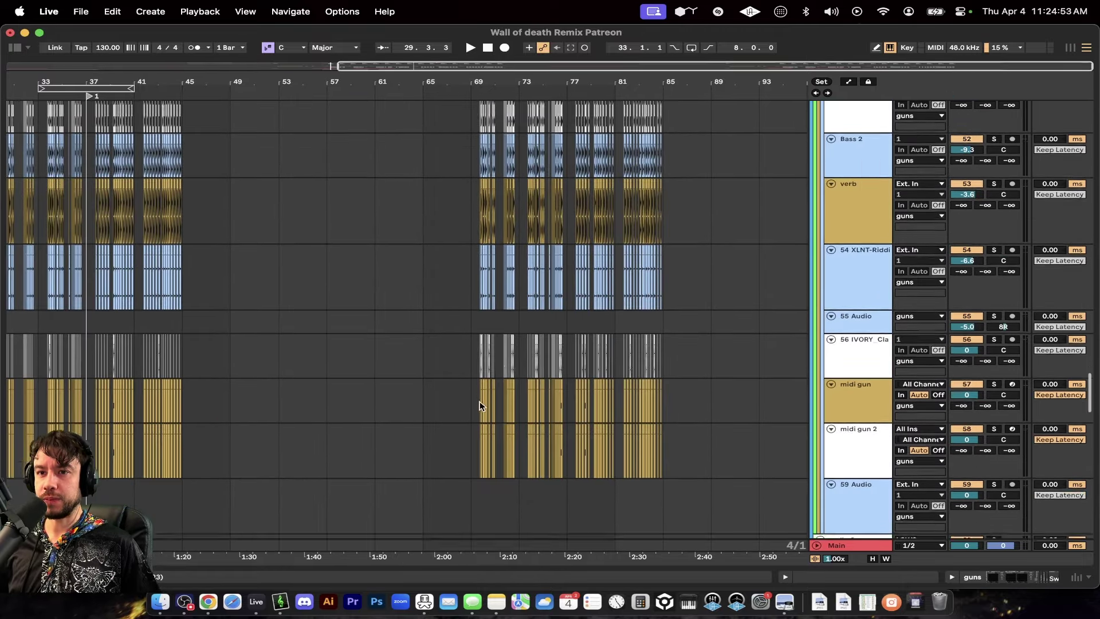
{"action": "scroll", "coordinate": [498, 347], "scroll_direction": "up", "scroll_amount": 8}
{"action": "scroll", "coordinate": [497, 347], "scroll_direction": "up", "scroll_amount": 3}
{"action": "scroll", "coordinate": [300, 285], "scroll_direction": "down", "scroll_amount": 3}
{"action": "scroll", "coordinate": [301, 285], "scroll_direction": "up", "scroll_amount": 20}
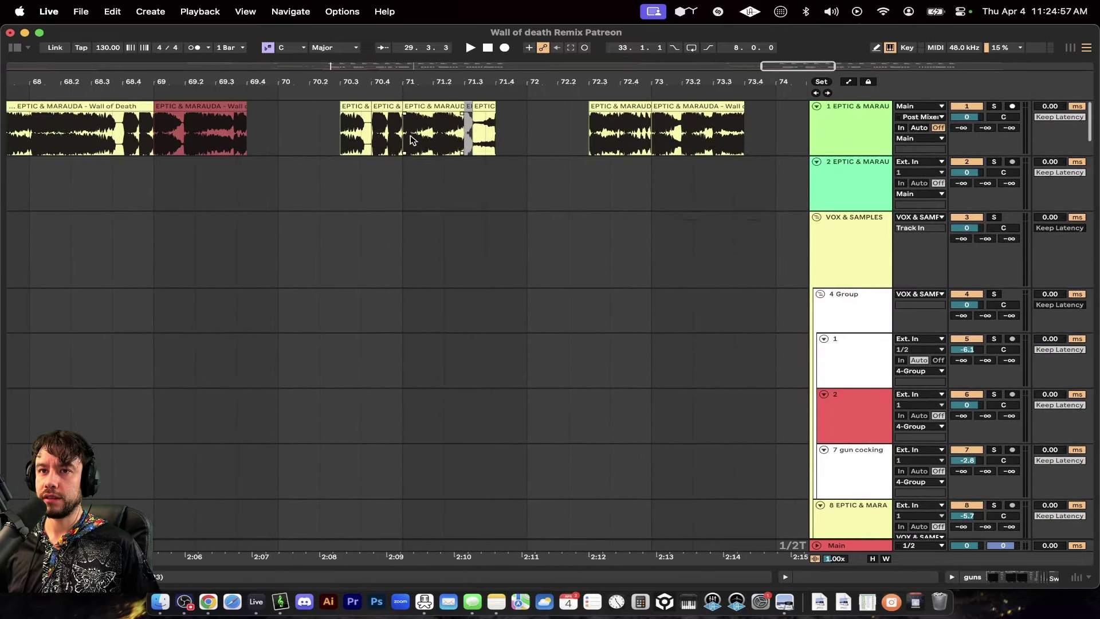
Select the red EPTIC & MARAUDA - Wall of Death clip at bar 69 on the first track
{"action": "key", "text": "plus"}
{"action": "key", "text": "plus"}
{"action": "left_click", "coordinate": [238, 111]}
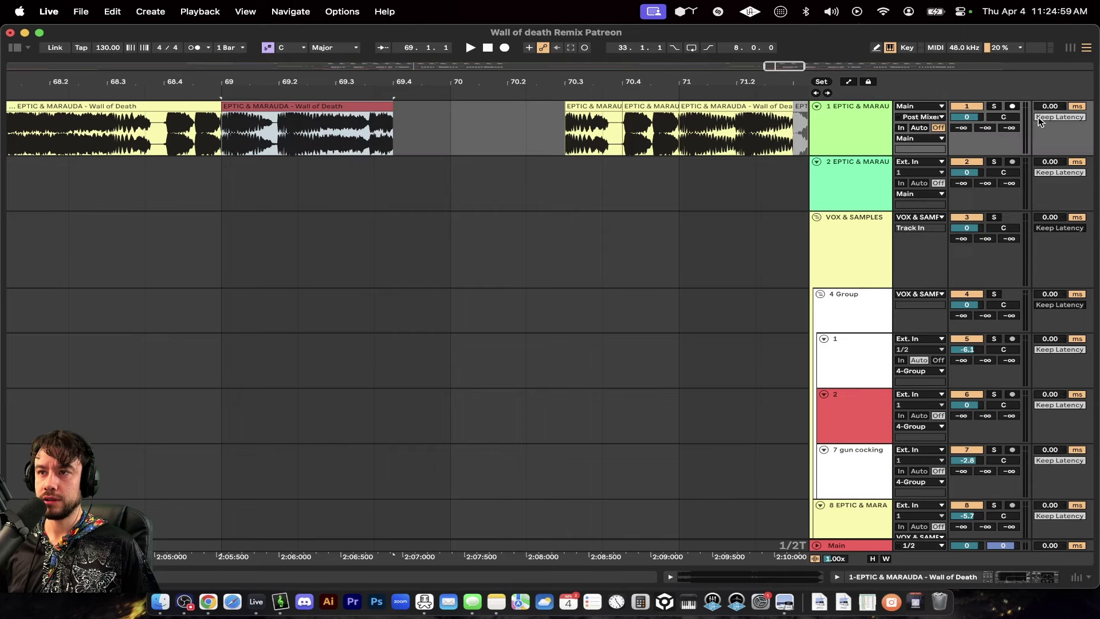
Solo the first EPTIC & MARAUDA reference track and play its red clip from bar 69
{"action": "left_click", "coordinate": [994, 106]}
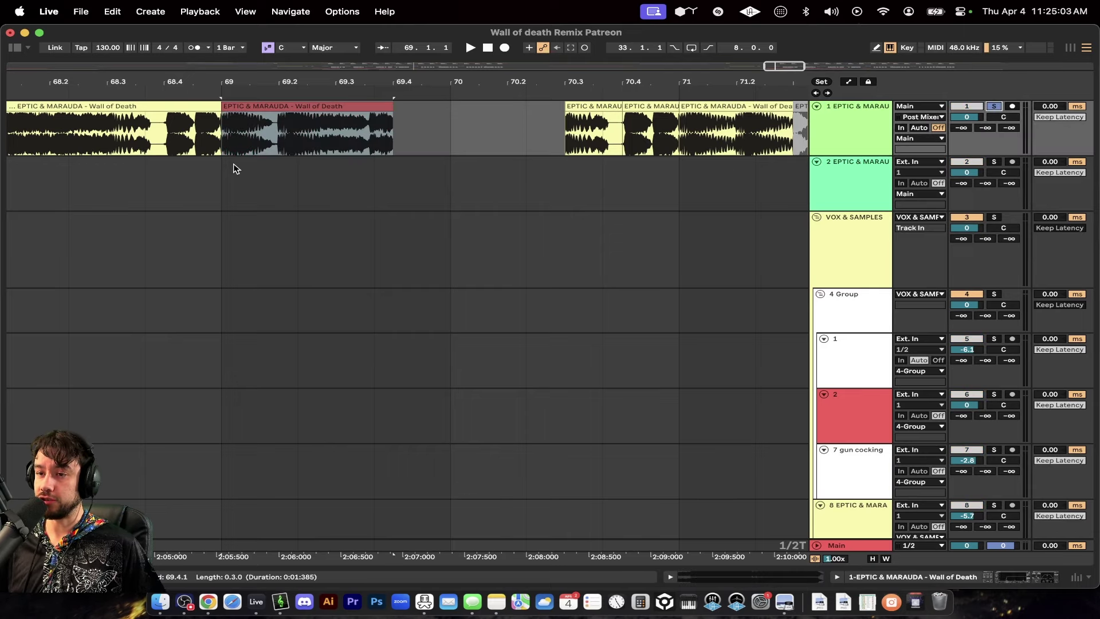
{"action": "key", "text": "minus"}
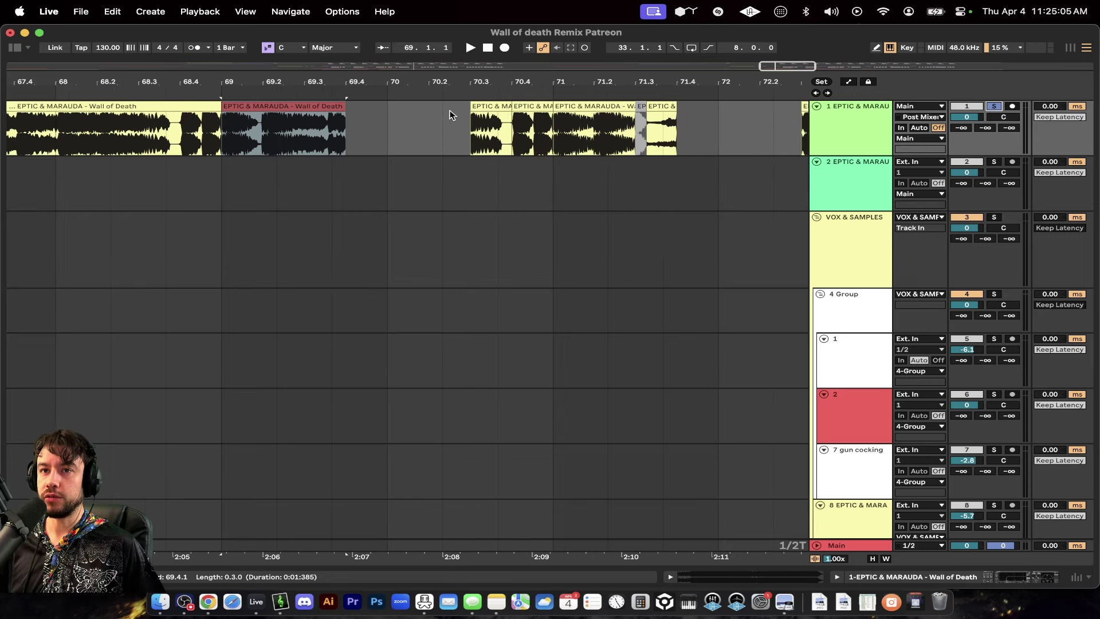
{"action": "key", "text": "space"}
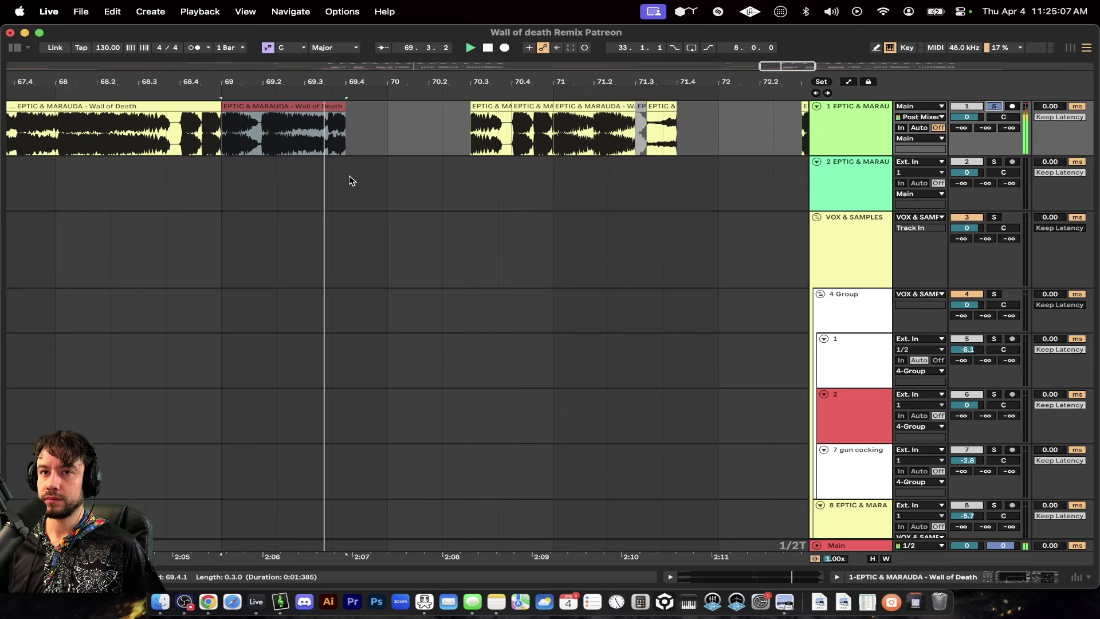
Select the reference track's stretch from about 69.2.2 to bar 70 and play it
{"action": "left_click_drag", "start_coordinate": [278, 133], "coordinate": [393, 132]}
{"action": "scroll", "coordinate": [302, 139], "scroll_direction": "up", "scroll_amount": 3}
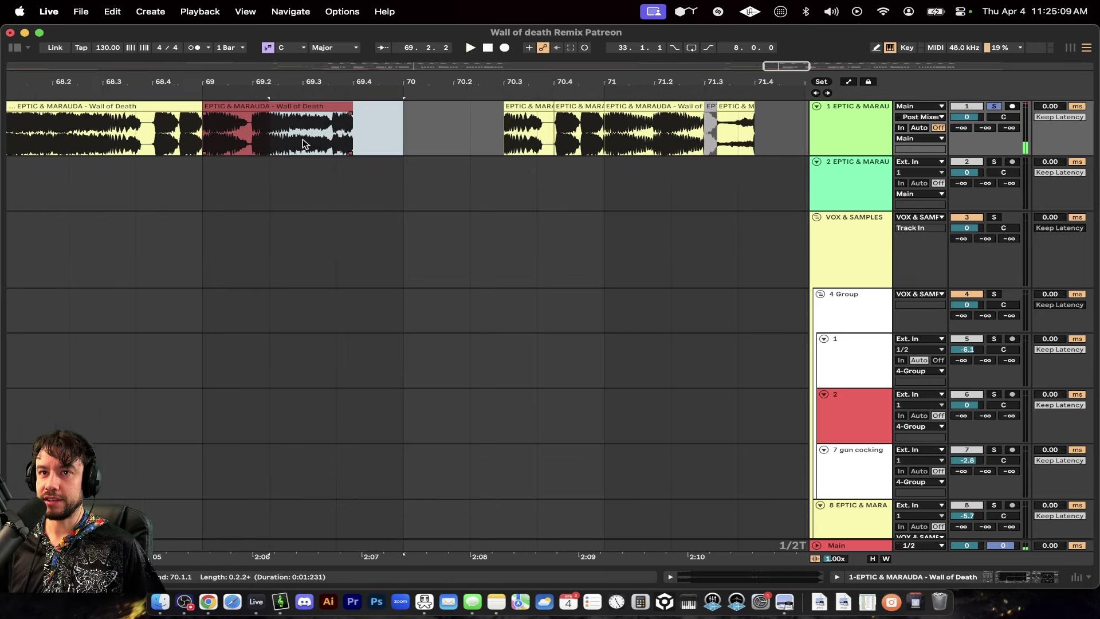
{"action": "key", "text": "space"}
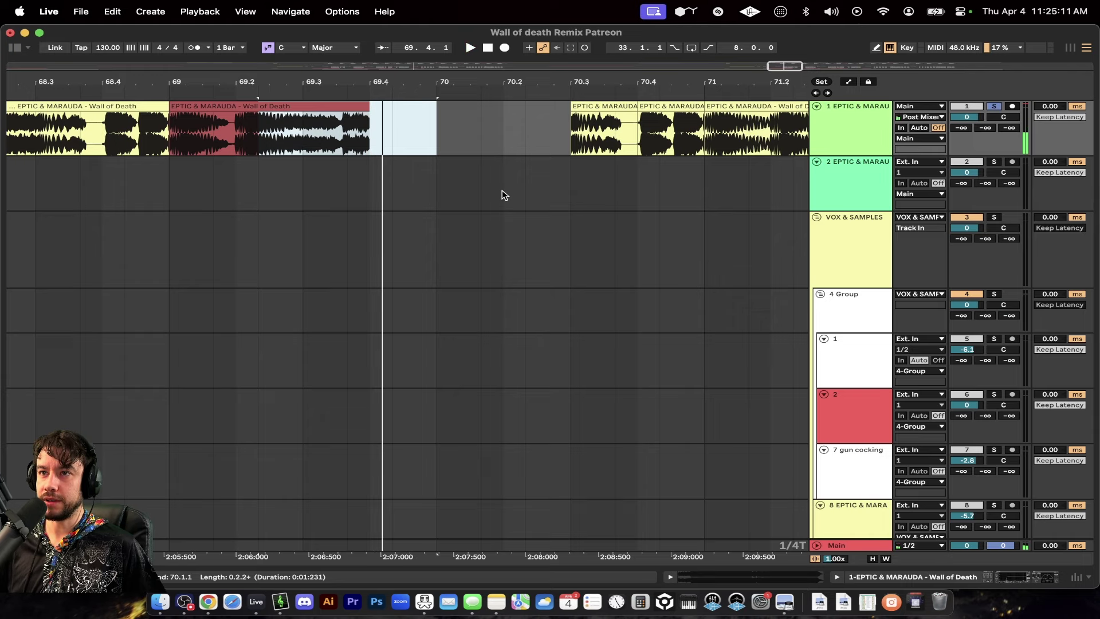
Select the short reference clip at 70.4 and turn off the reference track's solo
{"action": "scroll", "coordinate": [502, 190], "scroll_direction": "down", "scroll_amount": 3}
{"action": "scroll", "coordinate": [622, 146], "scroll_direction": "right", "scroll_amount": 2}
{"action": "left_click", "coordinate": [527, 108]}
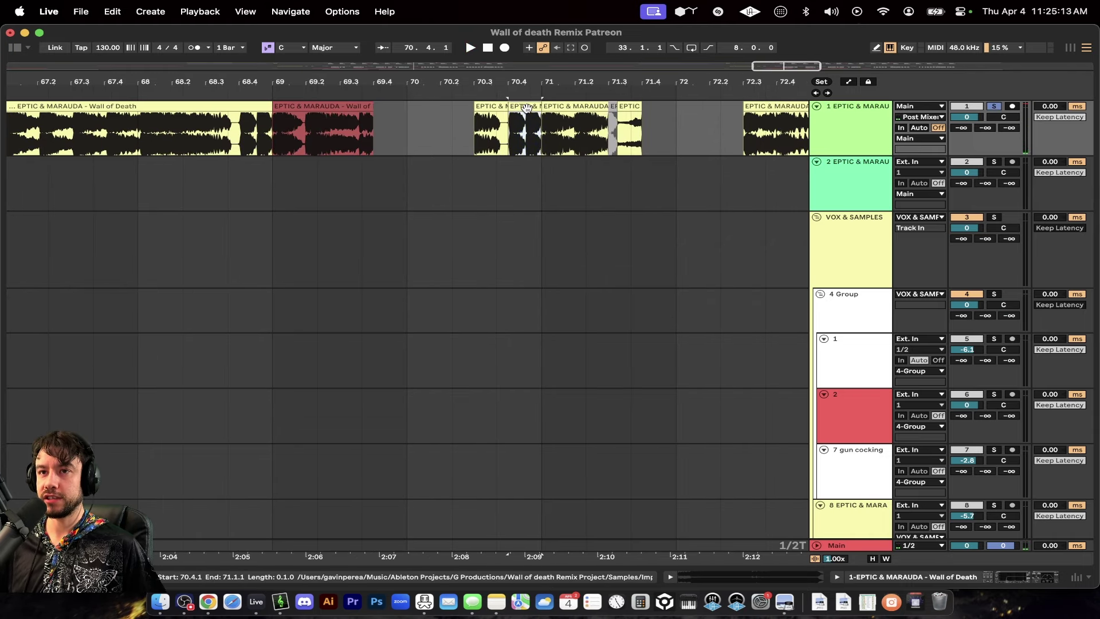
{"action": "key", "text": "minus"}
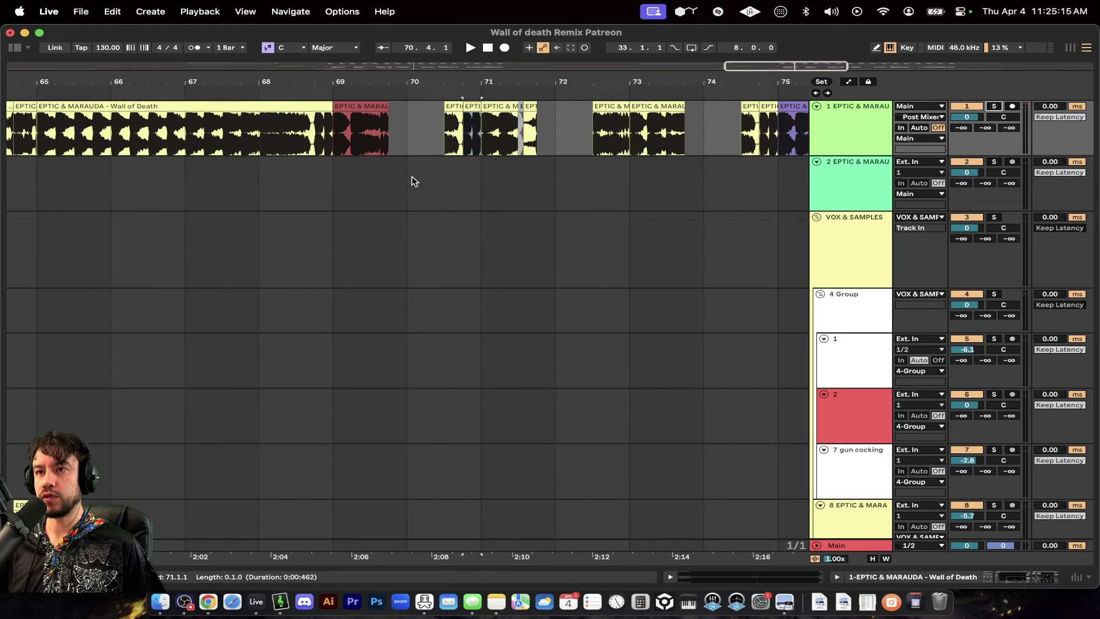
Look through the second drop's tracks from the drums and lows down to the layers inside the guns group
{"action": "key", "text": "minus"}
{"action": "scroll", "coordinate": [330, 167], "scroll_direction": "down", "scroll_amount": 15}
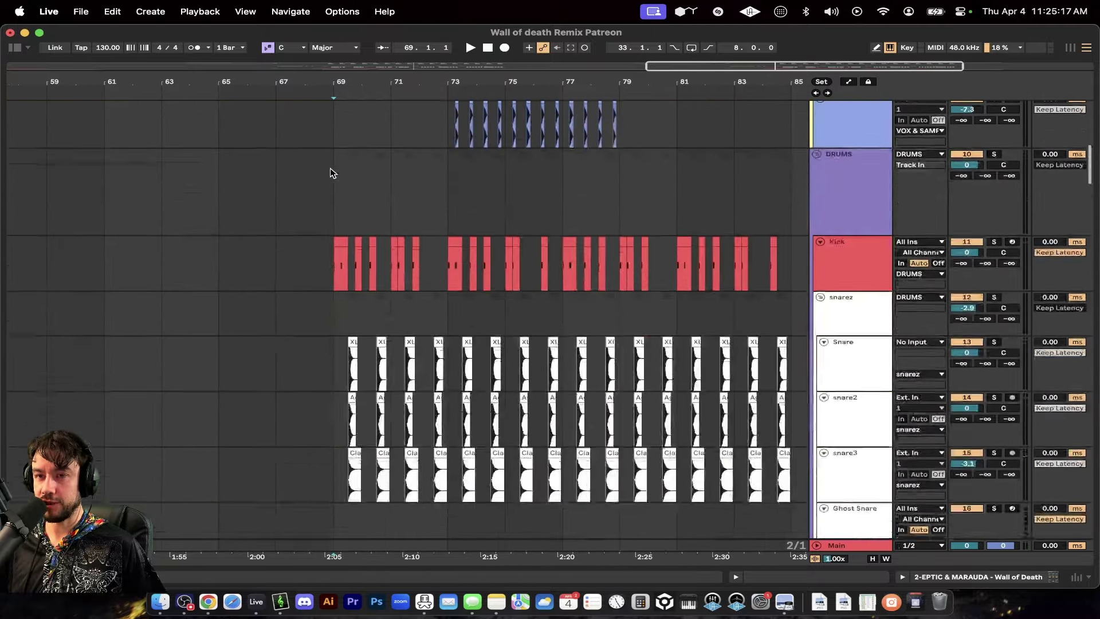
{"action": "scroll", "coordinate": [330, 169], "scroll_direction": "down", "scroll_amount": 20}
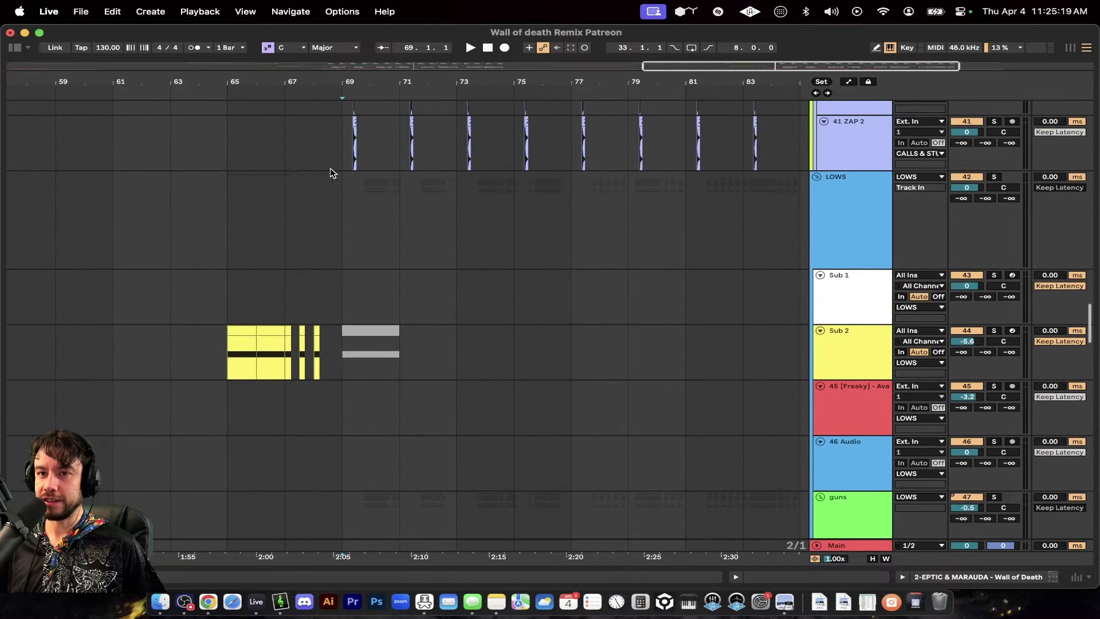
{"action": "scroll", "coordinate": [330, 168], "scroll_direction": "down", "scroll_amount": 20}
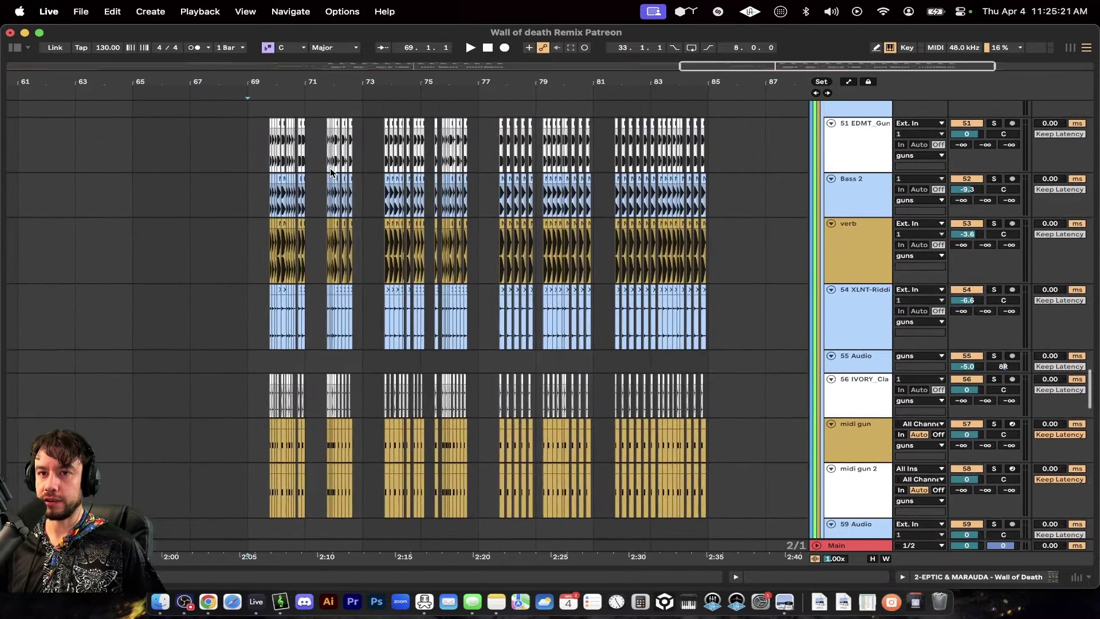
{"action": "scroll", "coordinate": [330, 169], "scroll_direction": "down", "scroll_amount": 1}
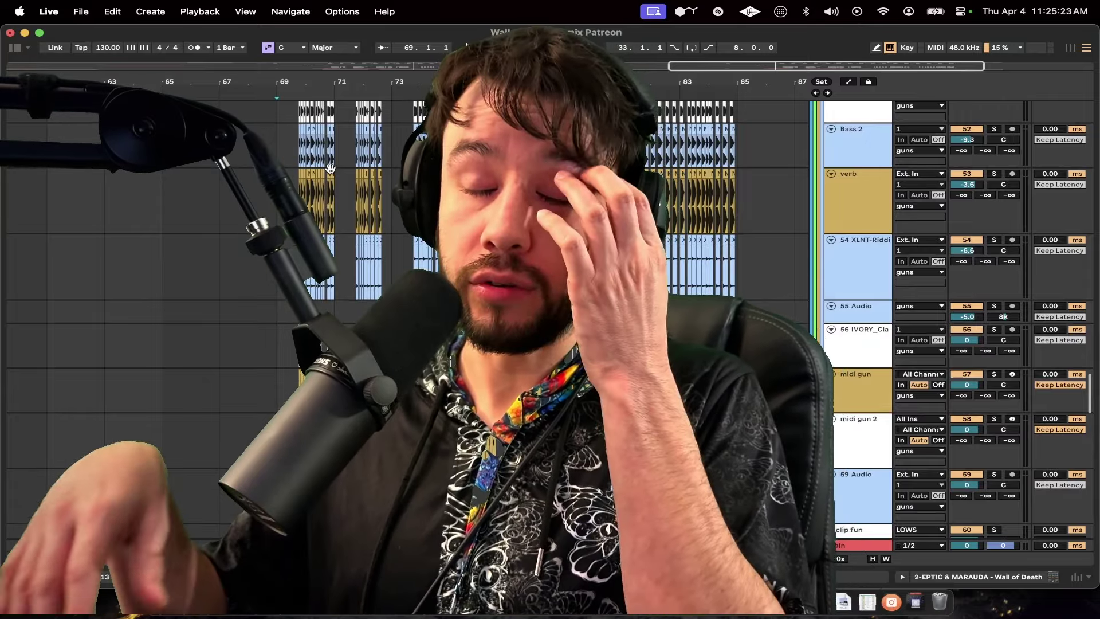